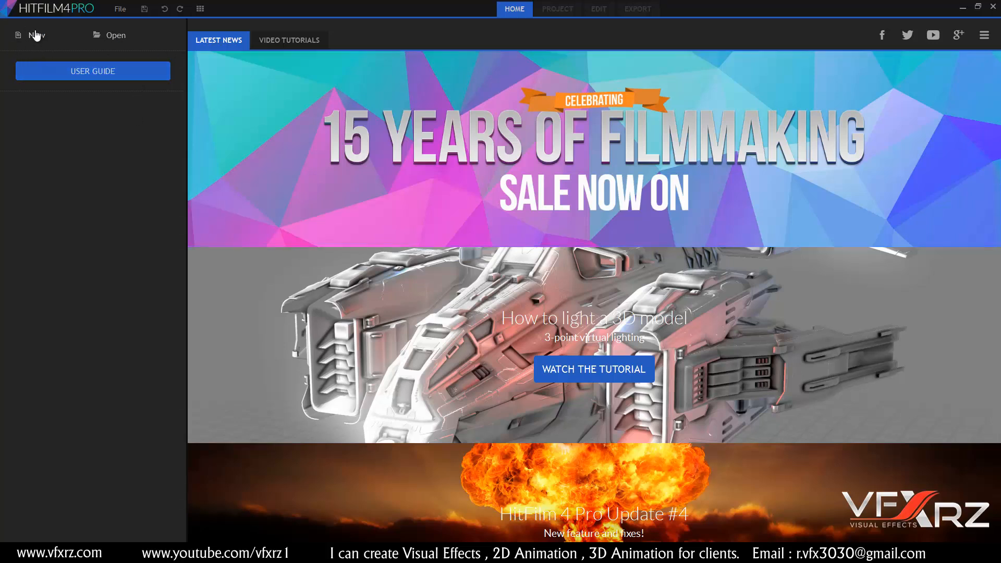
Create a new project with the 1080p Full HD @ 24 fps template and 48000 Hz audio, and start compositing.
left_click(35, 33)
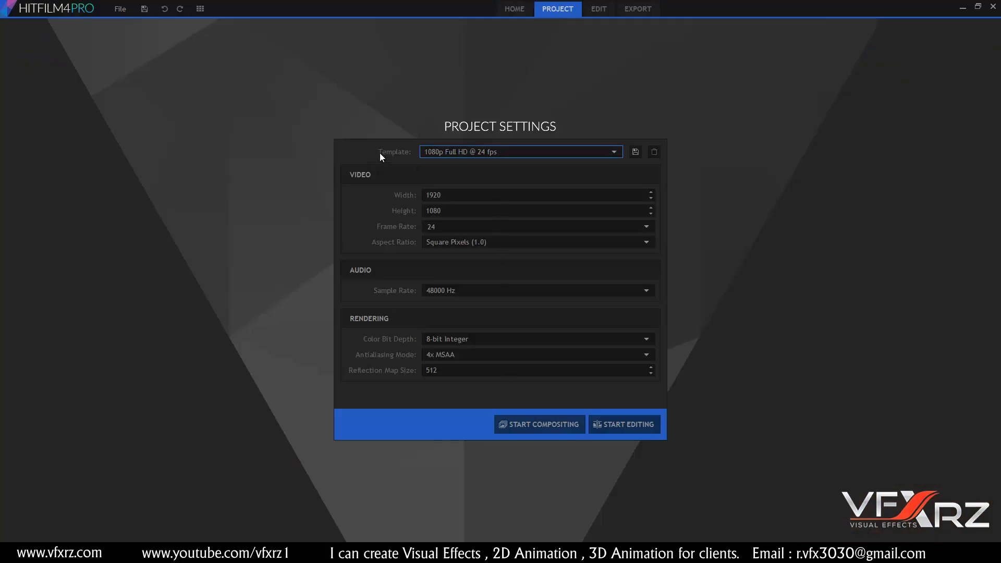
left_click(454, 152)
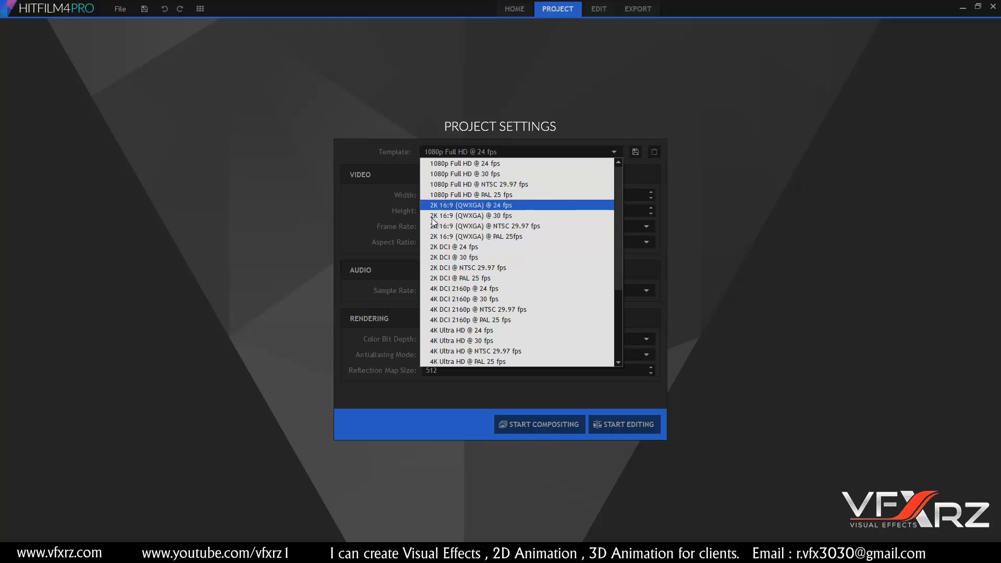
scroll(450, 282, "down", 4)
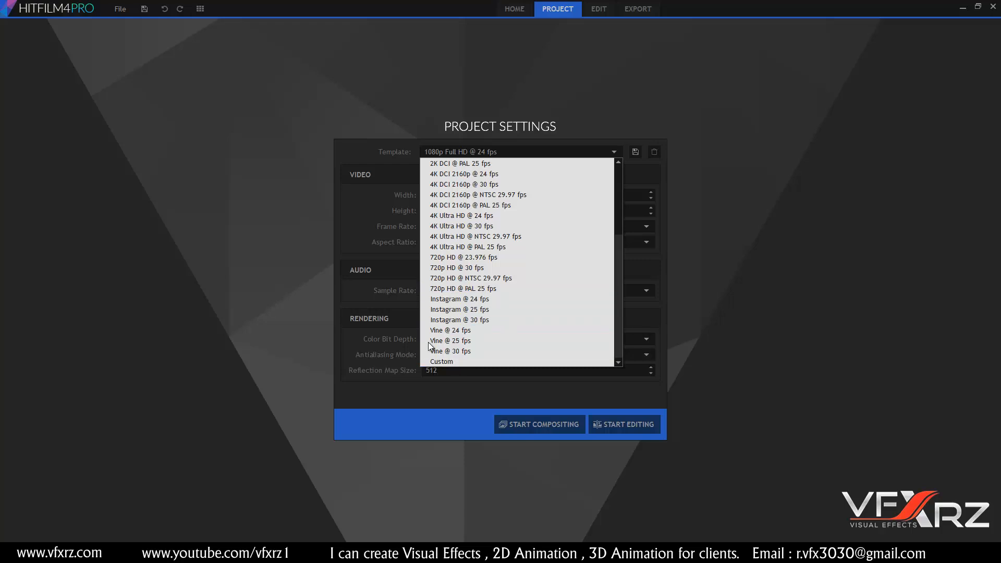
left_click(395, 202)
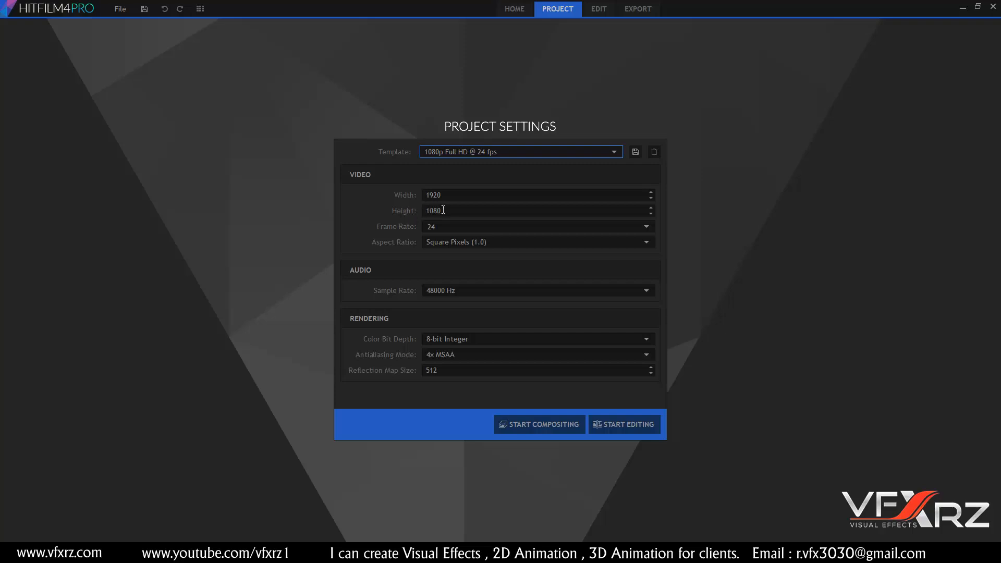
left_click_drag(428, 227, 445, 227)
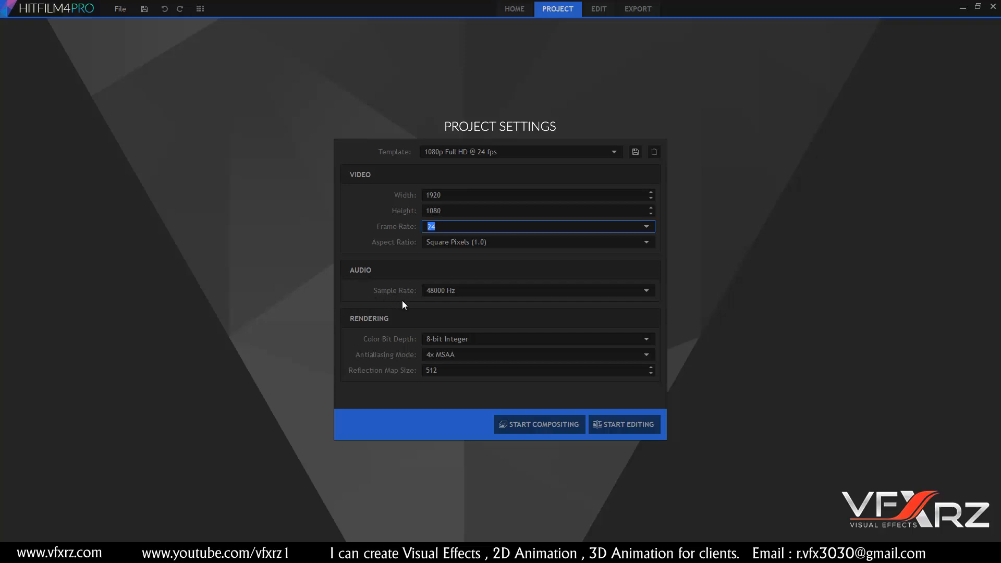
left_click(442, 293)
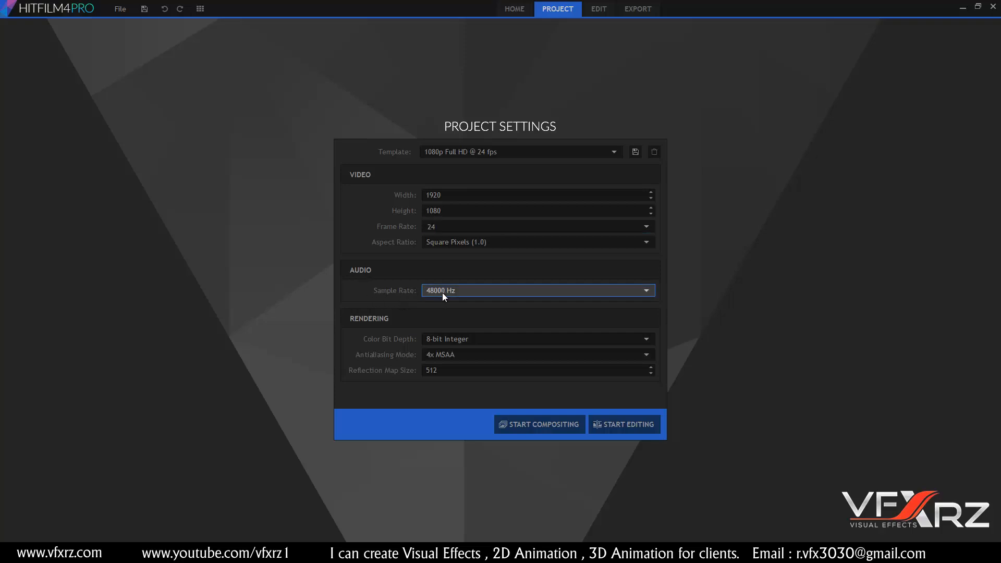
left_click(349, 283)
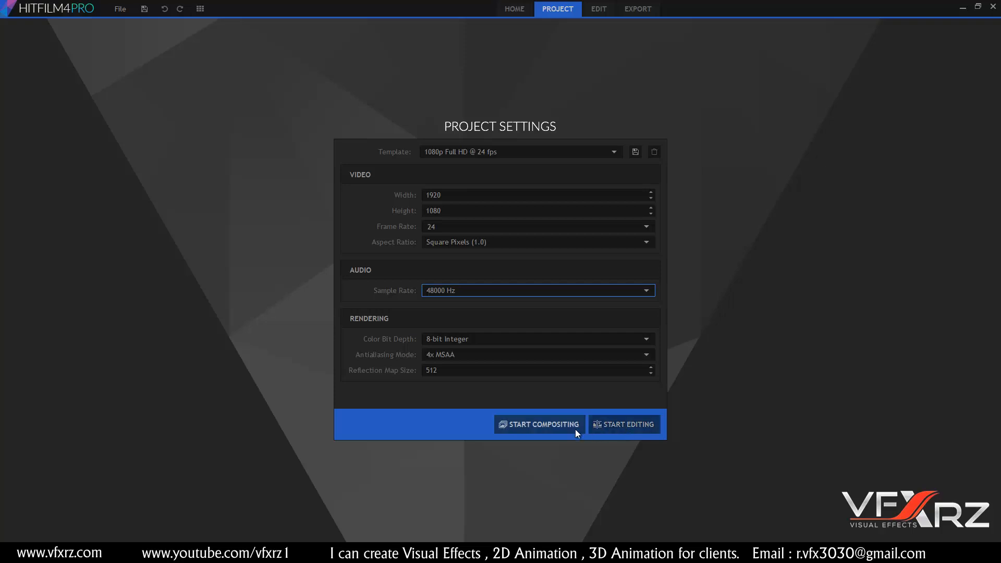
left_click(533, 426)
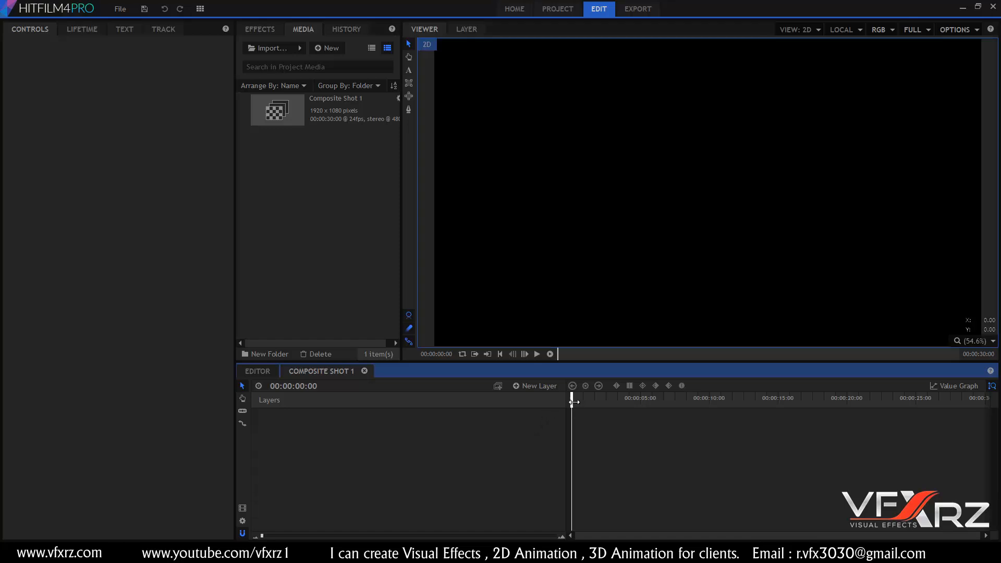
Apply the Compositing workspace layout.
mouse_move(572, 402)
left_mouse_down()
mouse_move(635, 409)
mouse_move(556, 408)
left_mouse_up()
left_click(200, 8)
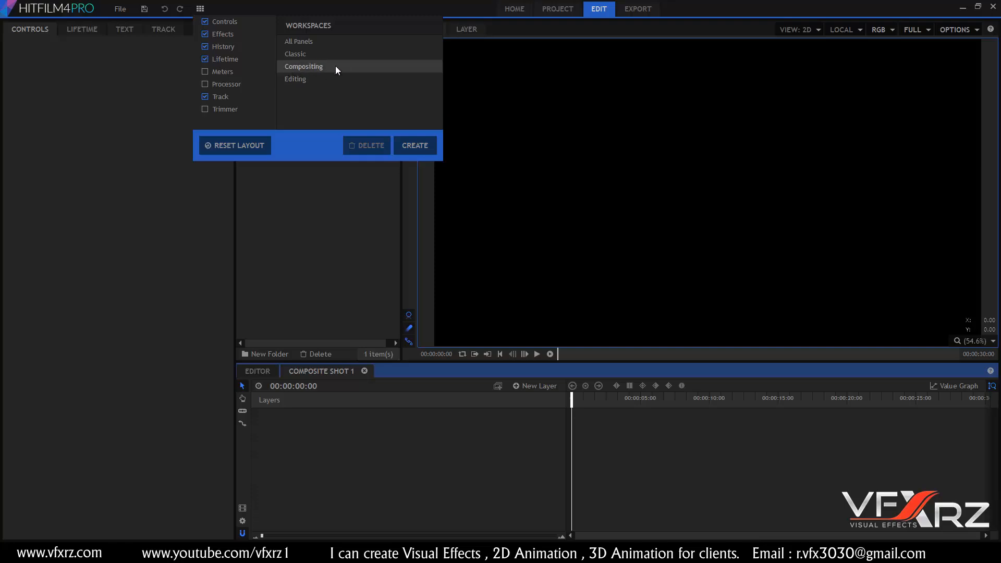
left_click(295, 66)
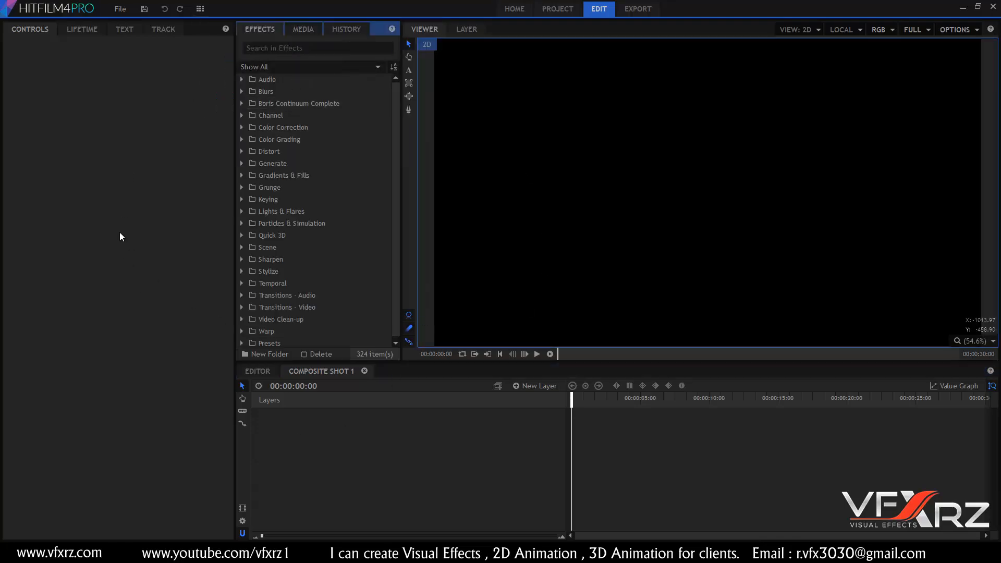
Switch to the Editing workspace layout and return to the Compositing layout.
left_click(199, 9)
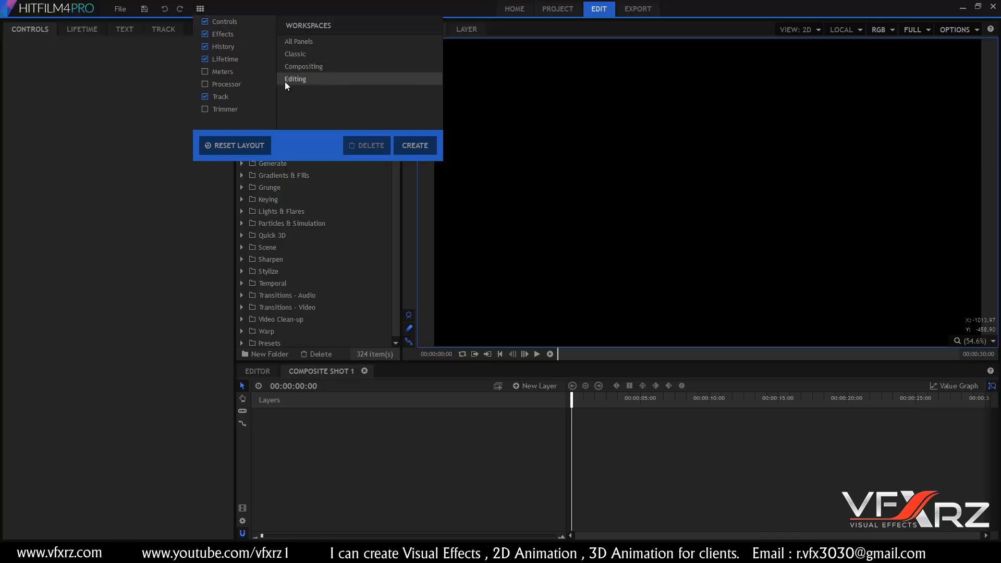
left_click(298, 80)
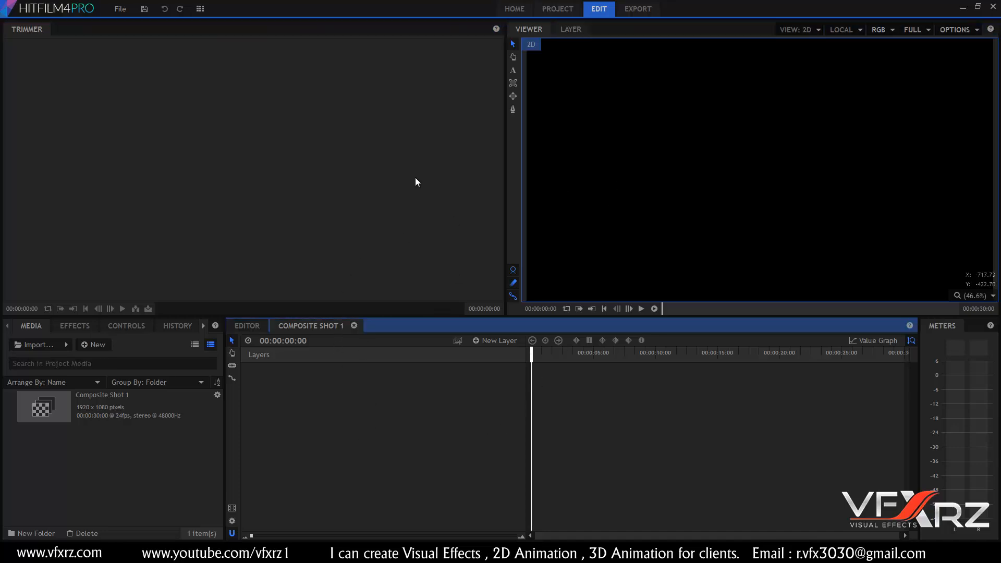
left_click(201, 9)
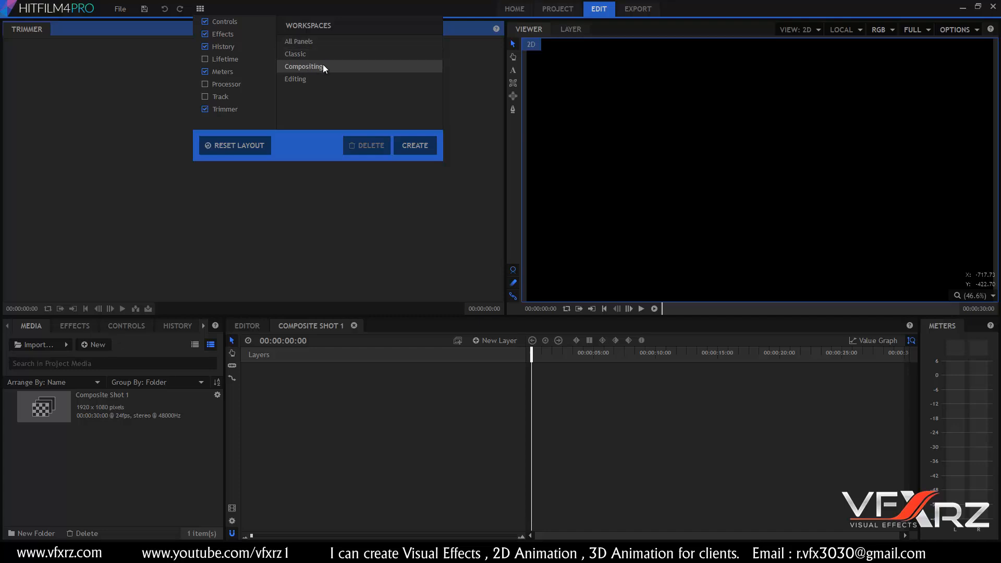
left_click(300, 67)
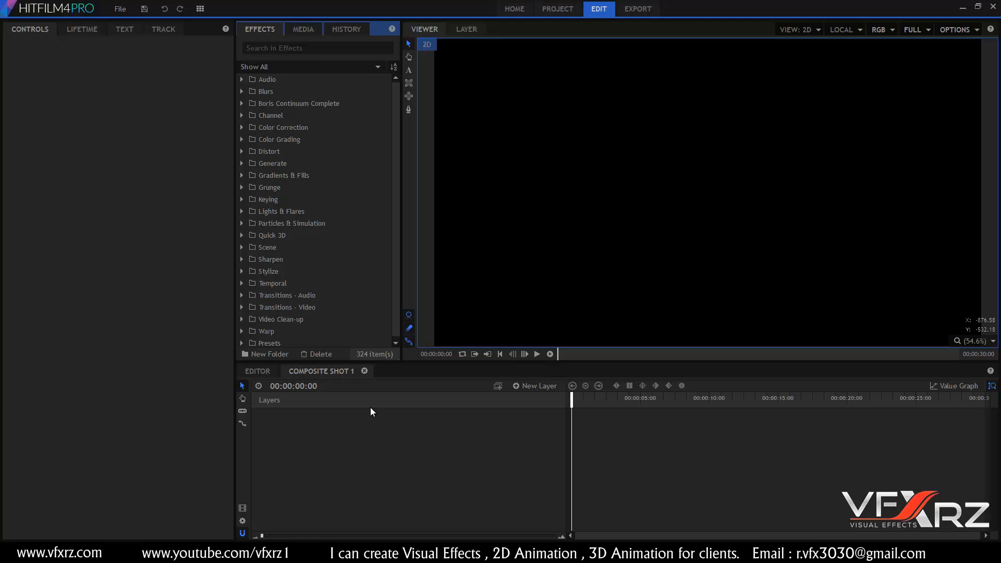
Scrub the empty Composite Shot 1 timeline to 00:00:00:13 and look through the list of effect categories.
left_click(336, 373)
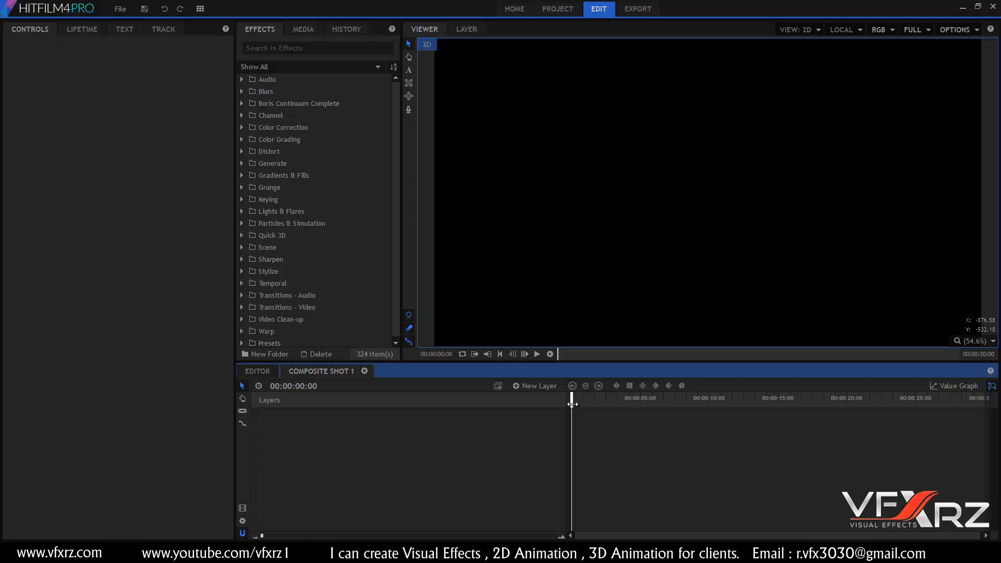
mouse_move(572, 405)
left_mouse_down()
mouse_move(905, 414)
mouse_move(578, 409)
left_mouse_up()
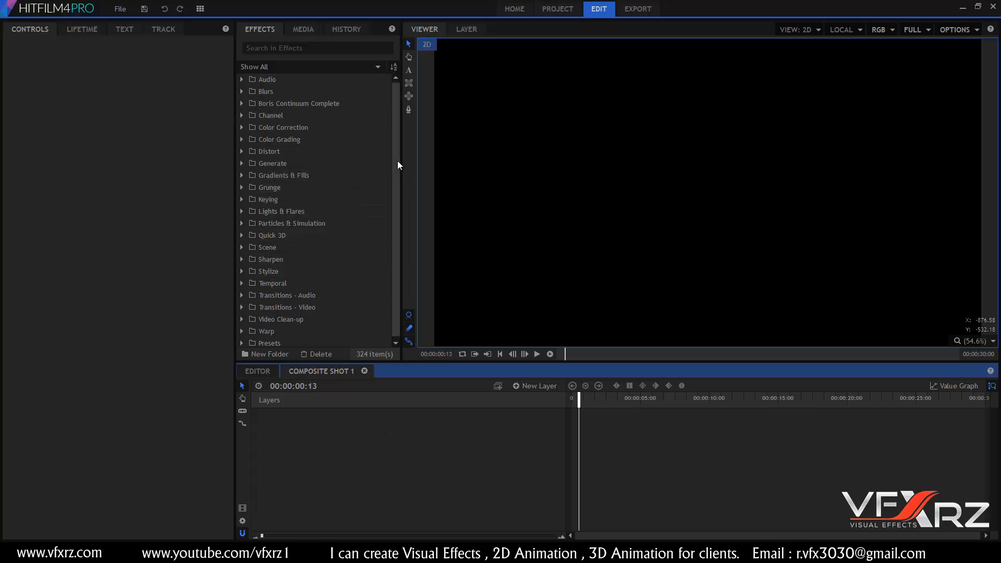
left_click_drag(397, 160, 394, 215)
scroll(373, 137, "up", 2)
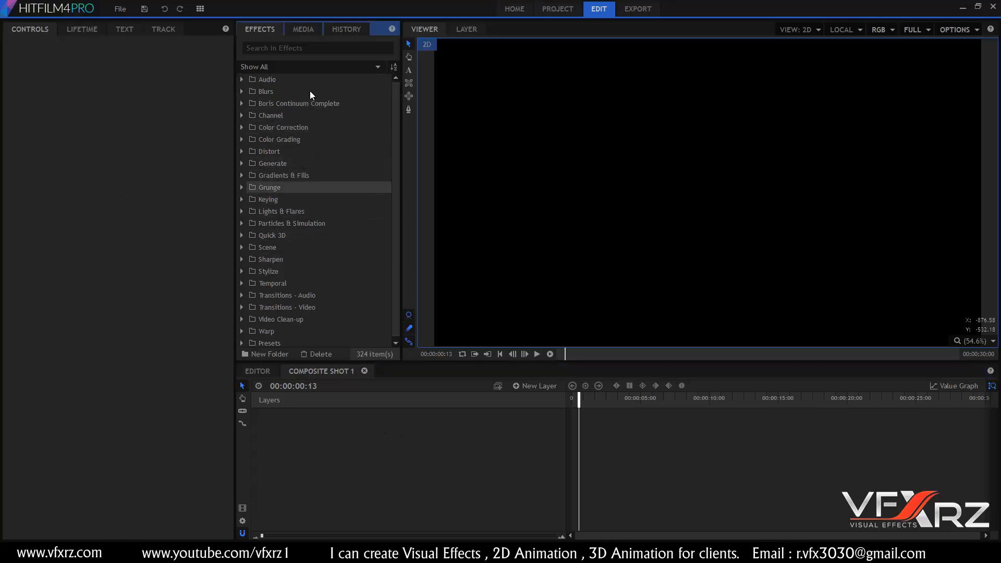
Import the video file MVI_3245.MOV from the Pictures library into the project media.
left_click(293, 31)
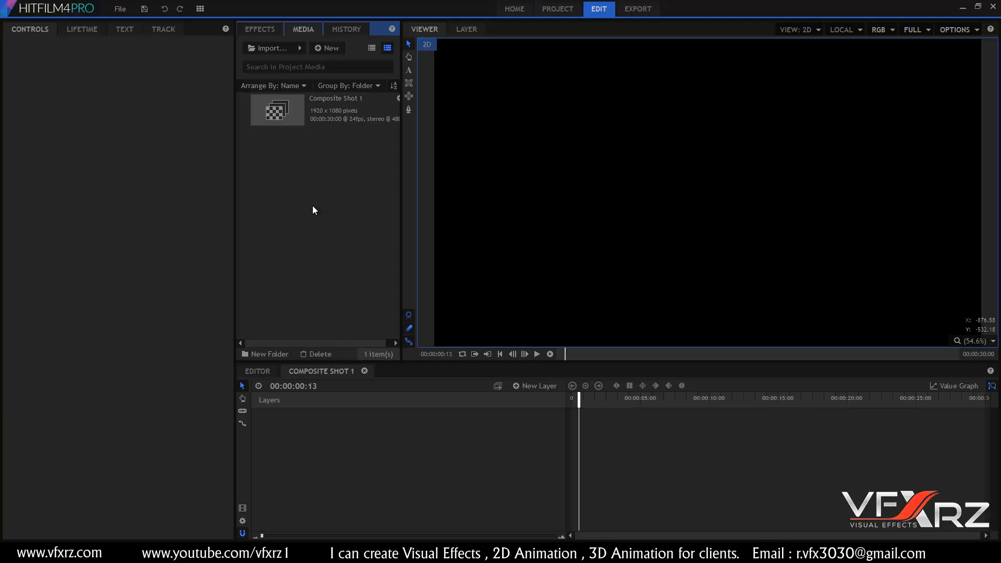
right_click(334, 200)
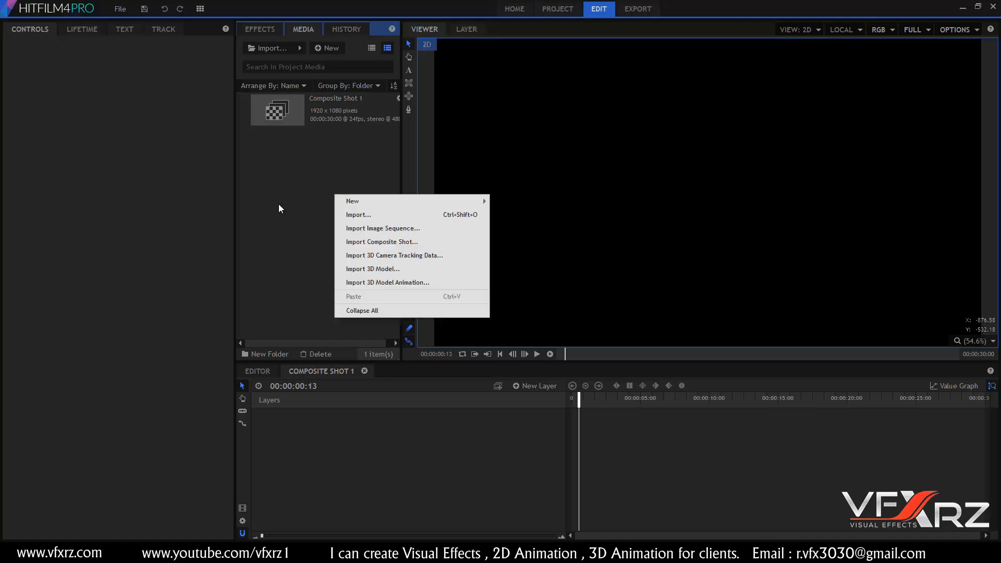
left_click(273, 187)
right_click(275, 187)
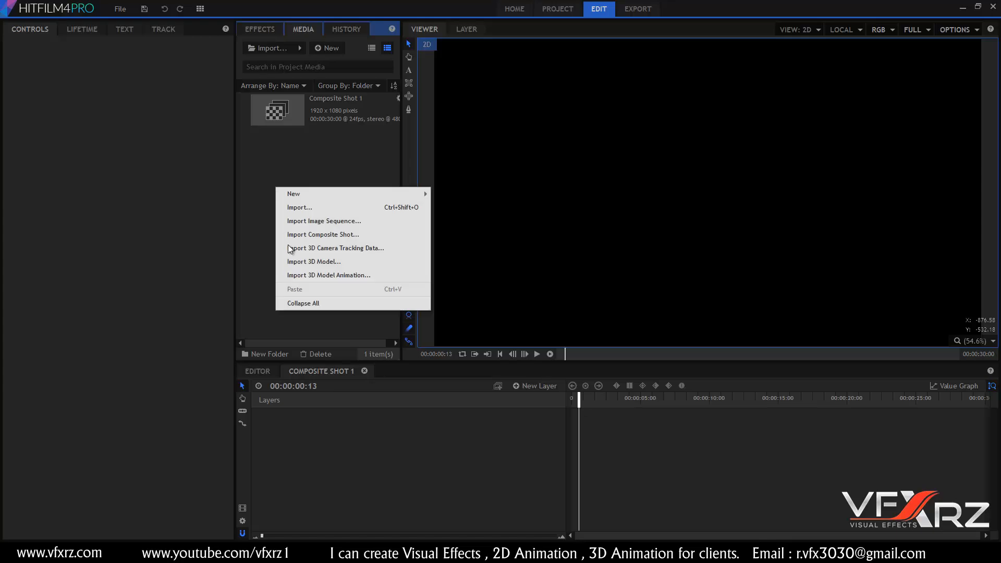
left_click(281, 48)
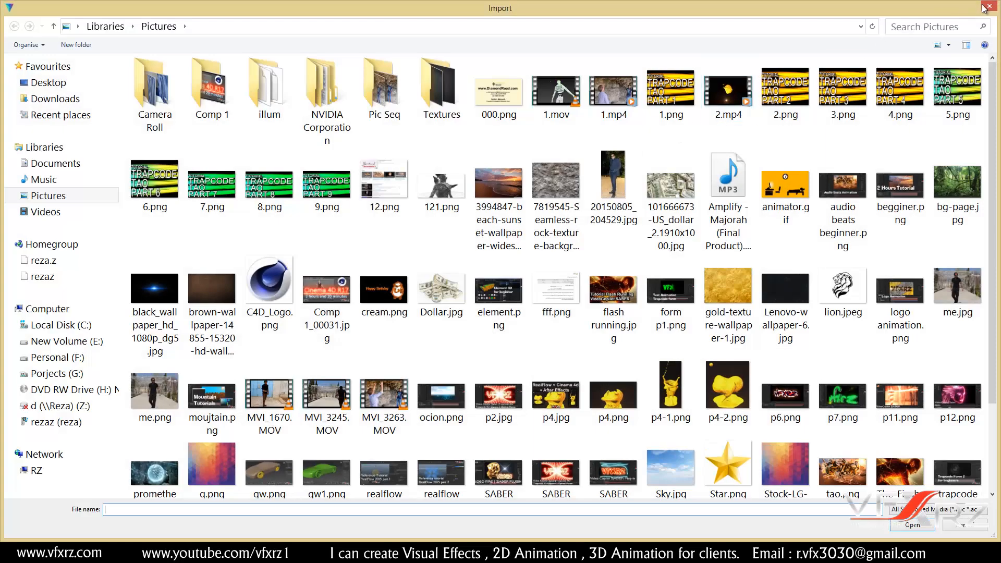
left_click_drag(994, 97, 994, 173)
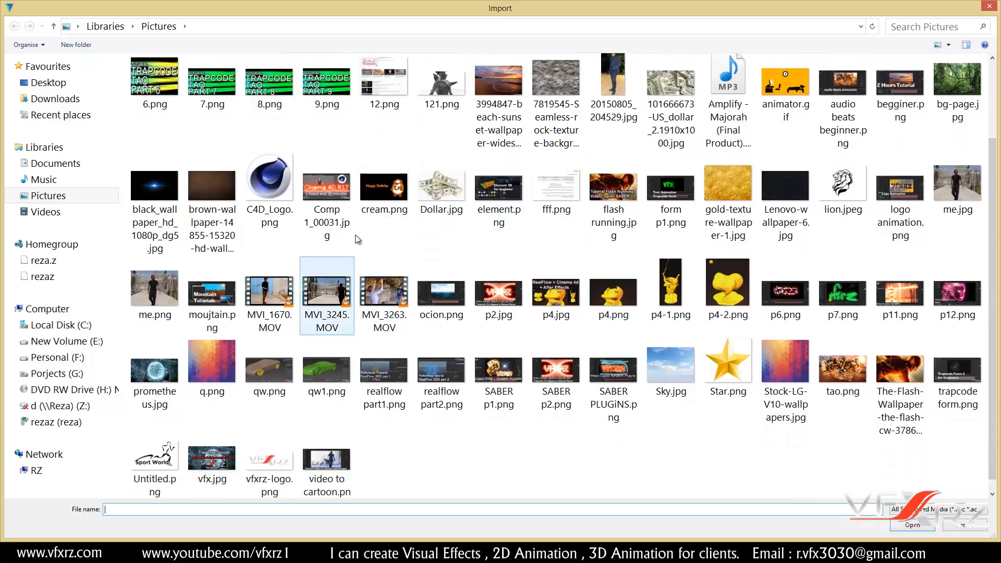
double_click(336, 286)
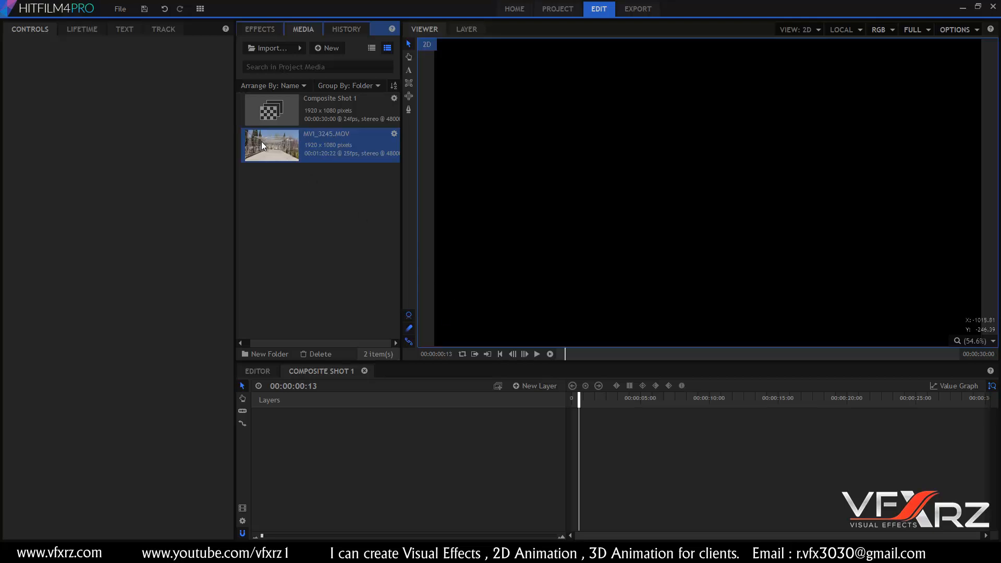
Add MVI_3245.MOV as a layer at the start of Composite Shot 1 and preview it at 00:00:00:05.
left_click_drag(262, 142, 573, 423)
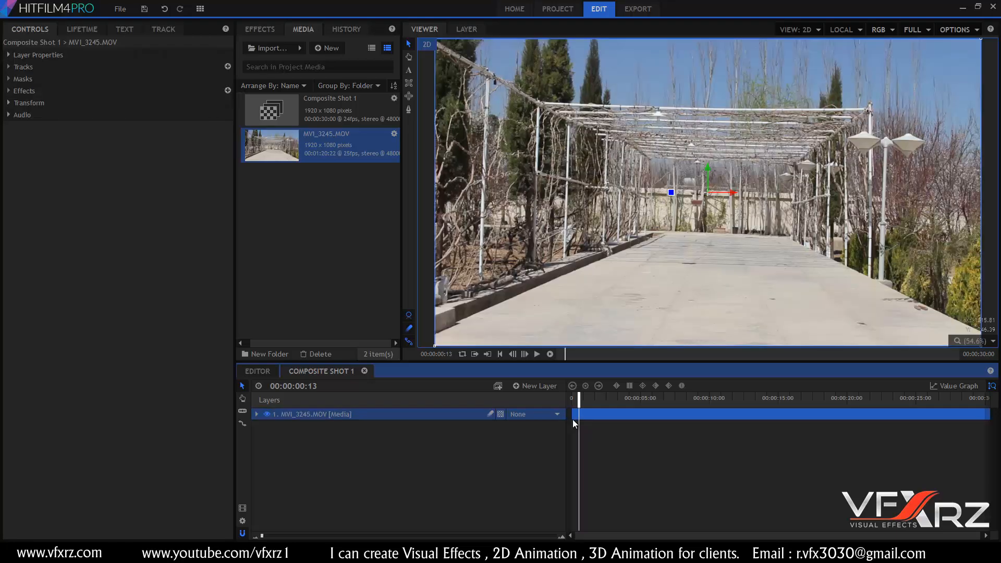
left_click(572, 419)
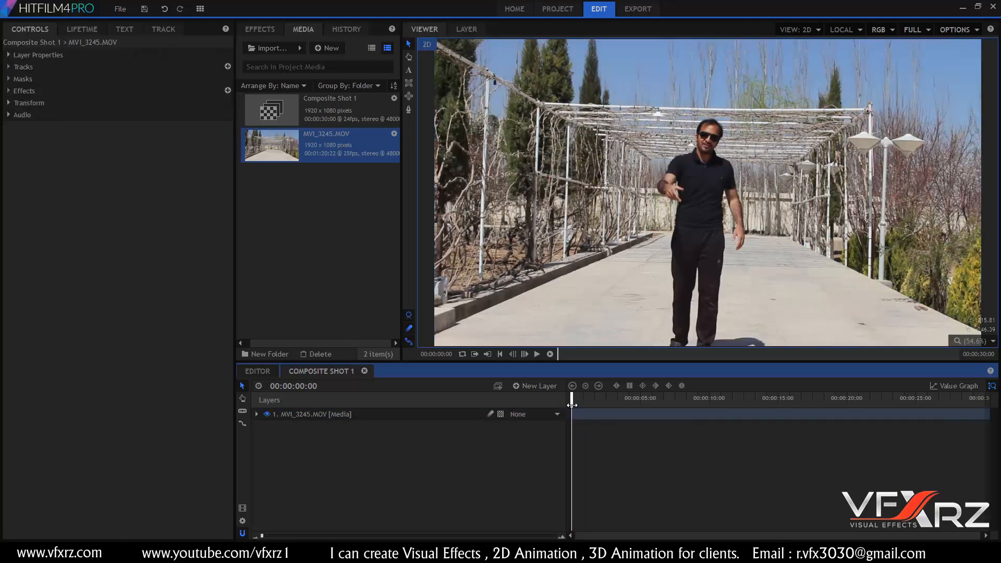
mouse_move(572, 405)
left_mouse_down()
mouse_move(653, 405)
mouse_move(574, 405)
left_mouse_up()
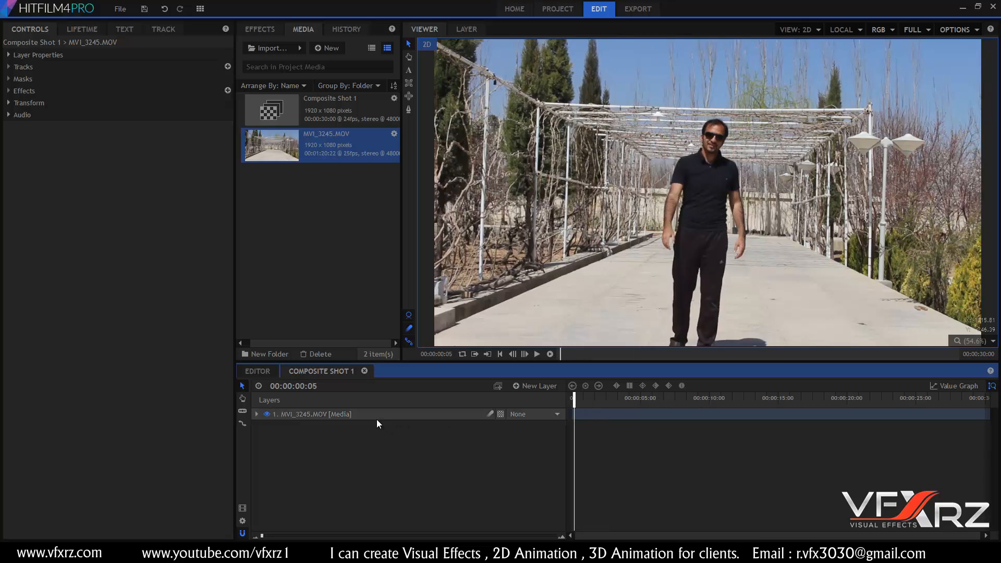
left_click(376, 417)
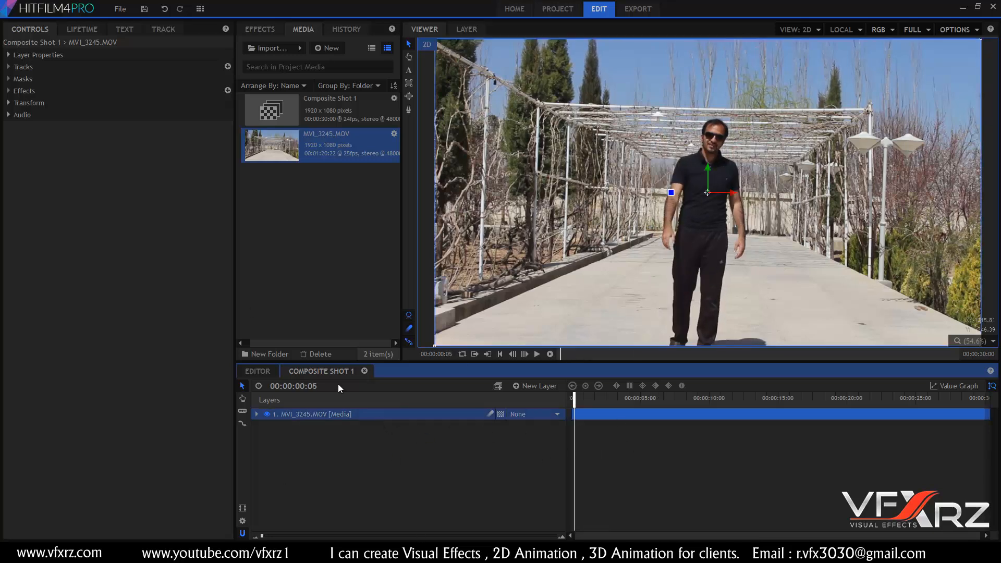
Import the 3994847-beach-sunset wallpaper image and place it as a layer beneath MVI_3245.MOV in Composite Shot 1.
right_click(316, 210)
left_click(347, 231)
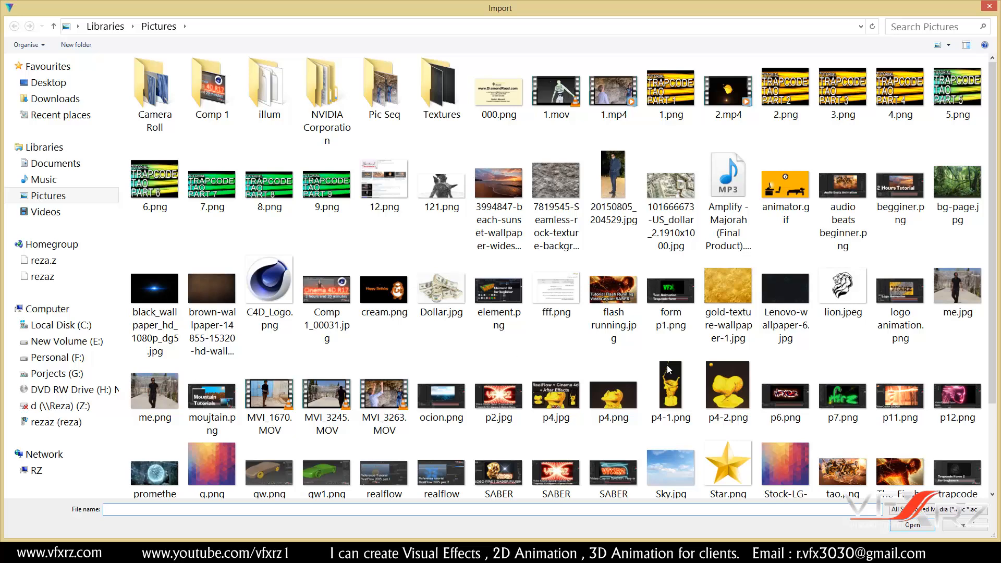
left_click(489, 186)
double_click(489, 186)
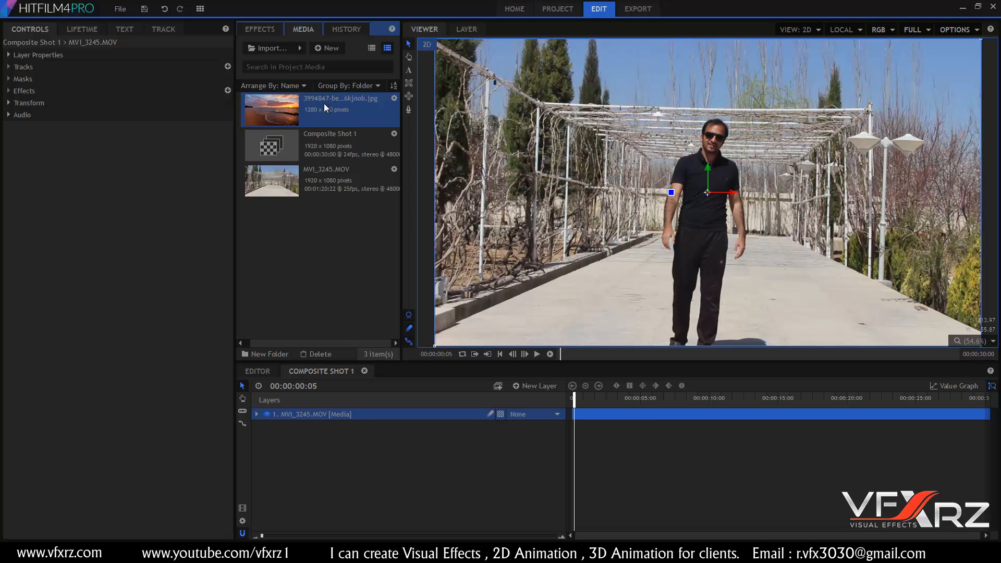
left_click_drag(323, 103, 339, 436)
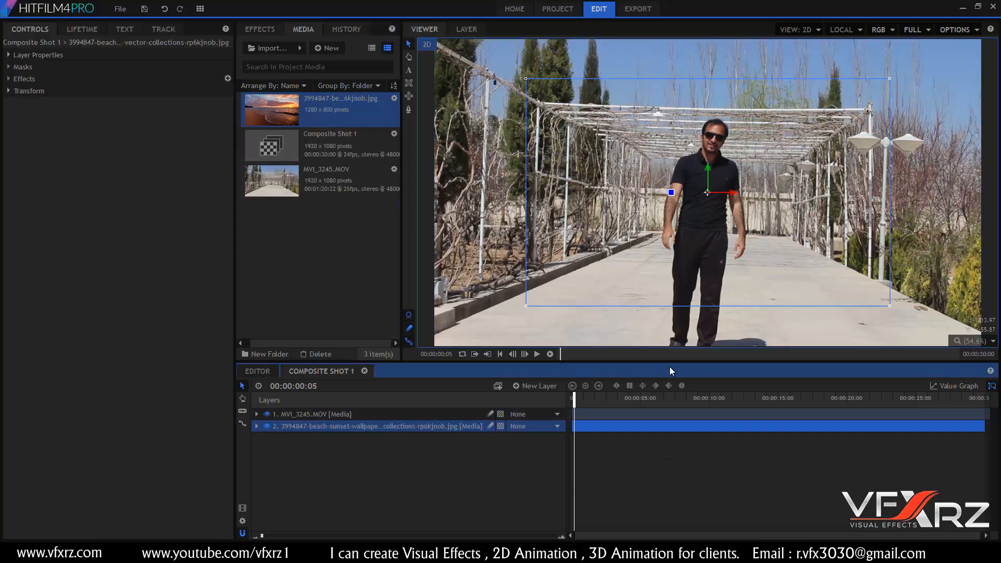
Move the playhead to 00:00:02:09 and toggle the MVI_3245.MOV layer's visibility several times, leaving it hidden.
left_click_drag(585, 400, 541, 428)
left_click(387, 493)
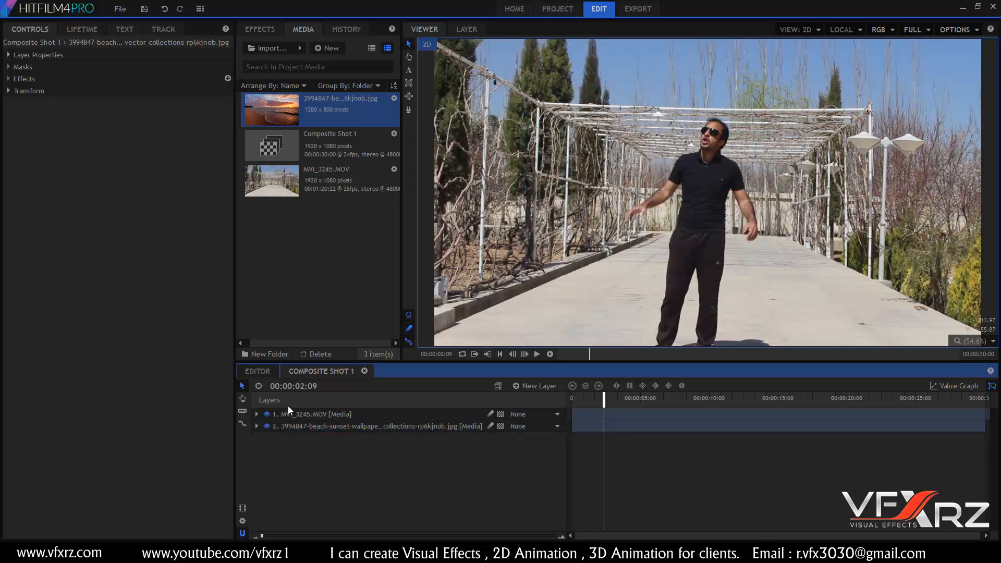
left_click(317, 414)
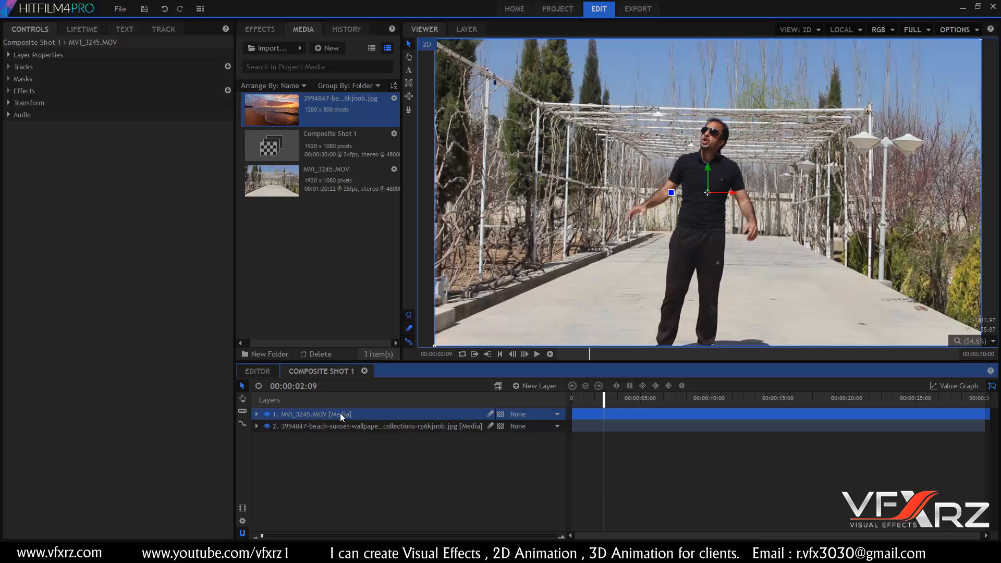
left_click(266, 415)
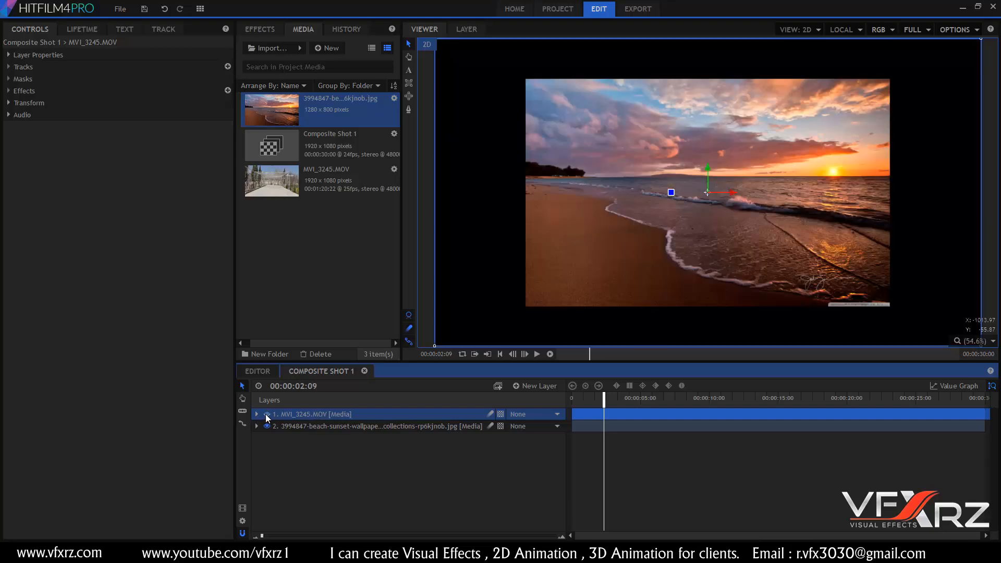
left_click(267, 414)
left_click(267, 414)
left_click(267, 414)
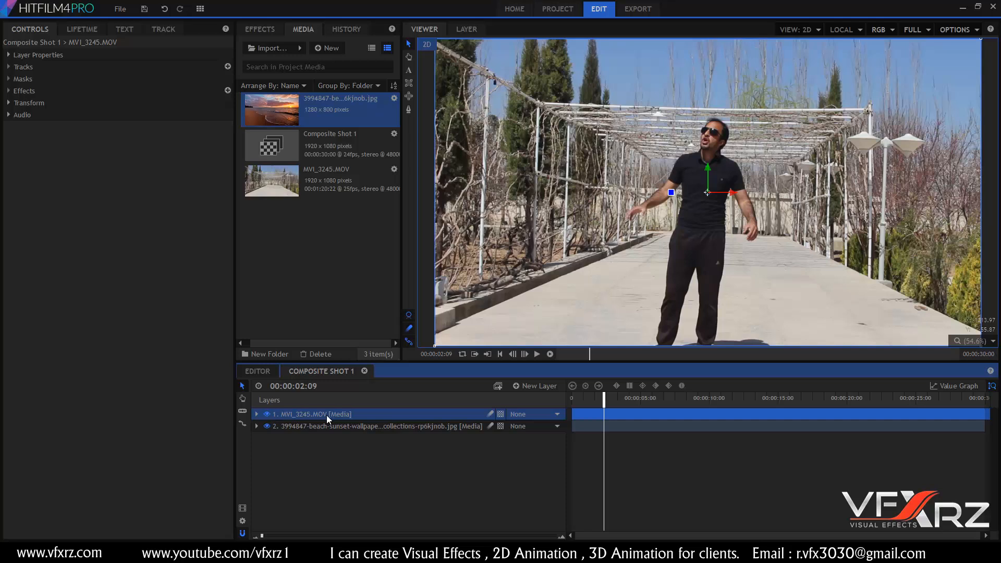
left_click(267, 415)
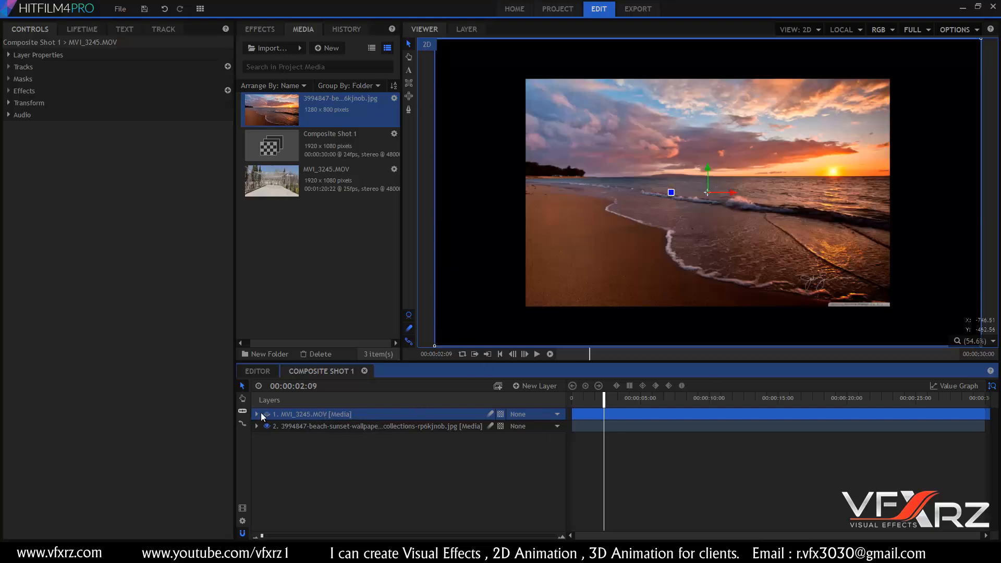
Make the MVI_3245.MOV layer visible again and expand its properties to show the Transform settings.
left_click(265, 415)
left_click(265, 415)
left_click(265, 414)
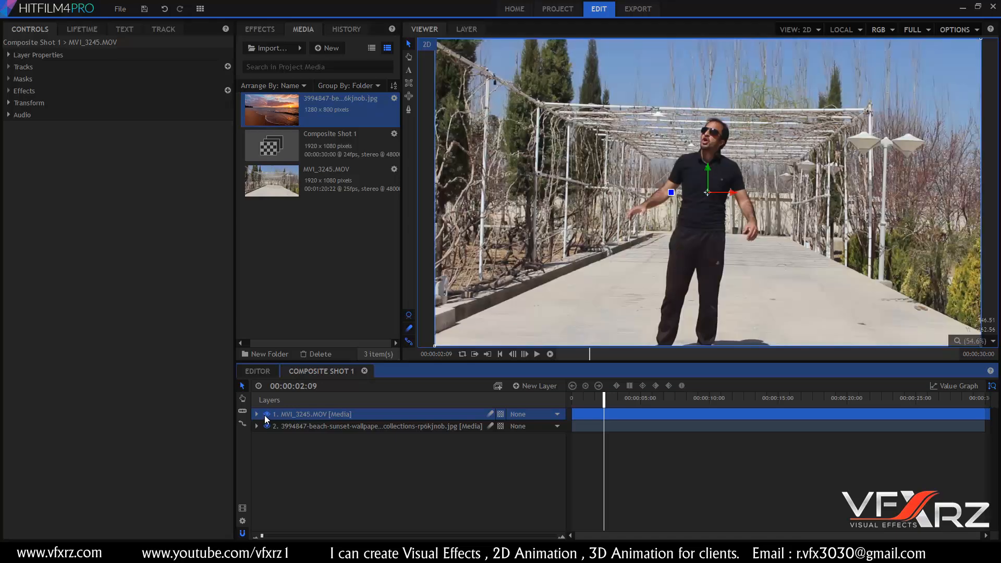
left_click(256, 415)
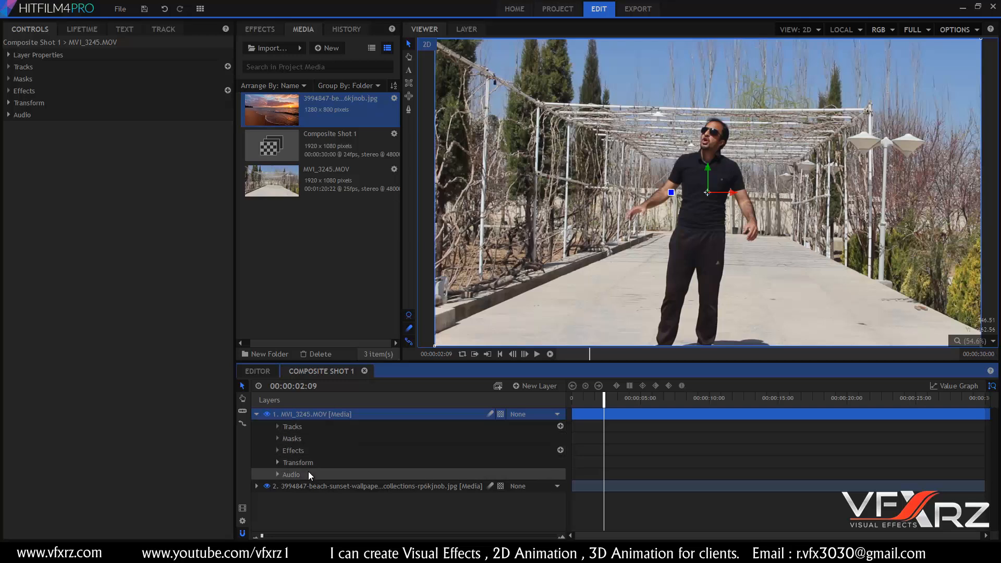
left_click(276, 462)
scroll(290, 461, "down", 1)
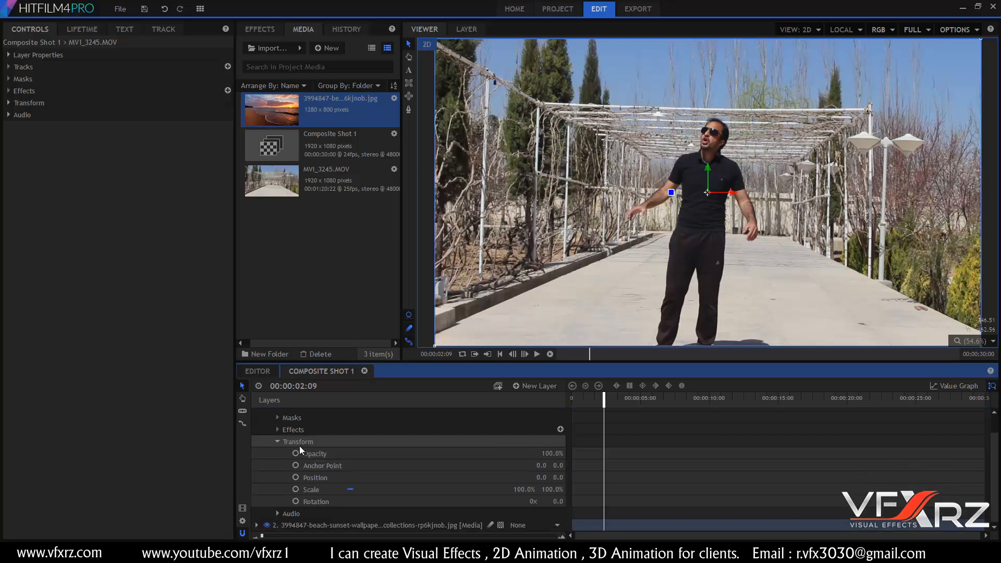
left_click(296, 444)
scroll(304, 439, "up", 1)
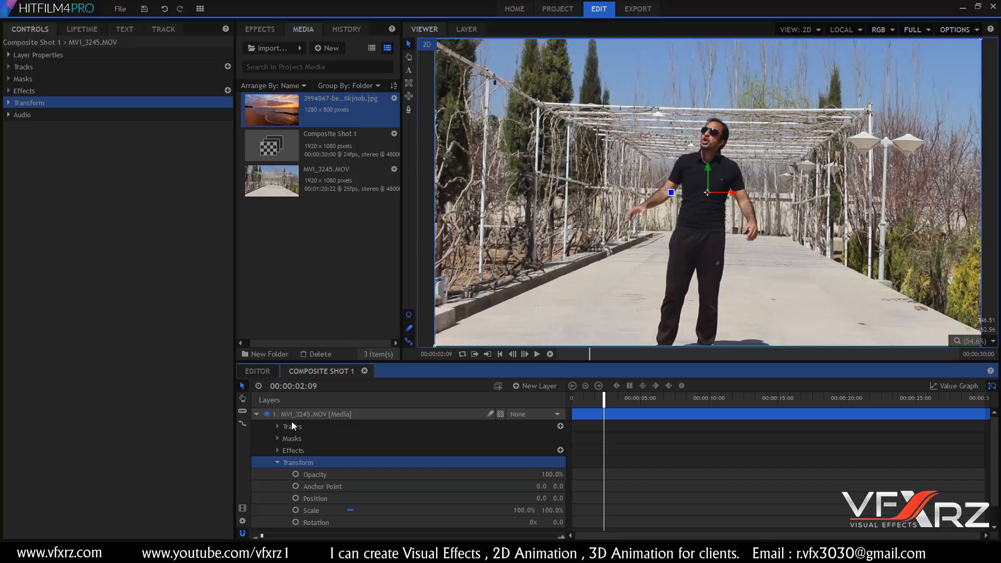
scroll(320, 427, "down", 1)
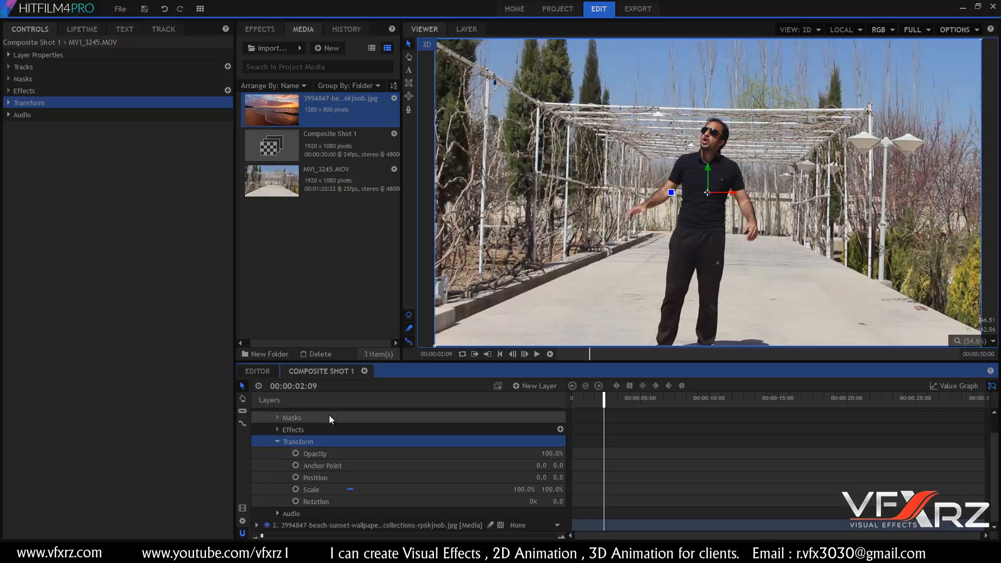
Lower the MVI_3245.MOV layer's opacity to 0% and raise it back to 99%.
left_click(322, 453)
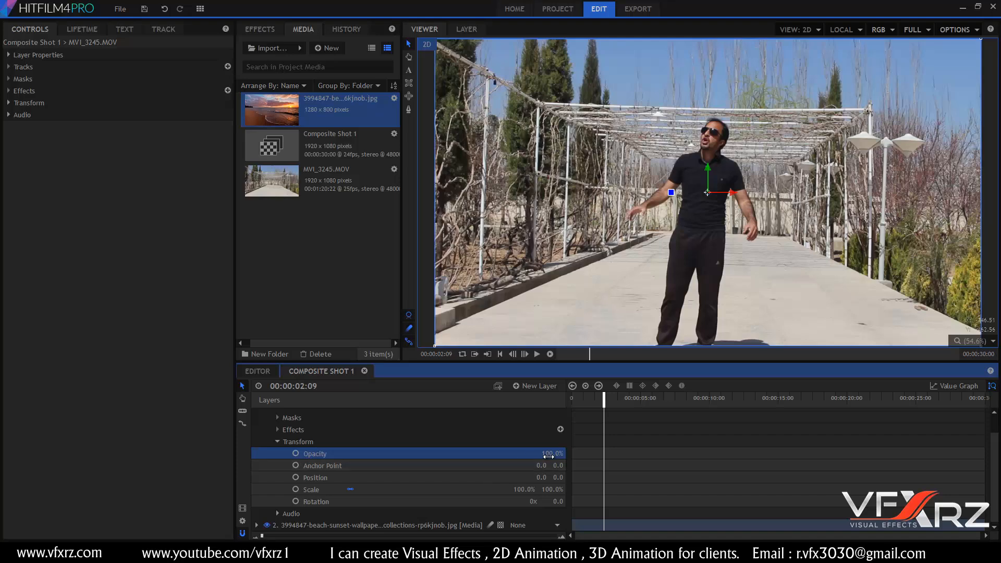
left_click_drag(552, 453, 500, 454)
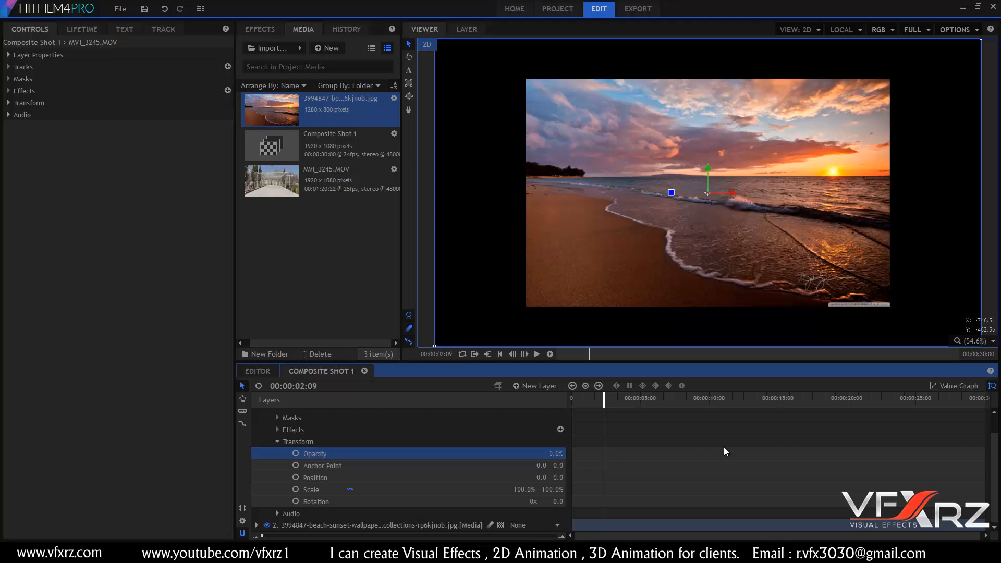
left_click_drag(560, 455, 620, 454)
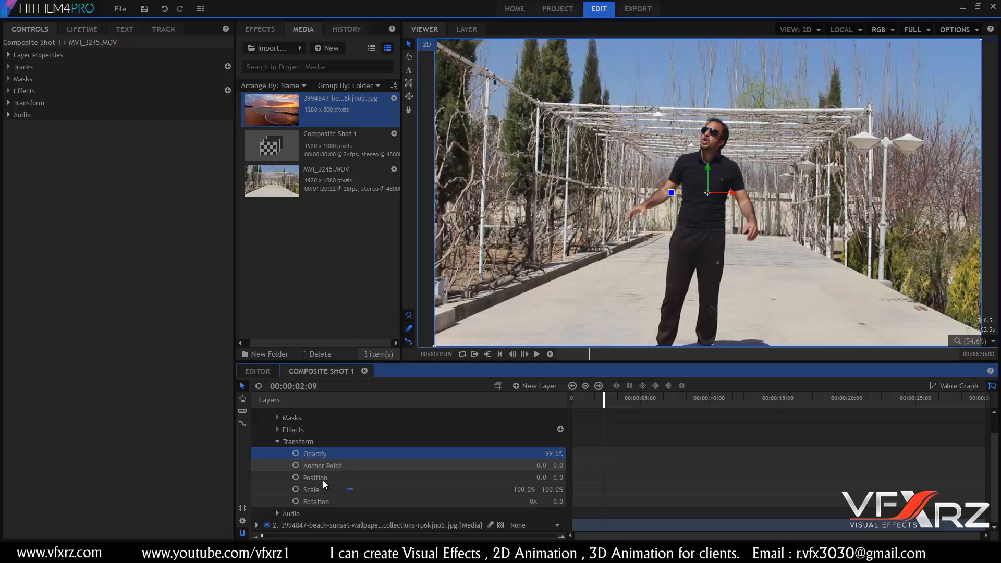
Set the MVI_3245.MOV layer's vertical anchor point to 509 and rotate the layer to 92 degrees.
left_click(331, 465)
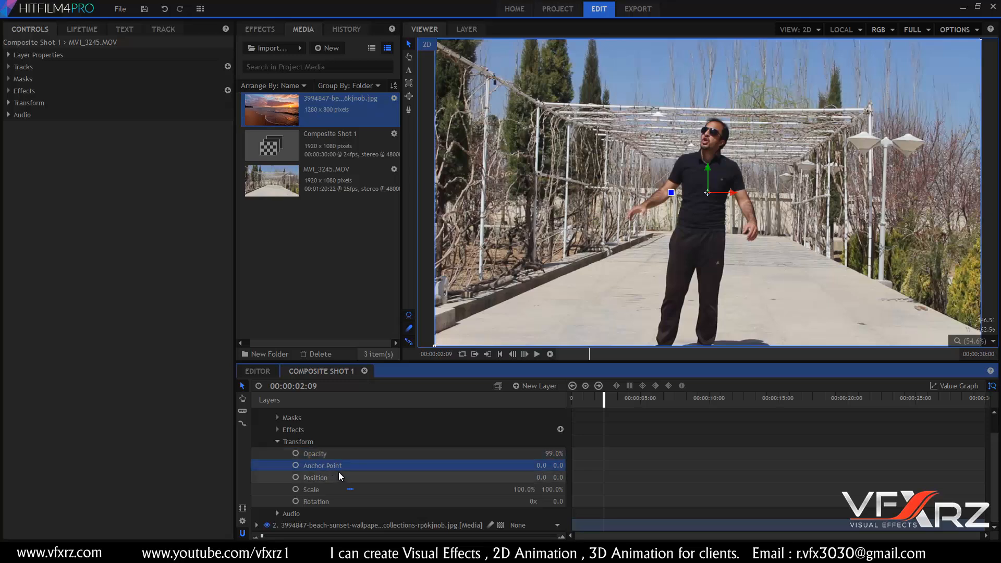
left_click_drag(557, 465, 624, 466)
left_click(319, 501)
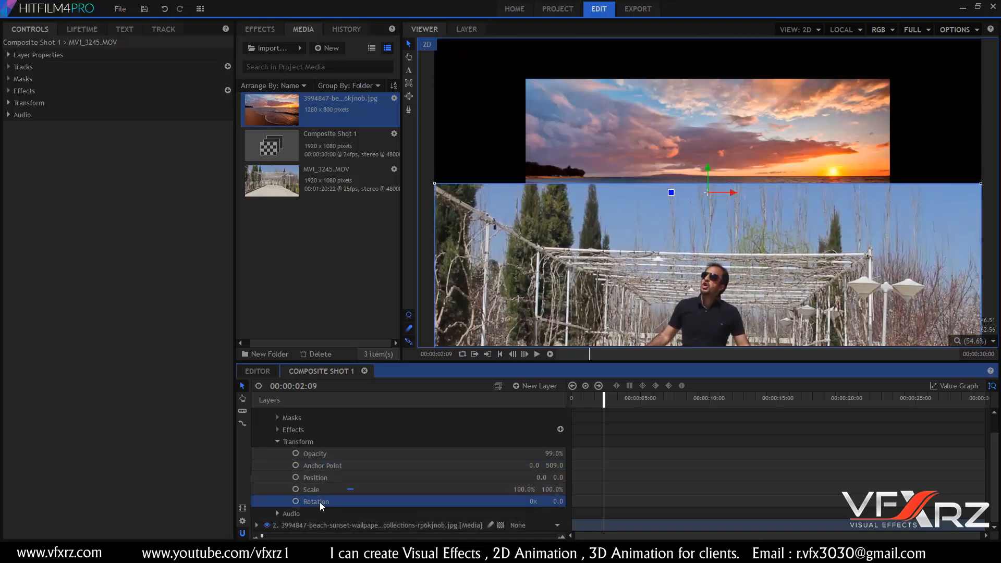
left_click_drag(558, 502, 762, 297)
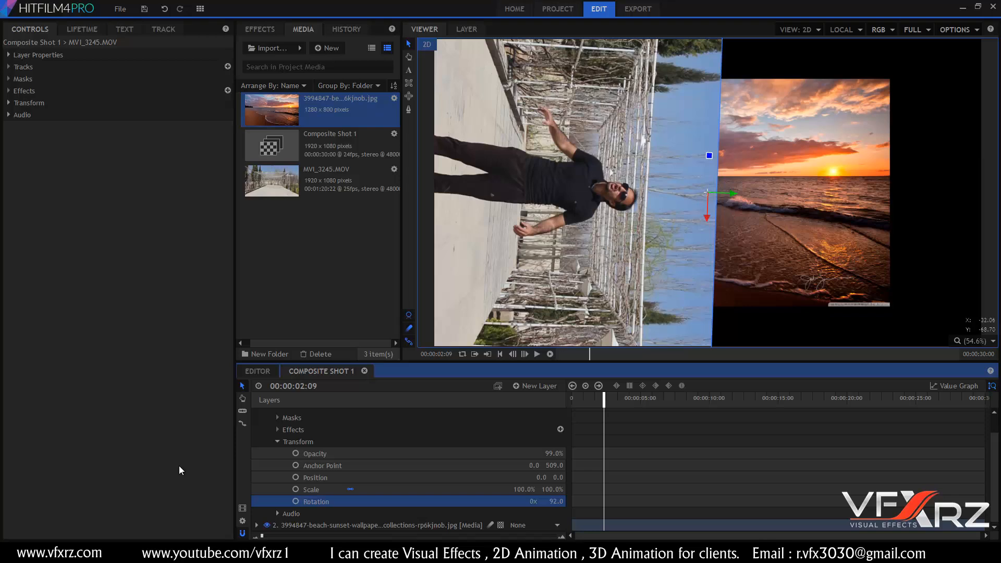
Set the clip's horizontal anchor point to -896 near its upper-left corner and rotate the layer to 1 degree.
left_click(309, 466)
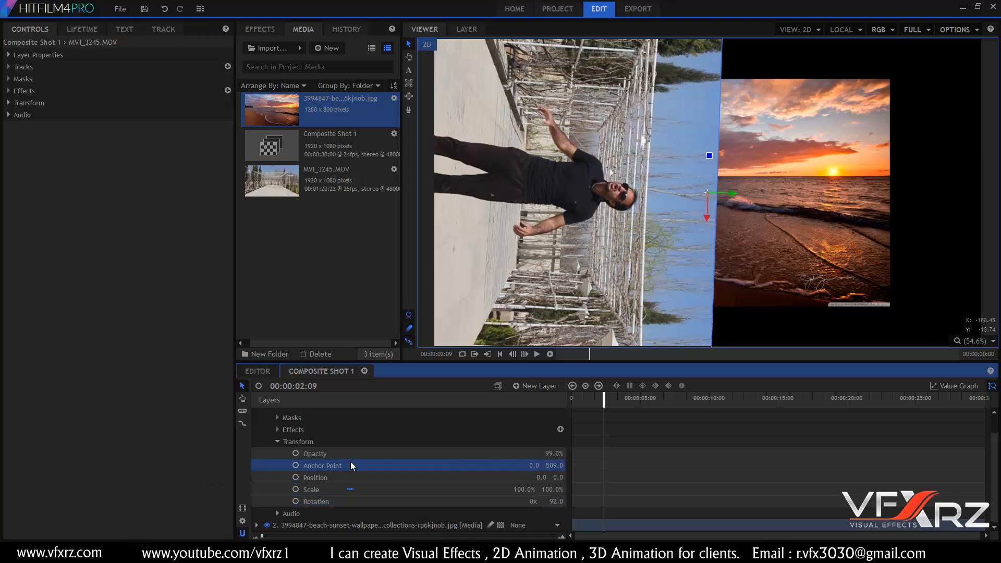
left_click_drag(535, 465, 592, 443)
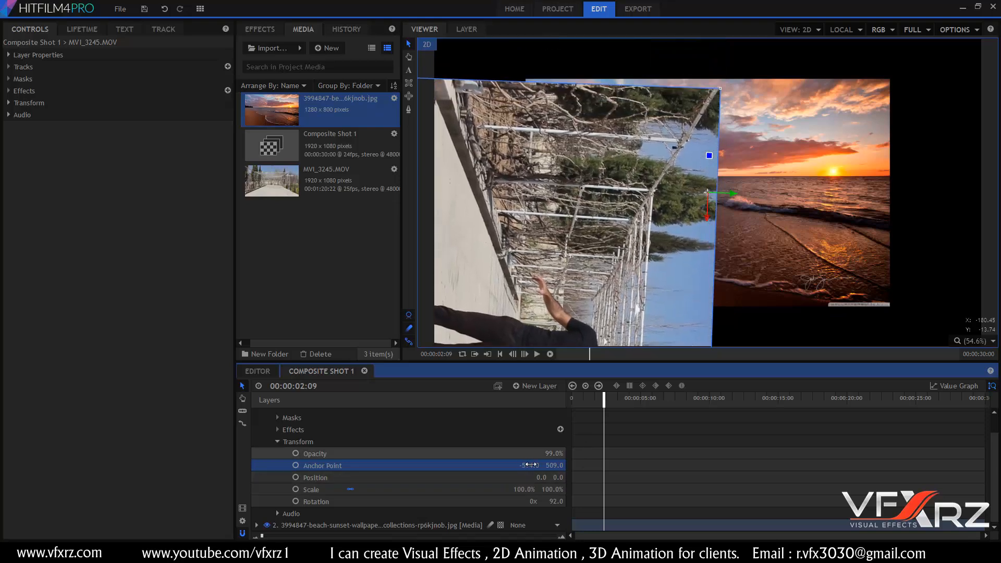
left_click_drag(530, 466, 373, 466)
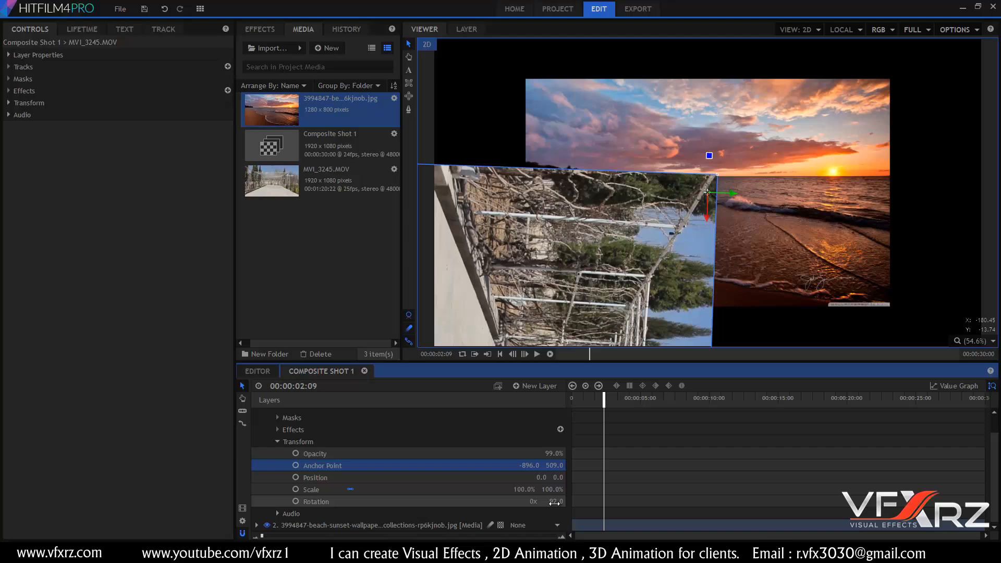
left_click_drag(554, 503, 506, 503)
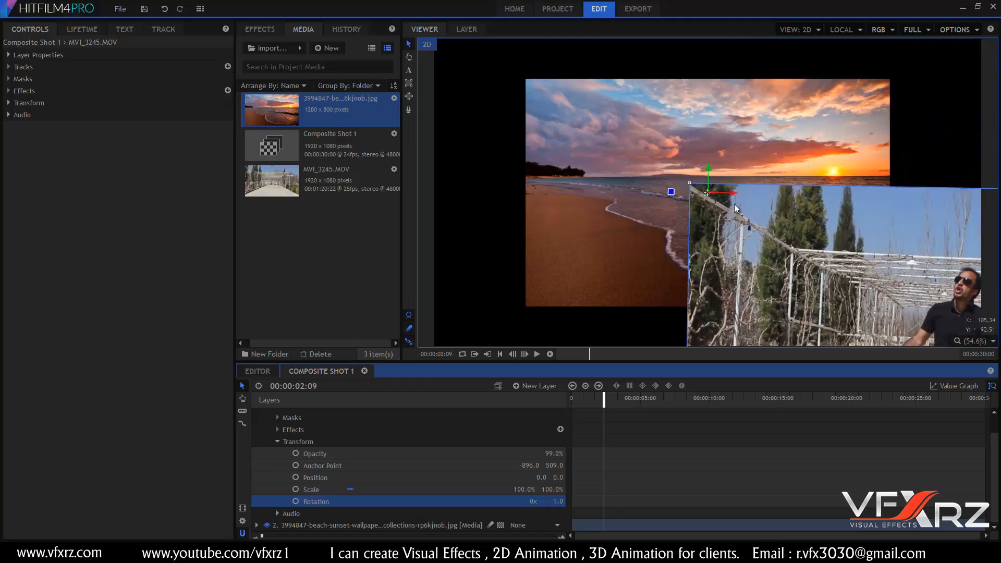
Move the MVI_3245.MOV layer to a position of about -889.7, 503.3 so it fills the frame.
left_click_drag(731, 194, 496, 203)
left_click_drag(732, 209, 727, 130)
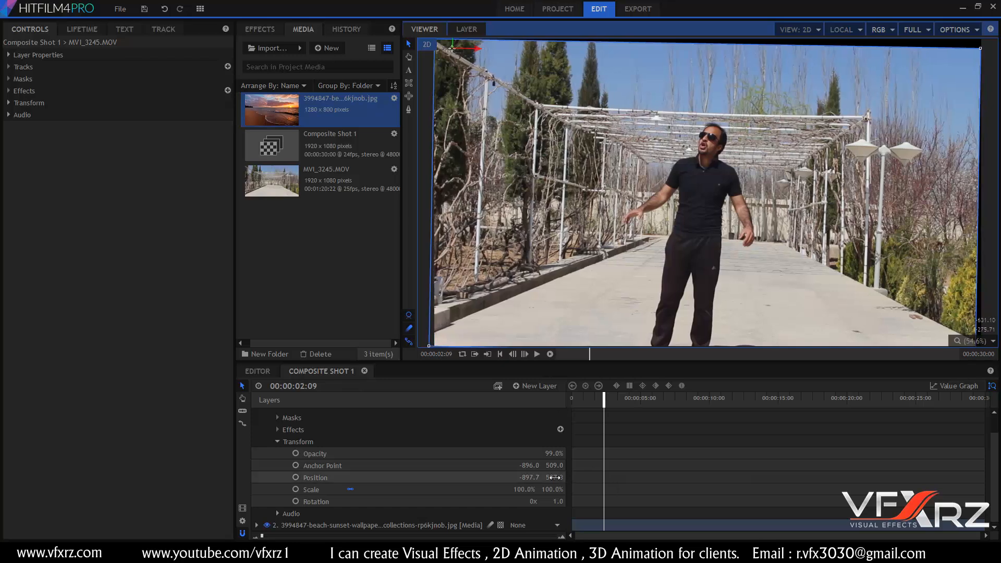
mouse_move(554, 477)
left_mouse_down()
mouse_move(536, 477)
mouse_move(578, 478)
mouse_move(482, 478)
mouse_move(537, 477)
left_mouse_up()
mouse_move(451, 41)
left_mouse_down()
mouse_move(515, 42)
mouse_move(454, 47)
left_mouse_up()
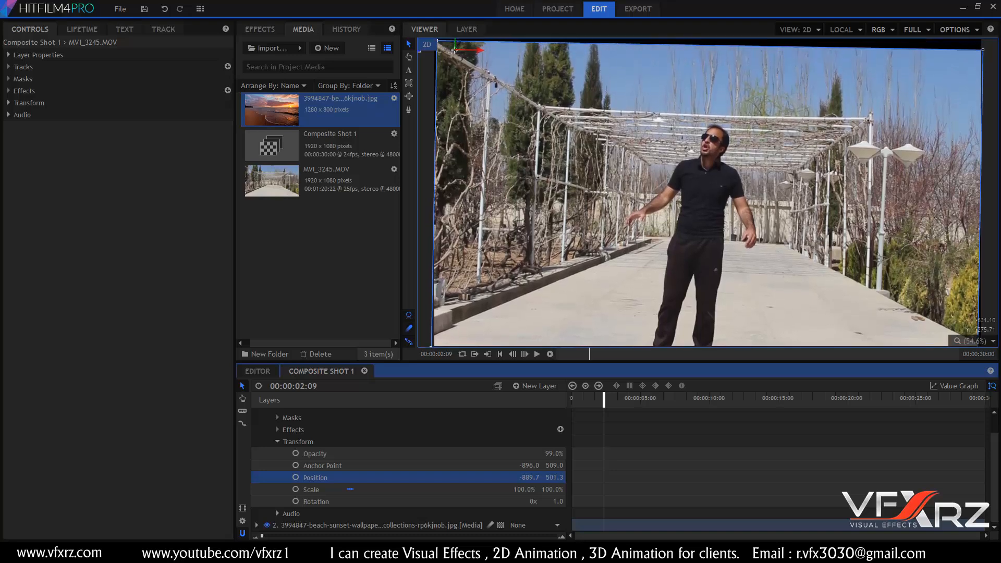
Scale the MVI_3245.MOV layer up to 151% and 238%, then reduce it to 122%.
left_click(440, 489)
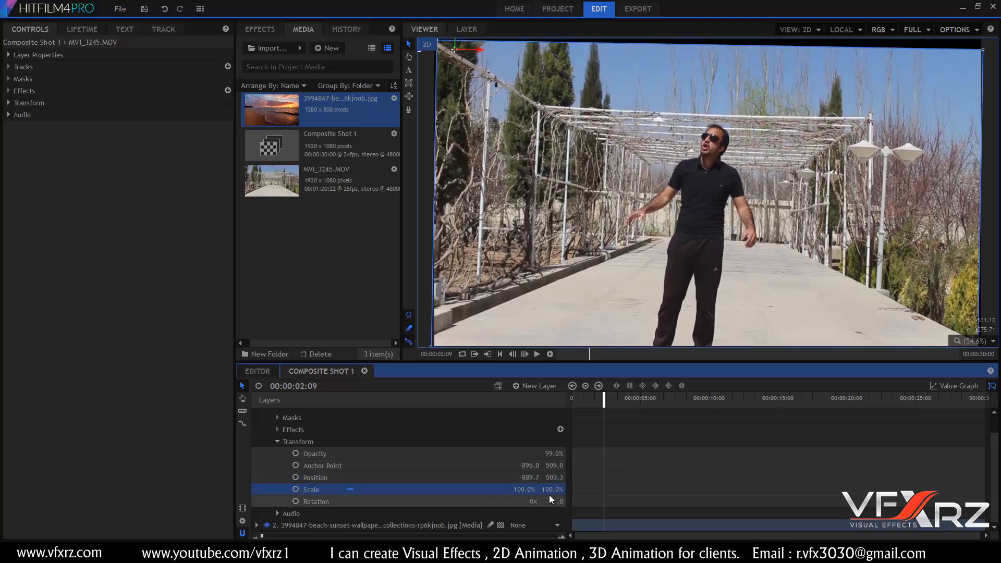
left_click_drag(551, 490, 576, 490)
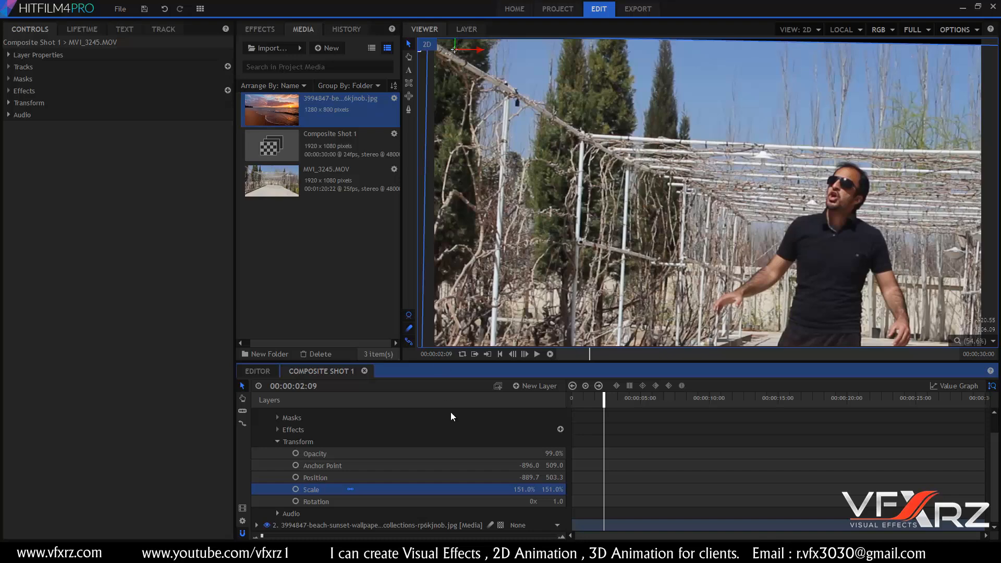
mouse_move(550, 491)
left_mouse_down()
mouse_move(571, 491)
mouse_move(555, 490)
left_mouse_up()
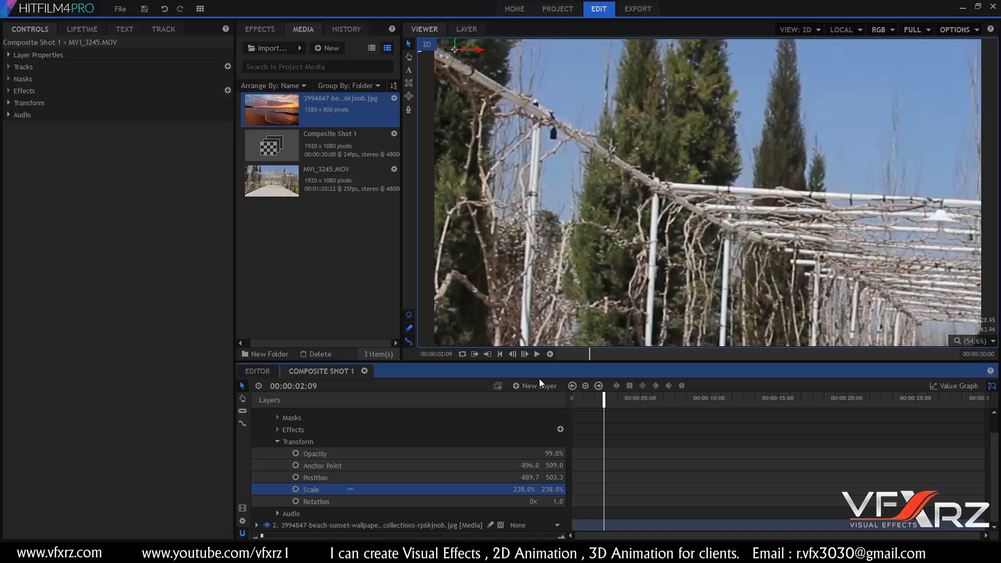
left_click_drag(554, 489, 508, 489)
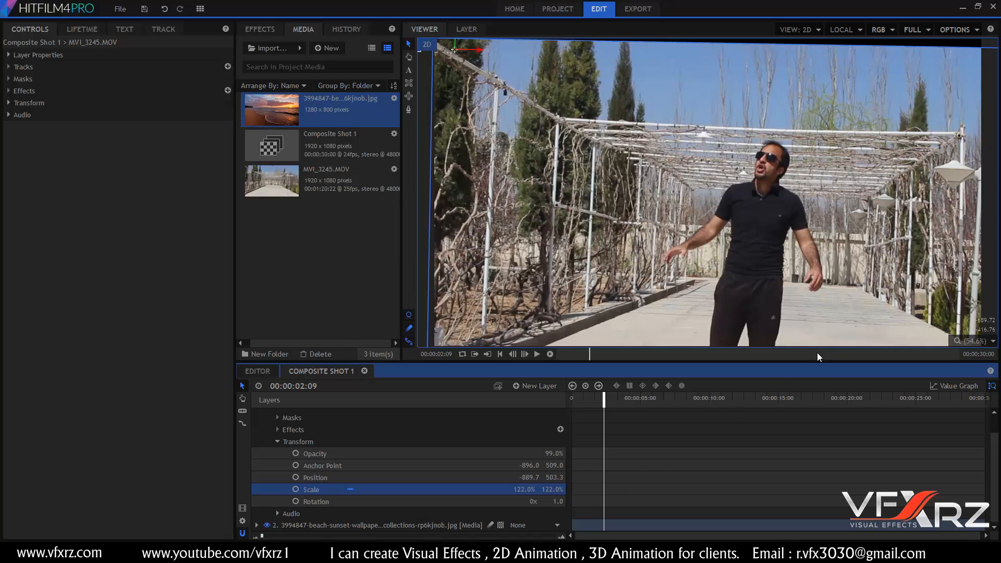
Keyframe the MVI_3245.MOV layer's opacity from 99% at 00:00:00:00 to 0% at 00:00:03:09.
left_click_drag(583, 408, 564, 414)
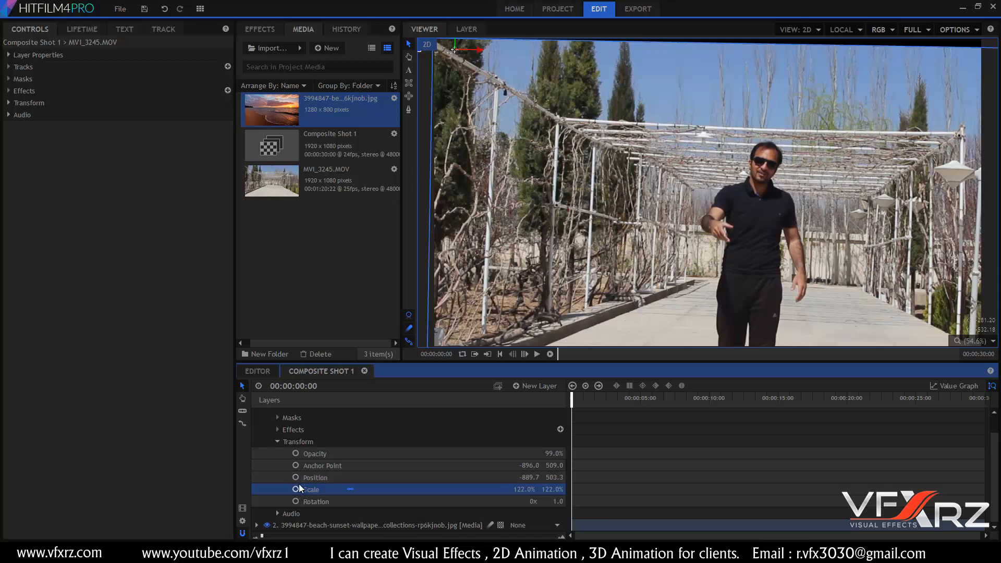
left_click(313, 451)
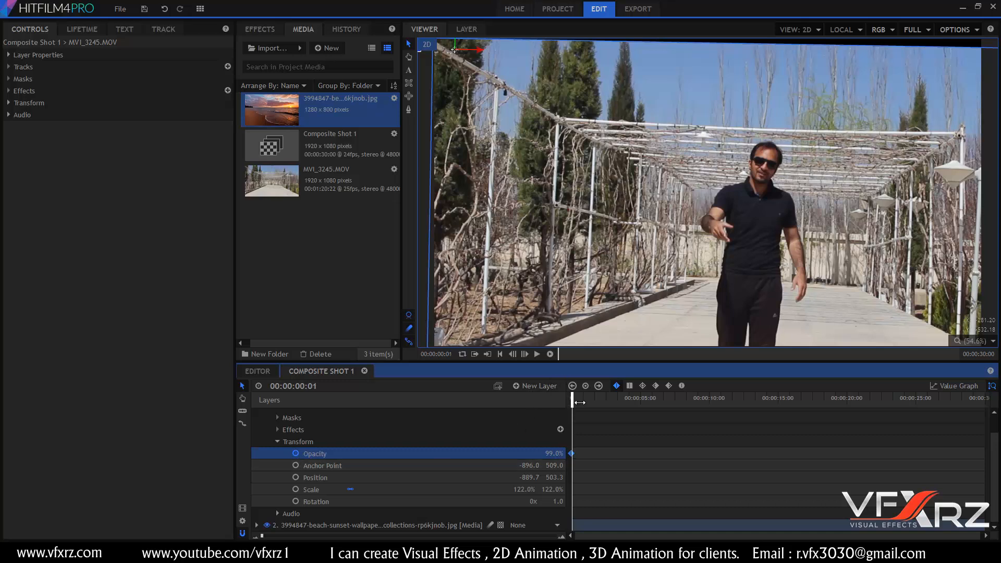
left_click_drag(580, 403, 616, 402)
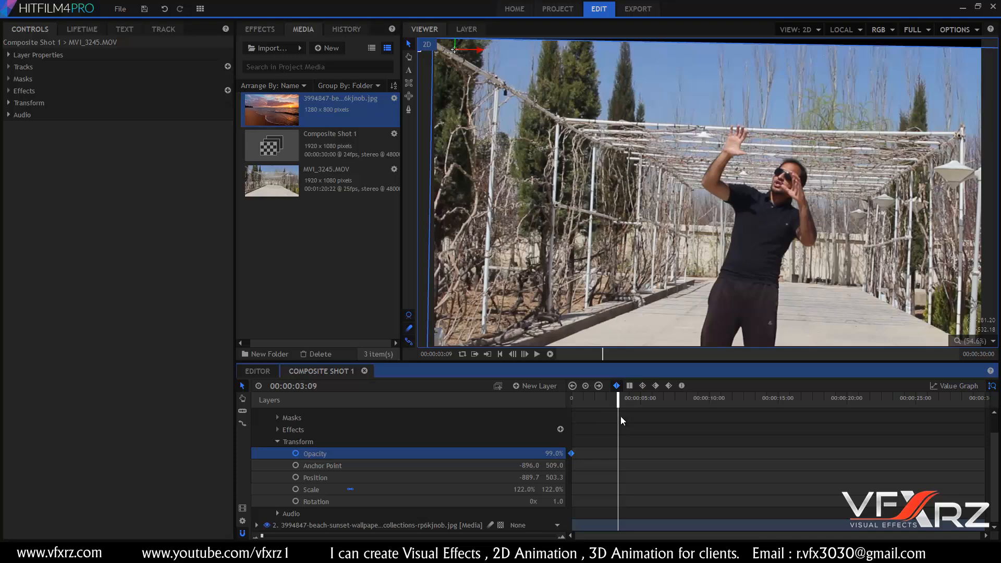
left_click_drag(549, 453, 511, 453)
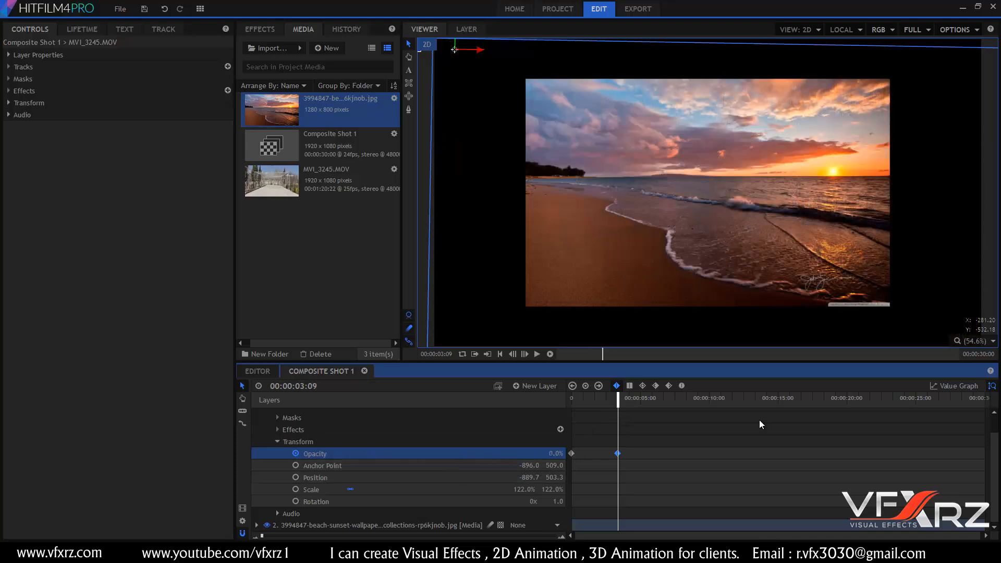
Keyframe the MVI_3245.MOV layer's scale from 122% at 00:00:00:00 to a larger size at 00:00:01:10.
left_click_drag(616, 402, 572, 406)
left_click(319, 487)
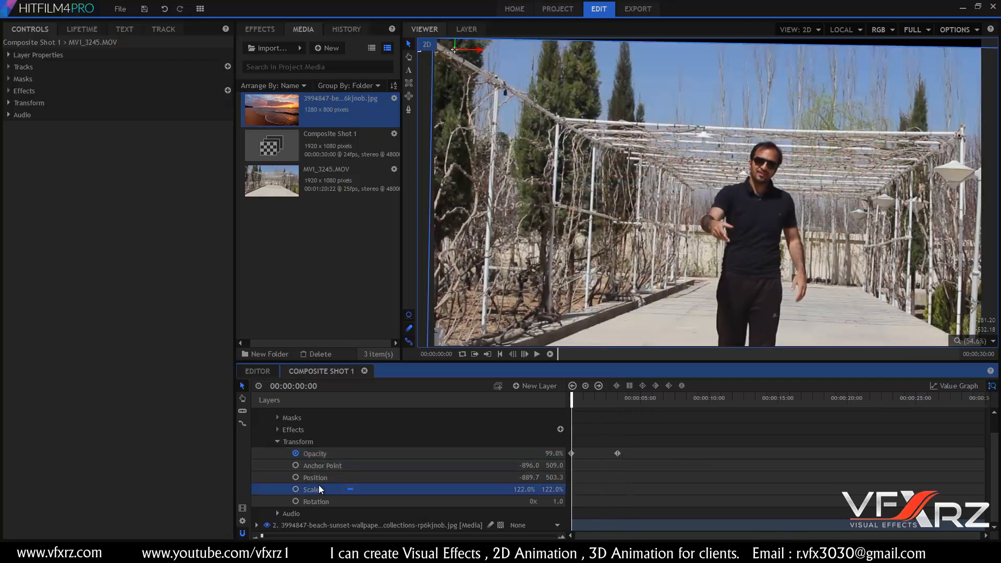
left_click(296, 489)
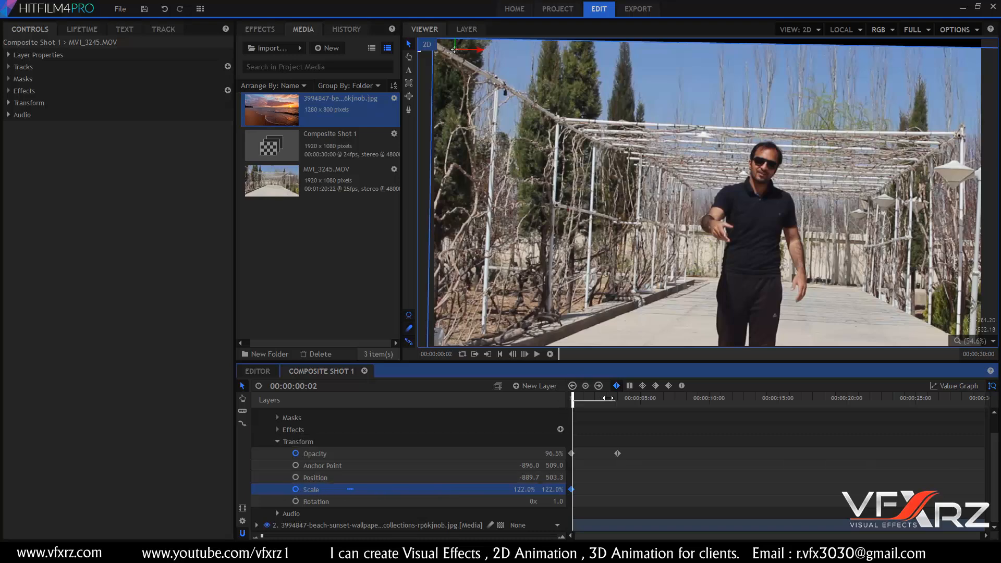
mouse_move(608, 398)
left_mouse_down()
mouse_move(625, 402)
mouse_move(590, 405)
left_mouse_up()
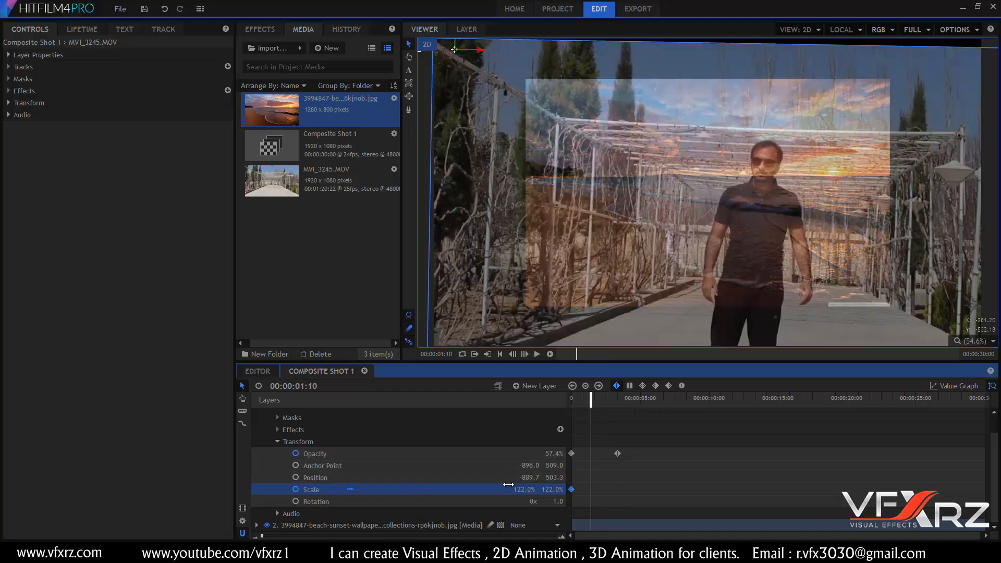
left_click_drag(552, 490, 611, 490)
Add a rotation keyframe of 1 degree at 00:00:00:00 and move the playhead to 00:00:00:22.
left_click_drag(594, 403, 566, 404)
scroll(334, 485, "up", 1)
scroll(334, 486, "down", 1)
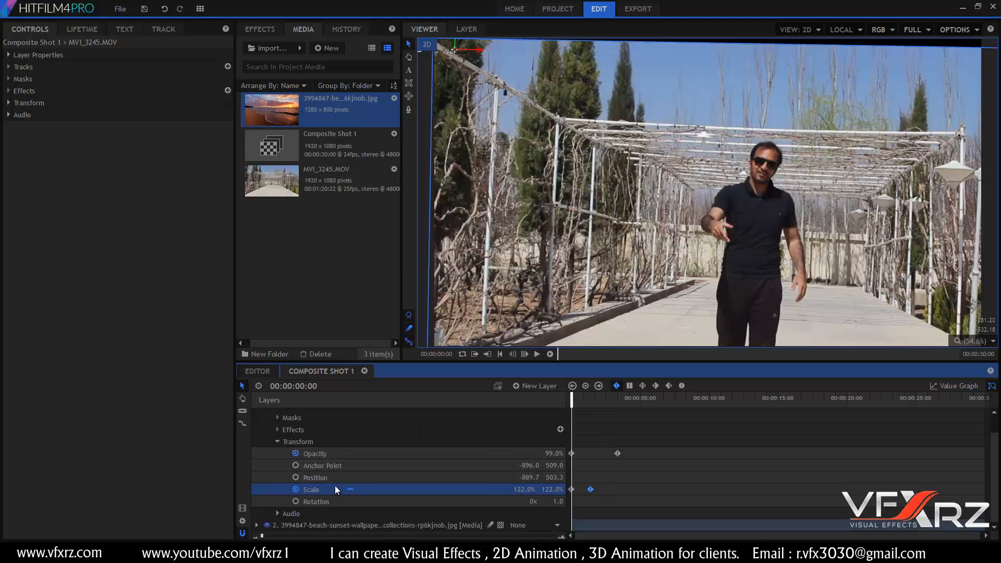
left_click(320, 499)
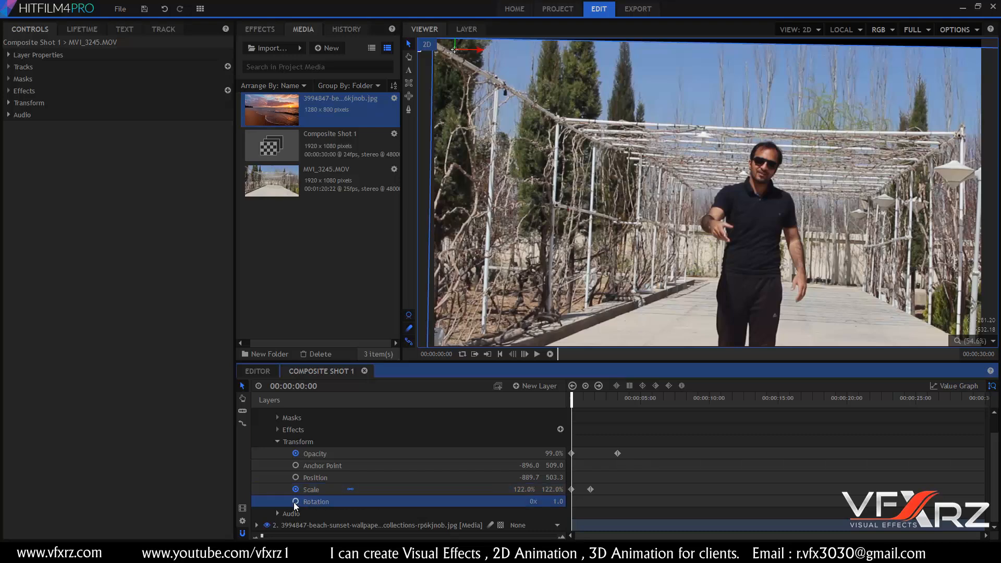
left_click(295, 502)
mouse_move(588, 400)
left_mouse_down()
mouse_move(612, 399)
mouse_move(584, 403)
left_mouse_up()
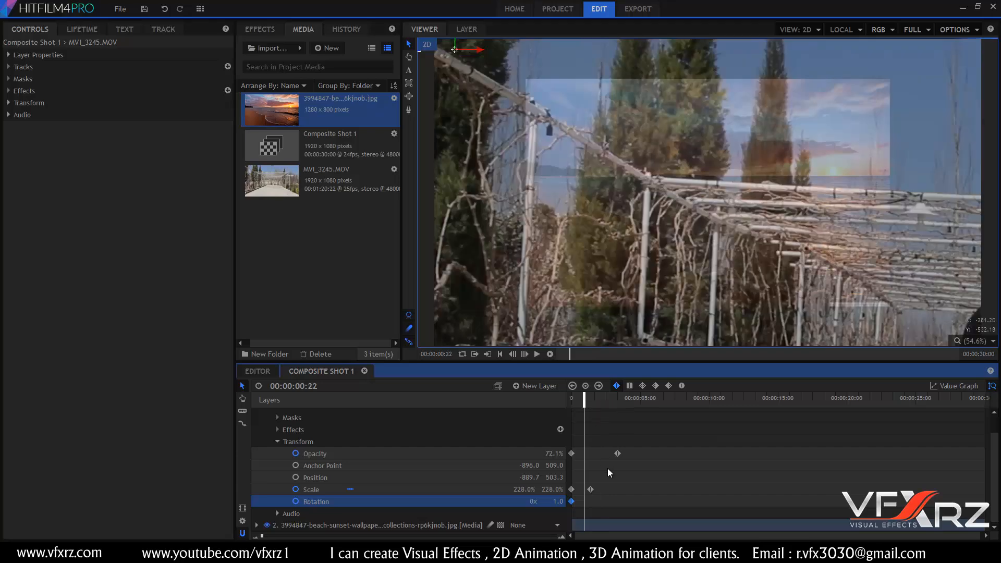
Remove the opacity and scale keyframes from MVI_3245.MOV, setting its opacity to 100% and its scale to 79%.
left_click(296, 453)
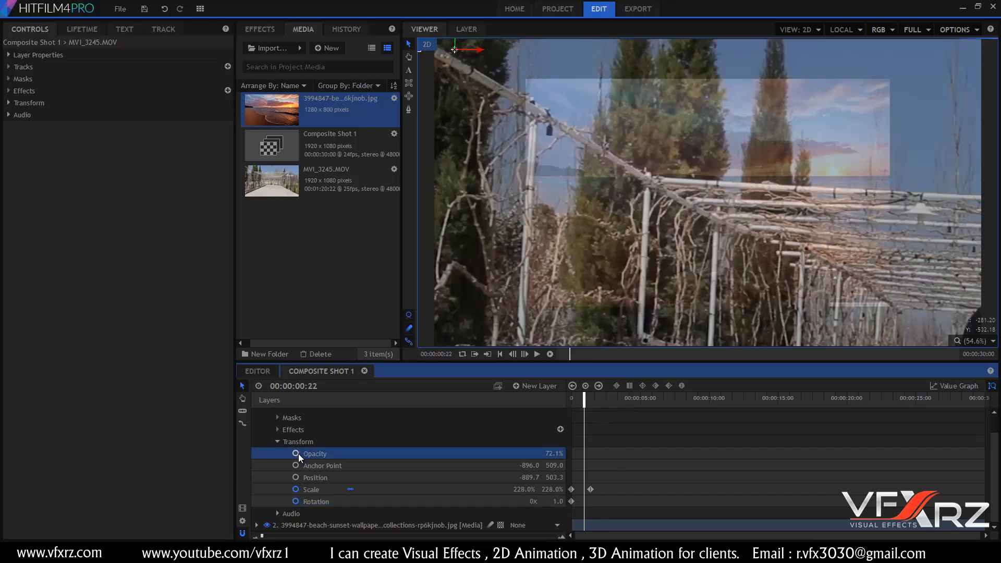
left_click_drag(553, 455, 579, 454)
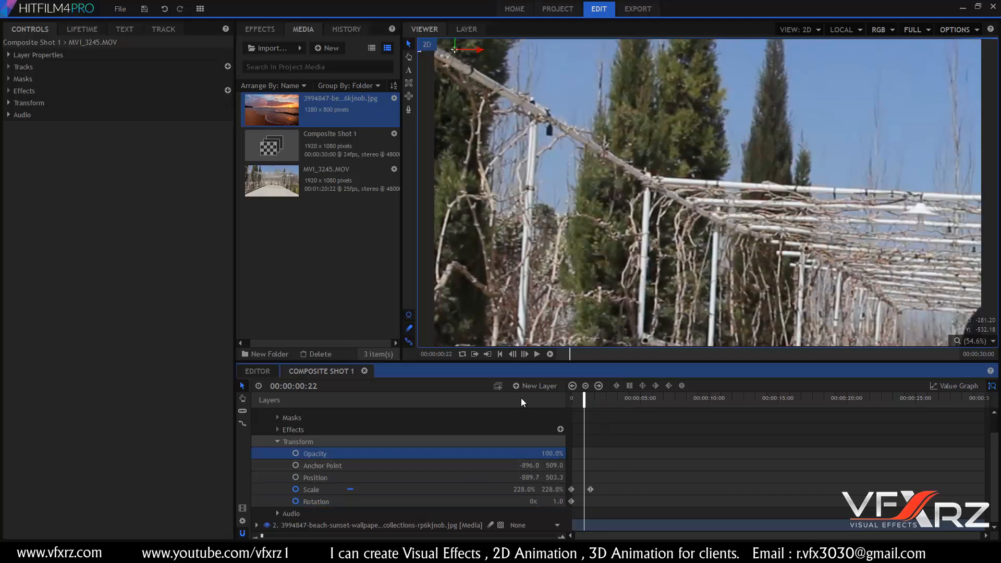
left_click(317, 492)
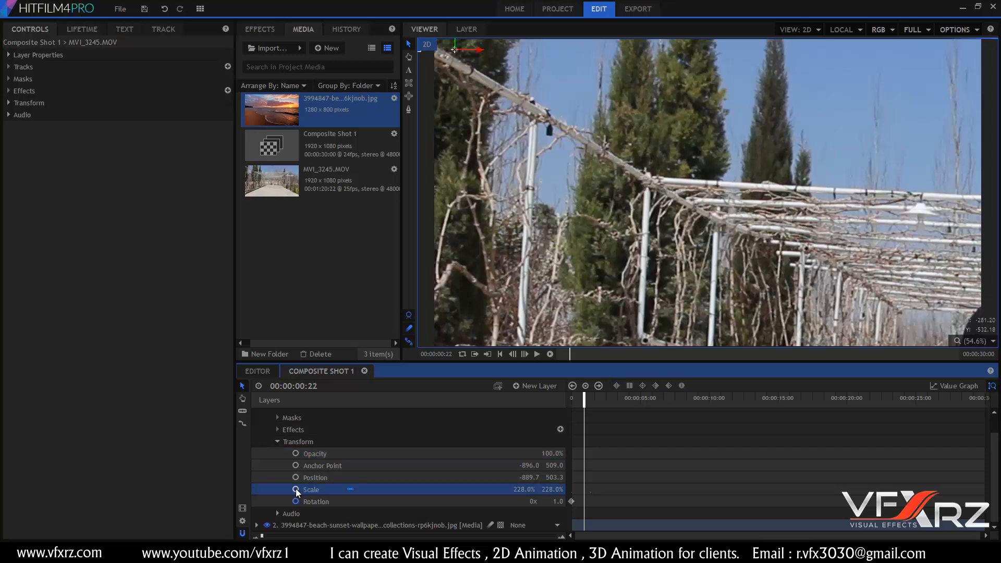
left_click(296, 489)
left_click_drag(553, 489, 485, 490)
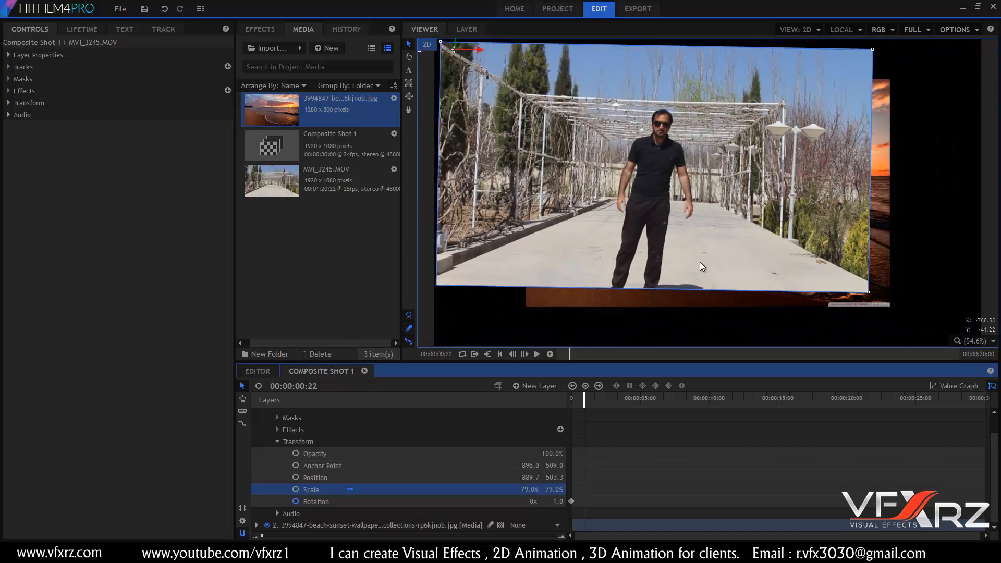
Add a rotation keyframe of 1x 25 degrees to the MVI_3245.MOV layer at 00:00:05:19.
left_click(336, 502)
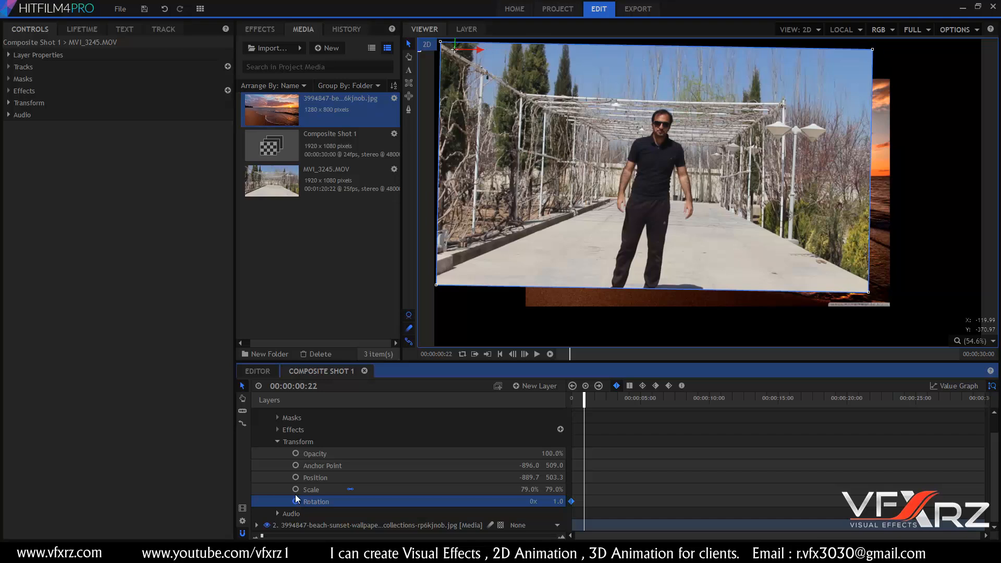
left_click(586, 399)
left_click_drag(629, 400, 651, 399)
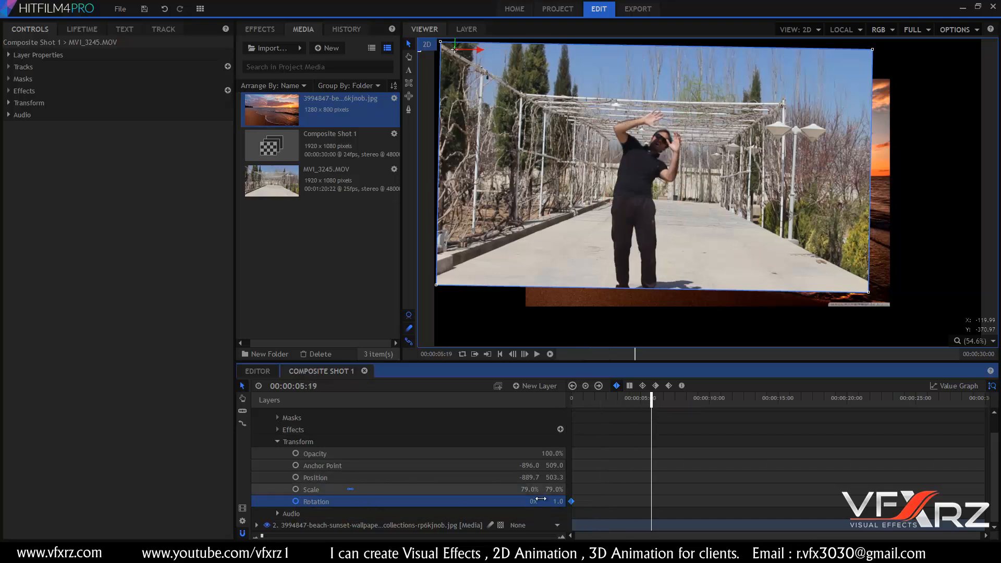
left_click_drag(558, 502, 758, 502)
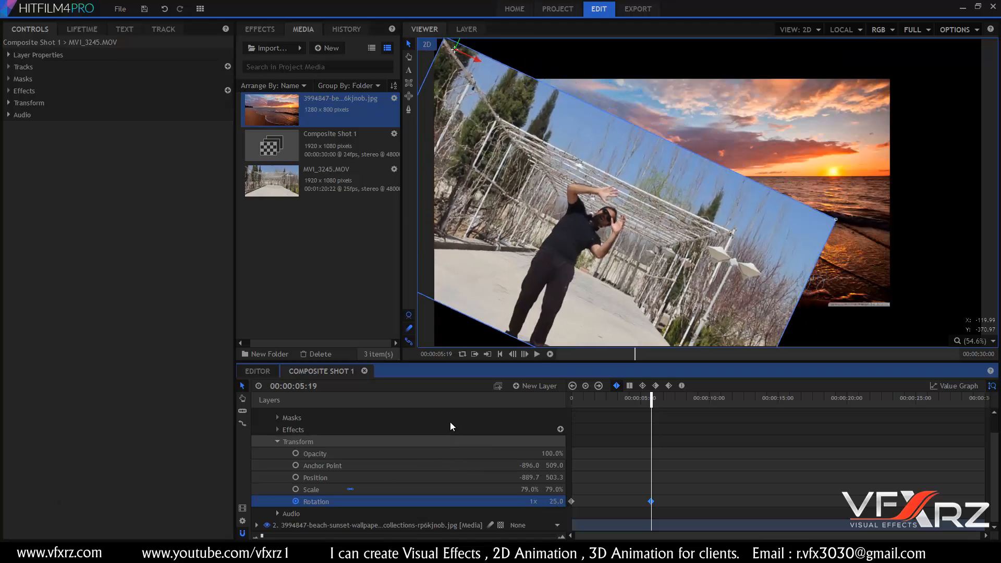
Remove all rotation keyframes from MVI_3245.MOV and collapse the layer's properties.
left_click_drag(585, 398, 657, 399)
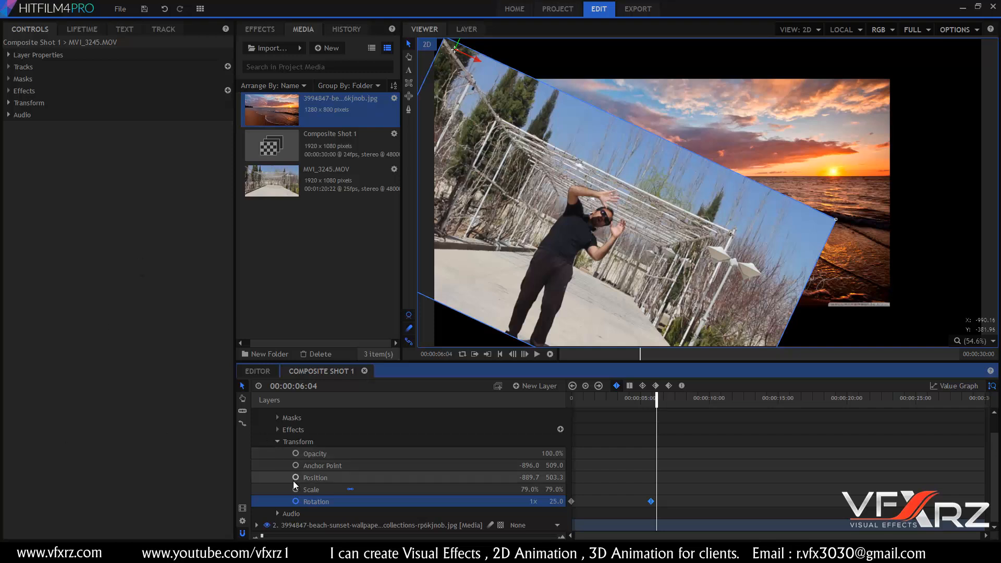
left_click(297, 502)
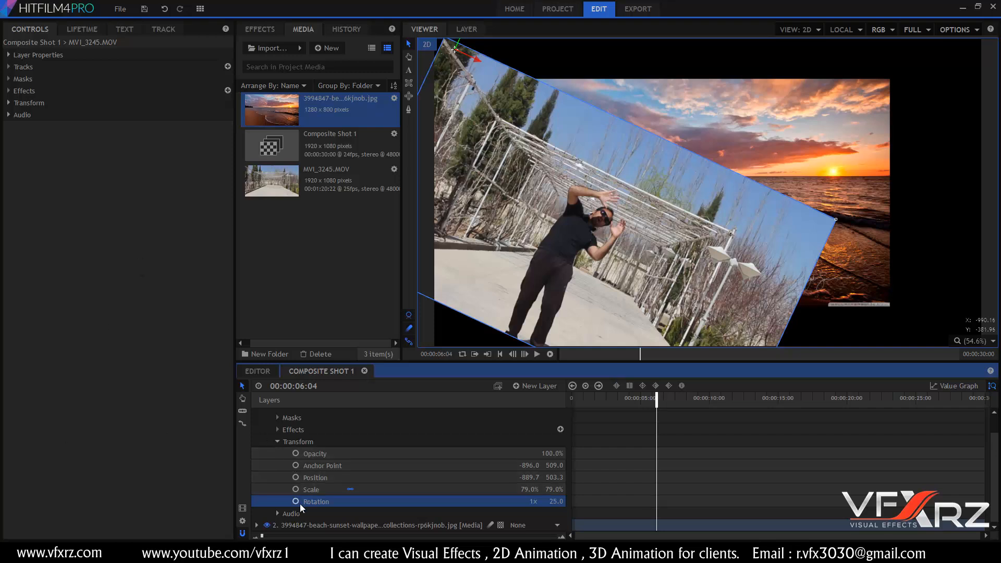
left_click(275, 443)
left_click(276, 442)
left_click(256, 415)
Move the beach sunset image layer above MVI_3245.MOV in the layer stack.
left_click(327, 423)
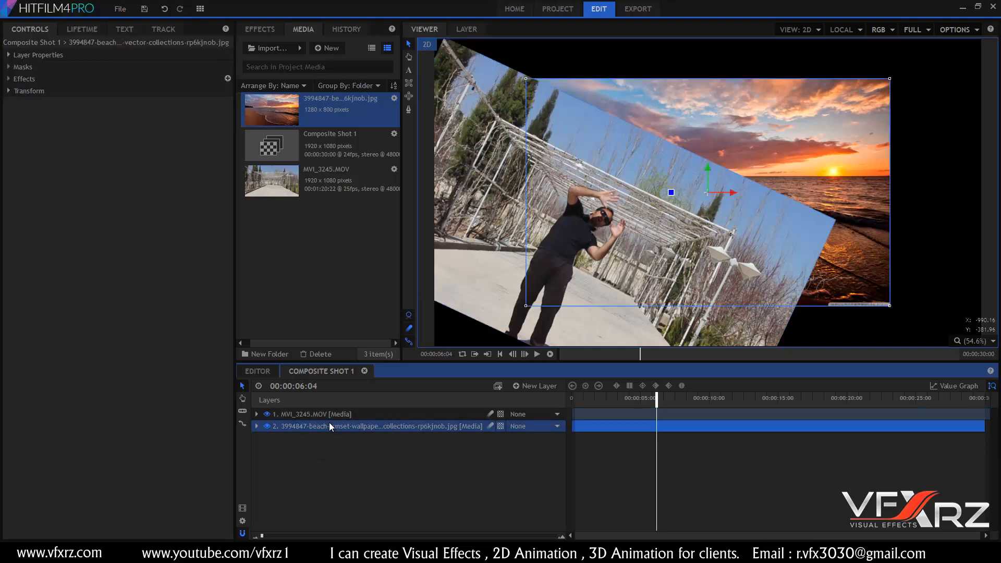
left_click(339, 417)
left_click(339, 427)
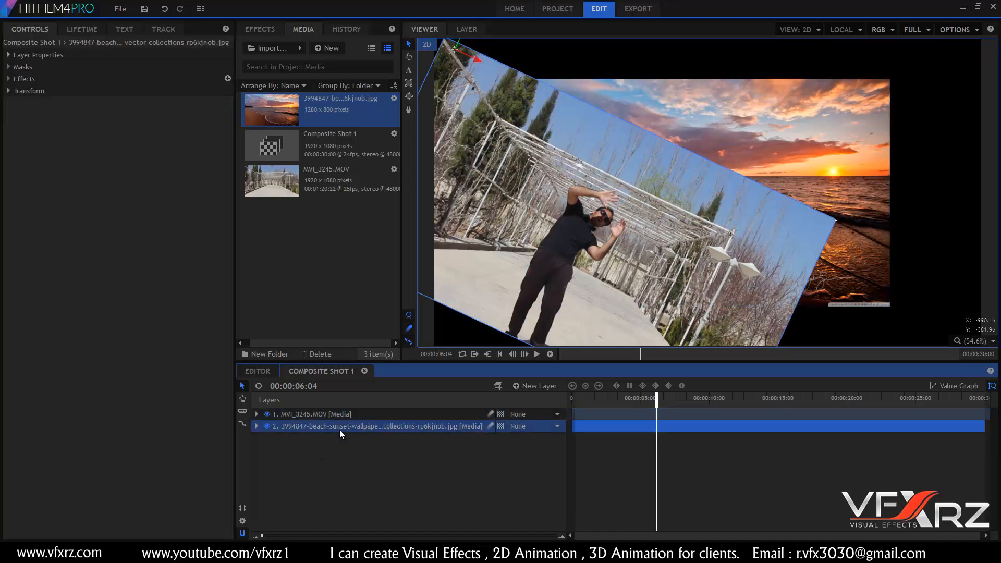
left_click(340, 416)
left_click(342, 426)
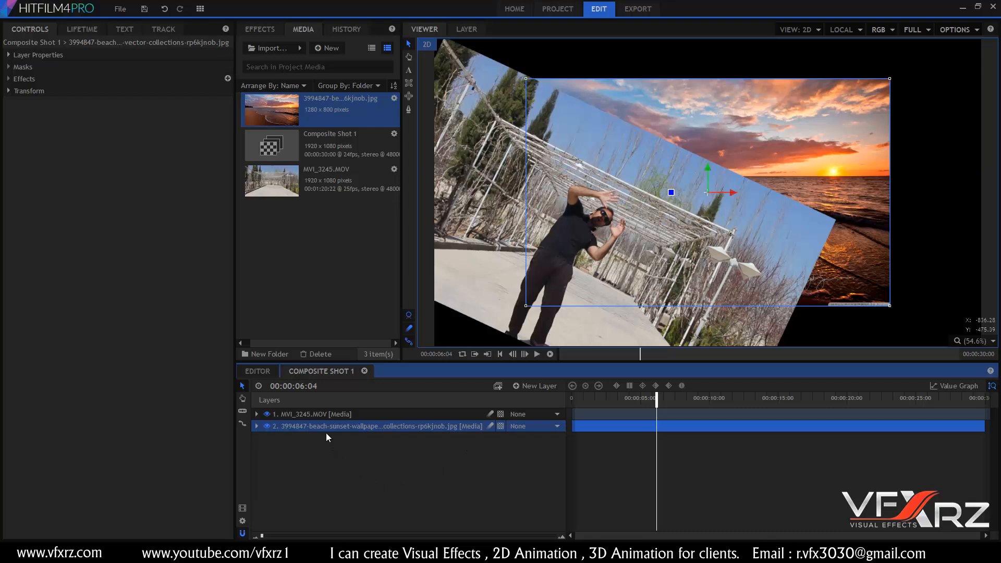
left_click_drag(326, 429, 328, 411)
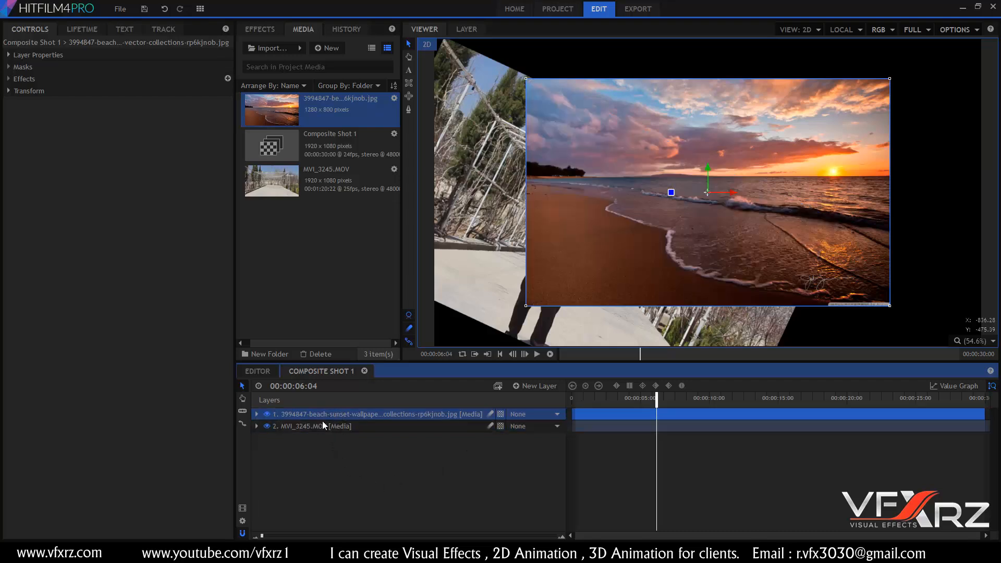
Move the MVI_3245.MOV layer back above the beach sunset image in the layer stack.
left_click(293, 426)
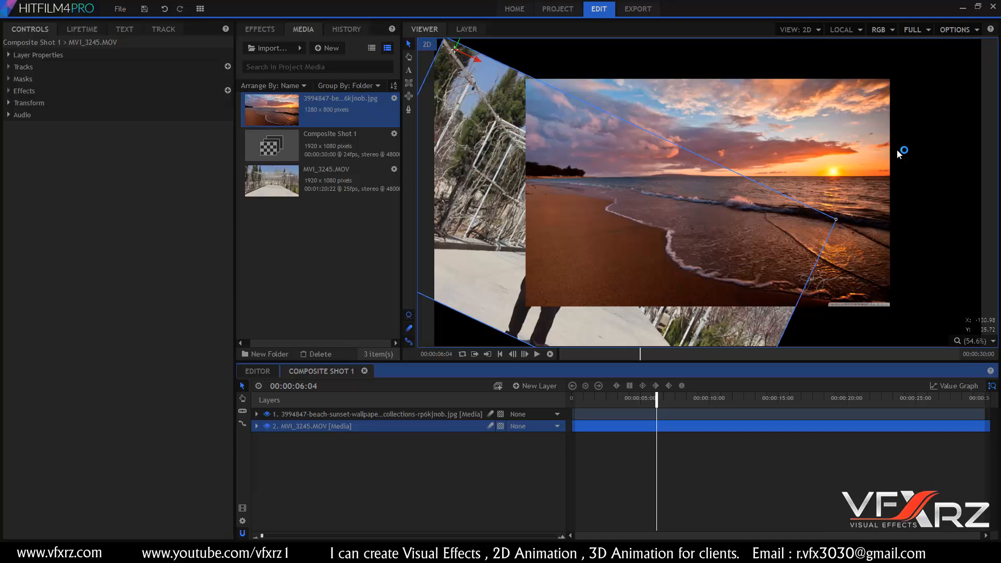
left_click(711, 185)
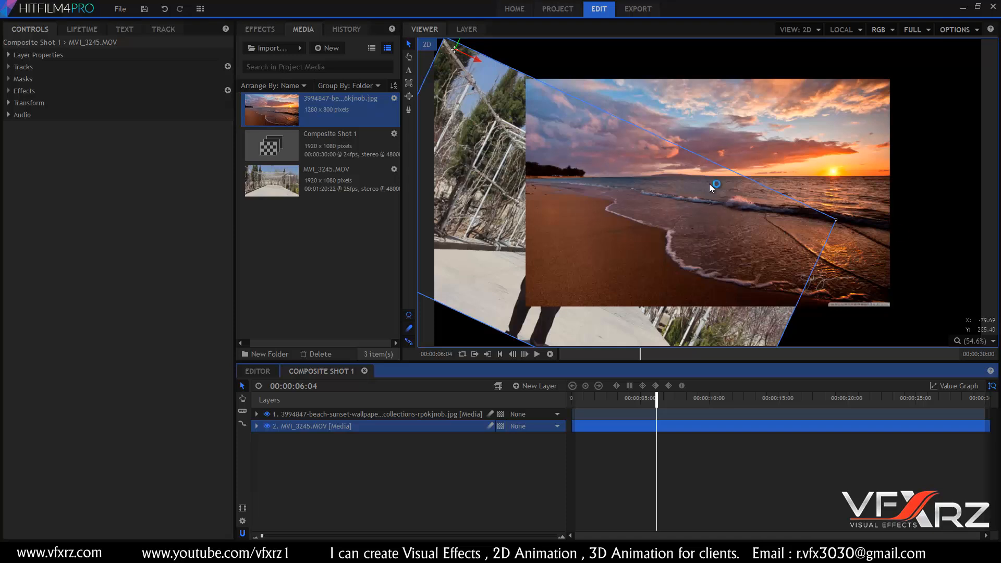
left_click(338, 412)
left_click(365, 427)
mouse_move(370, 424)
left_mouse_down()
mouse_move(370, 411)
mouse_move(359, 411)
left_mouse_up()
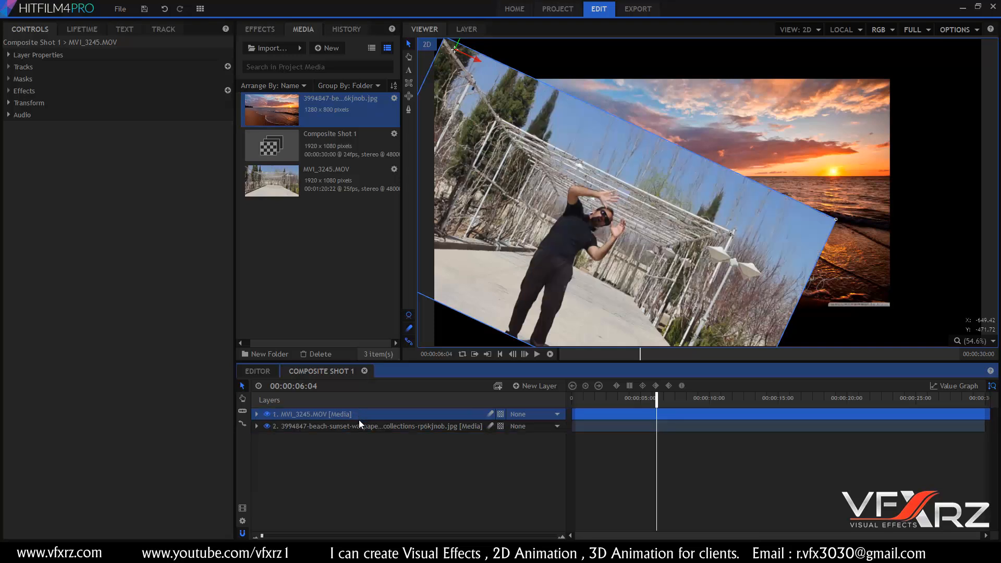
Return the composite shot's playhead to 00:00:00:00.
left_click_drag(658, 400, 629, 411)
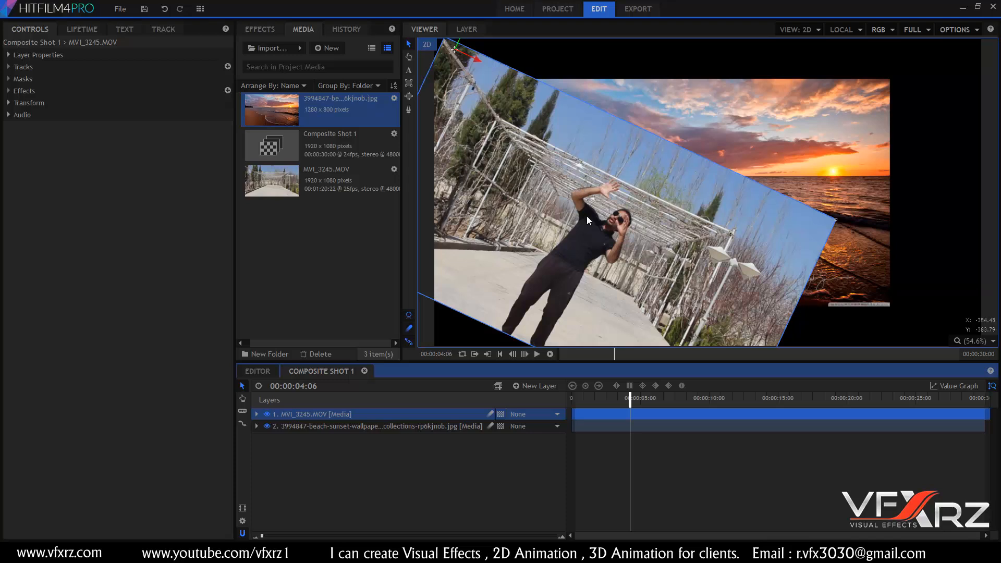
left_click(351, 426)
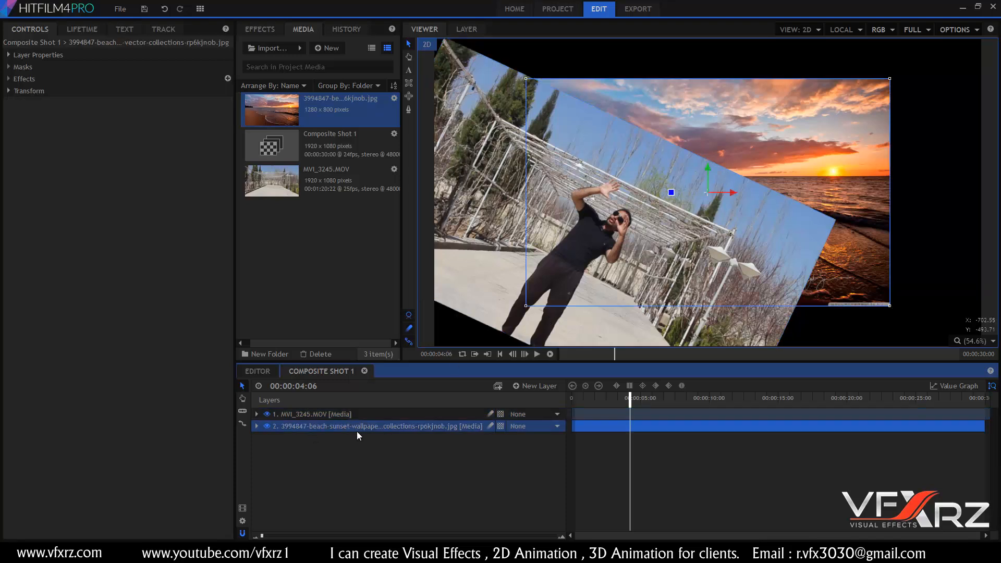
left_click_drag(630, 398, 571, 415)
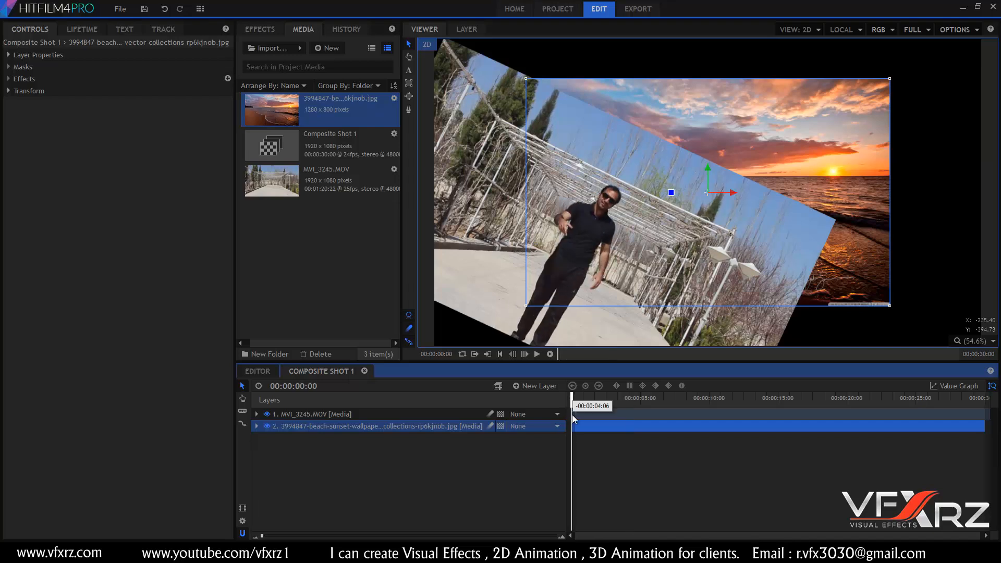
Reset the MVI_3245.MOV layer's rotation to 0x and 0 degrees in its transform properties.
left_click(389, 416)
left_click(256, 416)
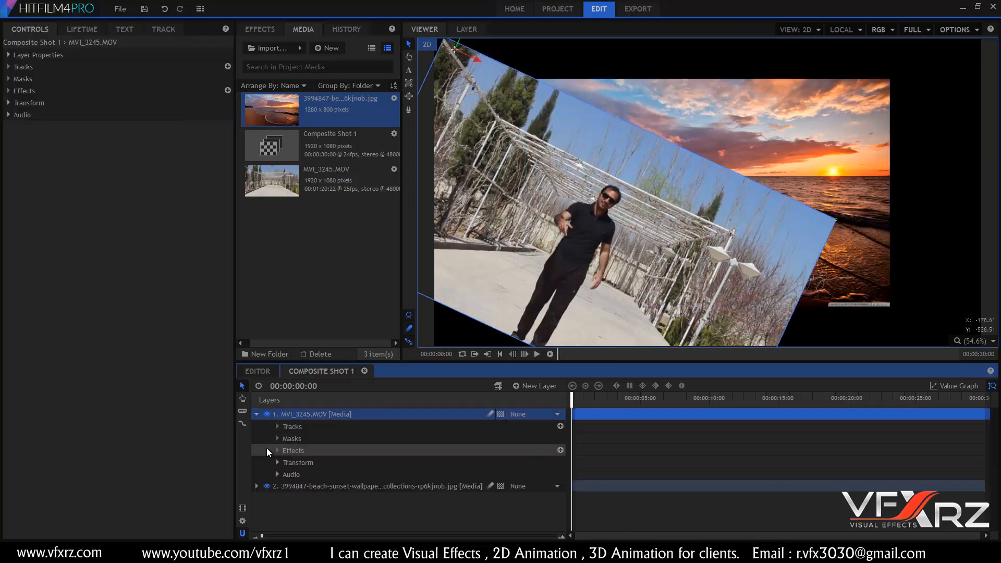
left_click(276, 463)
scroll(309, 471, "down", 1)
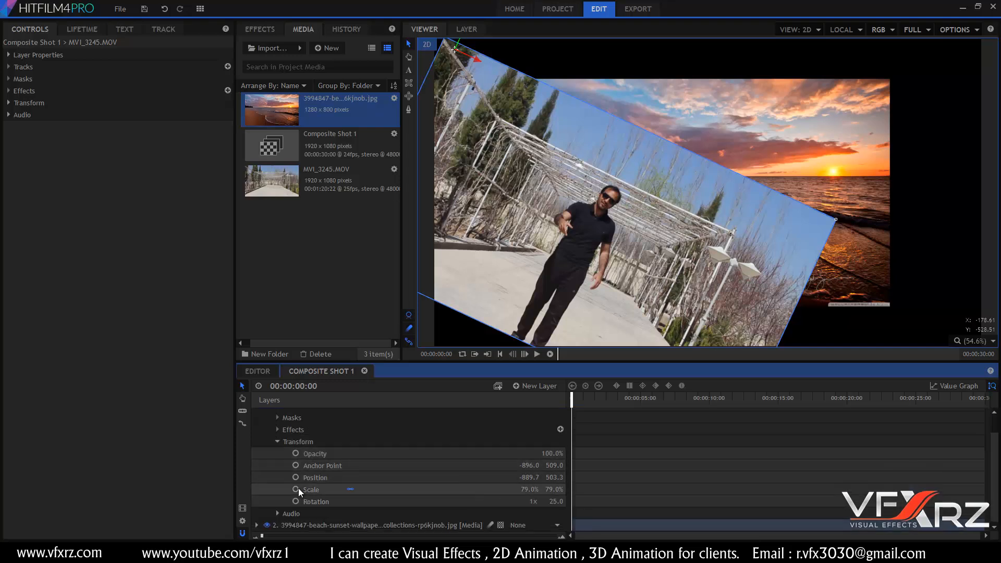
left_click(315, 481)
left_click(316, 489)
left_click(320, 501)
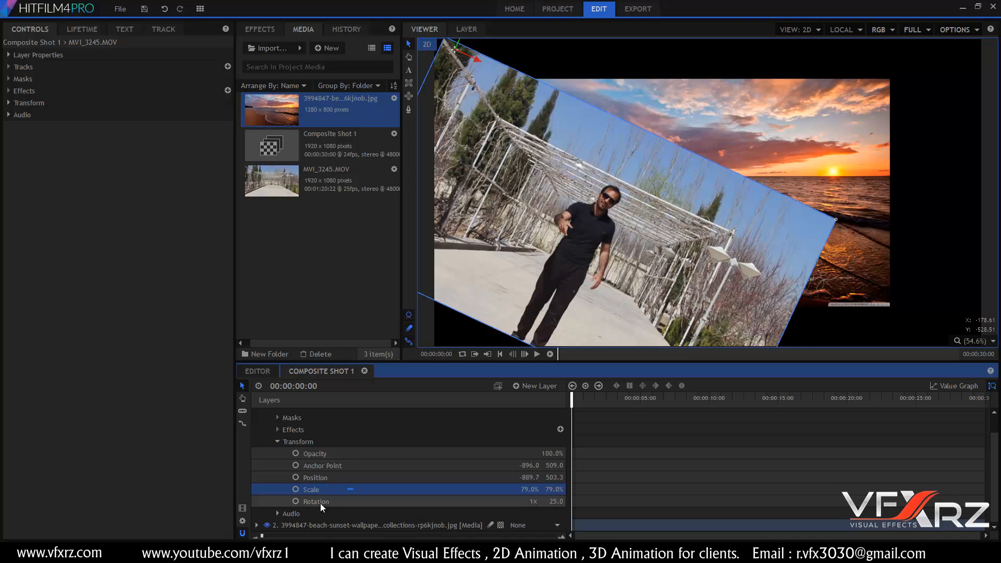
left_click(524, 504)
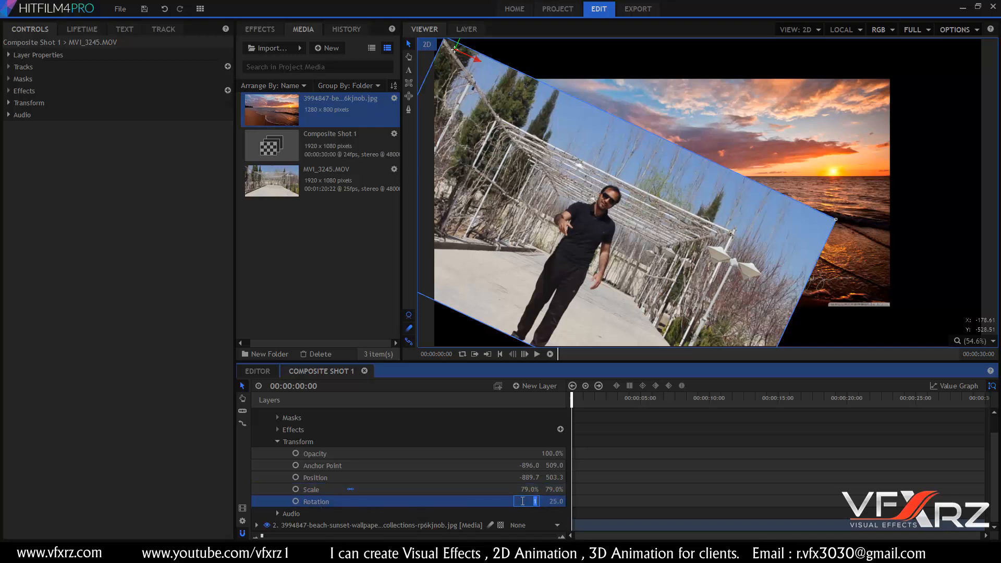
left_click(556, 500)
type("0")
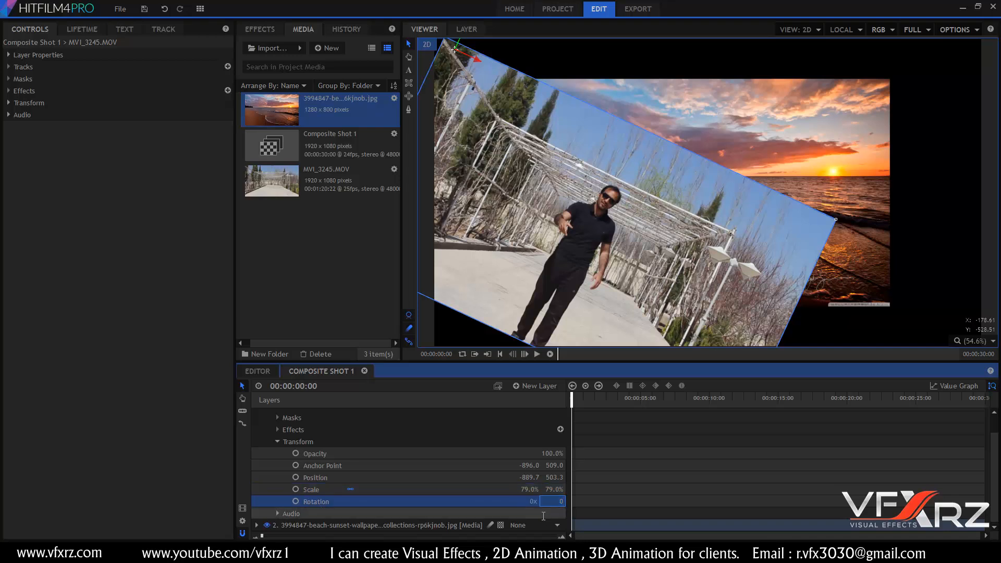
left_click(525, 477)
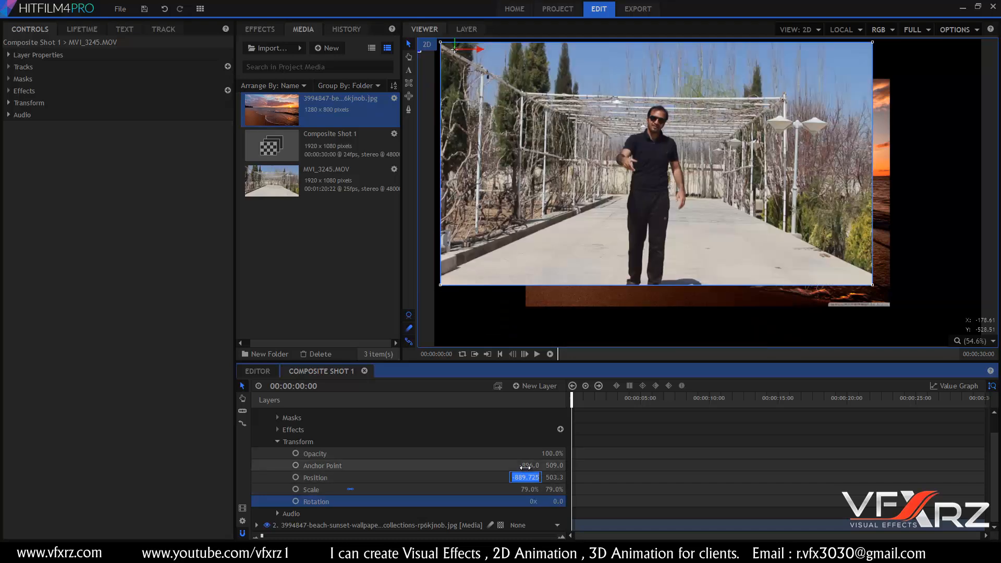
Set the MVI_3245.MOV layer's horizontal and vertical scale to 100% and collapse the layer.
left_click(529, 489)
type("10")
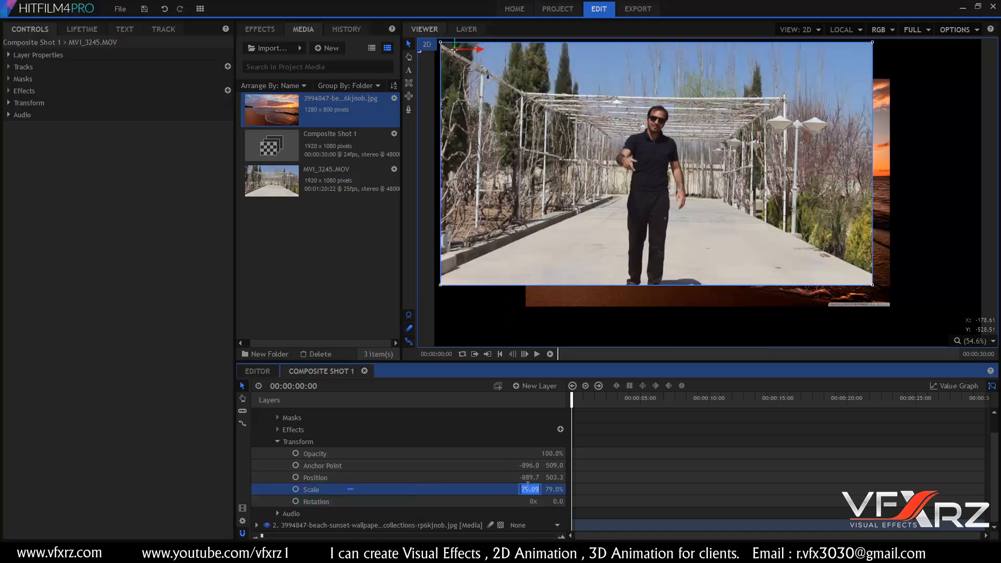
type("0")
left_click(556, 490)
type("1")
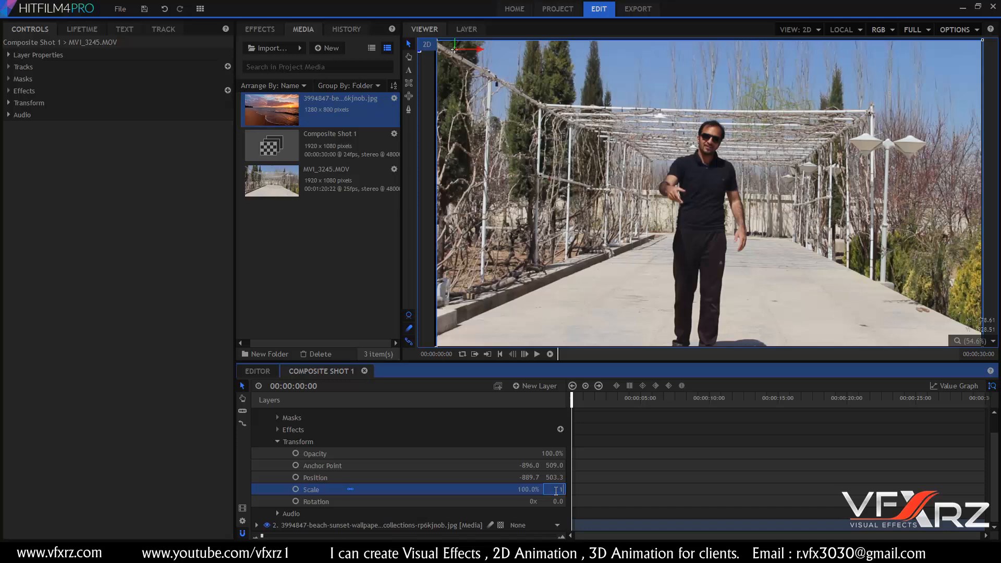
type("00")
left_click(487, 438)
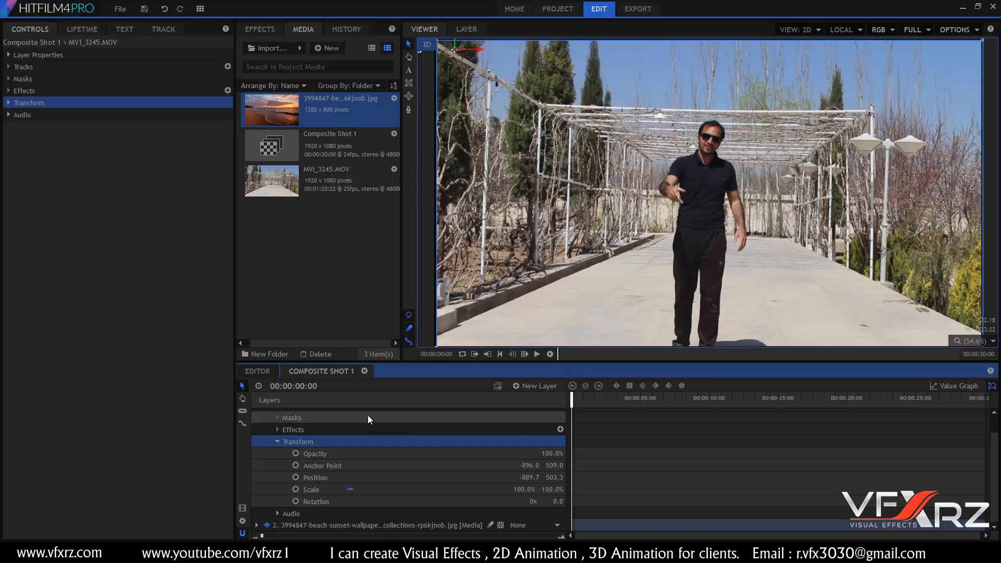
left_click(256, 414)
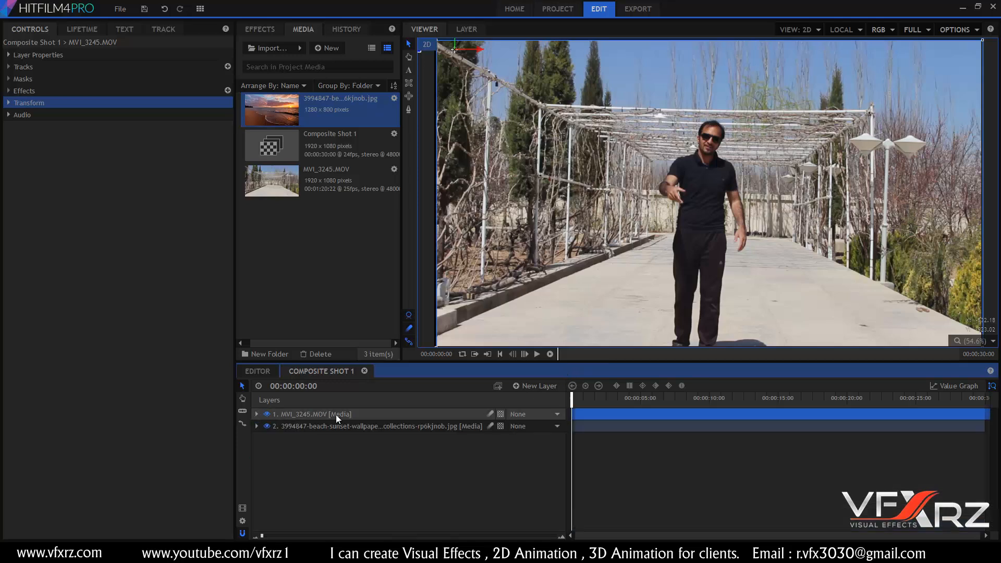
Add a new camera layer to the composite shot.
left_click(327, 413)
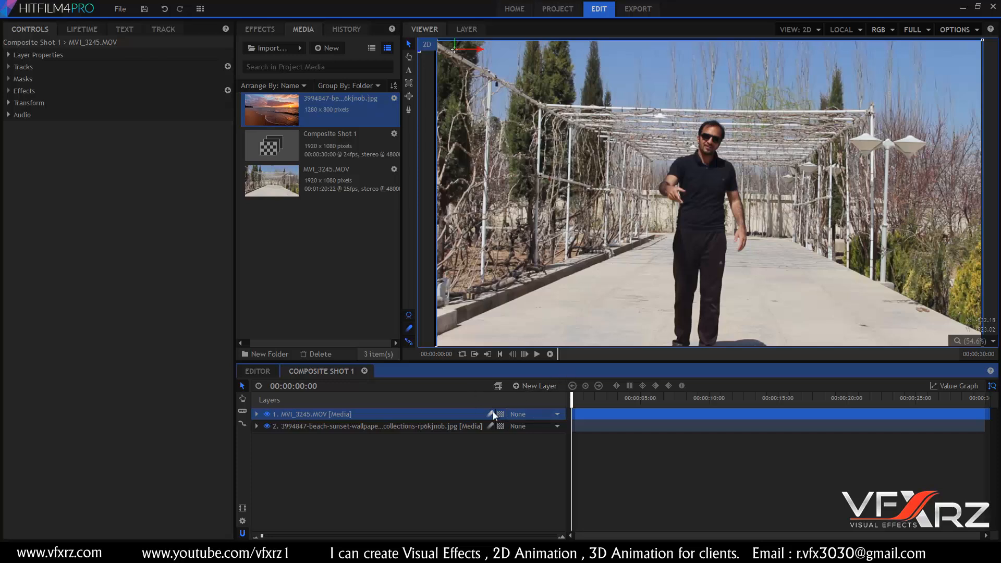
left_click(531, 387)
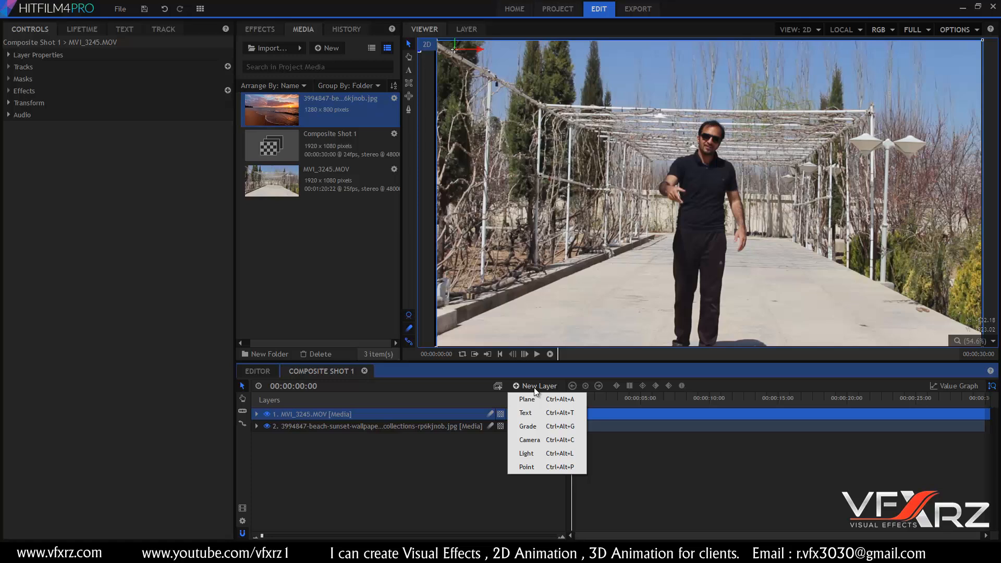
left_click(531, 440)
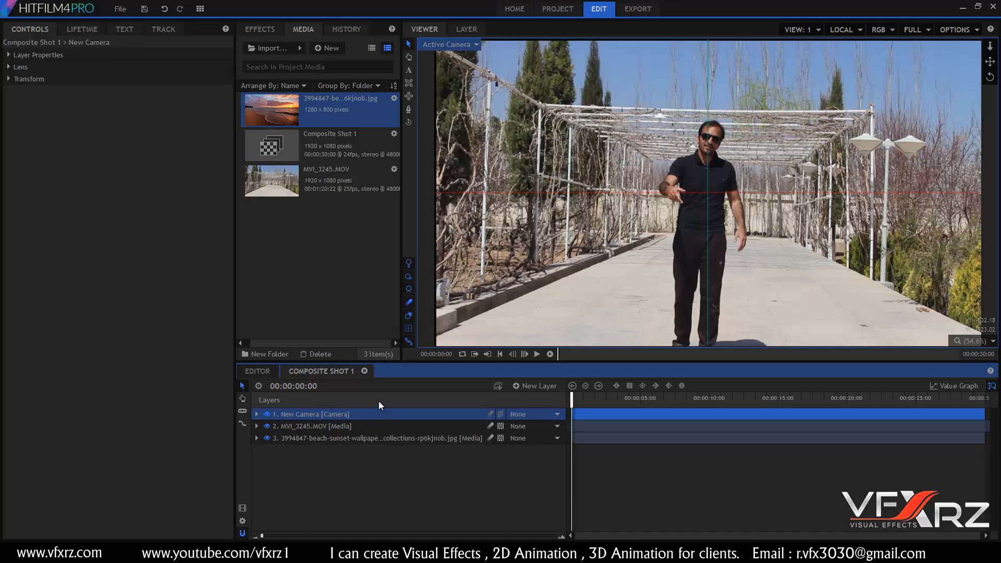
Convert the MVI_3245.MOV layer from 2D to a 3D plane.
left_click(350, 424)
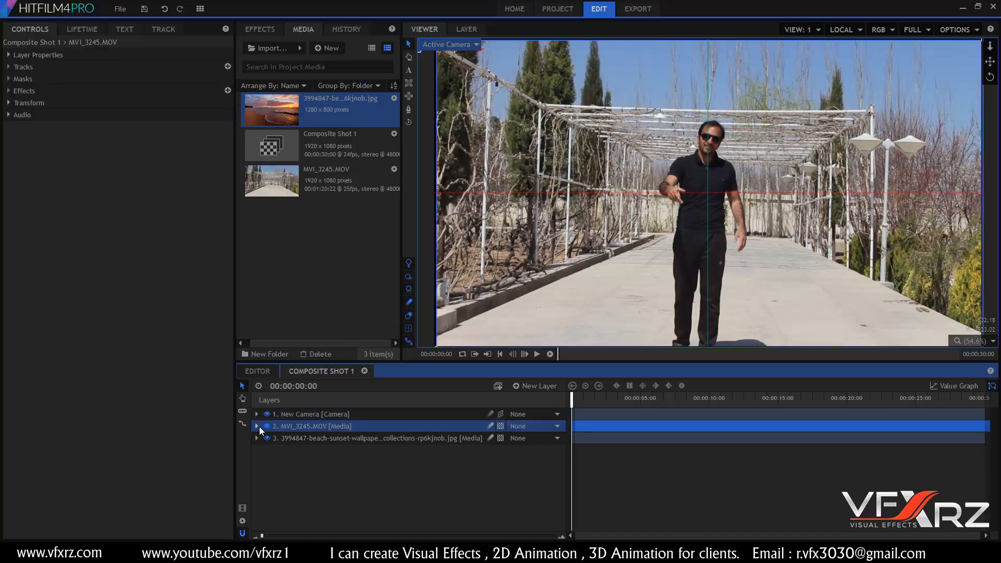
left_click(502, 427)
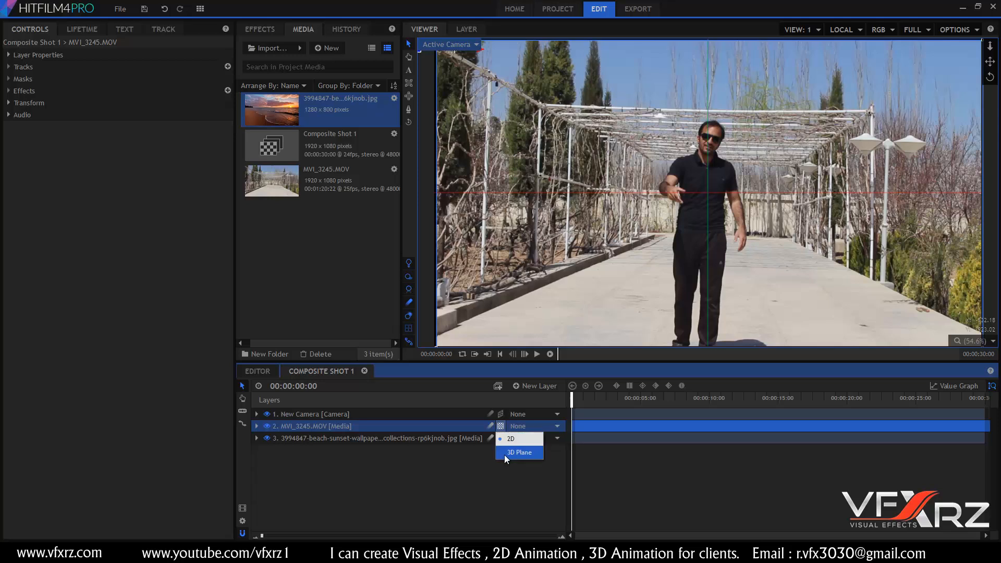
left_click(519, 453)
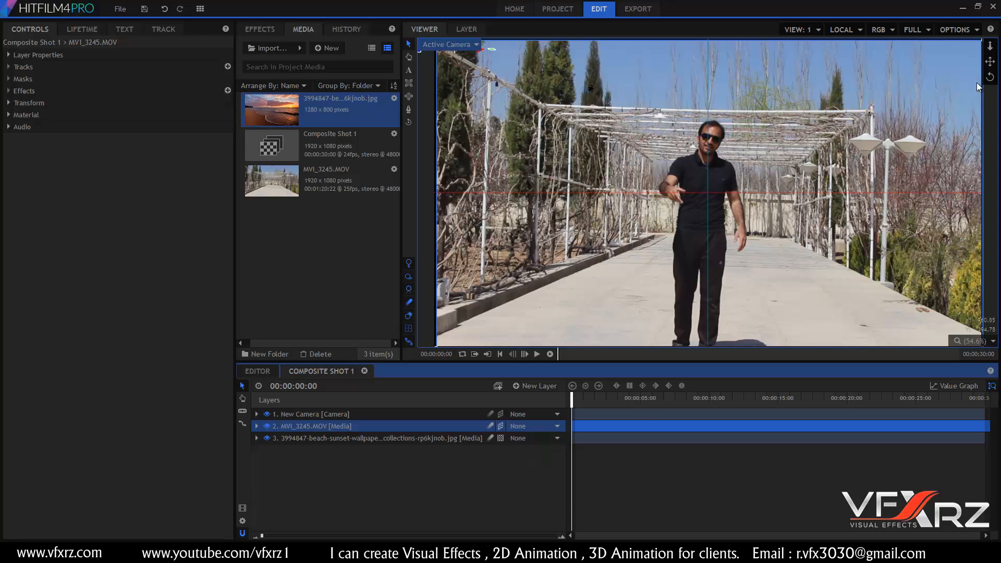
Move and orbit the active camera to view the MVI_3245.MOV plane obliquely from above in 3D space.
mouse_move(990, 78)
left_mouse_down()
mouse_move(966, 101)
mouse_move(999, 71)
mouse_move(973, 83)
mouse_move(991, 79)
mouse_move(989, 53)
mouse_move(989, 83)
mouse_move(989, 29)
mouse_move(990, 62)
mouse_move(1000, 62)
left_mouse_up()
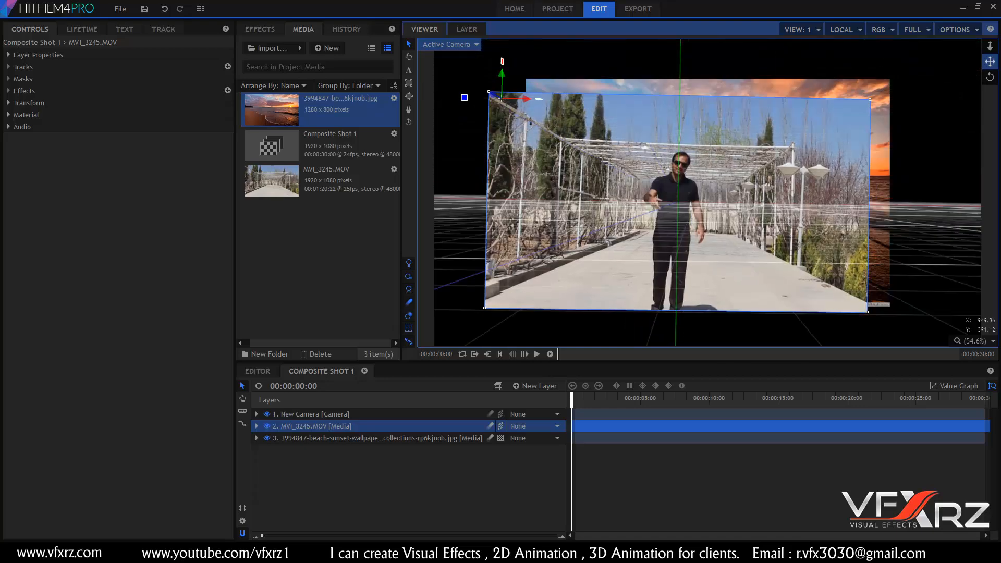
left_click_drag(1000, 62, 1000, 62)
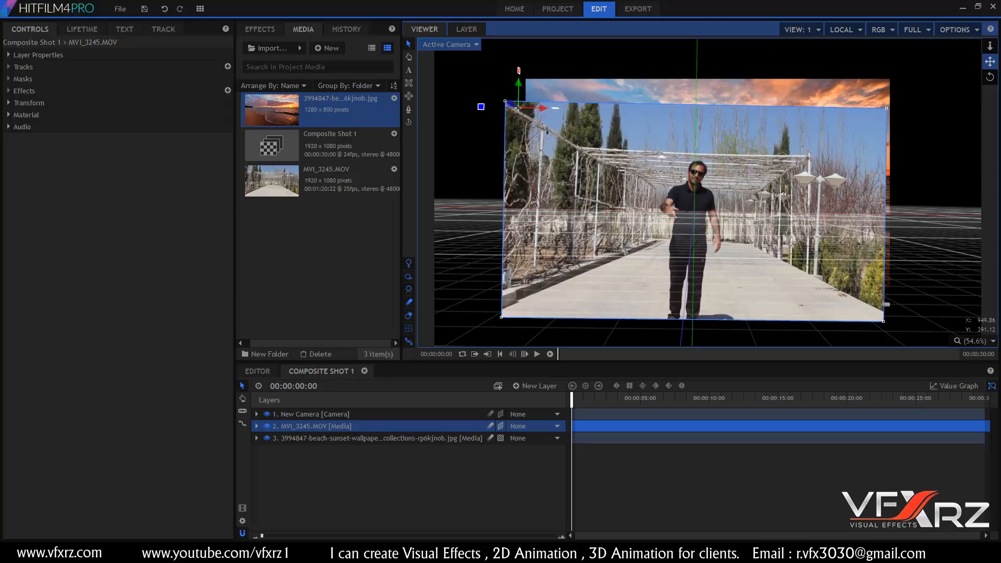
left_click_drag(988, 62, 990, 58)
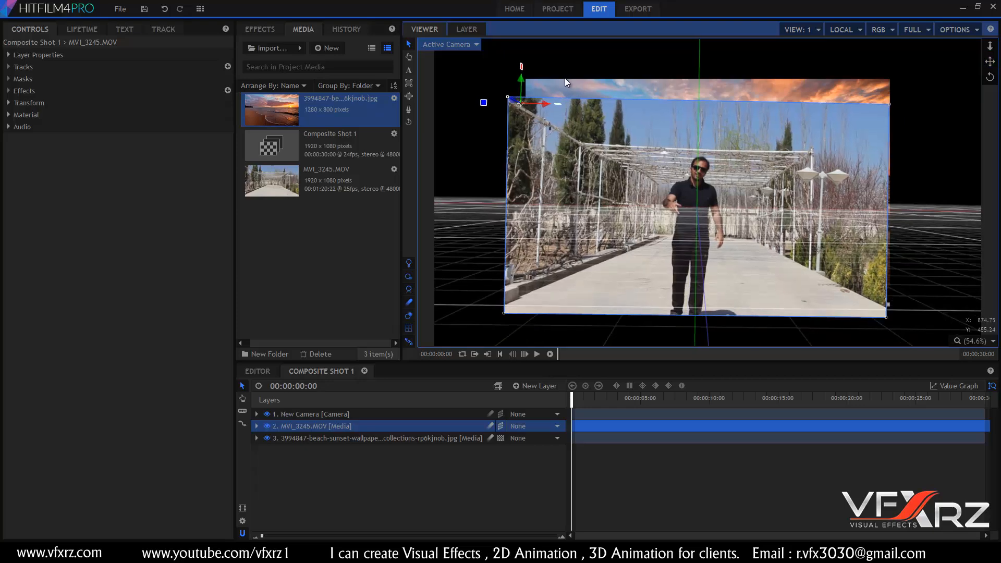
left_click(410, 123)
left_click_drag(818, 196, 689, 177)
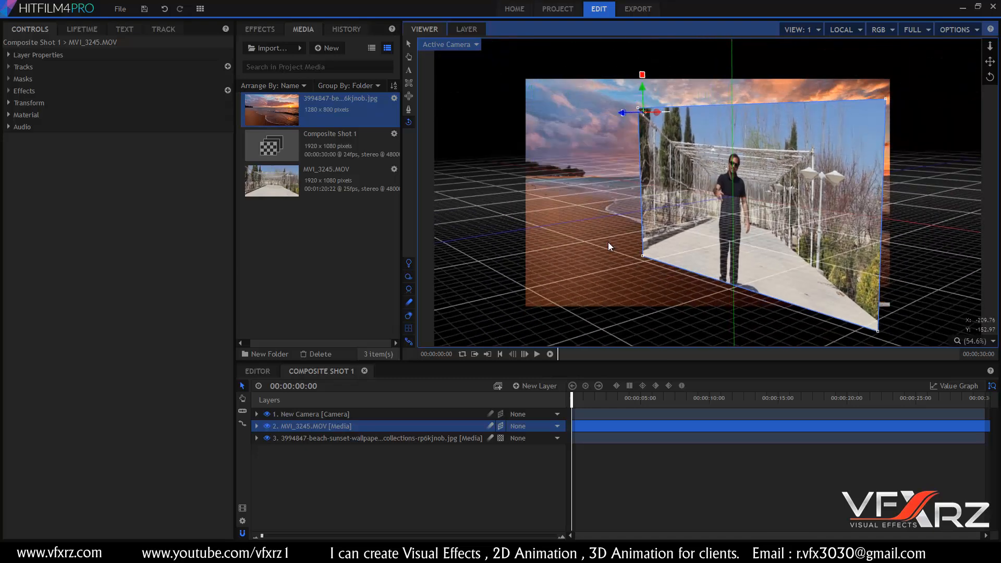
Rotate the MVI_3245.MOV 3D layer to 56.0° on X, -68.0° on Y and -2x -46.0° on Z in its Transform properties.
left_click(256, 426)
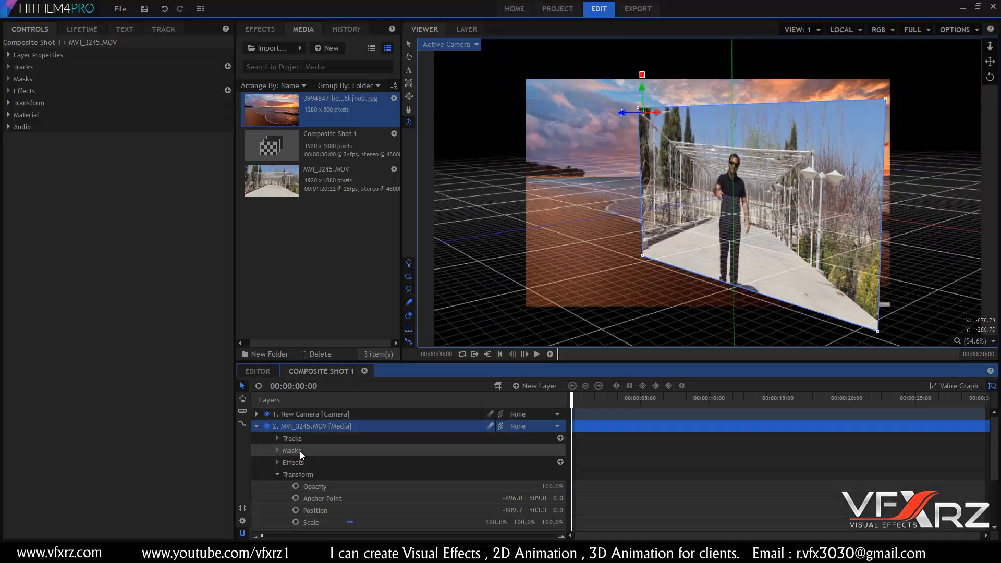
left_click(296, 471)
scroll(317, 469, "down", 3)
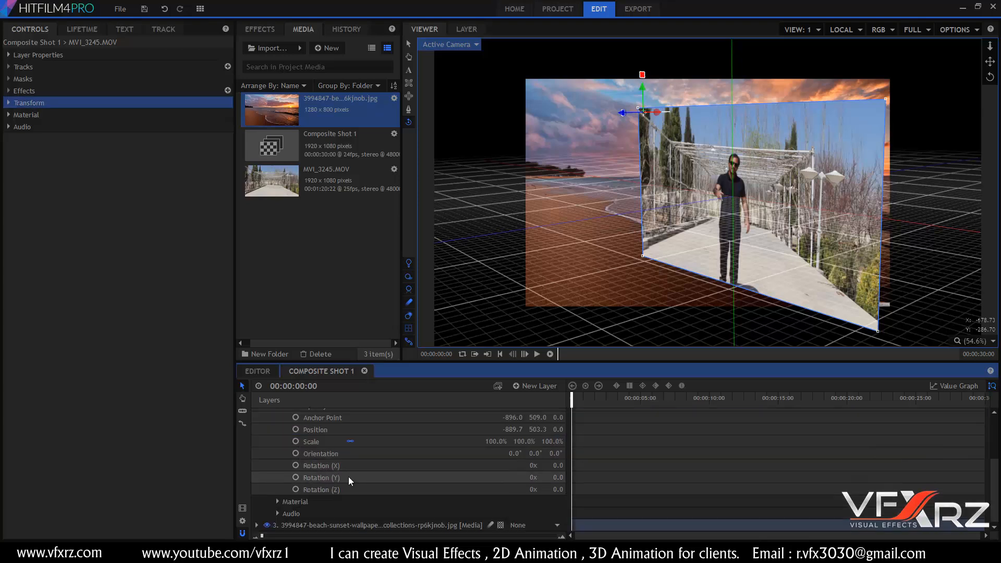
scroll(355, 474, "up", 3)
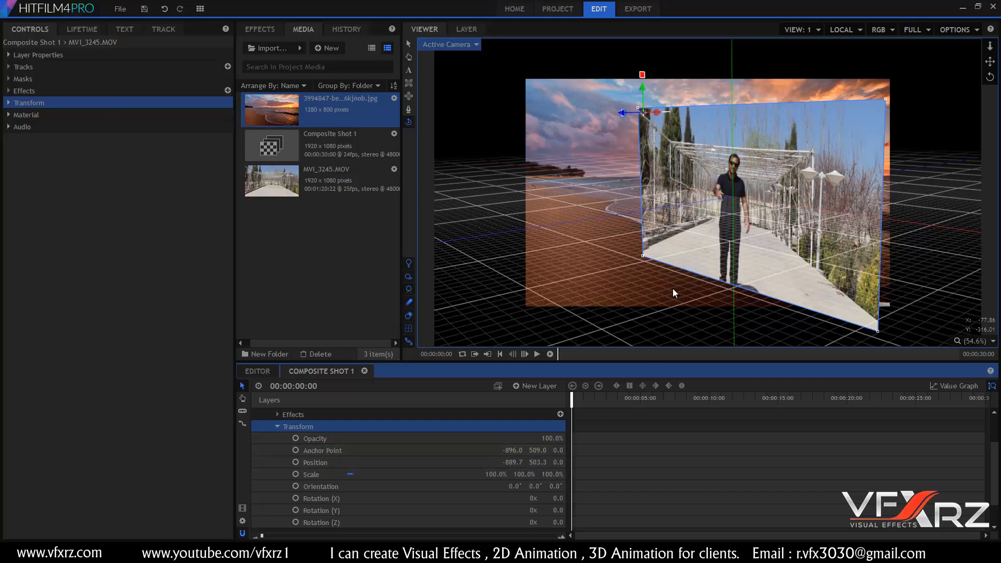
left_click(312, 498)
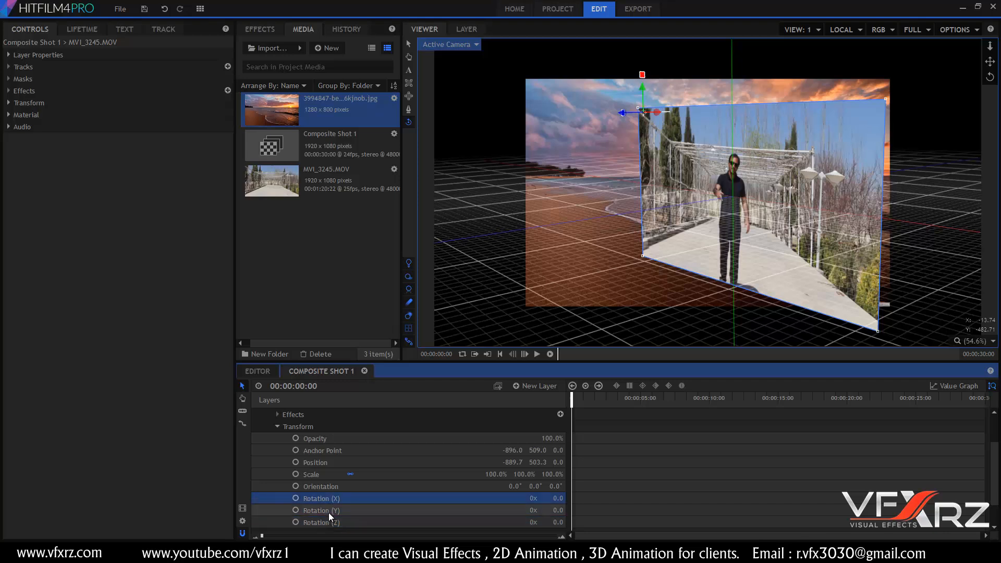
left_click(328, 521)
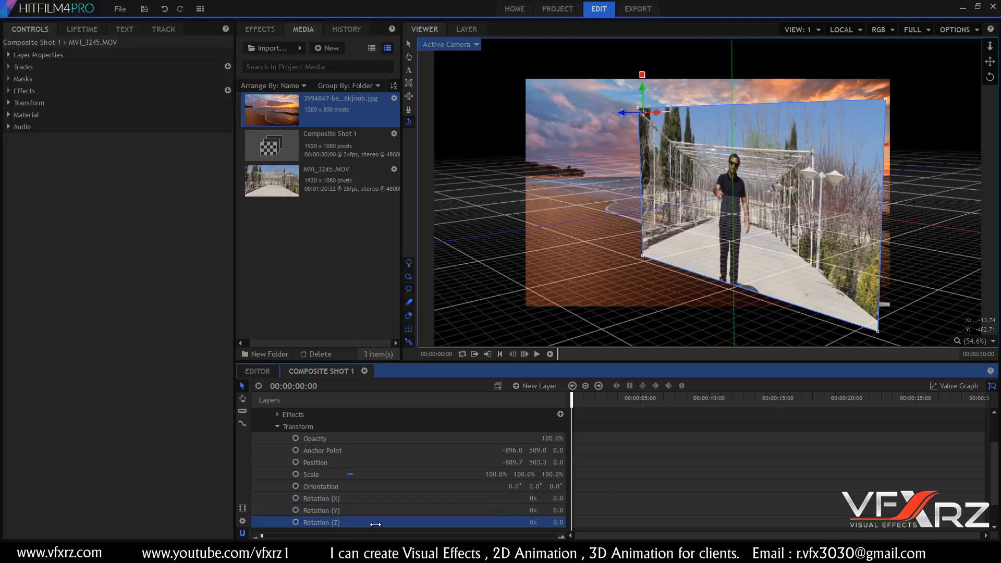
mouse_move(557, 498)
left_mouse_down()
mouse_move(610, 499)
mouse_move(492, 510)
mouse_move(568, 525)
mouse_move(543, 529)
mouse_move(568, 510)
mouse_move(555, 511)
left_mouse_up()
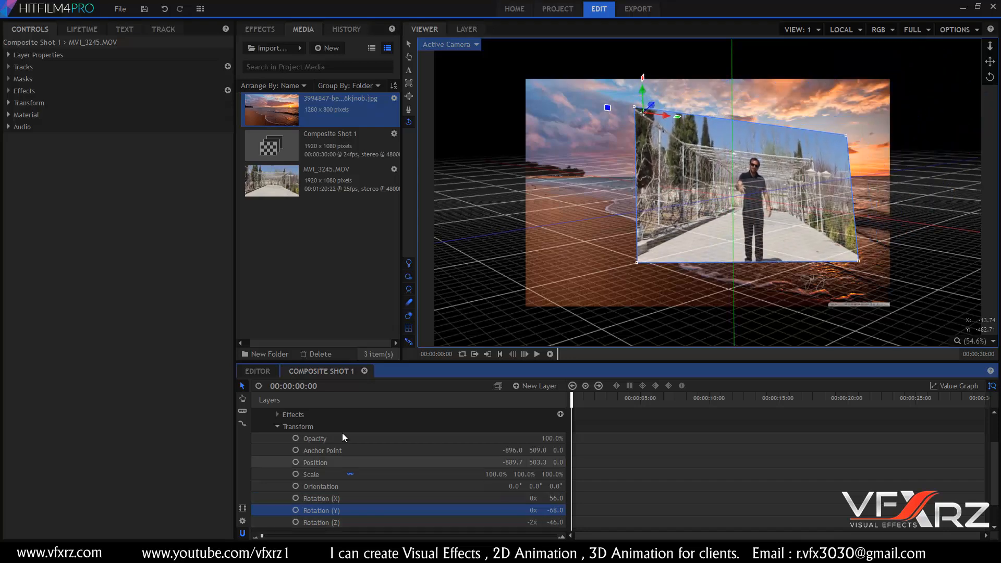
scroll(331, 437, "up", 2)
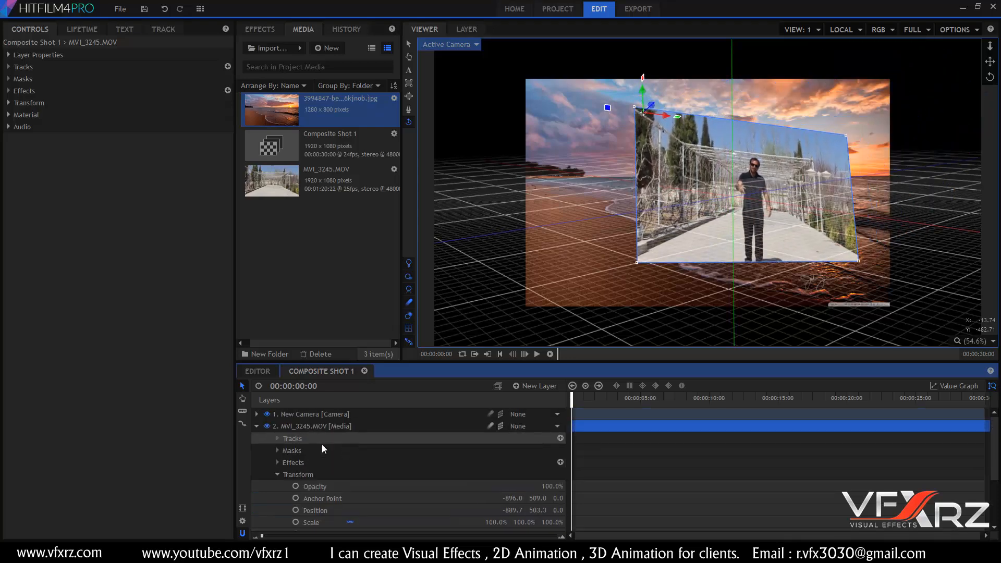
Collapse the MVI_3245.MOV layer and convert it from a 3D plane to 2D.
left_click(256, 426)
left_click(500, 426)
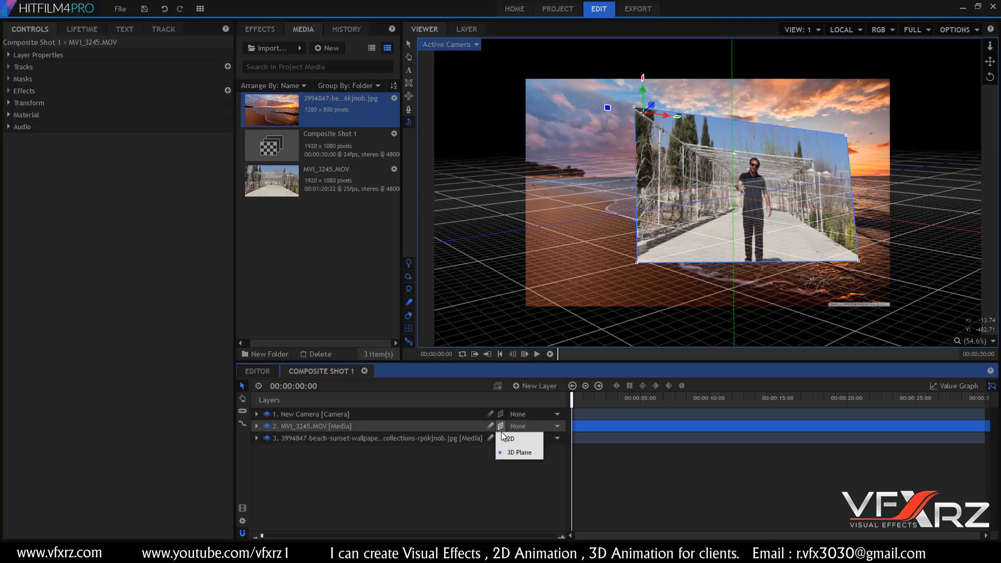
left_click(509, 439)
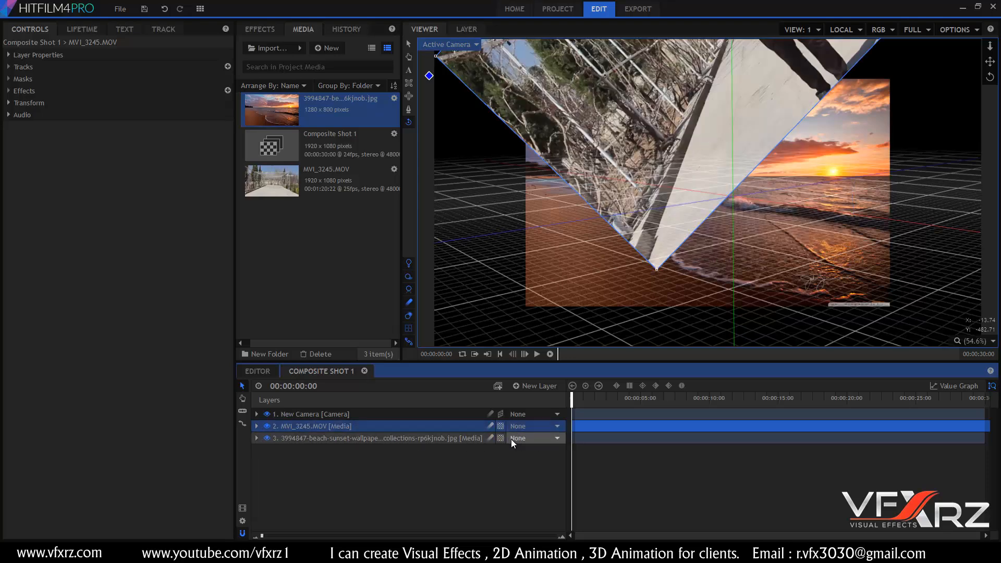
Reset the 2D MVI_3245.MOV layer's rotation to 0x 0.0° and collapse its properties.
left_click(257, 426)
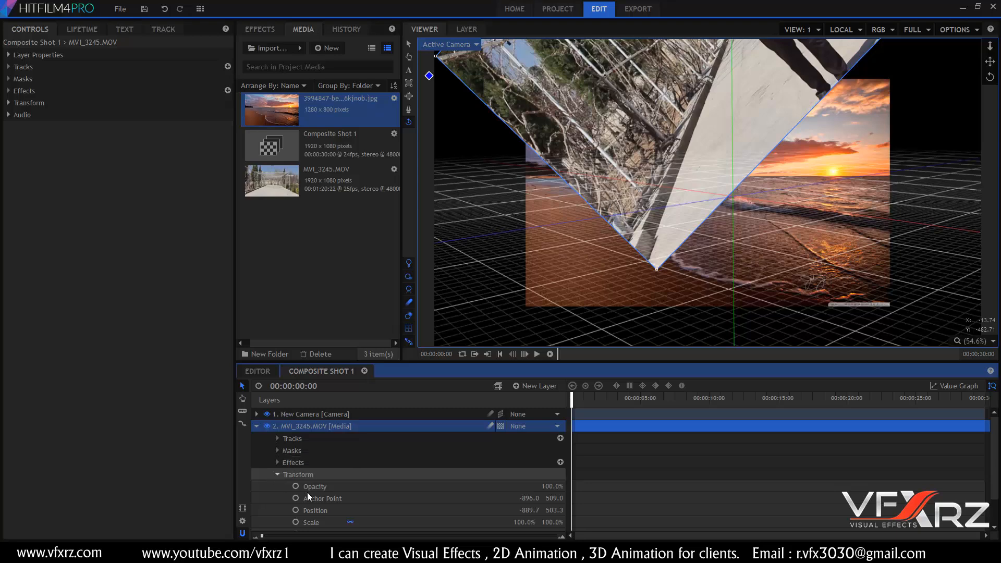
scroll(383, 514, "down", 2)
left_click(527, 501)
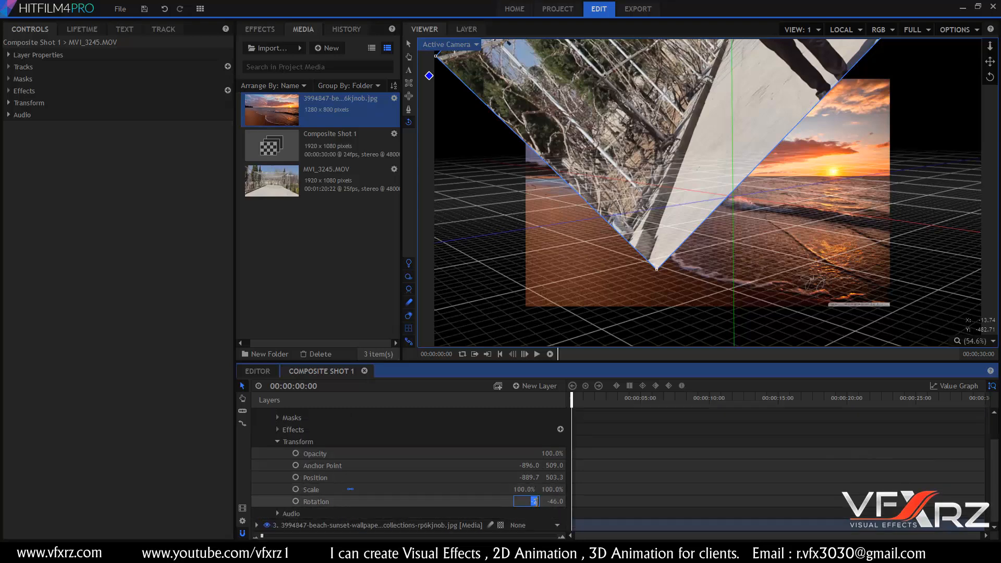
type("0")
left_click(553, 502)
type("0")
left_click(467, 468)
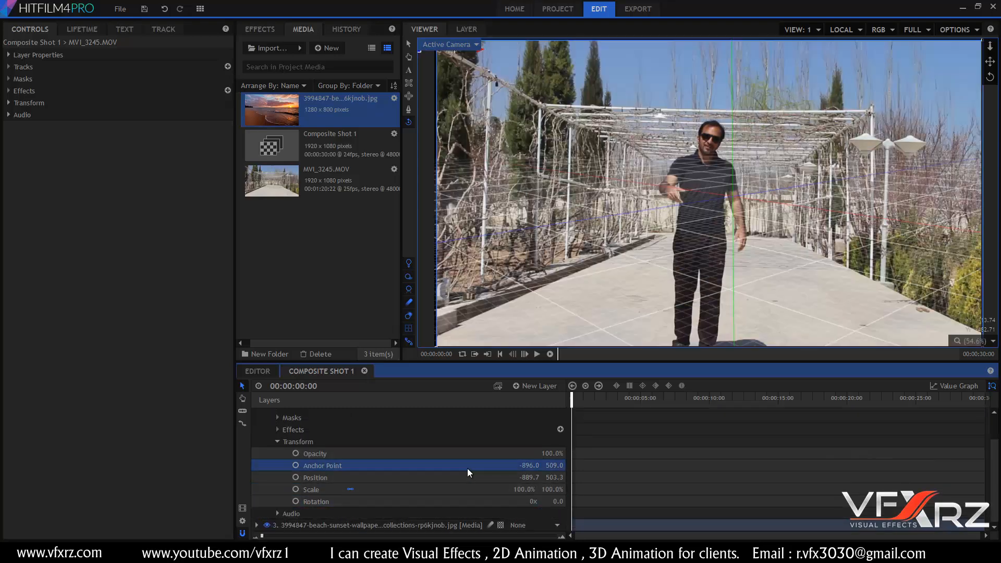
left_click(468, 441)
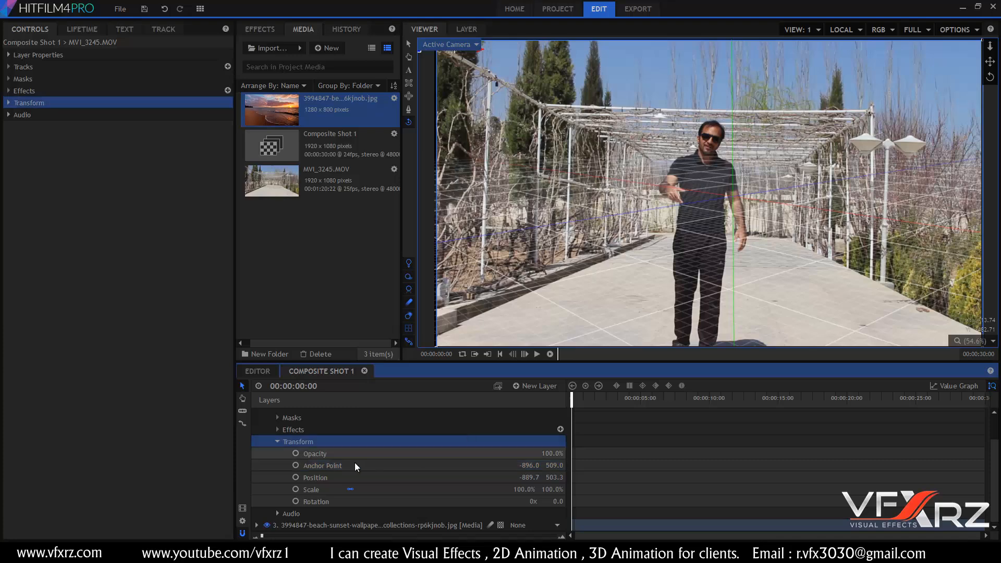
left_click(278, 442)
left_click(255, 426)
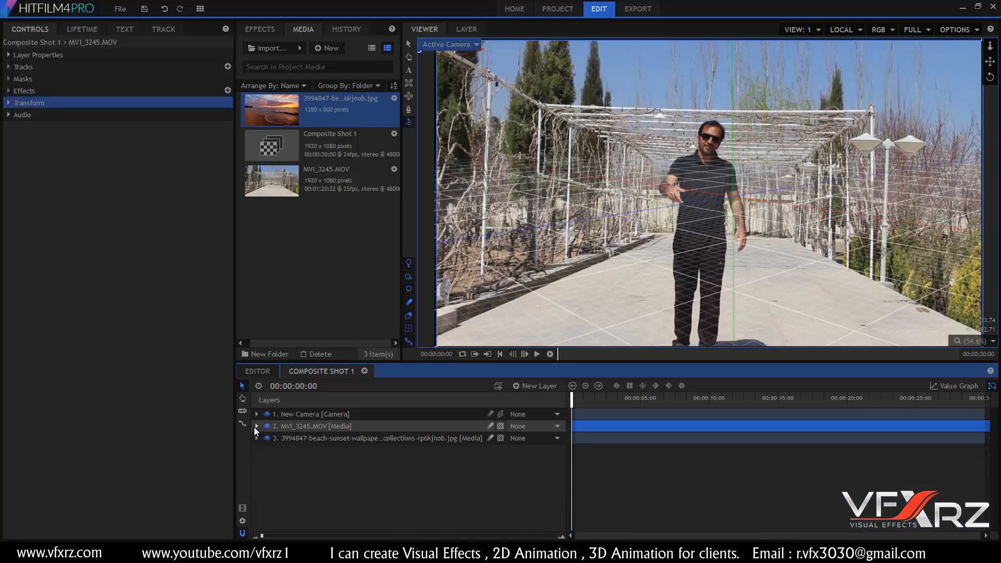
Convert the MVI_3245.MOV layer back from 2D to a 3D plane.
left_click(314, 414)
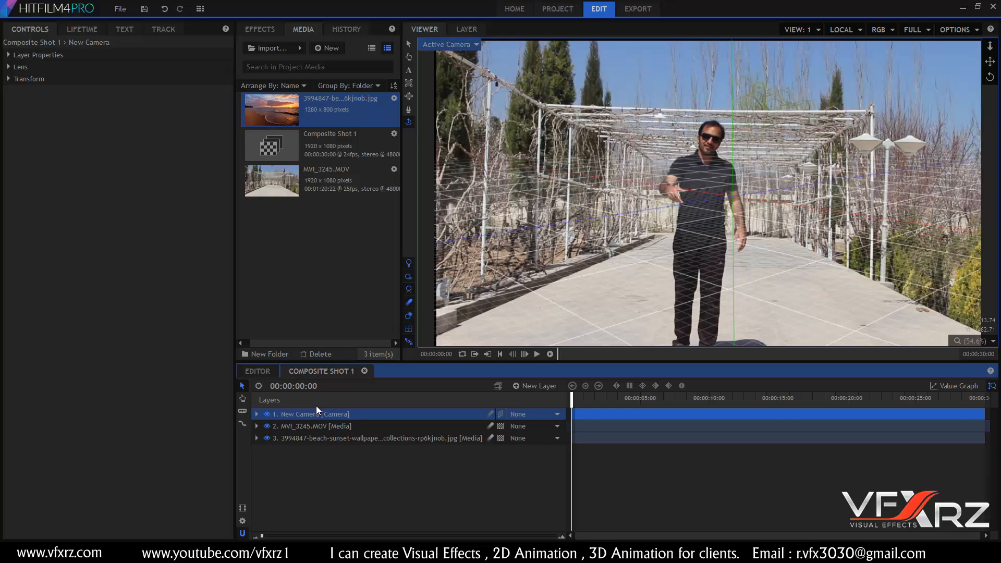
key("Down")
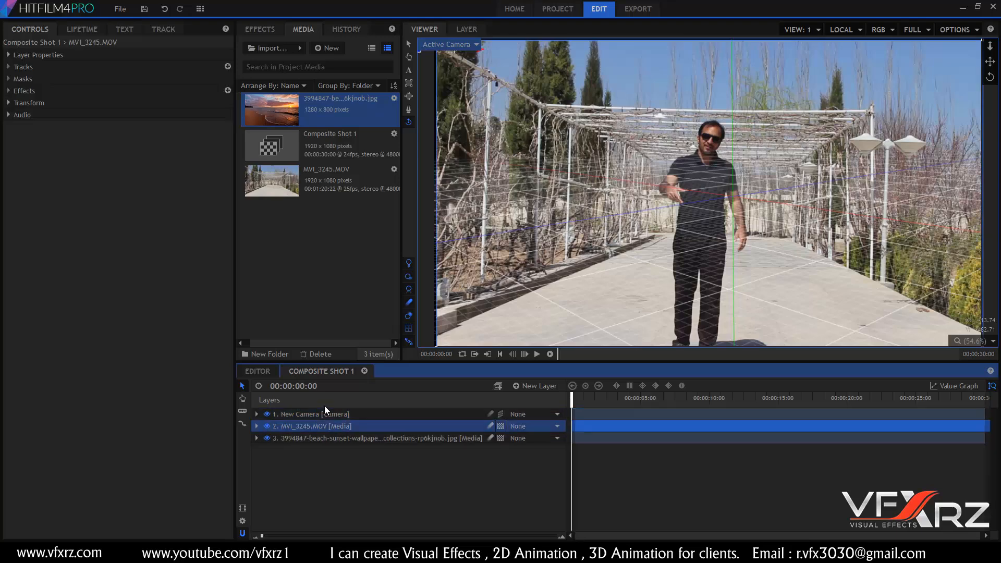
left_click(500, 426)
left_click(511, 453)
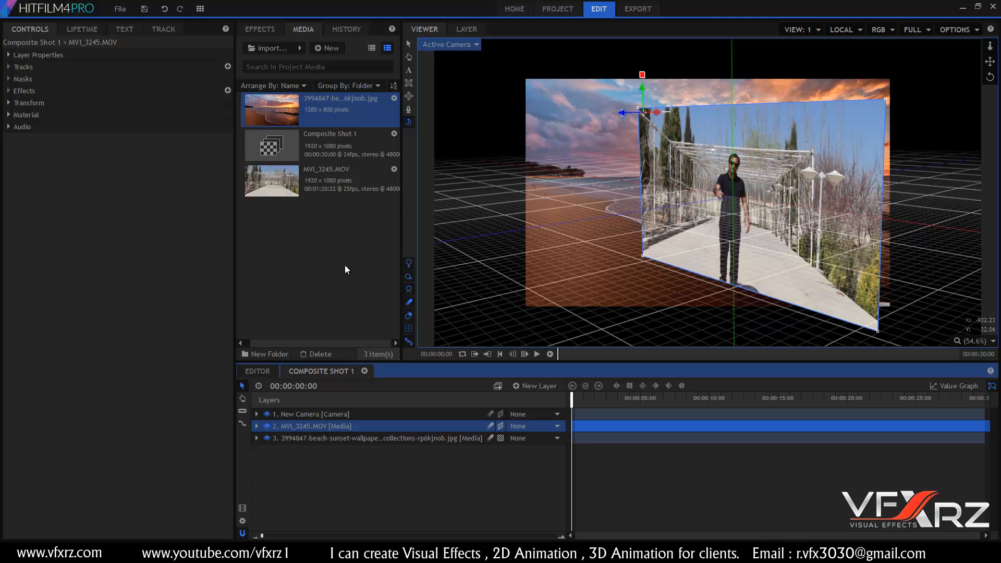
Expand the New Camera layer's properties, set its X rotation to 1x 15.0° and its Y position to 525.3.
left_click(308, 413)
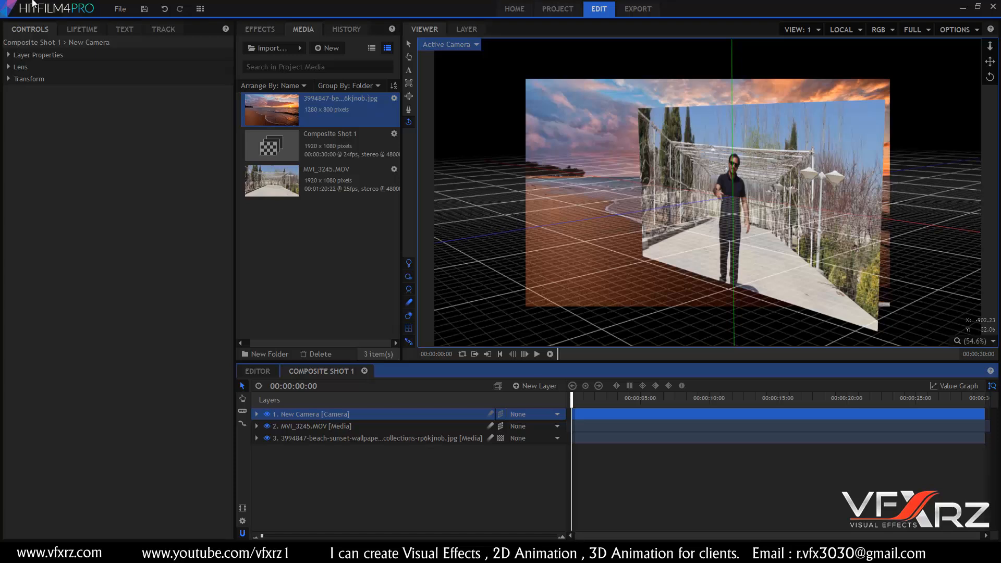
left_click(10, 55)
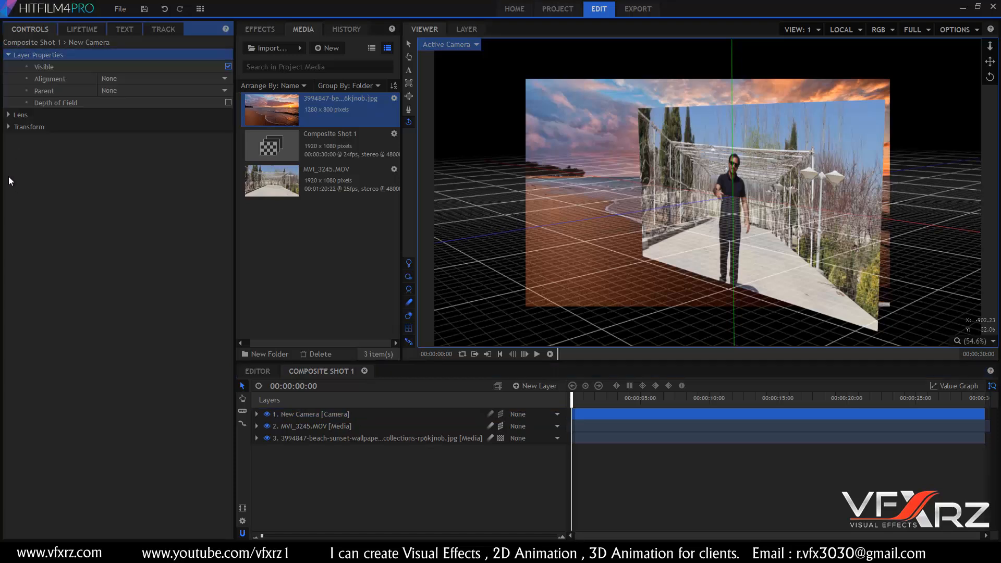
left_click(9, 114)
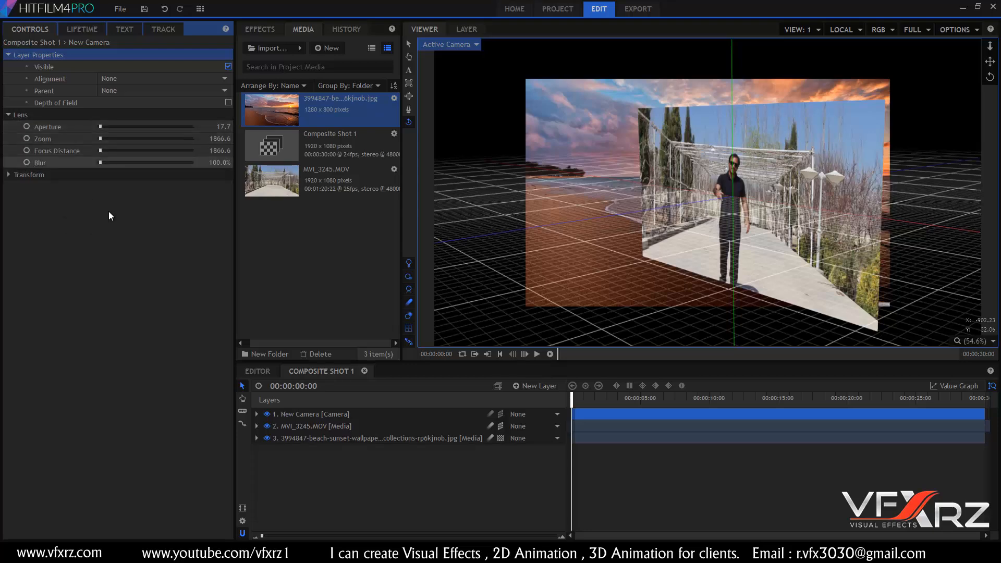
left_click(9, 174)
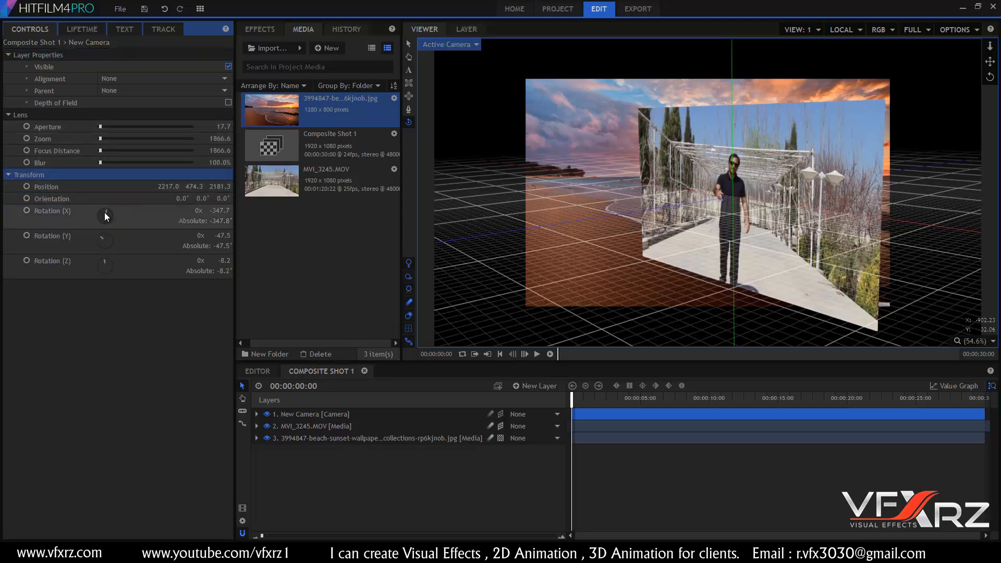
left_click_drag(106, 212, 161, 176)
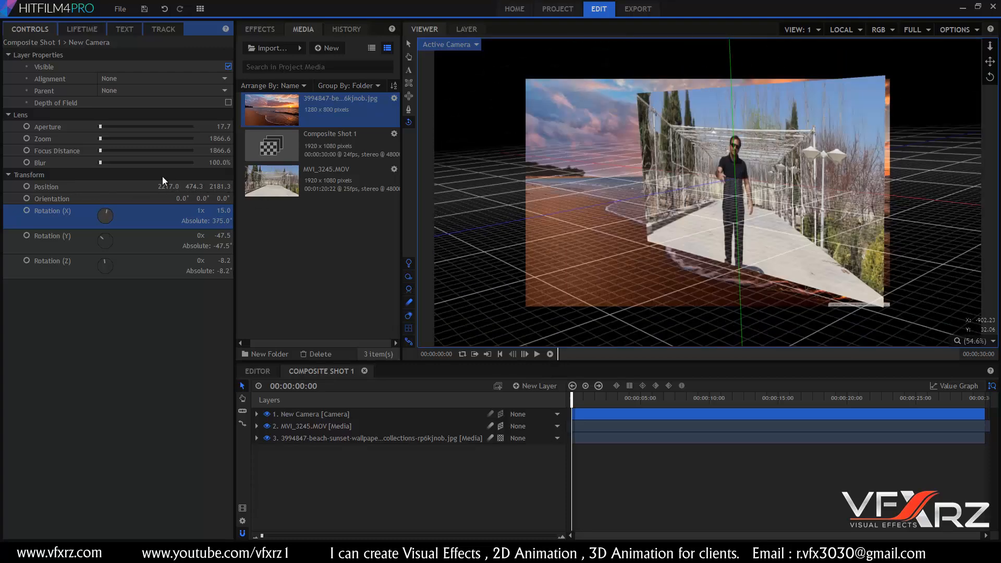
left_click_drag(99, 136, 100, 138)
left_click(101, 125)
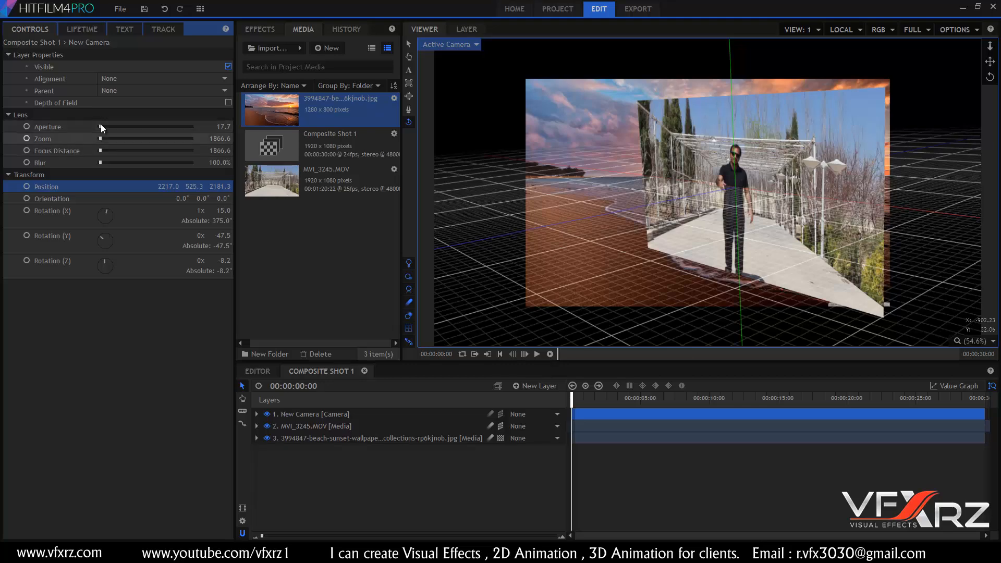
Set the camera lens to Zoom 2000.9, Aperture 60.0, Focus Distance 11000.0 and Blur 2000%.
left_click_drag(107, 132, 109, 170)
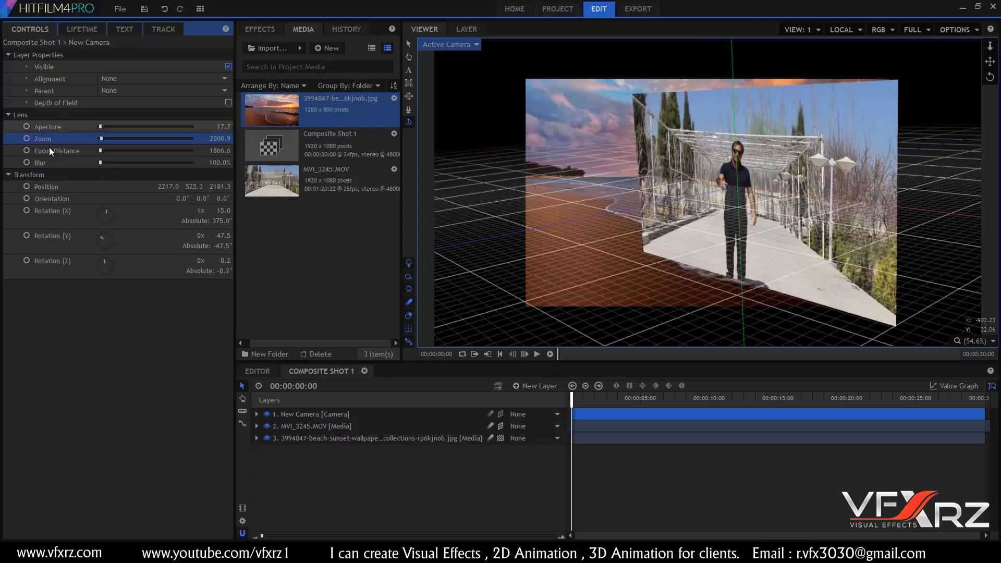
left_click(92, 123)
left_click_drag(92, 124, 117, 162)
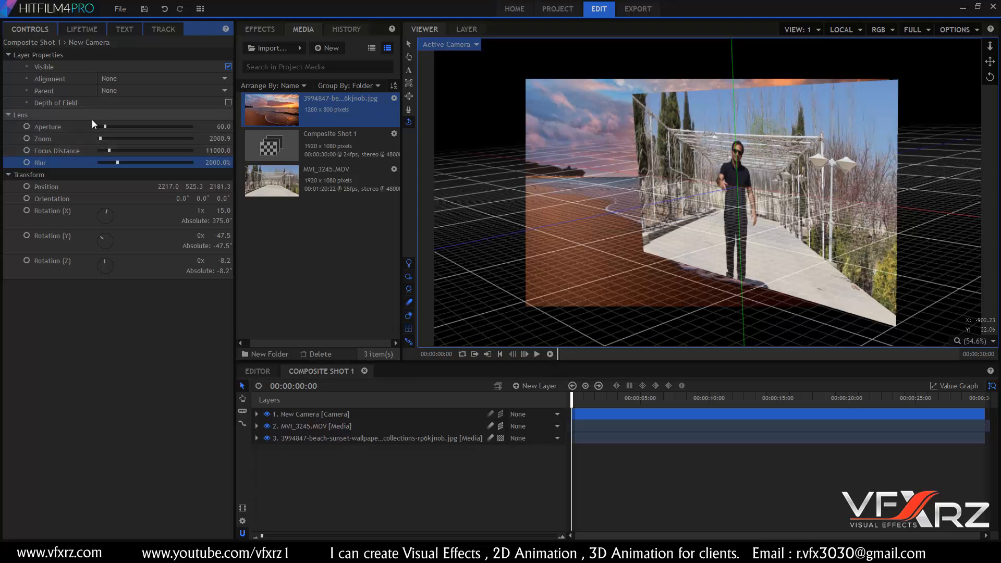
Enable Depth of Field on the camera and try several Blur amounts, including 7800%, ending at 0%.
left_click(228, 103)
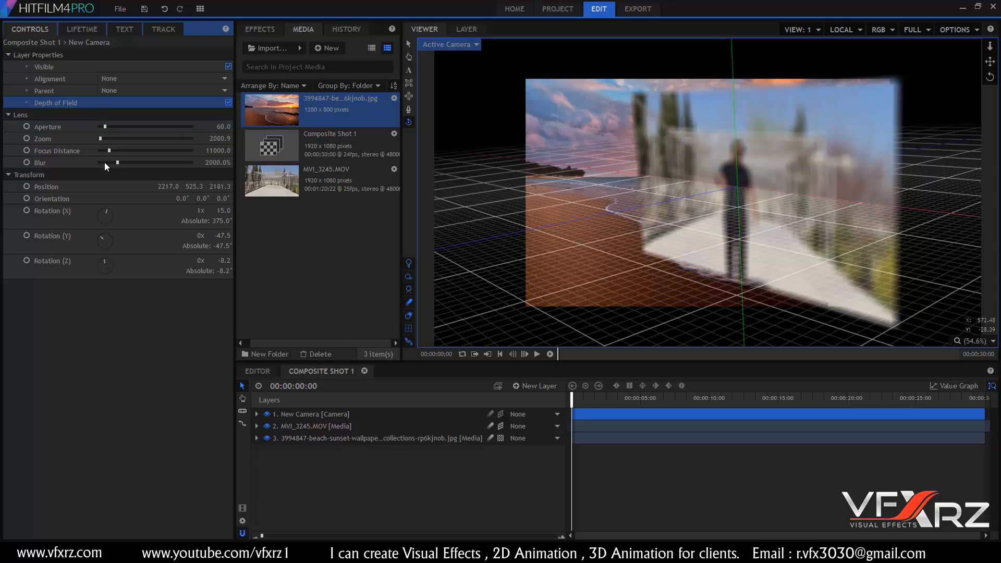
left_click_drag(209, 165, 146, 167)
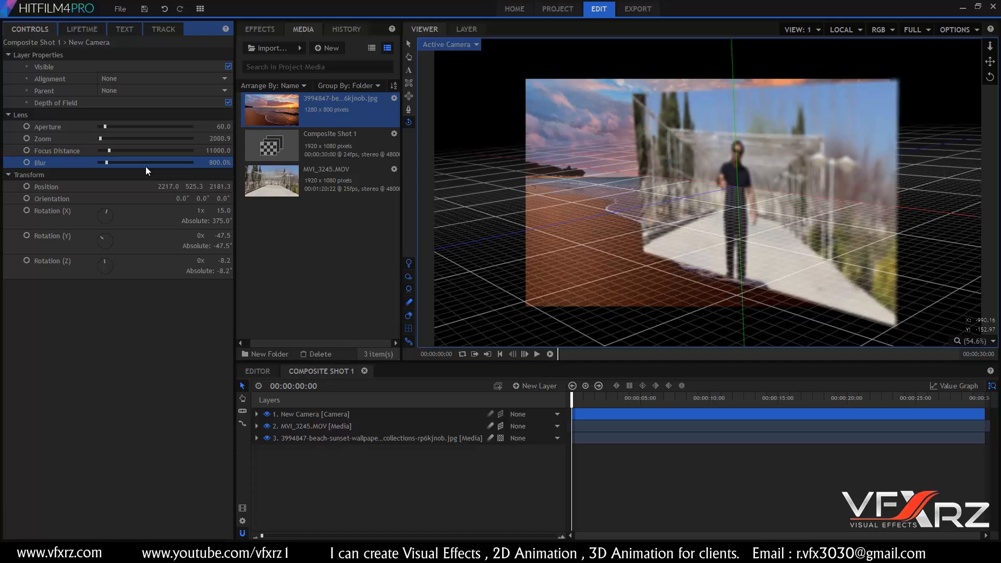
scroll(145, 167, "down", 1)
scroll(145, 167, "up", 10)
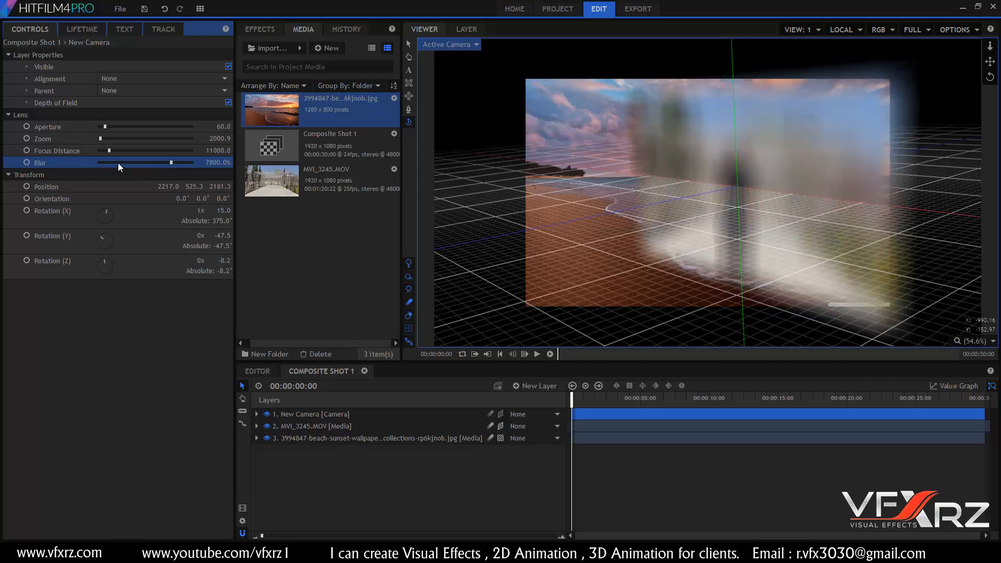
scroll(117, 162, "down", 11)
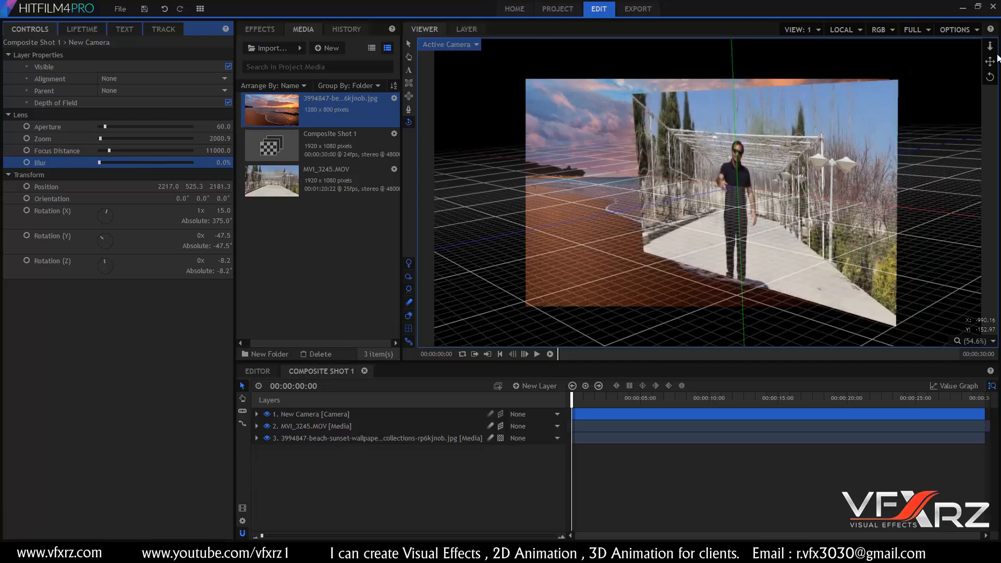
Raise the camera lens's Blur to 2400%.
key("Right")
key("Right")
key("Right")
key("Right")
key("Right")
key("Right")
key("Right")
key("Right")
key("Right")
key("Right")
key("Right")
key("Right")
key("Right")
key("Right")
key("Right")
key("Right")
key("Right")
key("Right")
key("Right")
key("Right")
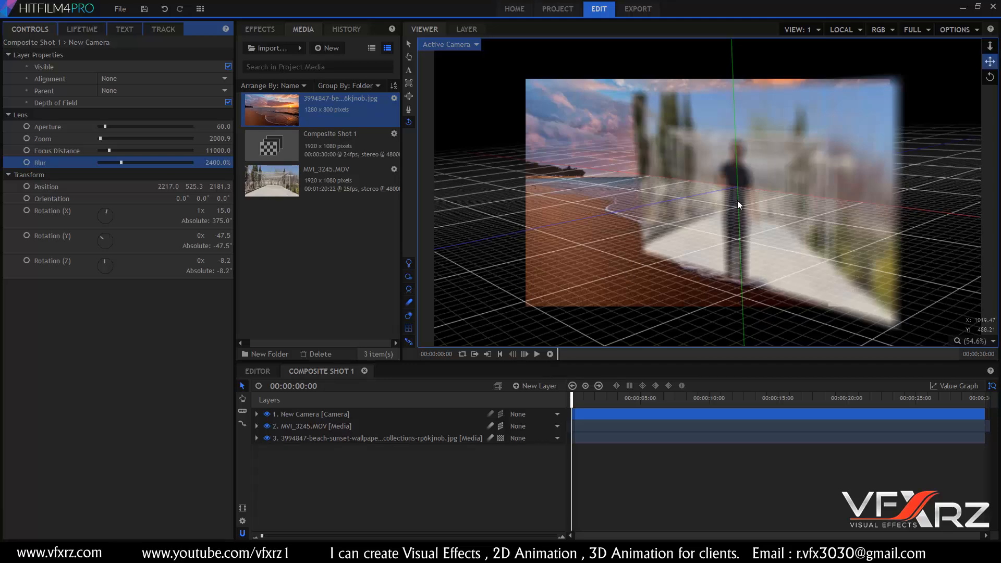
Move the camera in close to the video plane and reduce the lens's Focus Distance to 0.0.
left_click_drag(990, 46, 990, 44)
left_click_drag(134, 171, 932, 61)
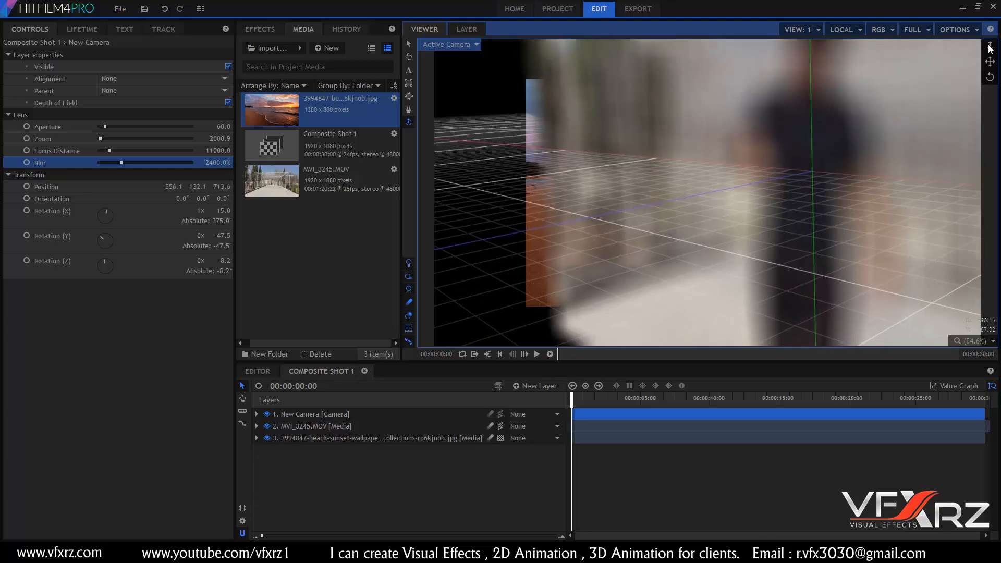
left_click_drag(109, 151, 191, 151)
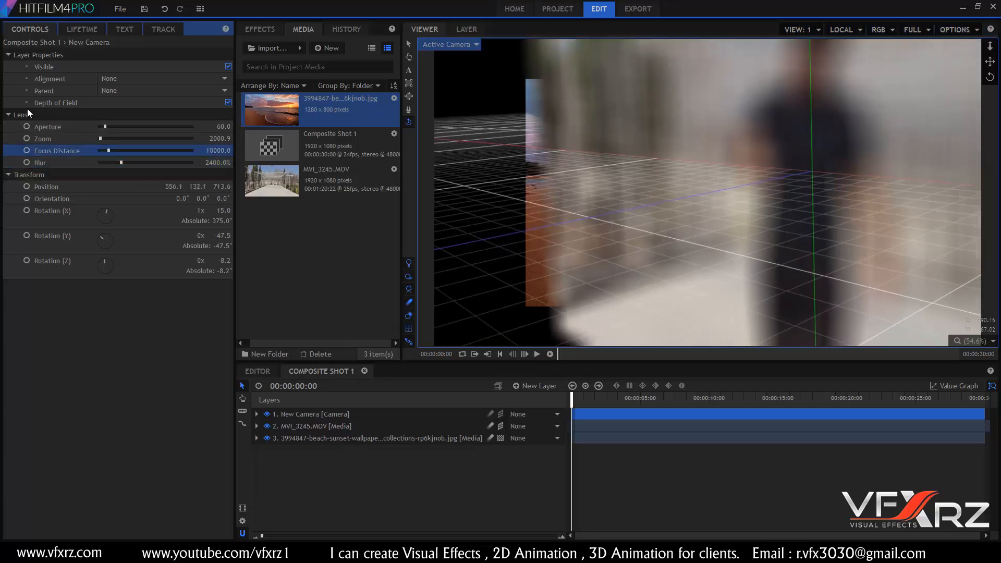
left_click_drag(8, 72, 20, 91)
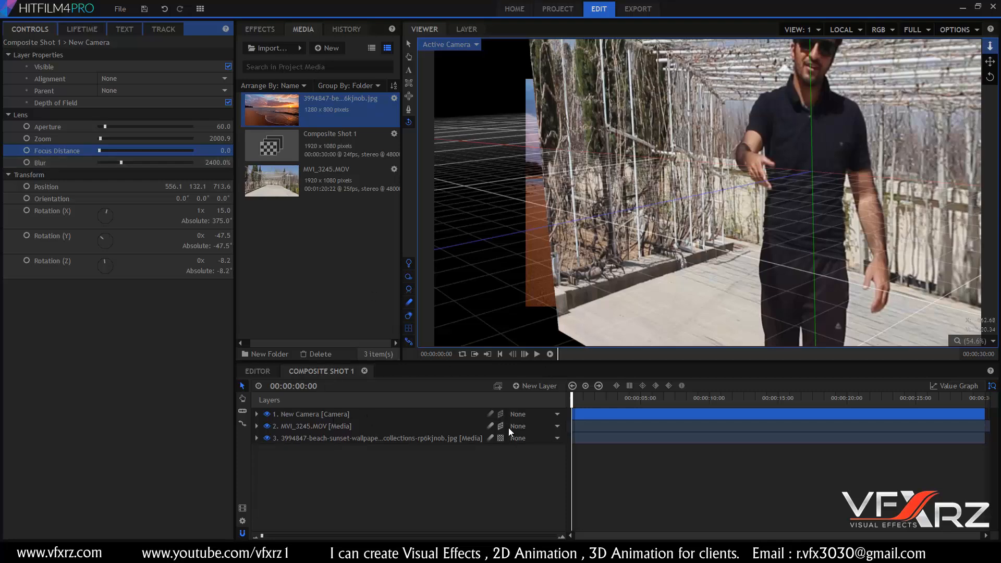
Move the camera back to position 1479.1, 350.6, 1529.3 and collapse its Lens properties.
mouse_move(990, 47)
left_mouse_down()
mouse_move(882, 26)
mouse_move(999, 48)
left_mouse_up()
left_click_drag(525, 428, 533, 431)
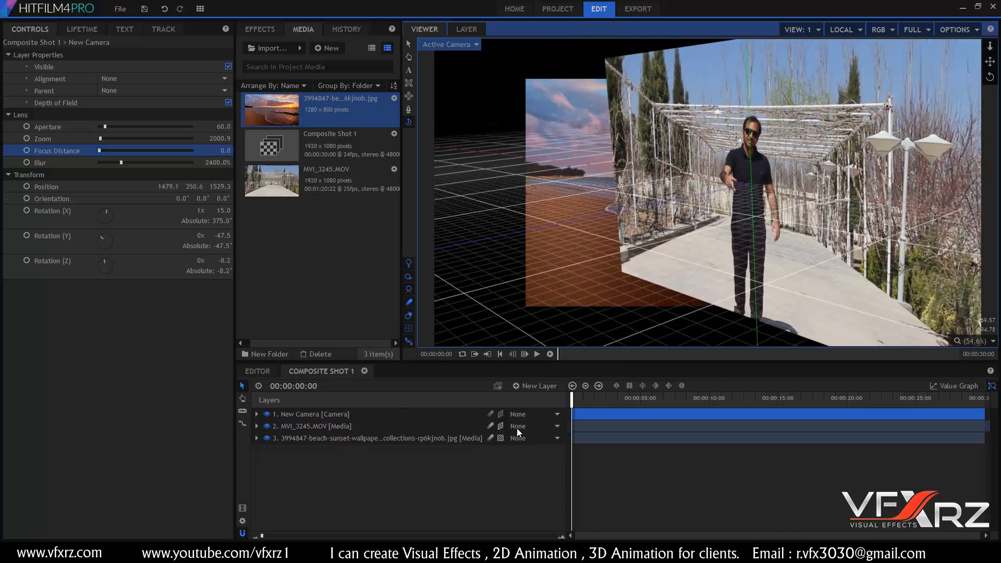
left_click(9, 114)
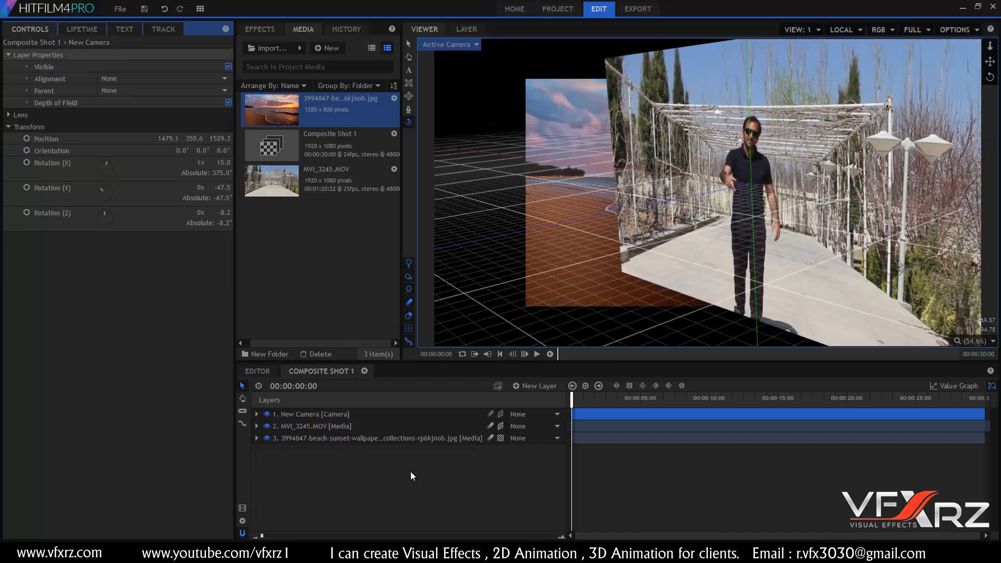
Delete the New Camera layer from the composite shot and accept converting all 3D layers to 2D.
left_click(9, 55)
left_click(9, 79)
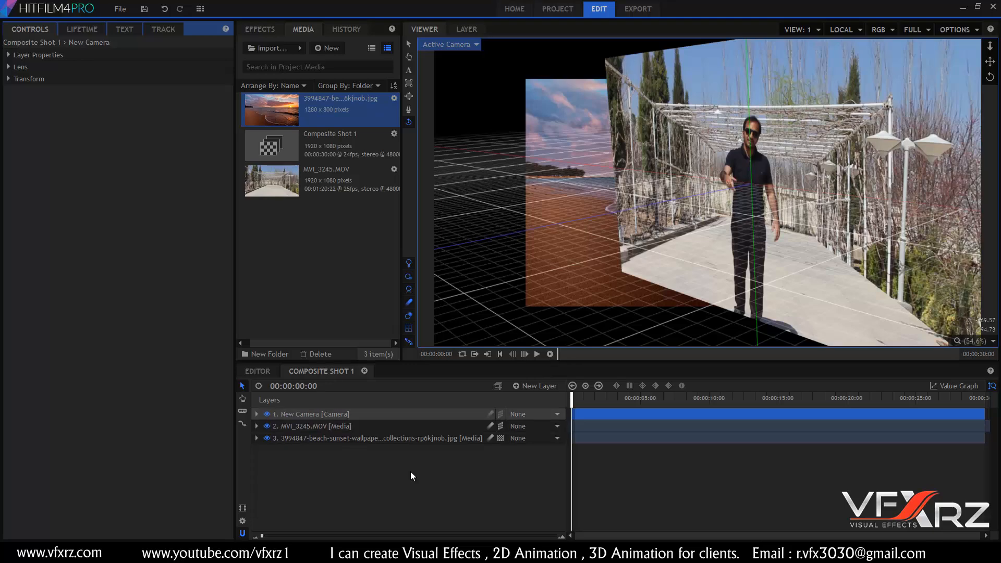
left_click(315, 414)
key("Delete")
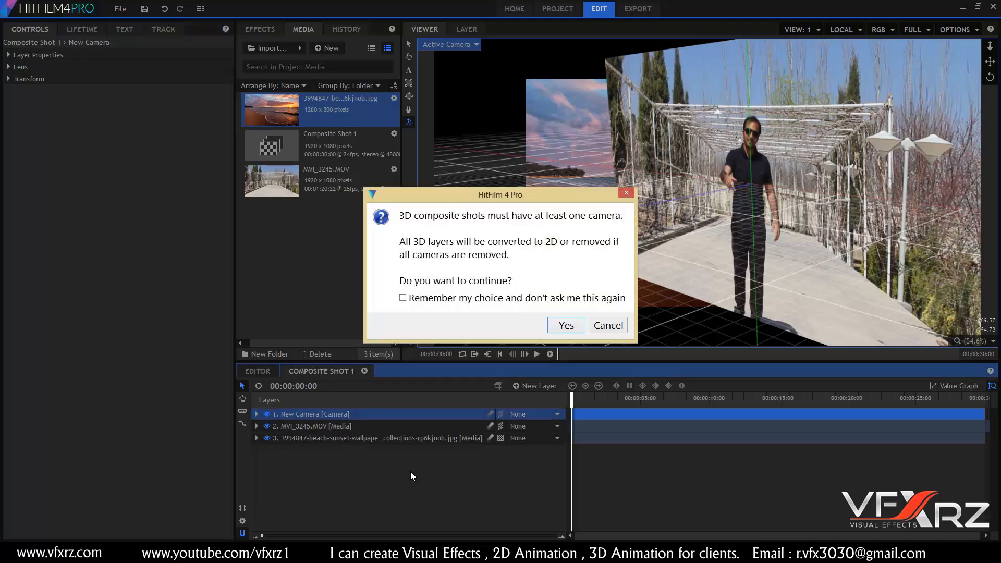
key("Return")
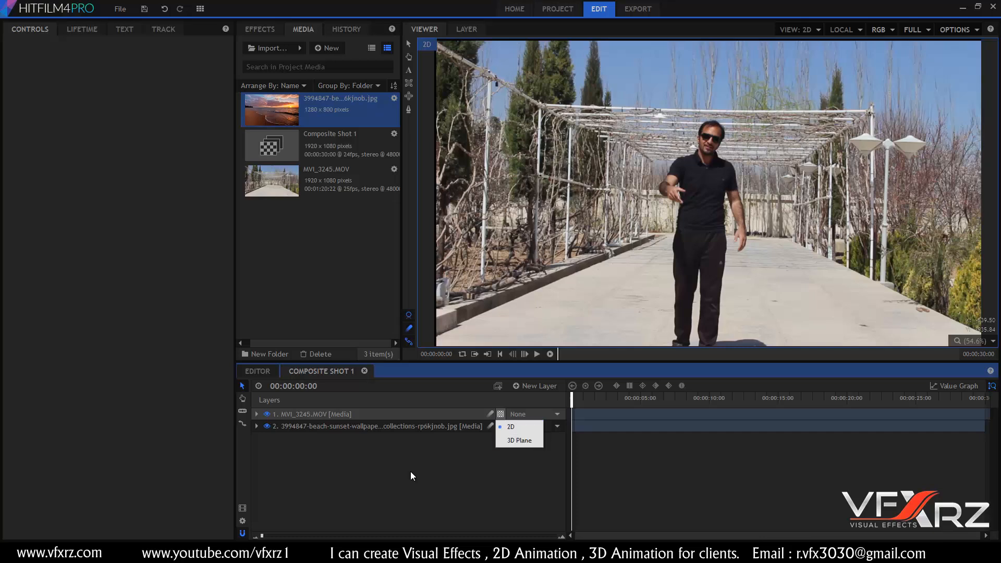
left_click(411, 471)
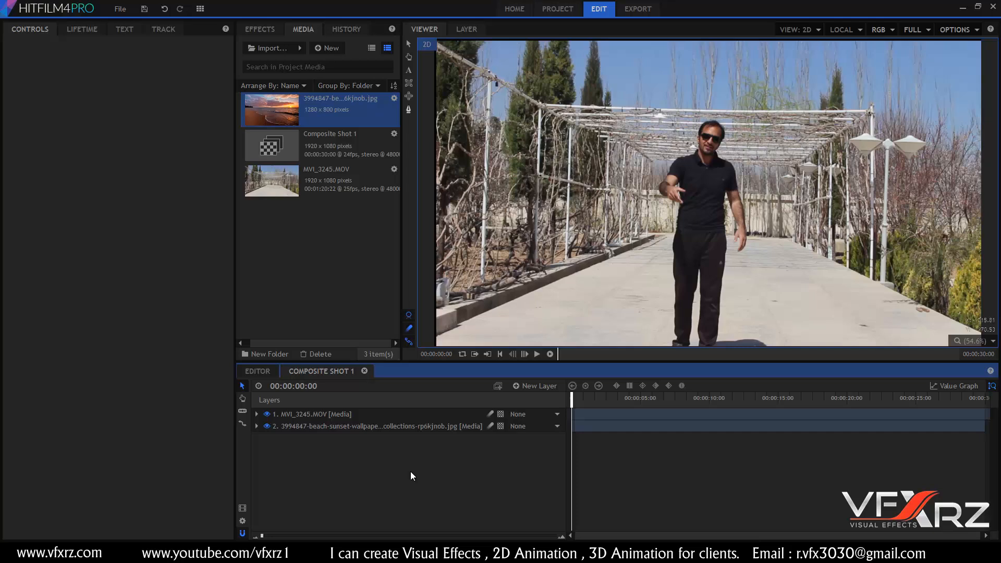
Draw a closed freehand mask around the standing man on the MVI_3245.MOV layer.
left_click(409, 109)
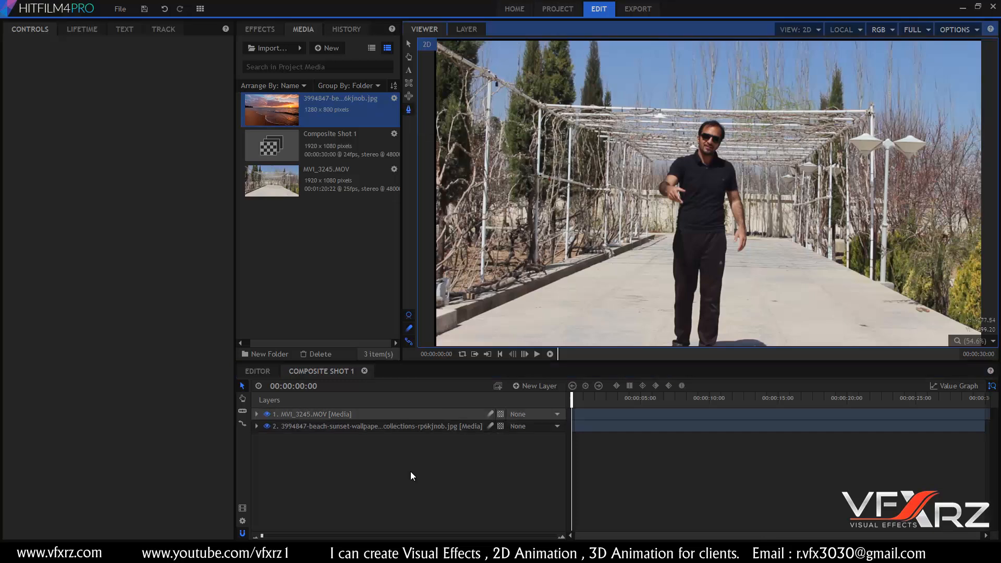
left_click(334, 414)
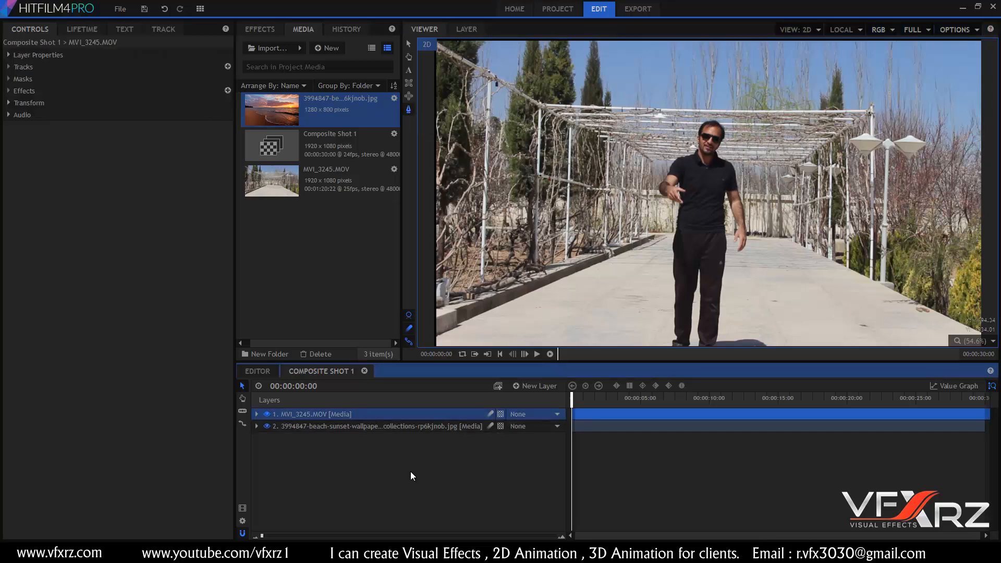
left_click(671, 344)
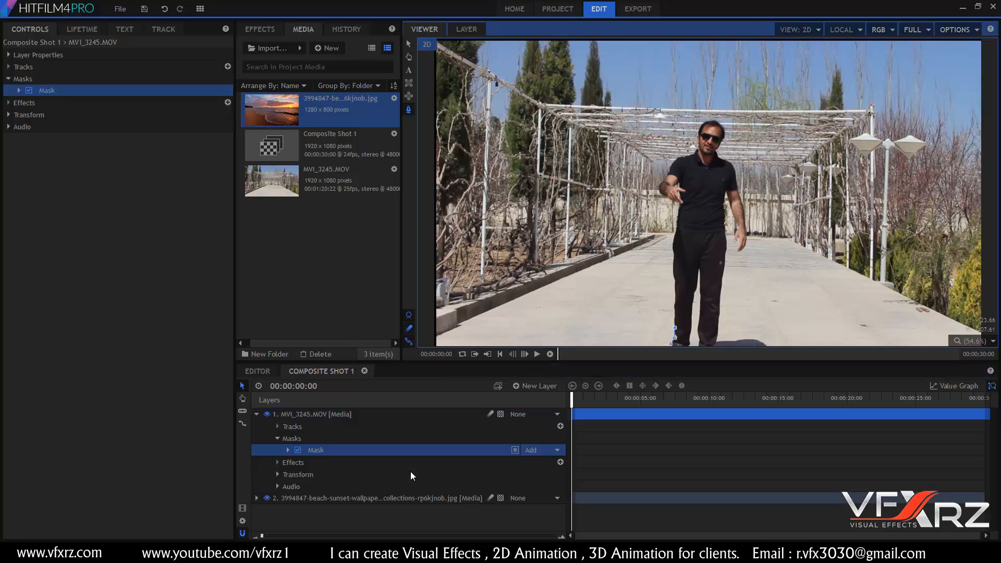
left_click(677, 278)
left_click_drag(675, 239, 678, 224)
left_click(676, 200)
mouse_move(677, 152)
left_mouse_down()
mouse_move(689, 127)
mouse_move(697, 139)
left_mouse_up()
left_click_drag(708, 105, 715, 111)
left_click_drag(742, 270, 741, 280)
left_click_drag(738, 326, 727, 341)
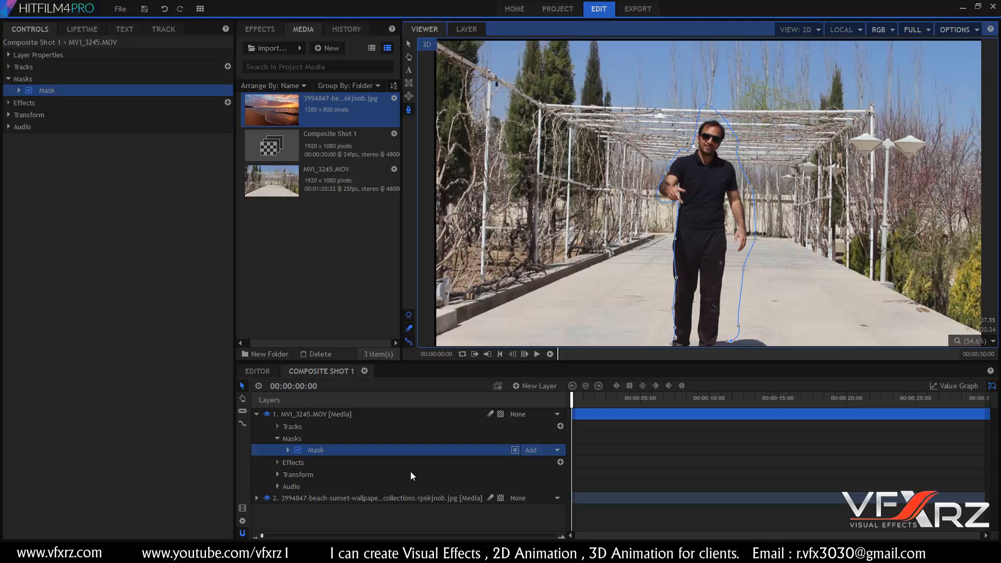
left_click(716, 345)
left_click(671, 344)
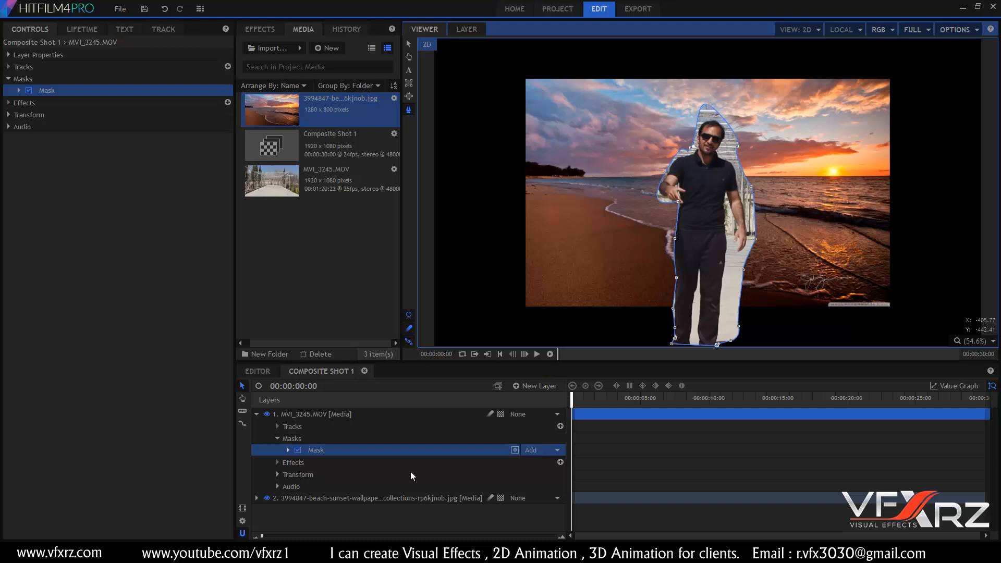
Expand the mask's Shape properties and set its Expansion to -8.0 px.
left_click(287, 450)
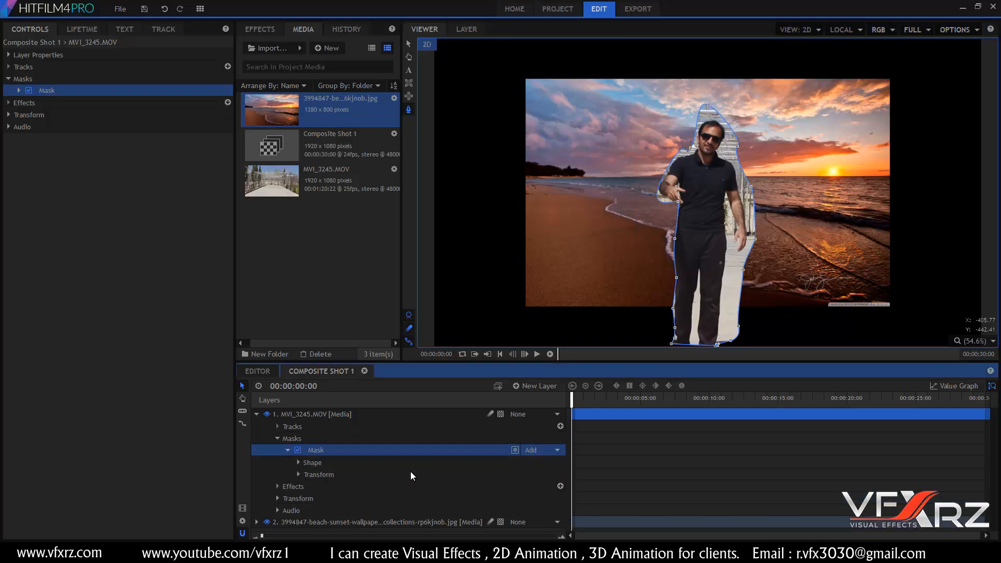
left_click(18, 90)
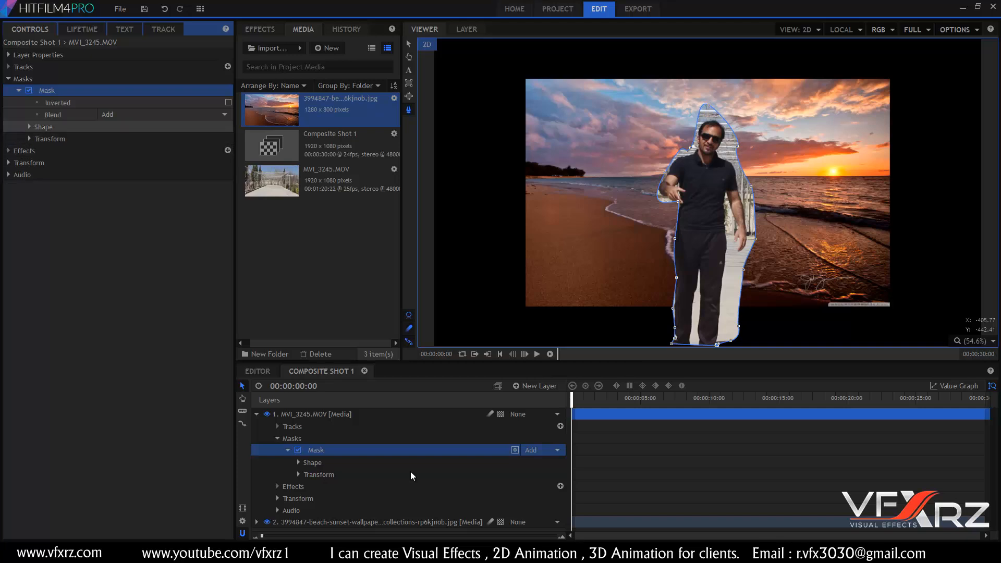
left_click(29, 127)
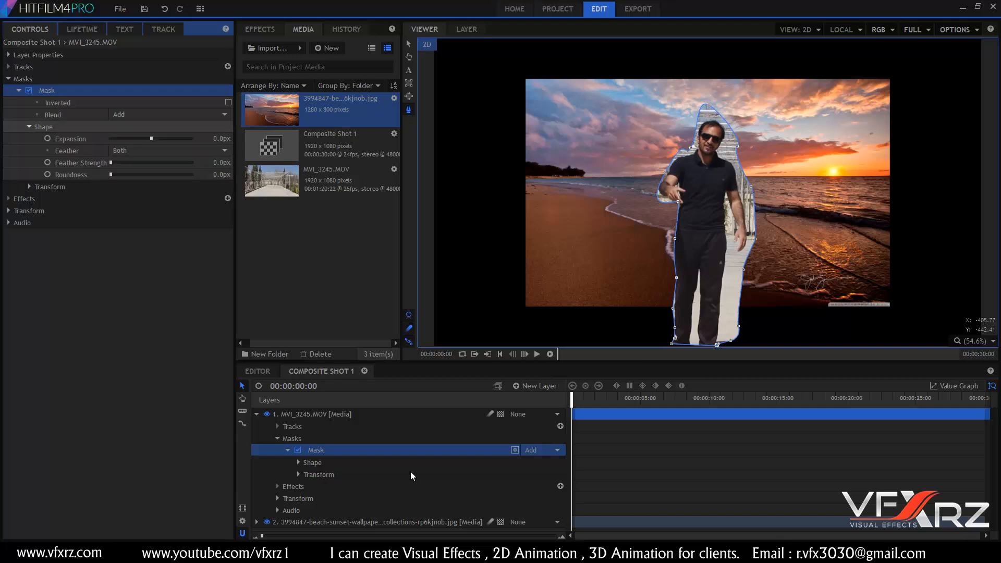
mouse_move(151, 139)
left_mouse_down()
mouse_move(184, 138)
mouse_move(149, 139)
left_mouse_up()
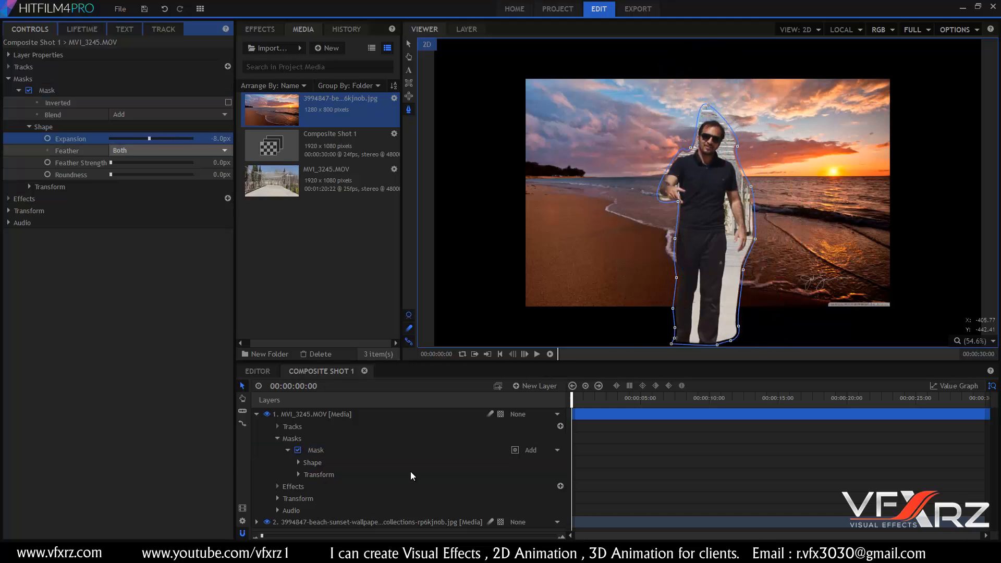
Keep the mask's Feather on Both, raise Feather Strength to 108.0 px and leave Roundness at 0.0 px.
left_click(167, 150)
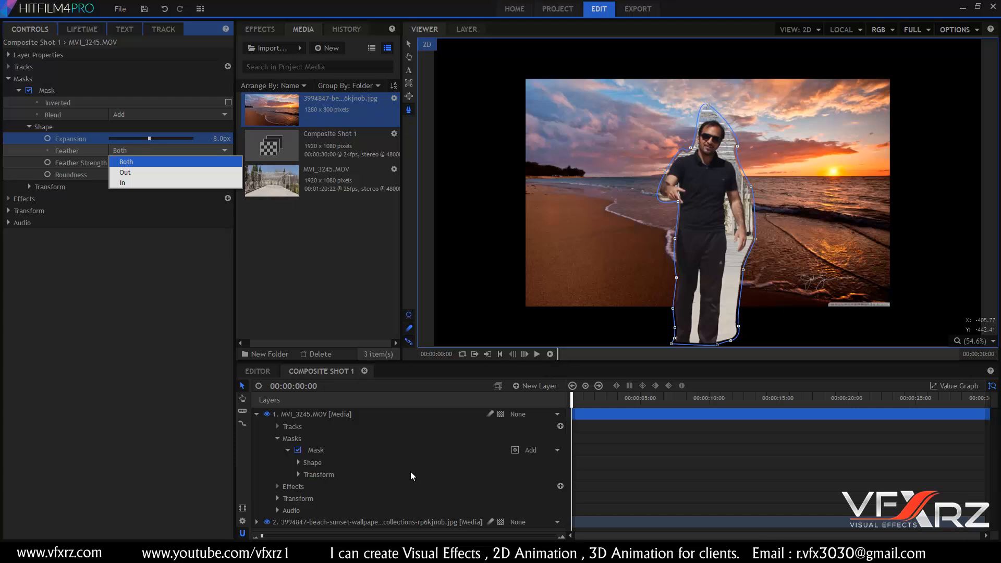
left_click(126, 161)
left_click_drag(110, 163, 155, 163)
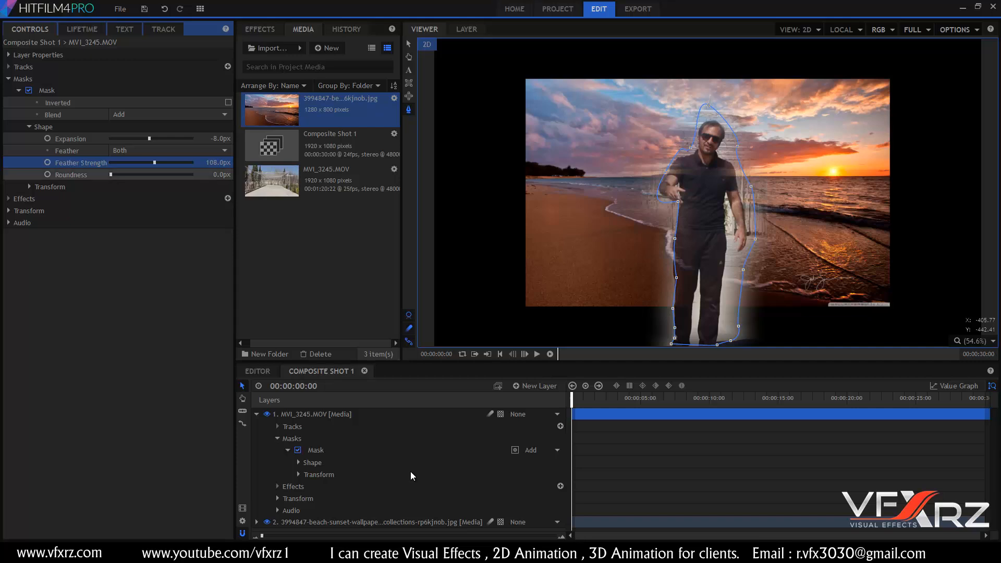
mouse_move(115, 175)
left_mouse_down()
mouse_move(192, 175)
mouse_move(110, 174)
left_mouse_up()
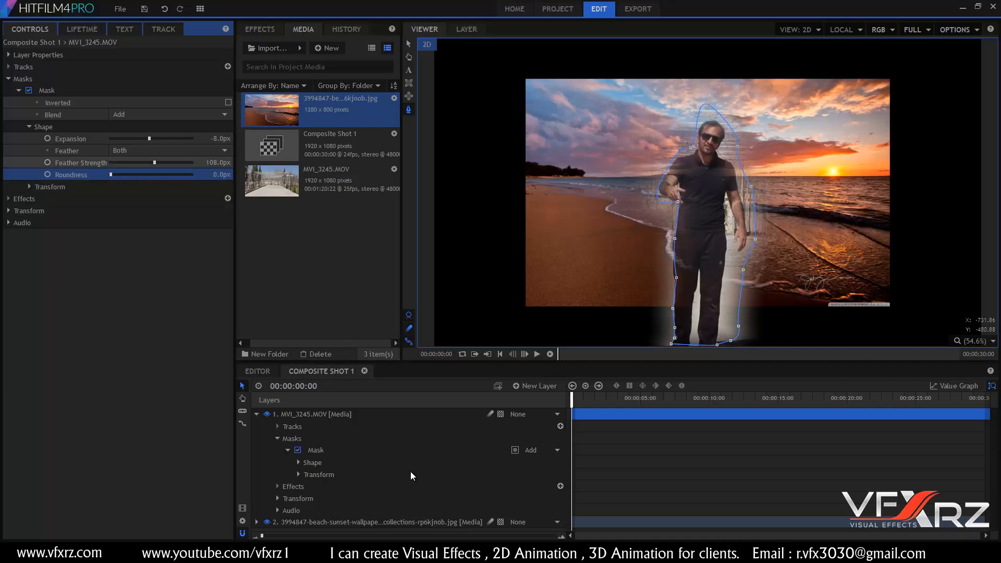
Collapse the mask's Shape properties and try inverting the mask before turning the inversion back off.
left_click(30, 127)
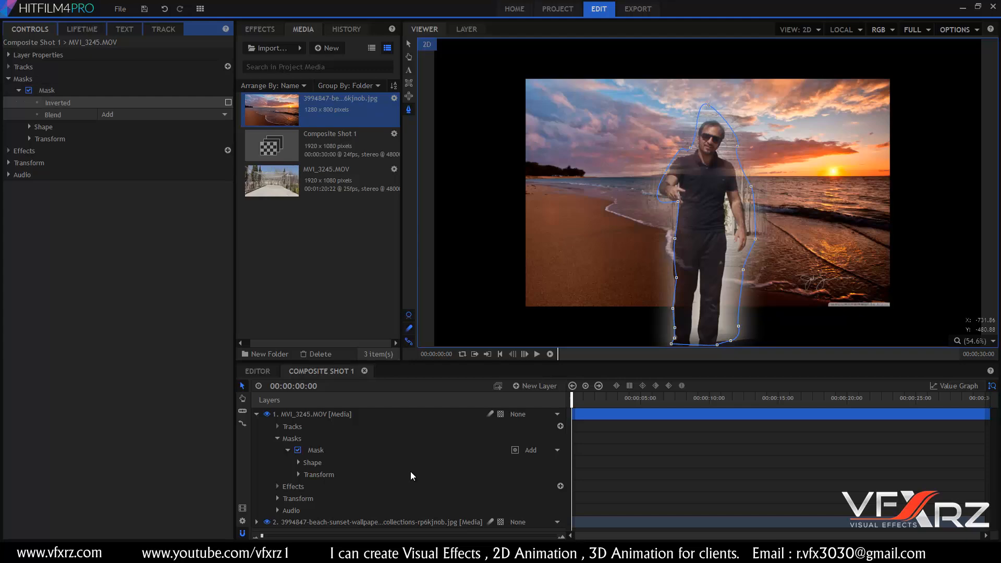
left_click(228, 103)
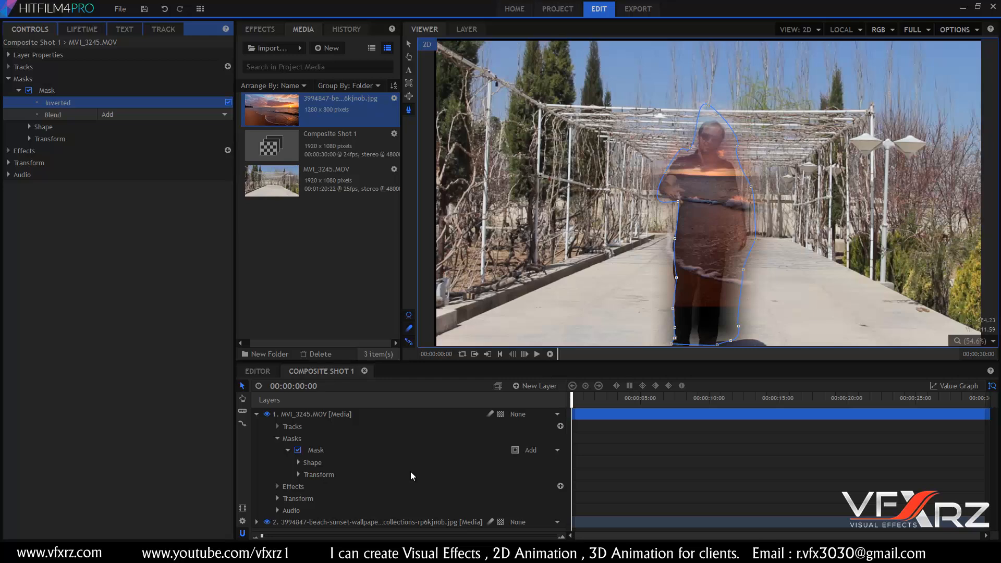
left_click(228, 103)
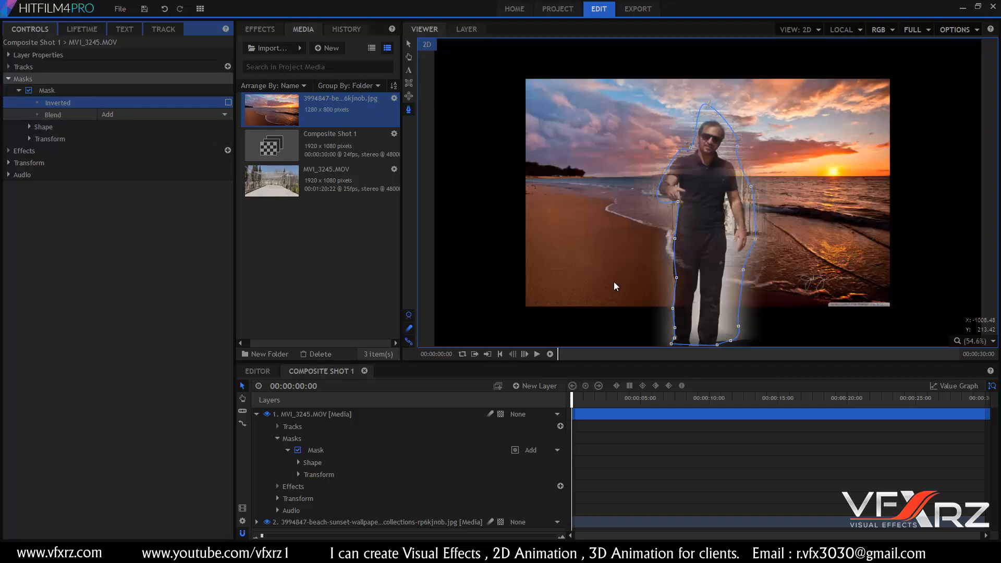
Delete the freehand mask from the MVI_3245.MOV layer and collapse the layer.
left_click(9, 79)
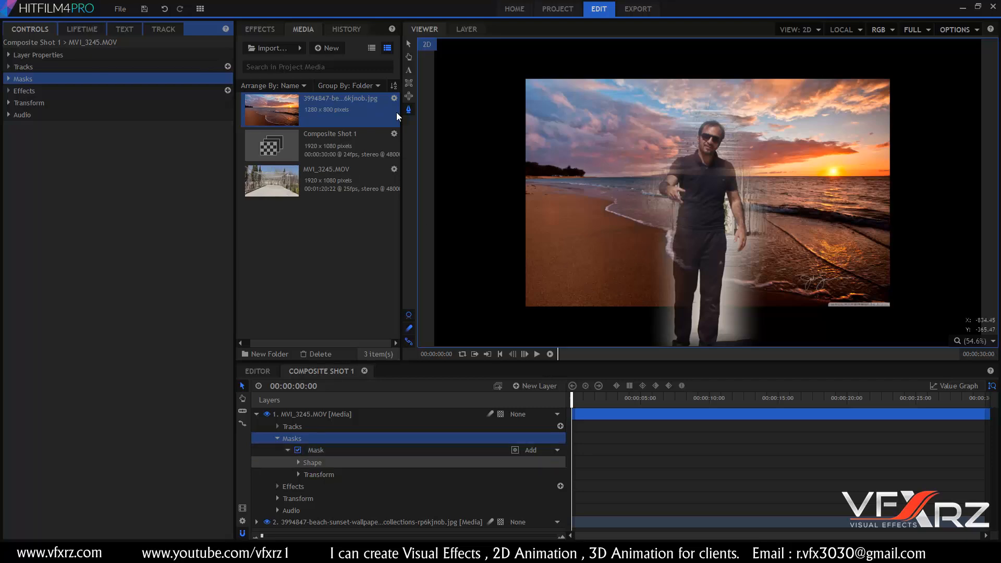
key("Delete")
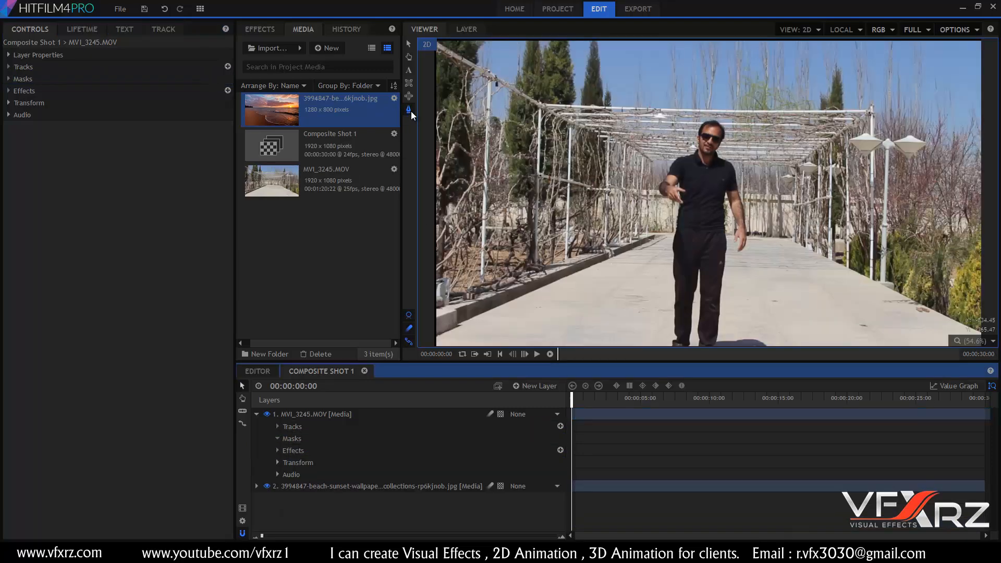
left_click(257, 413)
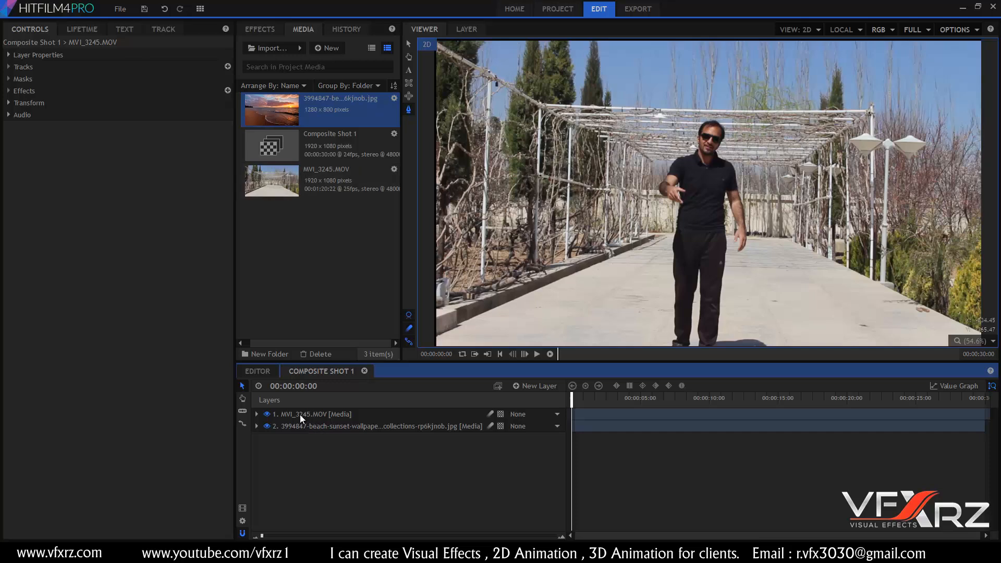
Draw an ellipse mask over the man's torso and upper legs on the MVI_3245.MOV layer.
left_click(409, 96)
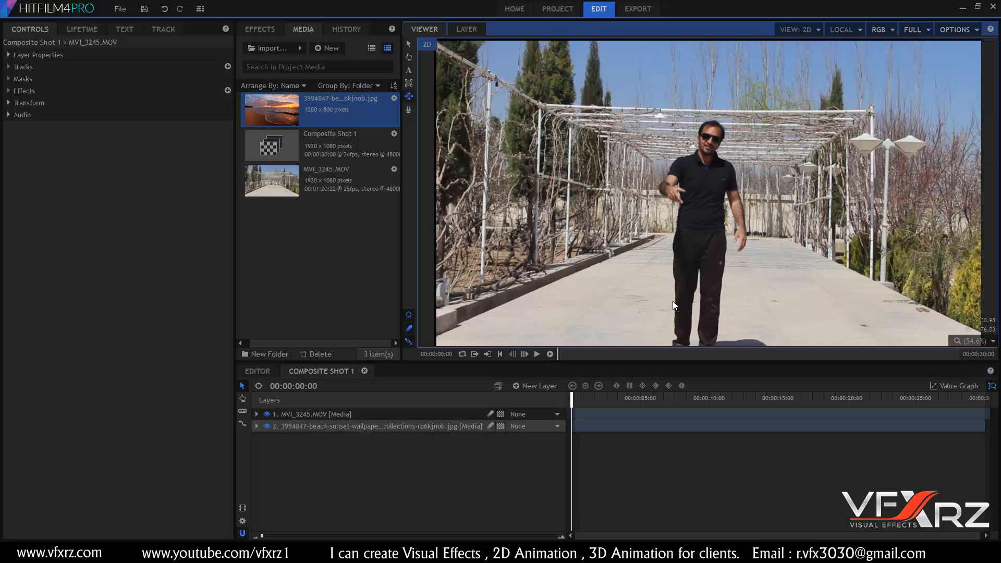
left_click(316, 414)
mouse_move(645, 139)
left_mouse_down()
mouse_move(681, 181)
mouse_move(769, 236)
mouse_move(785, 270)
mouse_move(777, 293)
mouse_move(793, 294)
left_mouse_up()
Add a wide rectangle mask across the man's head, just above the ellipse mask.
left_click(409, 82)
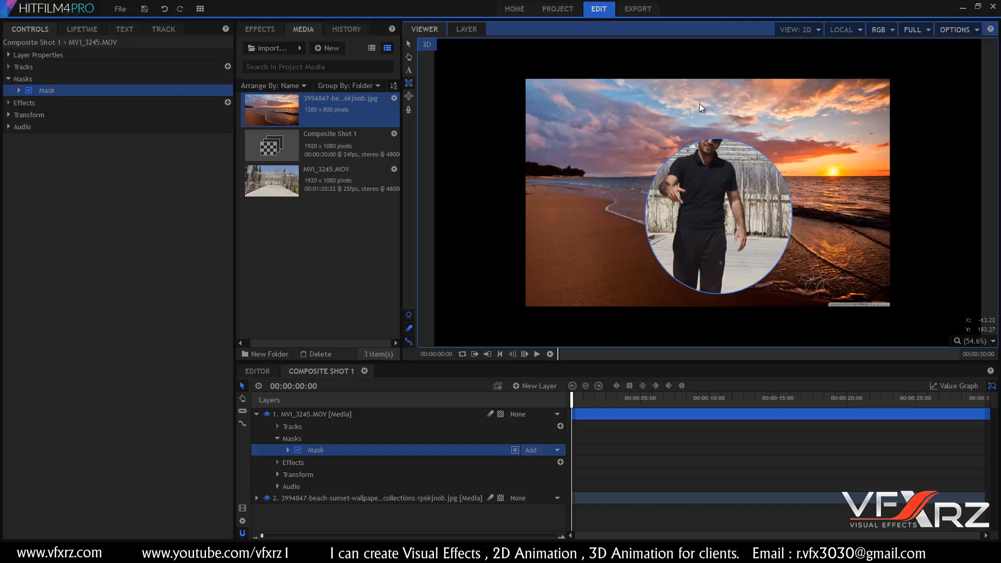
mouse_move(615, 83)
left_mouse_down()
mouse_move(857, 151)
mouse_move(861, 181)
mouse_move(823, 186)
mouse_move(828, 239)
mouse_move(829, 146)
mouse_move(826, 156)
mouse_move(821, 145)
mouse_move(814, 150)
left_mouse_up()
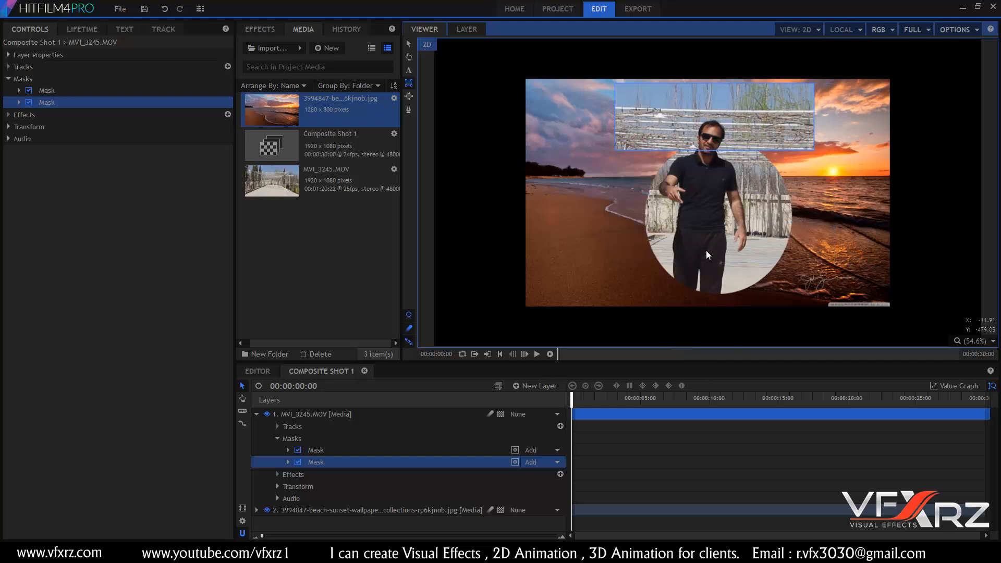
left_click_drag(635, 399, 572, 399)
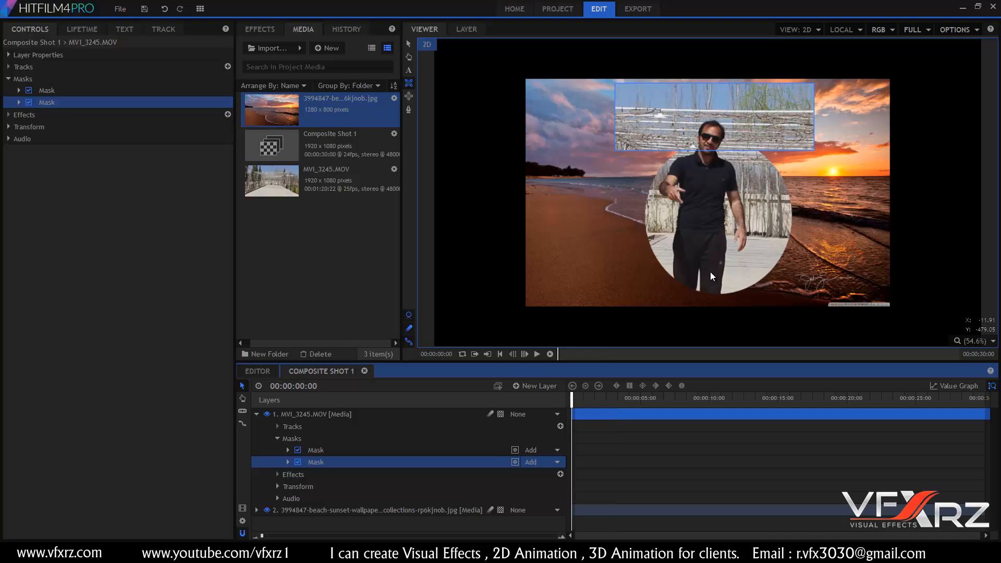
Delete both the ellipse and rectangle masks from the MVI_3245.MOV layer.
left_click(292, 451)
key("Delete")
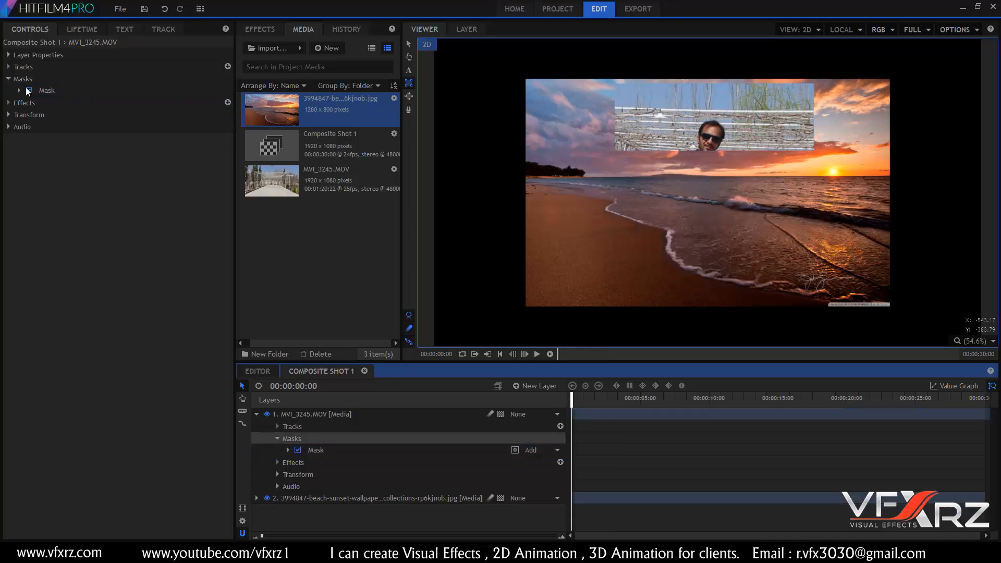
left_click(21, 93)
key("Delete")
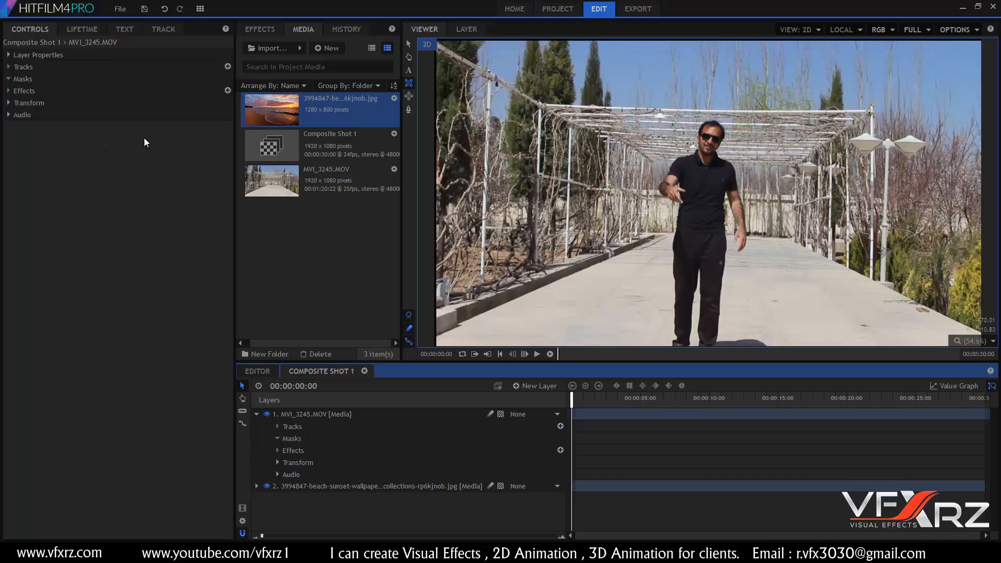
Look through the effect categories in the effects library.
left_click(259, 29)
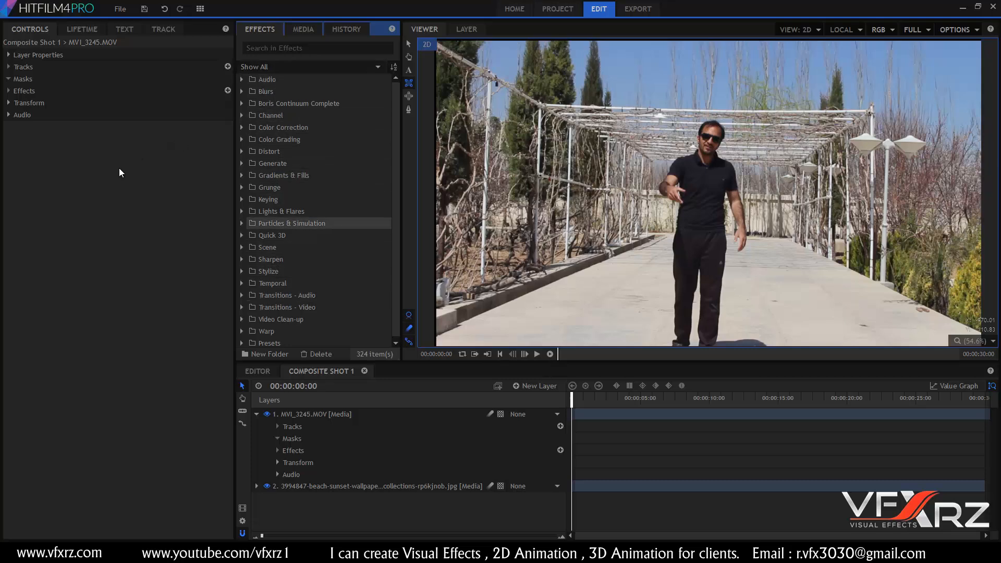
scroll(318, 235, "down", 1)
key("Up")
key("Up")
key("Up")
key("Up")
key("Up")
key("Up")
key("Up")
key("Up")
key("Up")
key("Up")
key("Up")
key("Up")
key("Up")
key("Up")
key("Up")
key("Up")
key("Up")
key("Up")
key("Up")
key("Up")
key("Down")
key("Down")
key("Down")
key("Down")
key("Down")
key("Down")
key("Down")
key("Down")
key("Down")
key("Down")
key("Down")
key("Down")
key("Down")
key("Down")
key("Down")
key("Down")
key("Down")
key("Down")
key("Up")
key("Up")
key("Up")
key("Up")
key("Up")
key("Up")
key("Up")
key("Up")
key("Up")
key("Up")
key("Up")
key("Up")
key("Up")
key("Up")
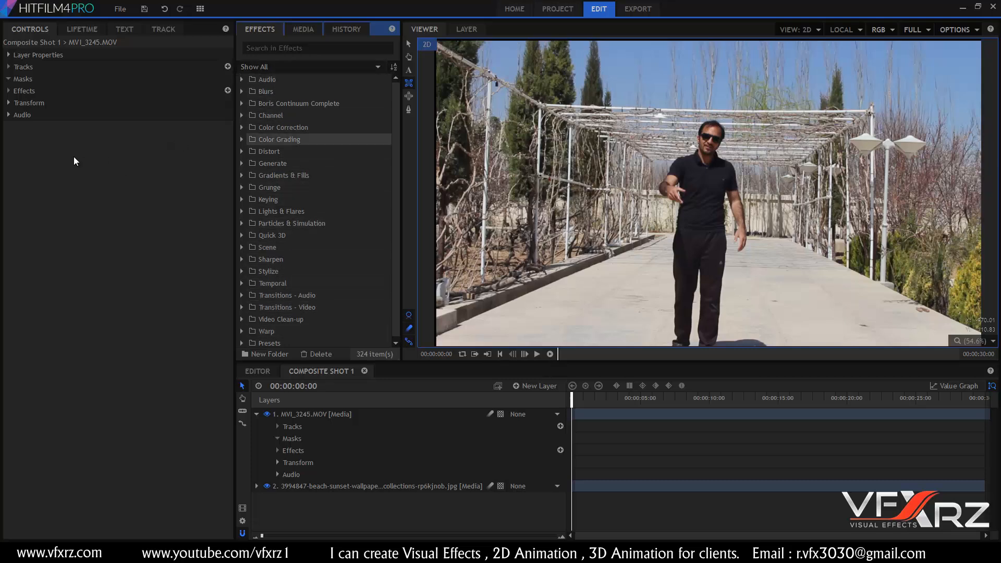
key("Down")
key("Down")
key("Up")
key("Up")
key("Up")
key("Up")
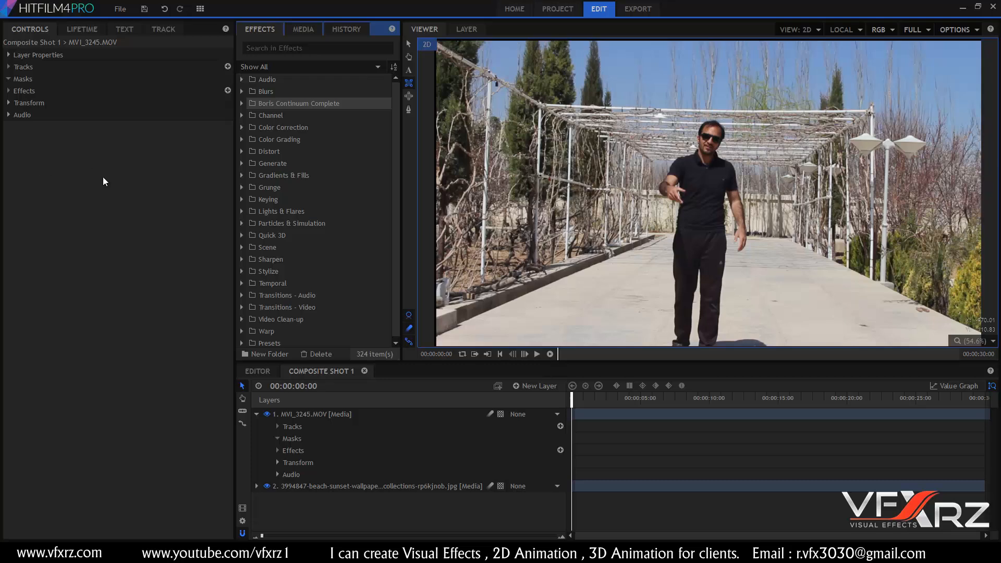
key("Down")
key("Down")
key("Down")
key("Down")
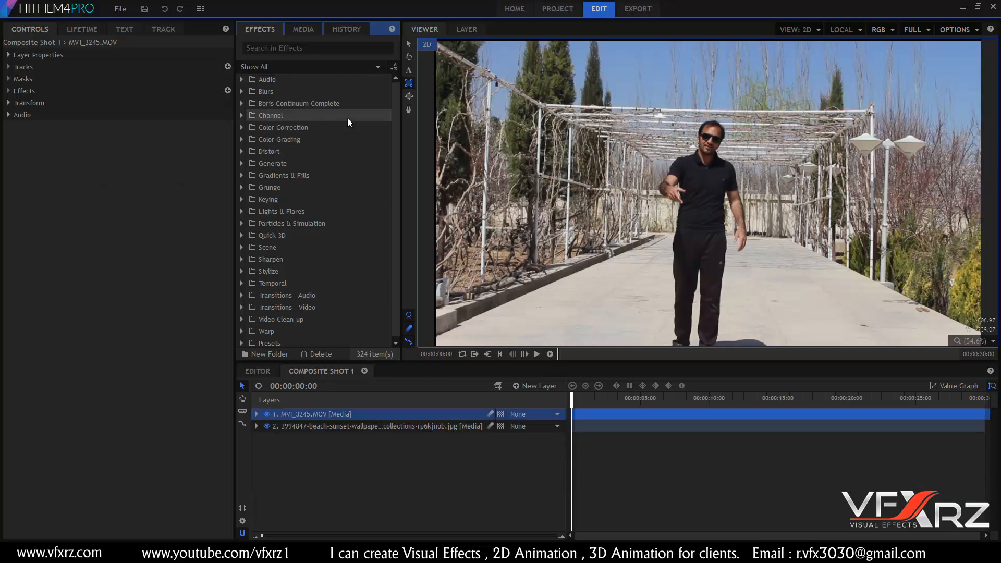
Apply the Echo audio effect to the MVI_3245.MOV layer and look at its settings.
left_click(345, 414)
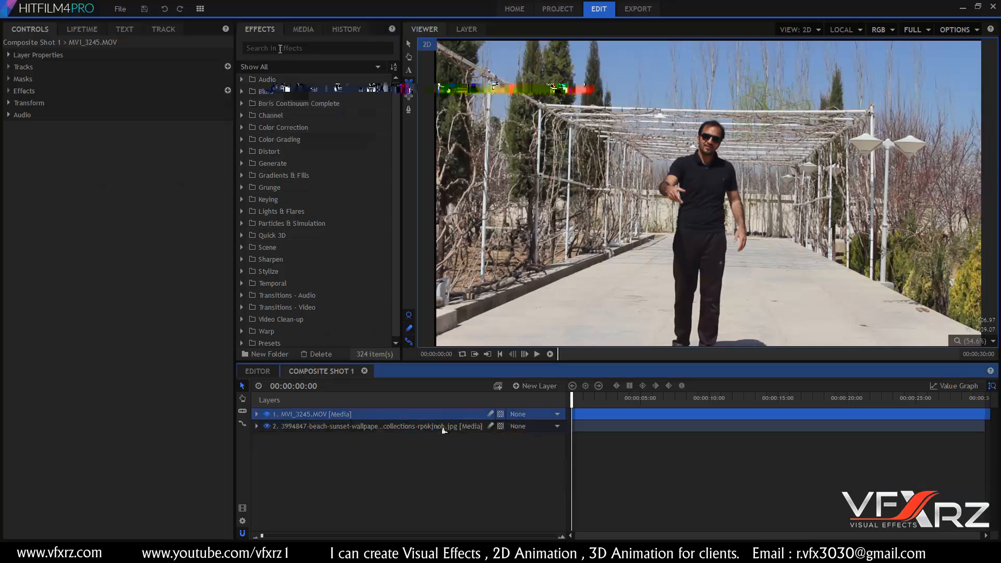
left_click(257, 30)
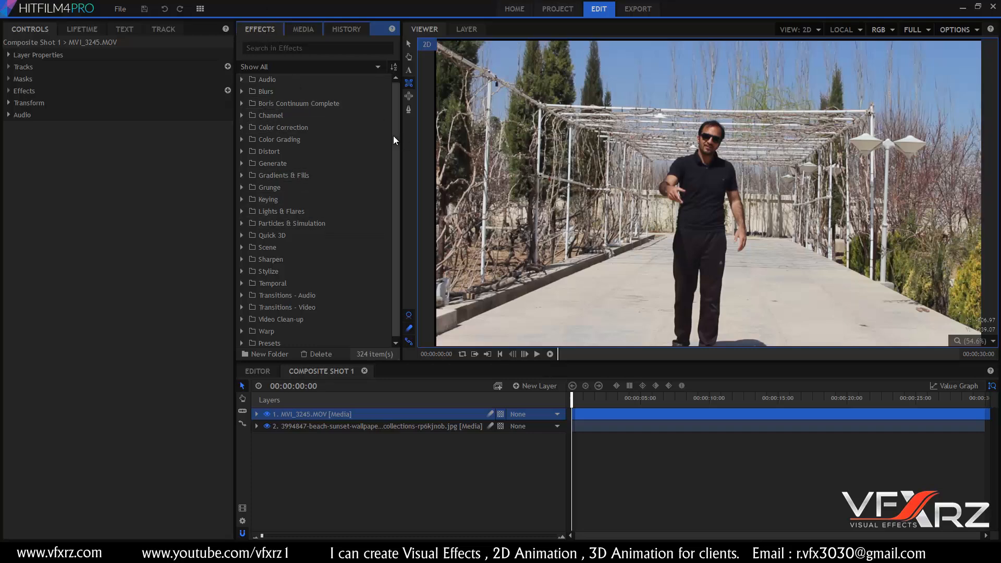
left_click_drag(395, 136, 395, 175)
scroll(393, 270, "up", 1)
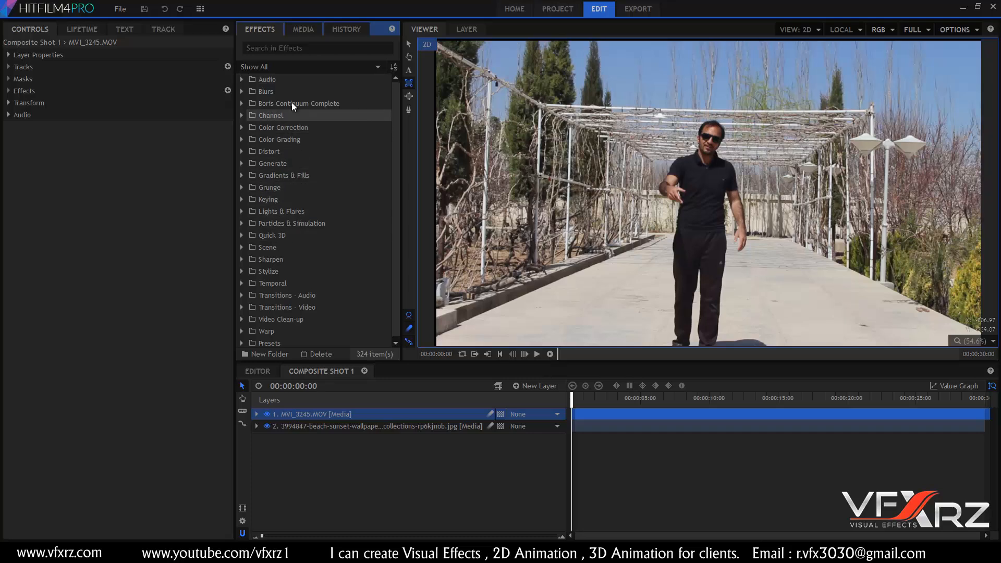
left_click(241, 80)
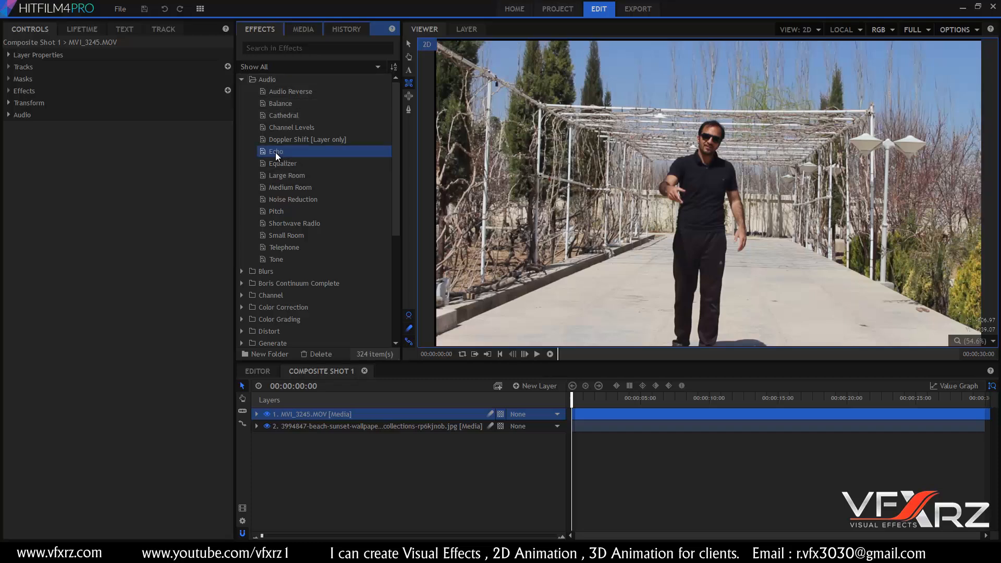
left_click_drag(277, 152, 330, 411)
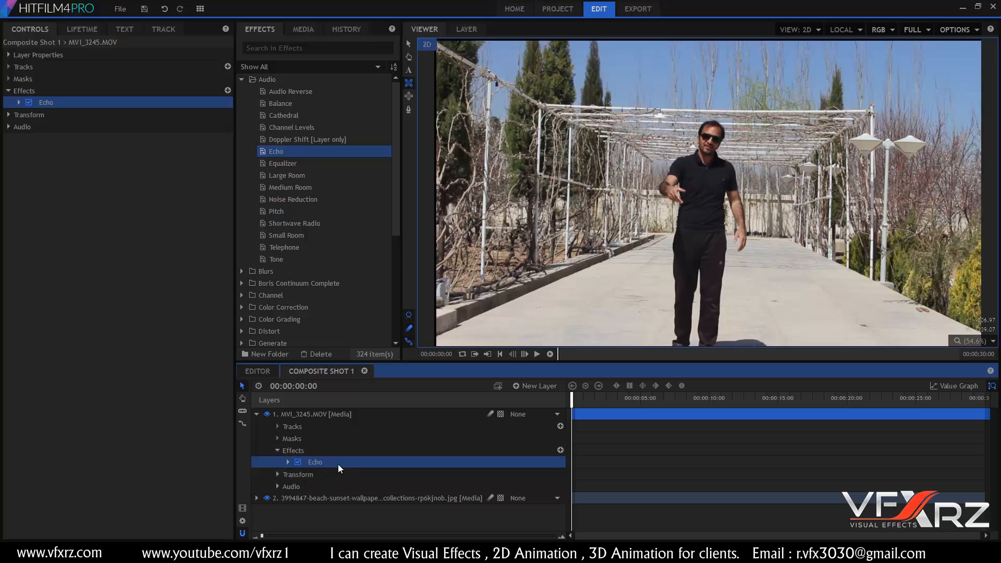
left_click(288, 463)
left_click(288, 462)
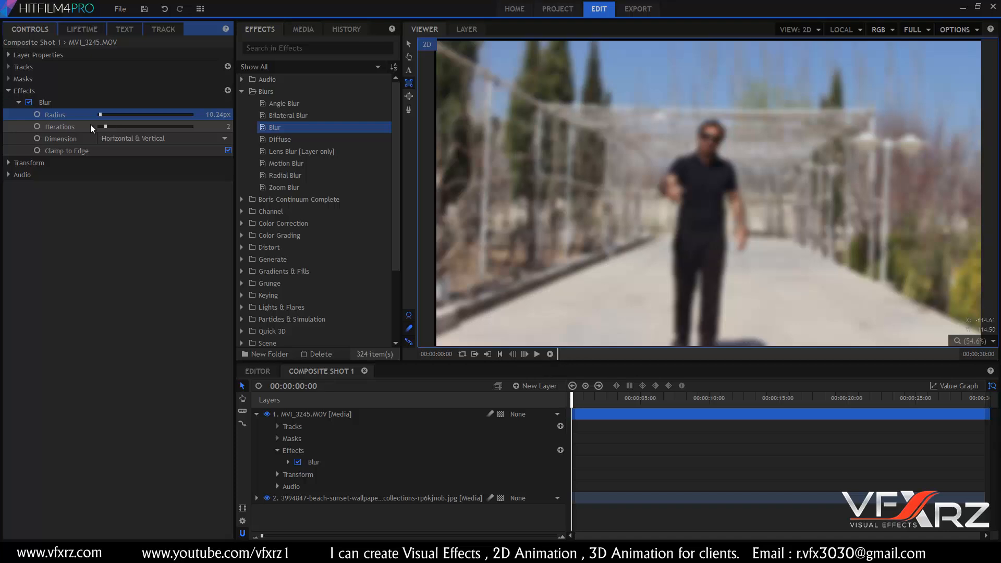
Set the Blur effect on the MVI_3245.MOV layer to 1 iteration, Vertical dimension and a radius of about 133 px.
mouse_move(105, 127)
left_mouse_down()
mouse_move(133, 125)
mouse_move(104, 127)
left_mouse_up()
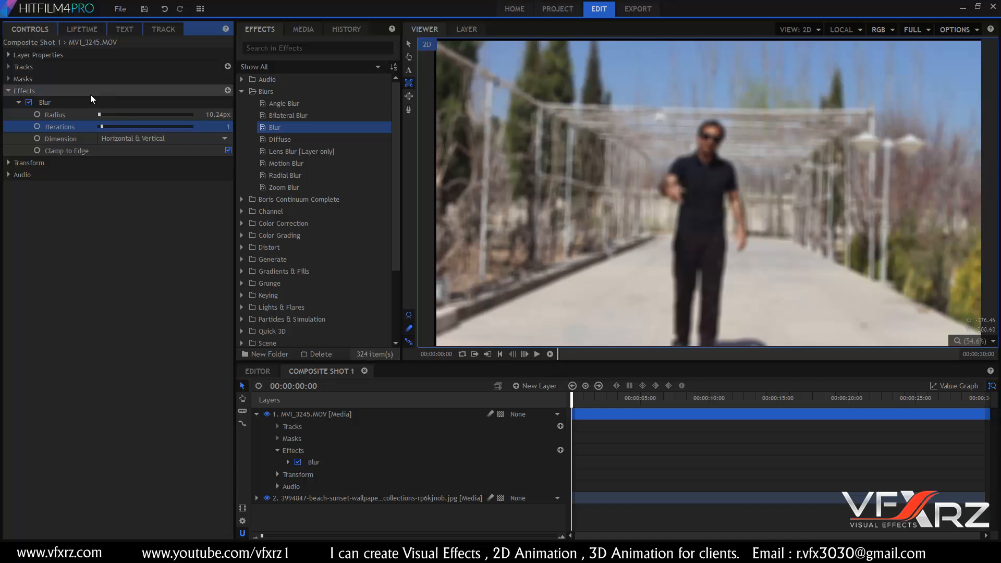
left_click(145, 138)
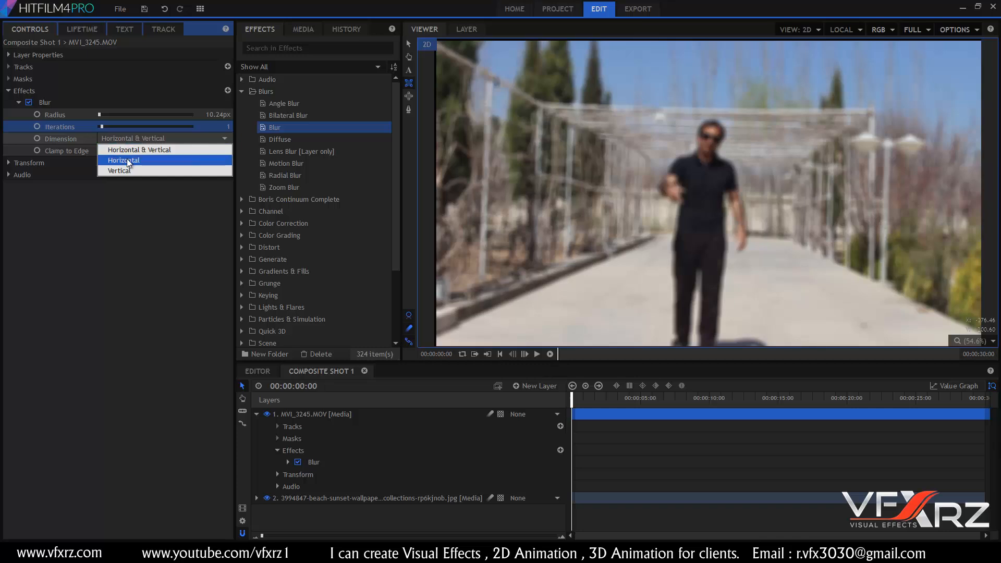
left_click(130, 169)
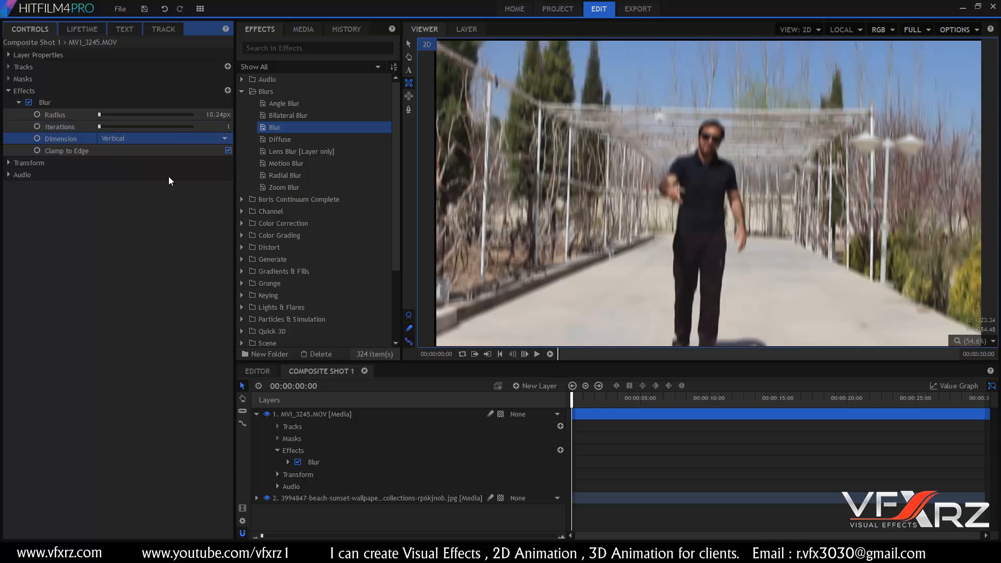
left_click_drag(99, 117, 111, 118)
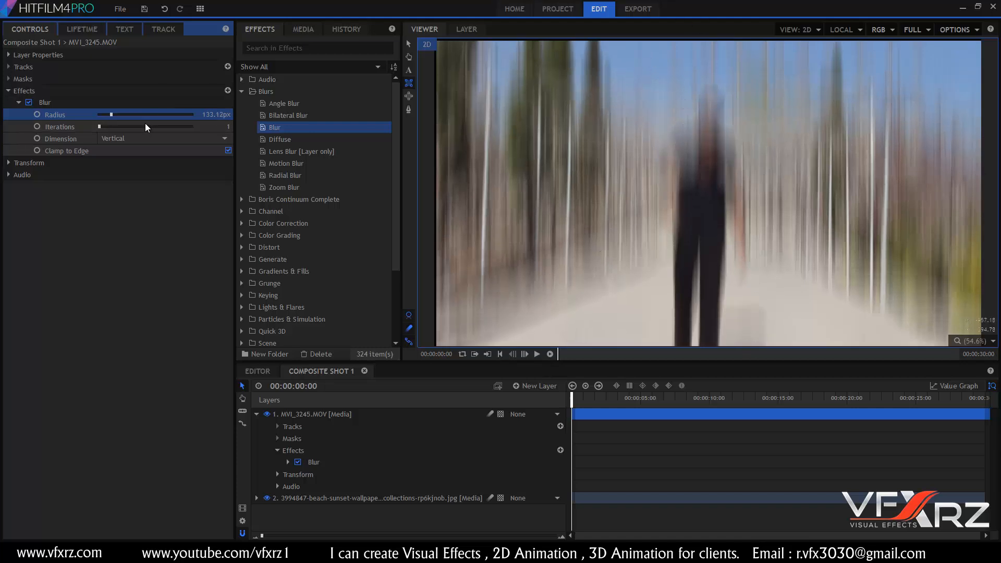
Try the Horizontal and Horizontal & Vertical blur dimensions, and delete the Blur effect from the layer.
left_click(141, 137)
left_click(136, 163)
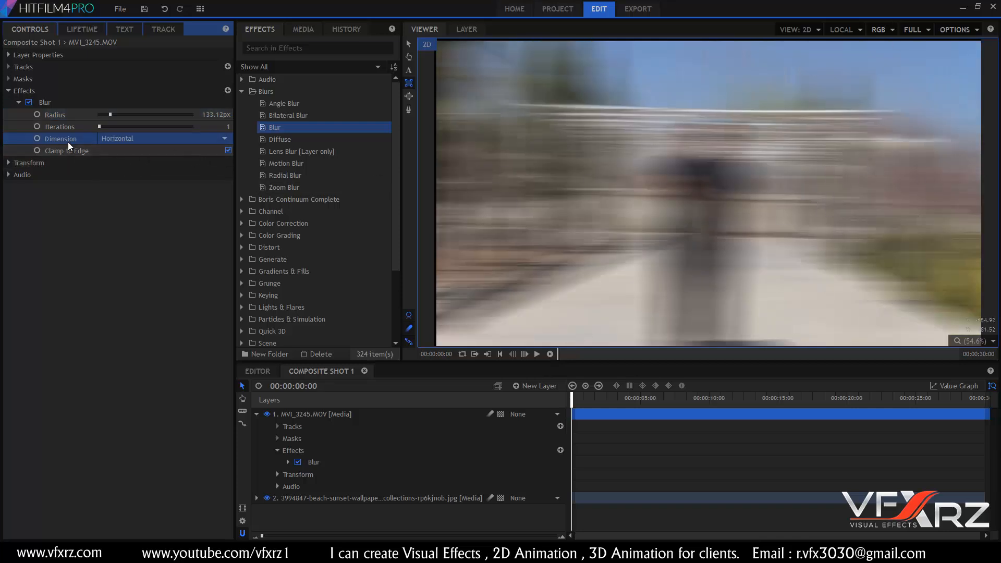
left_click(155, 135)
left_click(154, 145)
left_click(47, 104)
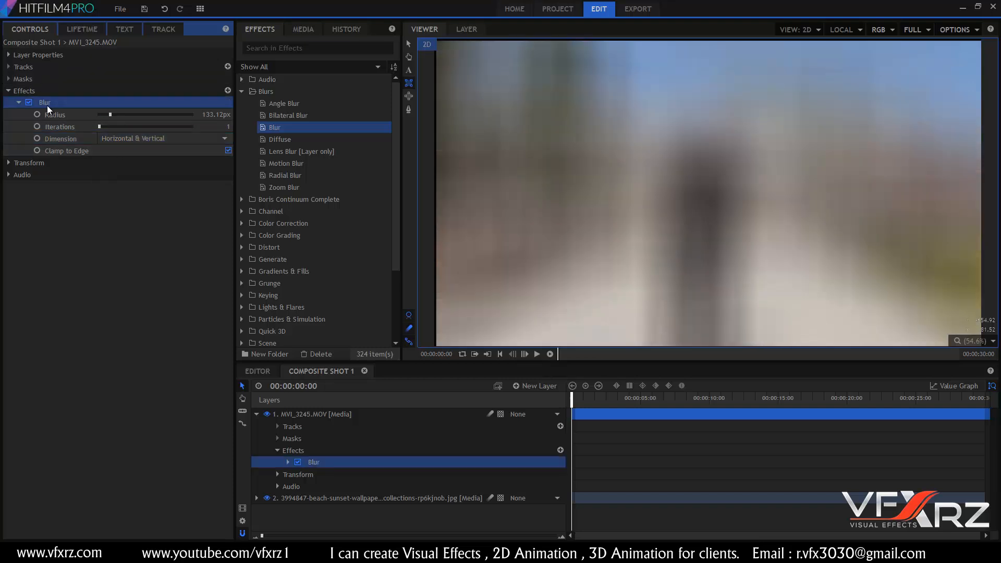
key("Delete")
Apply the Zoom Blur effect to the MVI_3245.MOV layer with a Strength of -10.
left_click(326, 187)
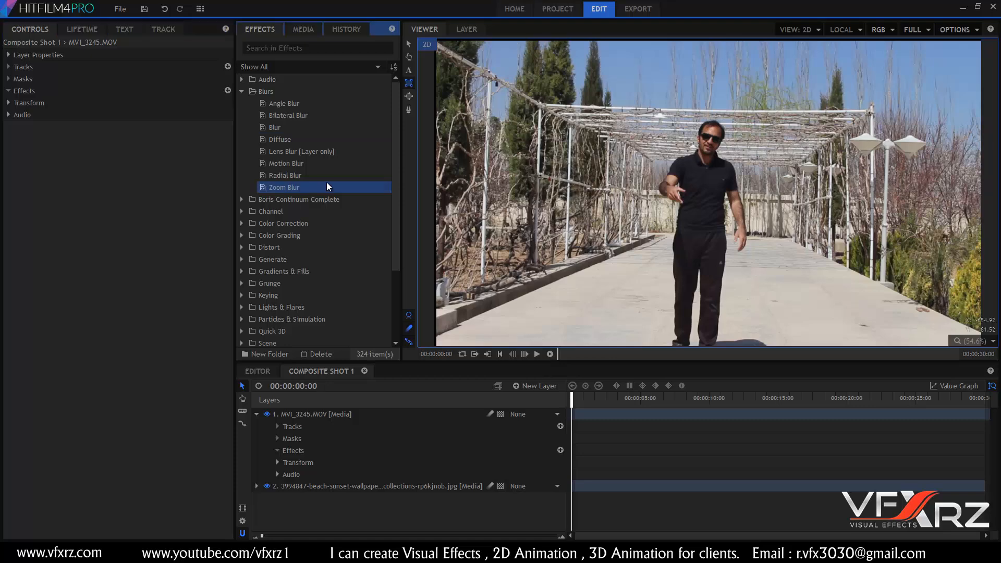
left_click_drag(297, 192, 342, 414)
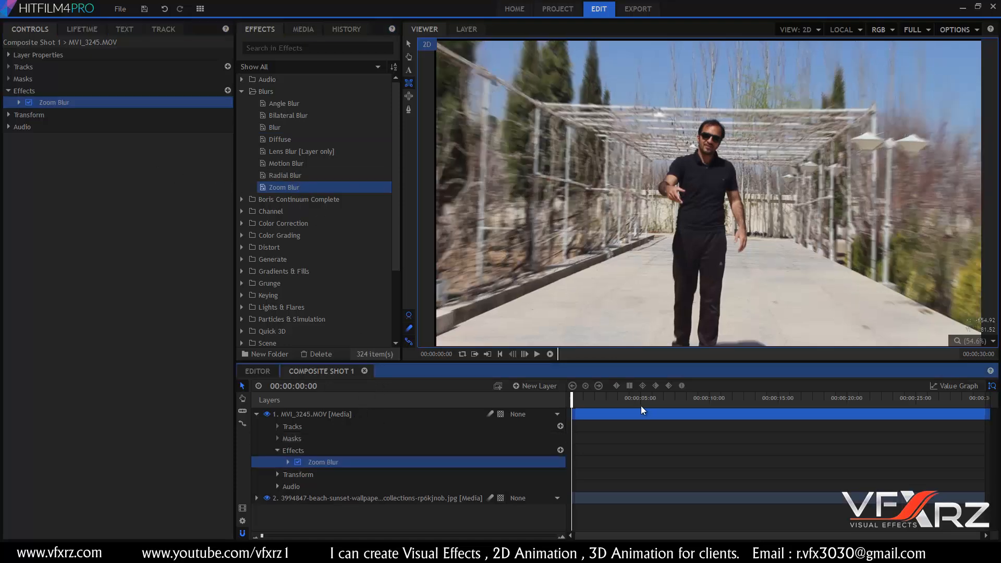
left_click(18, 102)
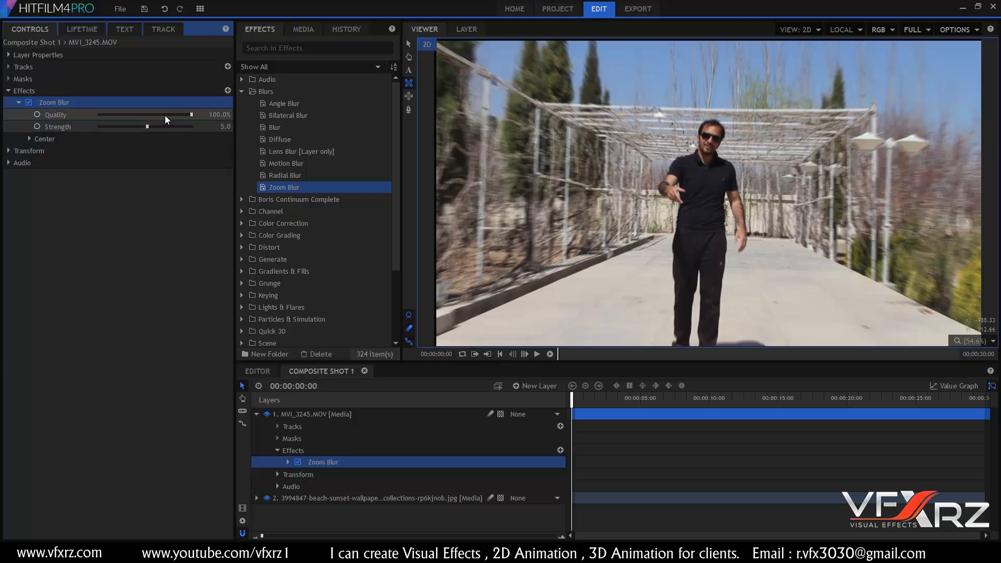
mouse_move(147, 126)
left_mouse_down()
mouse_move(168, 120)
mouse_move(137, 125)
mouse_move(170, 120)
mouse_move(130, 130)
mouse_move(158, 127)
mouse_move(140, 129)
left_mouse_up()
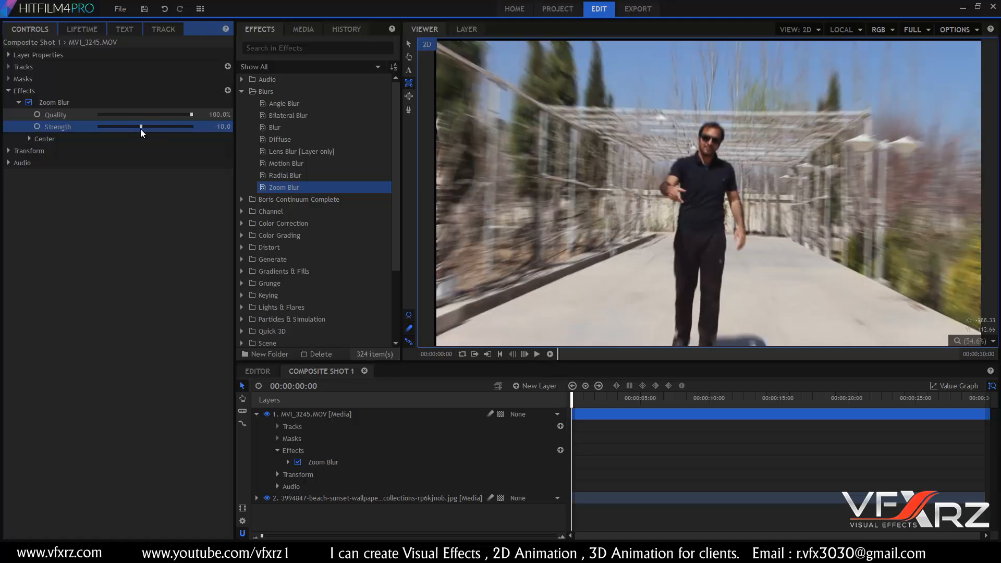
Animate the Zoom Blur Strength with a keyframe at the start and a value of 46 at 00:00:01:11.
left_click(37, 127)
left_click_drag(573, 400, 591, 403)
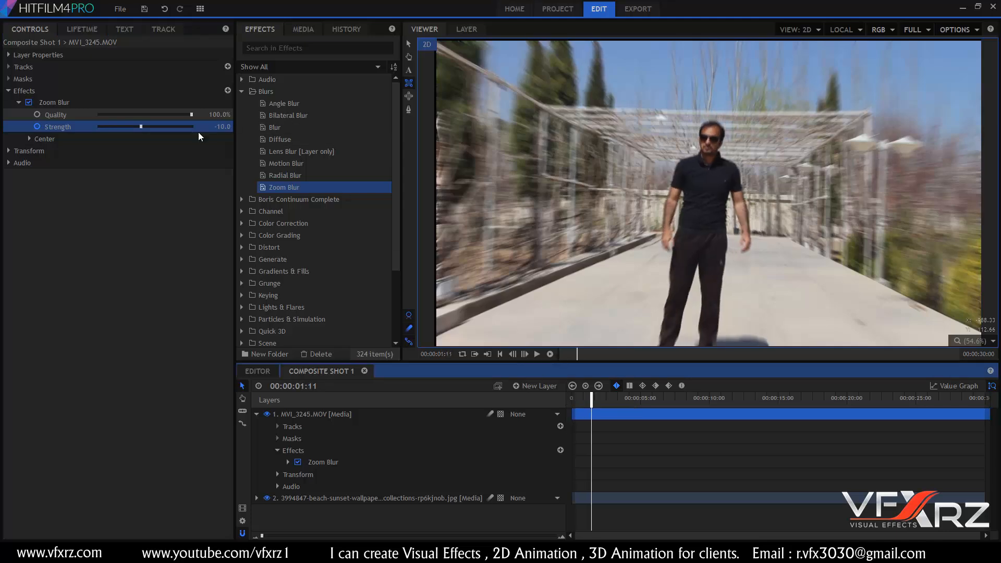
left_click_drag(142, 126, 167, 127)
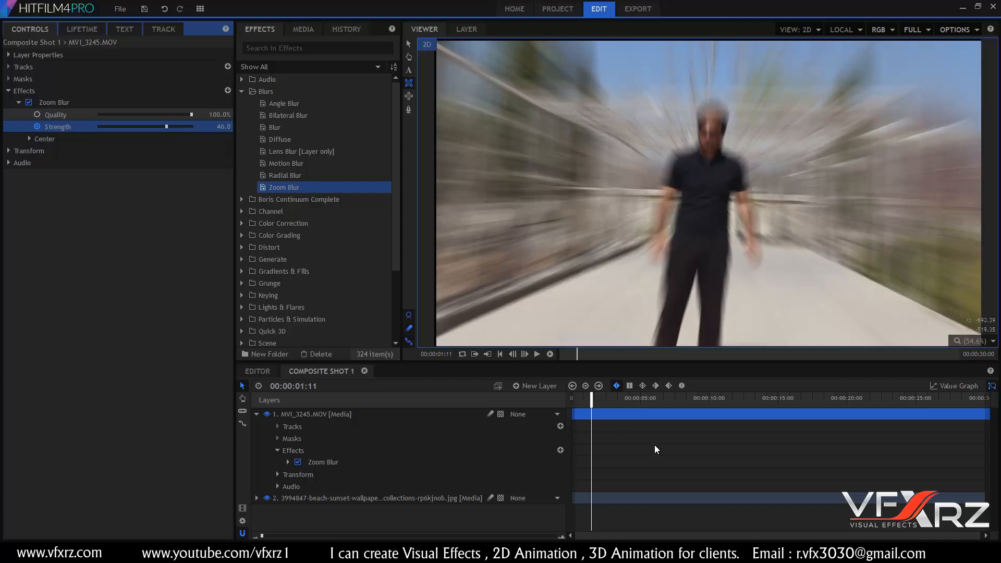
Play the Zoom Blur animation from the start and return the playhead to 00:00:00:00.
left_click_drag(589, 399, 572, 399)
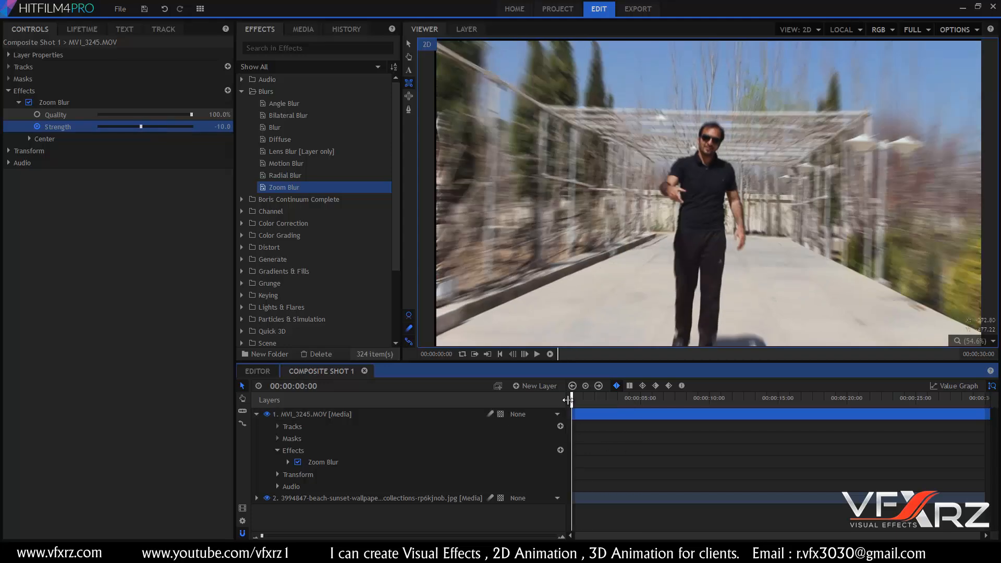
left_click(536, 355)
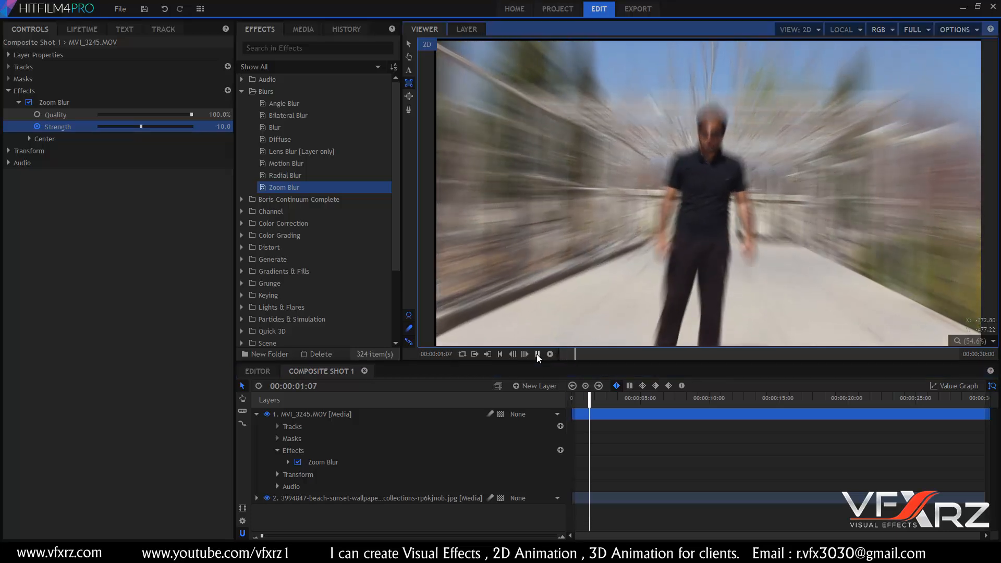
left_click(537, 354)
left_click_drag(604, 404, 232, 308)
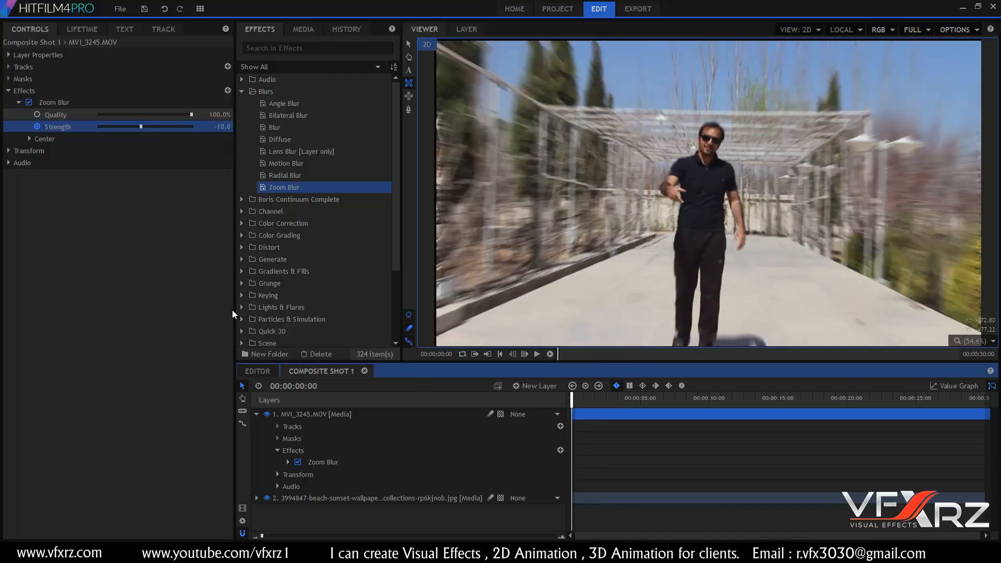
Delete the Zoom Blur effect from the MVI_3245.MOV layer and collapse the Blurs category.
left_click(68, 104)
key("Delete")
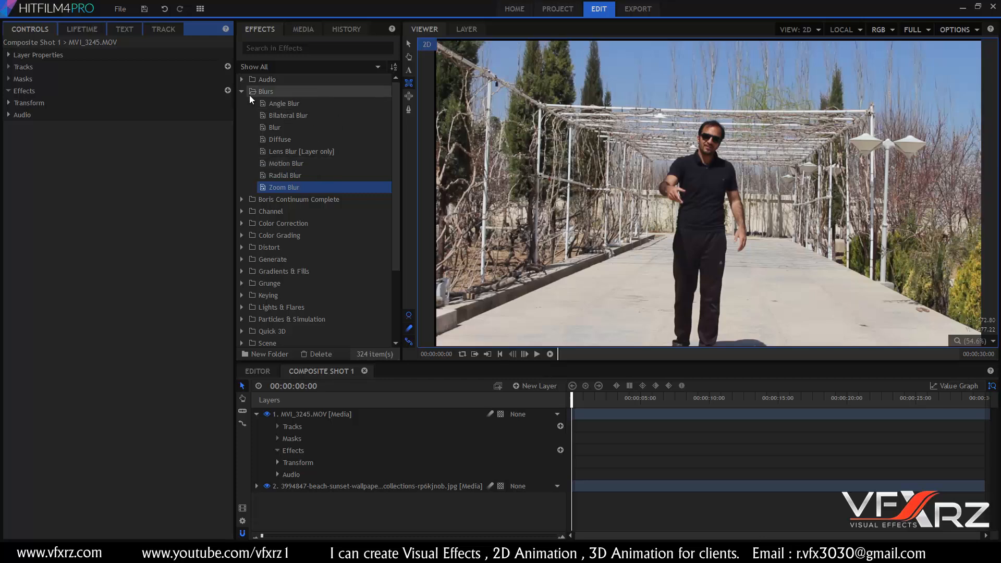
left_click(297, 163)
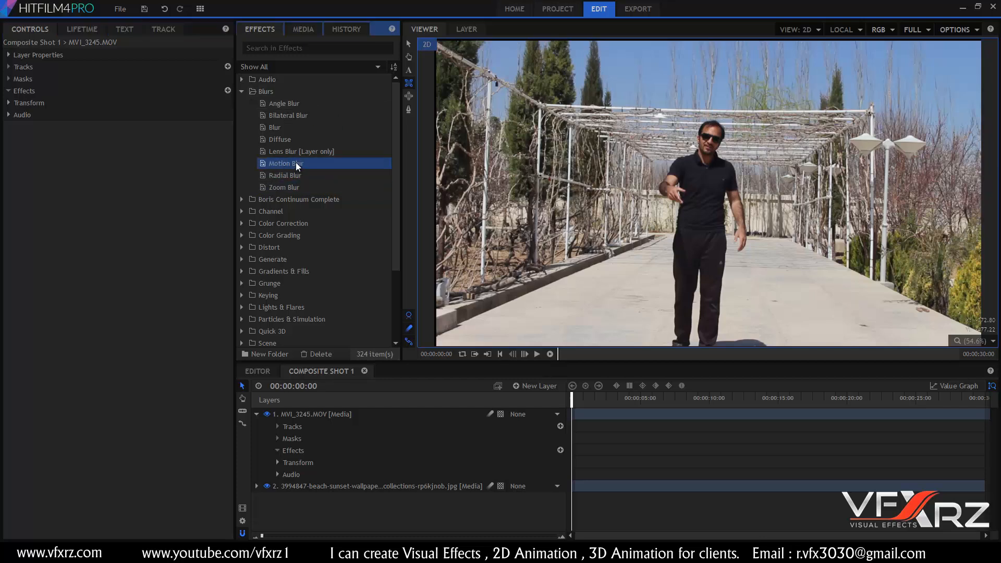
left_click(242, 92)
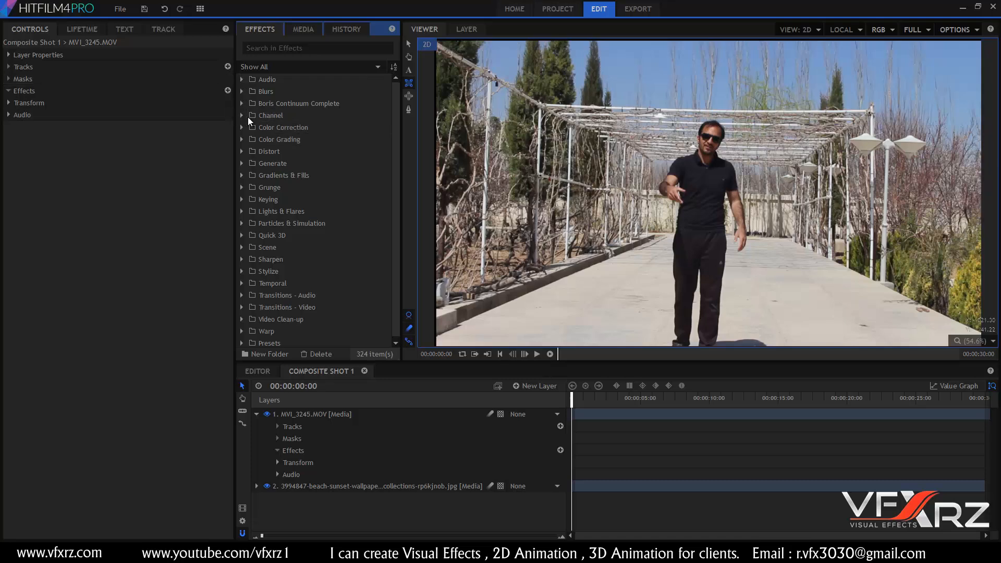
Apply the Channel Mixer effect to the MVI_3245.MOV layer and expand its settings.
left_click(241, 114)
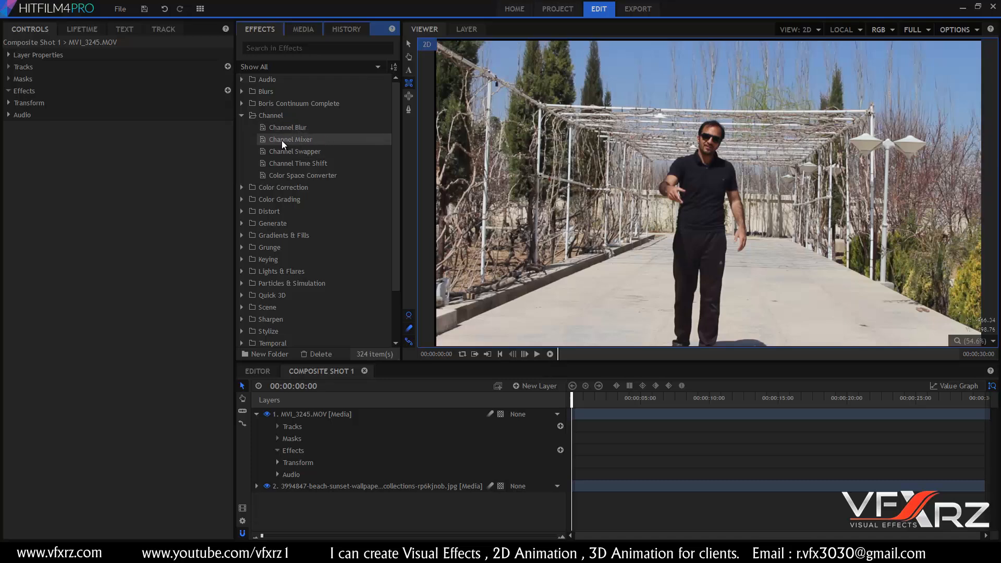
left_click_drag(300, 138, 326, 413)
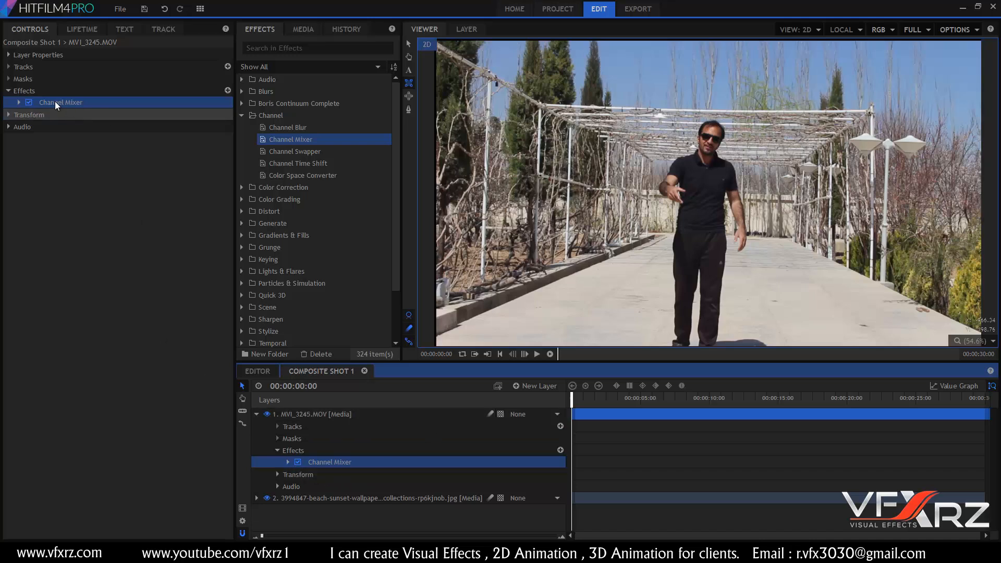
left_click(19, 103)
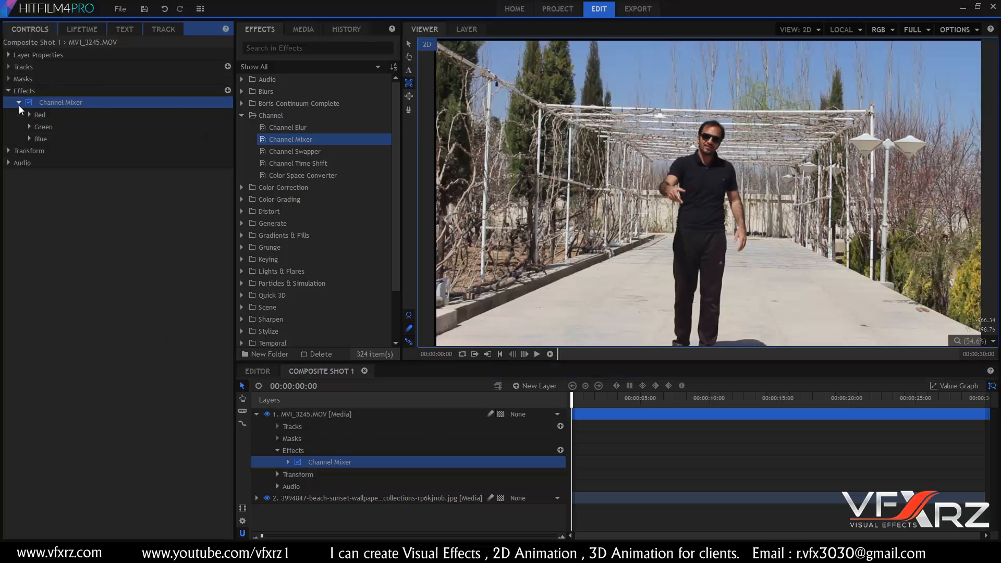
Set the Channel Mixer's red/green/blue/const values to 1.32/0.12/0.2/0.44 for Red, 0.52/0.72/0/-0.12 for Green and 0.6/0.88/1/0 for Blue.
left_click(30, 115)
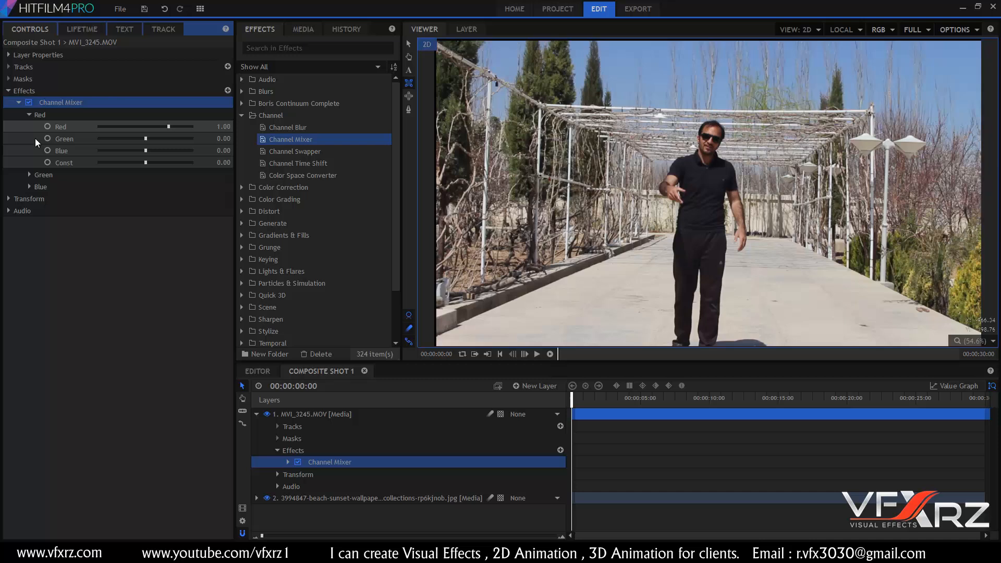
left_click(29, 174)
left_click(28, 234)
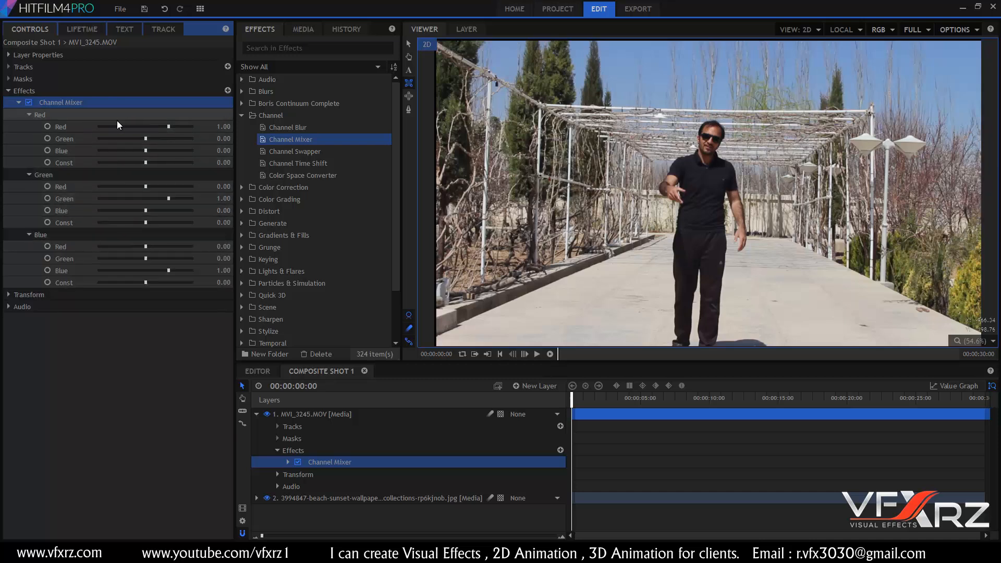
left_click_drag(168, 127, 143, 216)
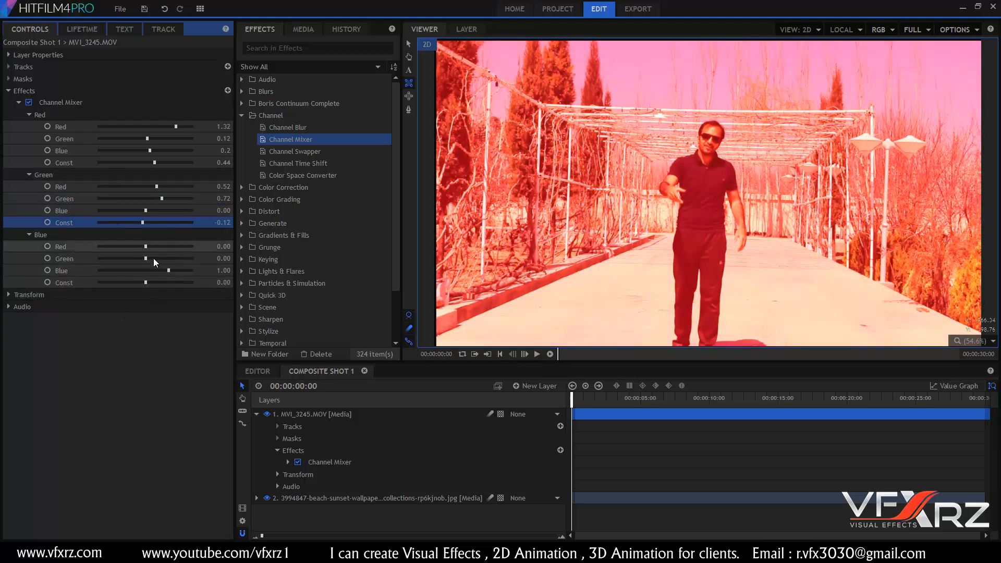
mouse_move(146, 259)
left_mouse_down()
mouse_move(167, 260)
mouse_move(158, 245)
left_mouse_up()
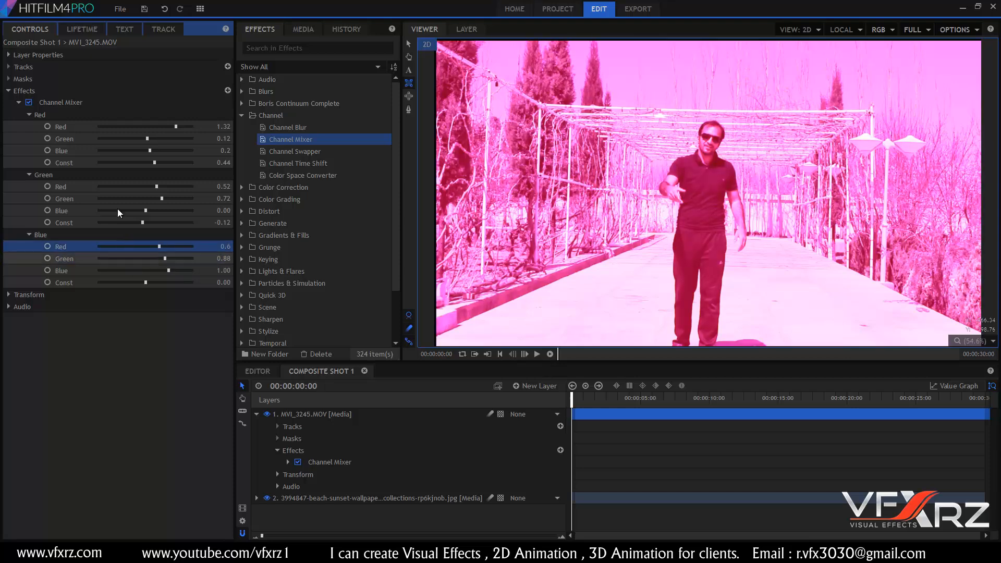
Delete the Channel Mixer effect from the MVI_3245.MOV layer.
left_click(121, 106)
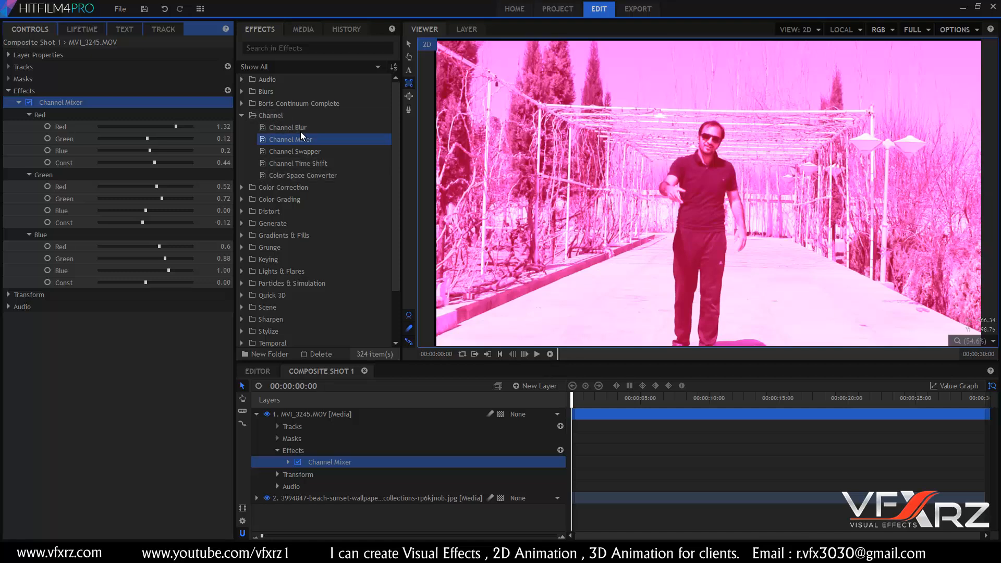
key("Delete")
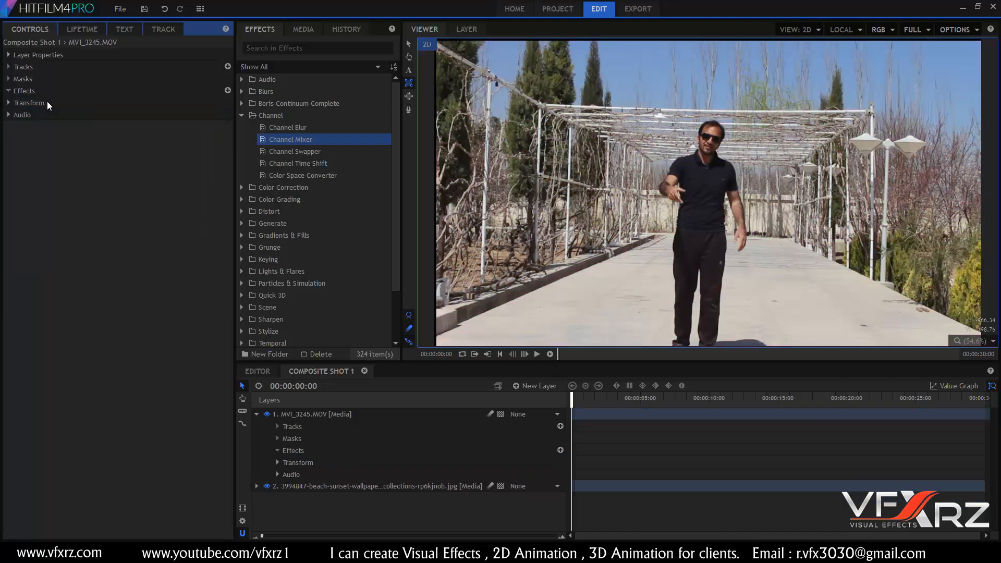
Collapse the Channel category and list the Color Correction effects in the effects library.
left_click(242, 116)
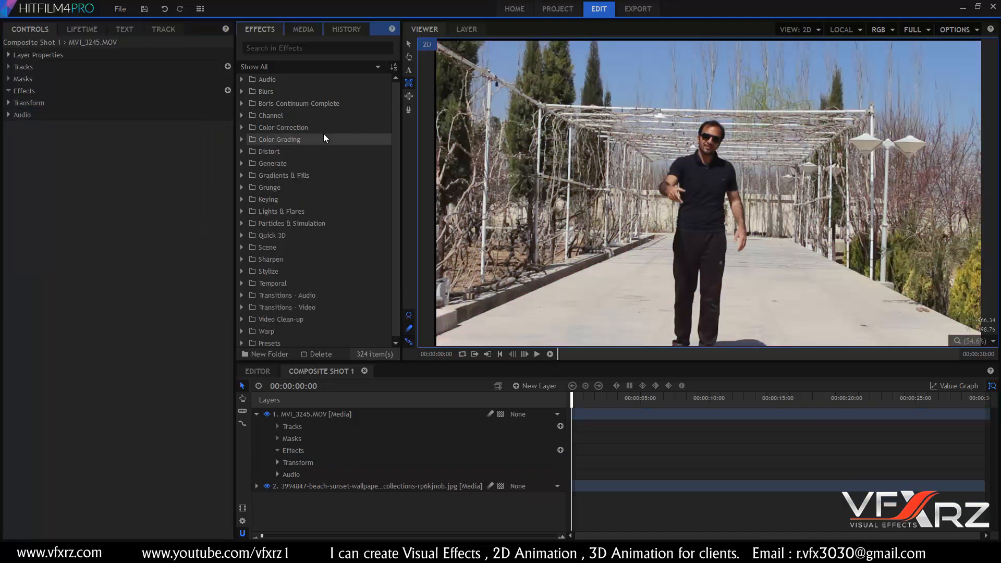
left_click(243, 127)
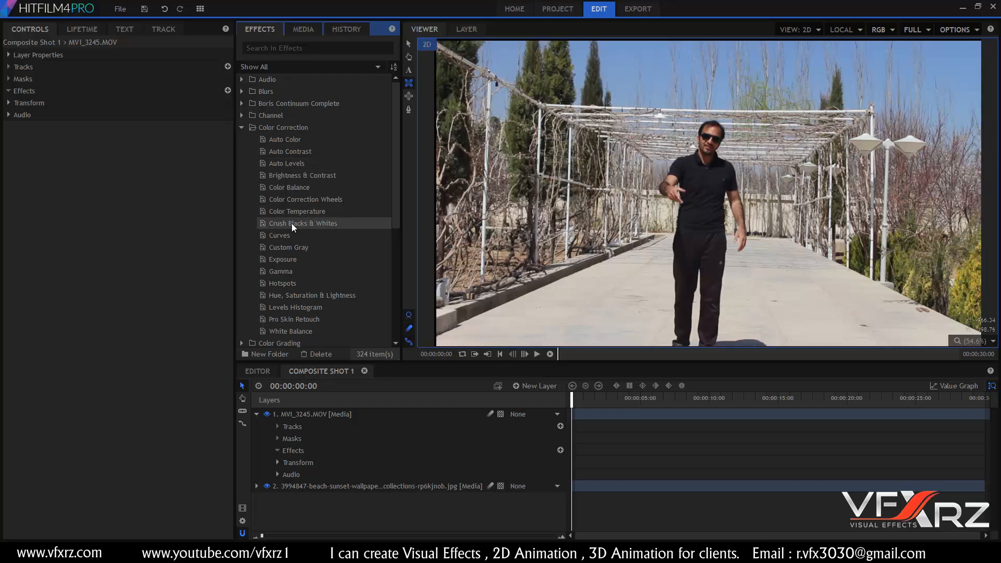
Apply the Curves effect to the MVI_3245.MOV layer and bend its RGB curve upward to brighten the footage.
left_click_drag(276, 236, 301, 415)
left_click(18, 103)
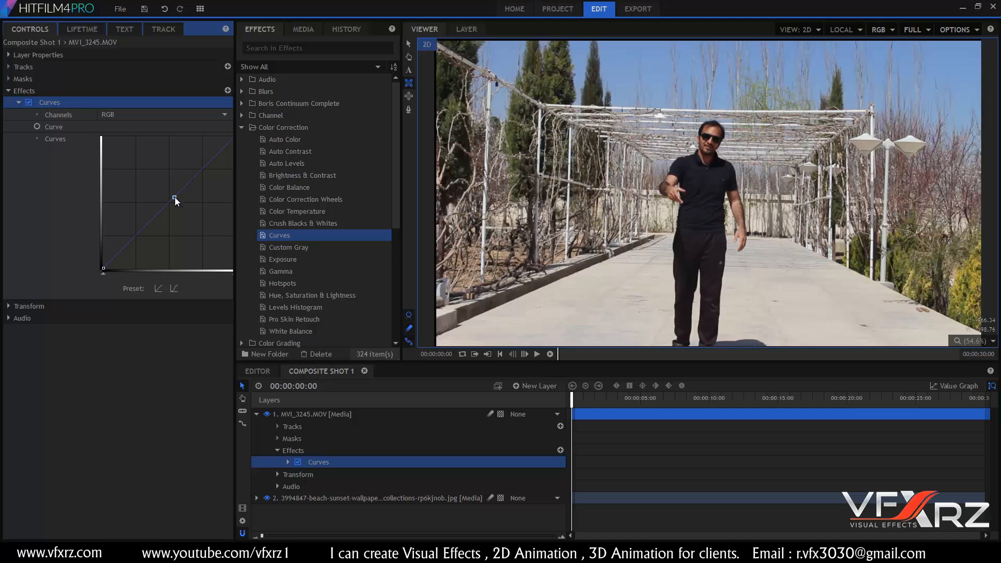
left_click_drag(174, 197, 194, 156)
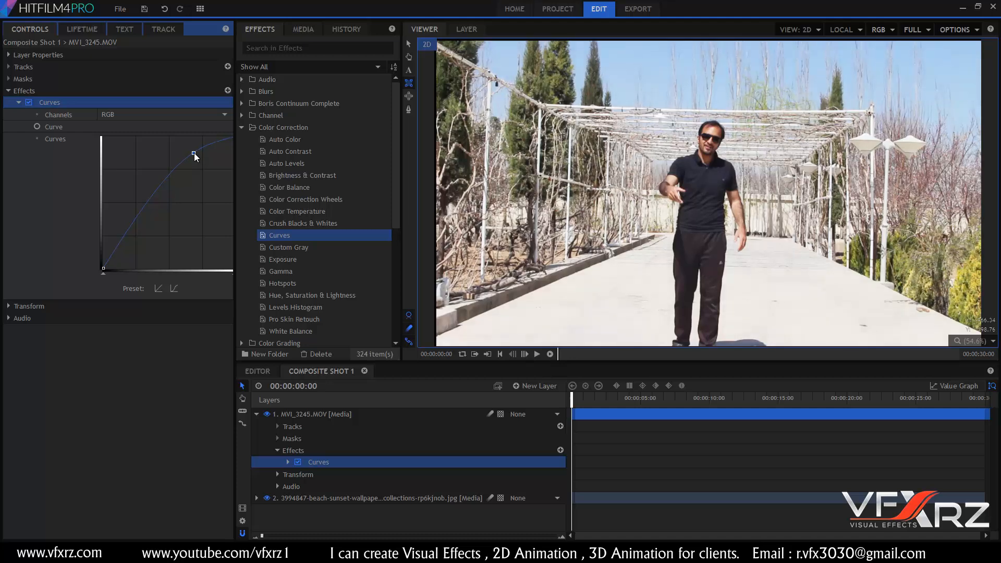
left_click_drag(194, 154, 218, 147)
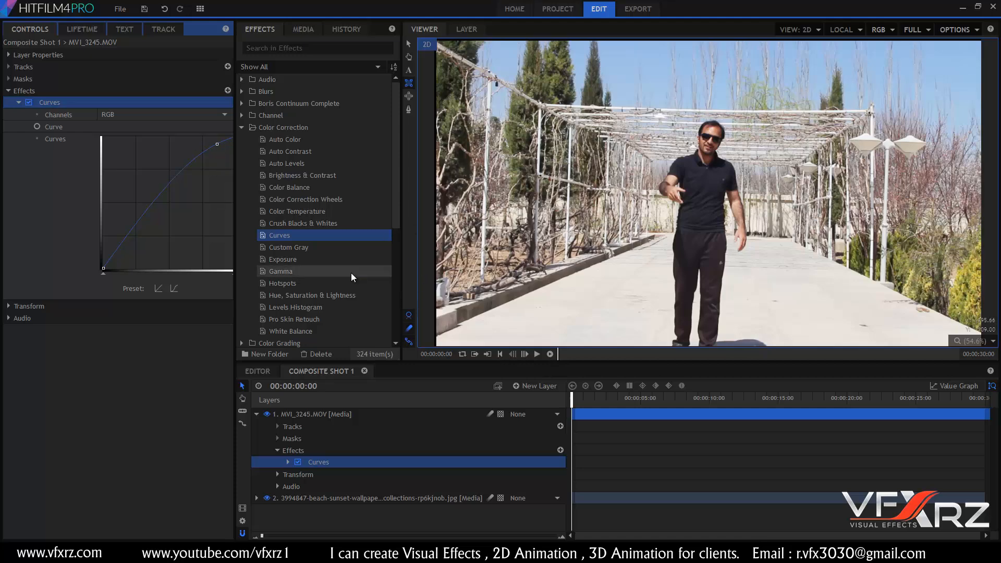
Replace the Curves effect on the MVI_3245.MOV layer with Hue, Saturation & Lightness and expand its Master settings.
left_click(68, 102)
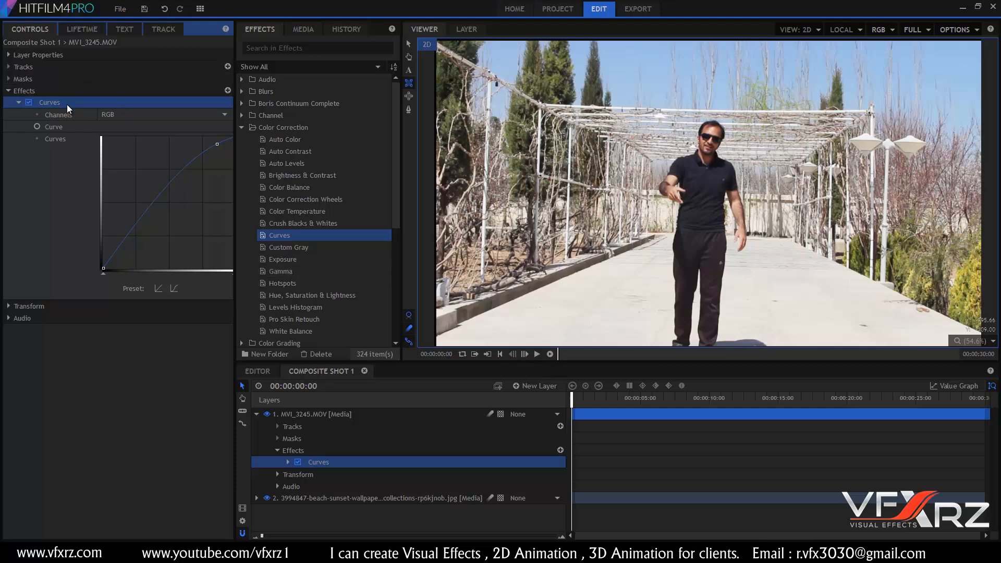
key("Delete")
left_click(301, 296)
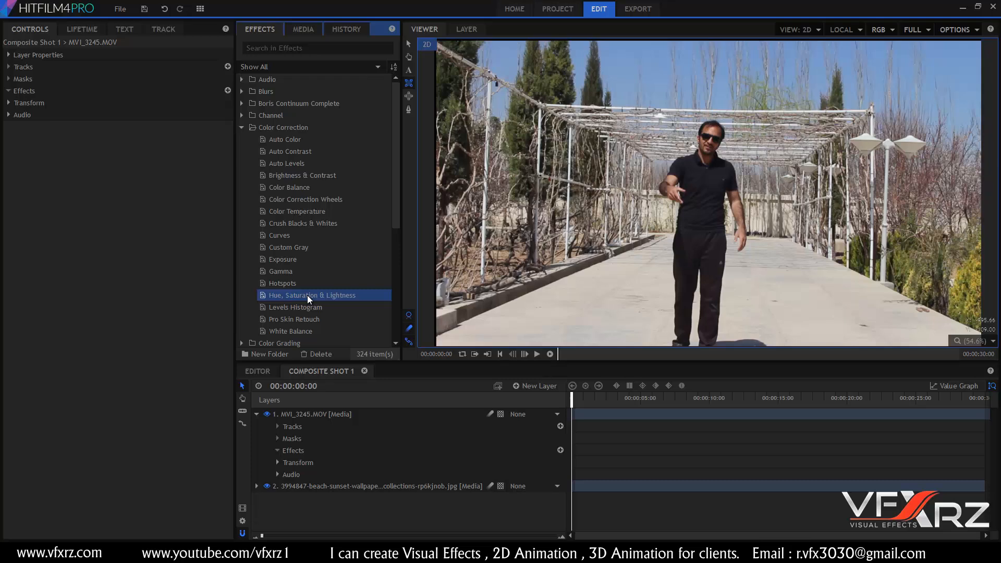
left_click_drag(307, 295, 330, 412)
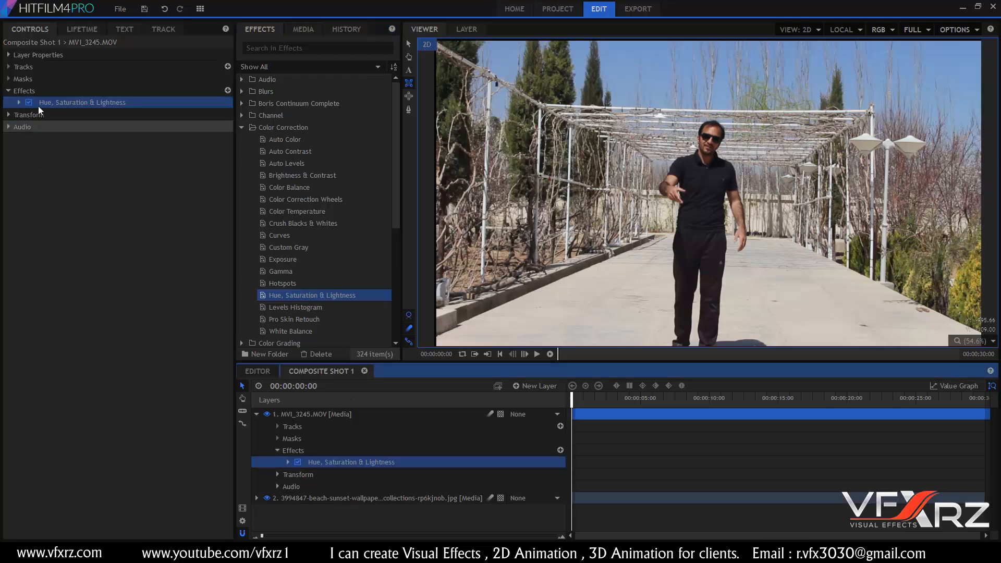
left_click(19, 103)
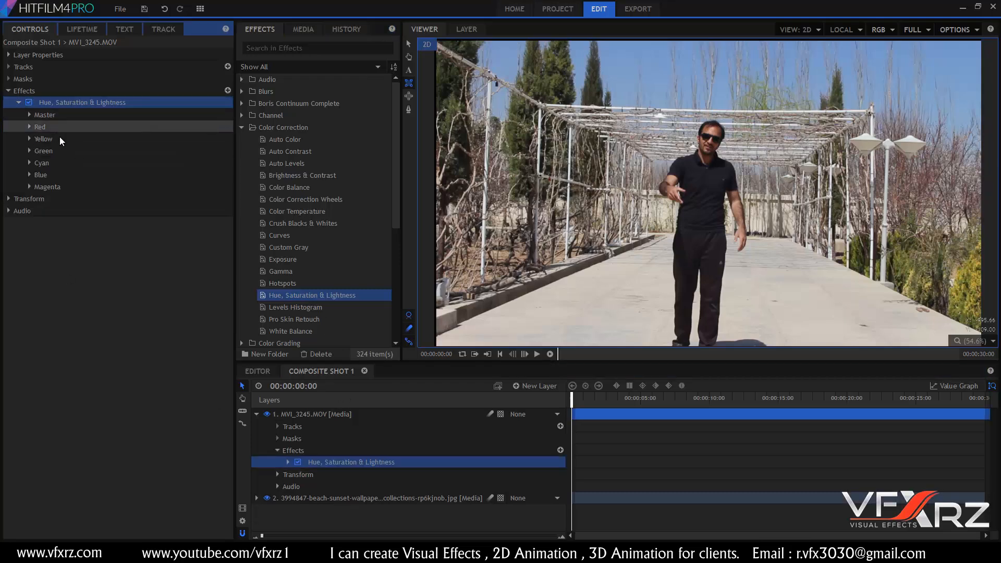
left_click(28, 116)
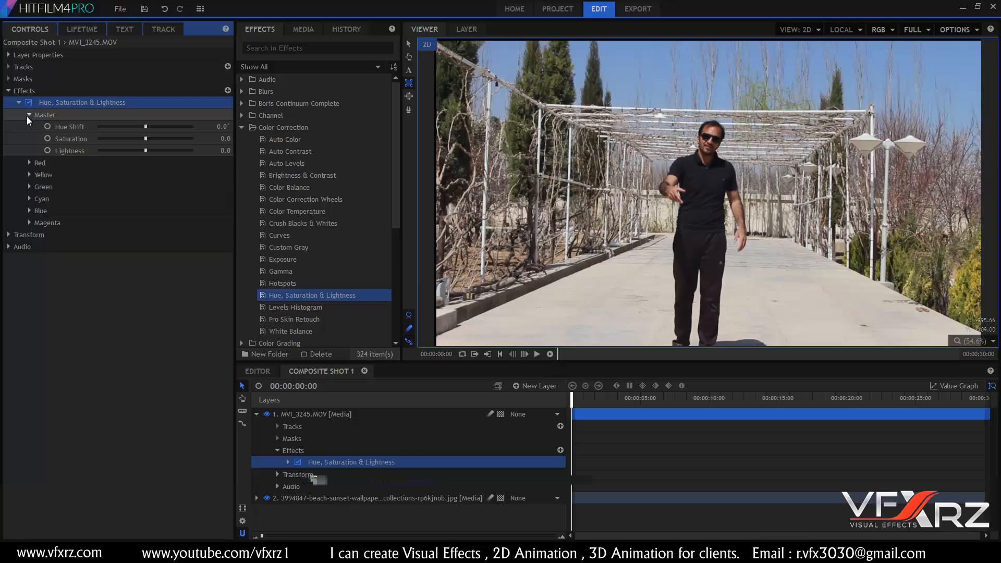
Try strong Master saturation extremes, then set saturation to 88, hue shift to 57.6° and lightness to -12.
left_click_drag(146, 139, 123, 136)
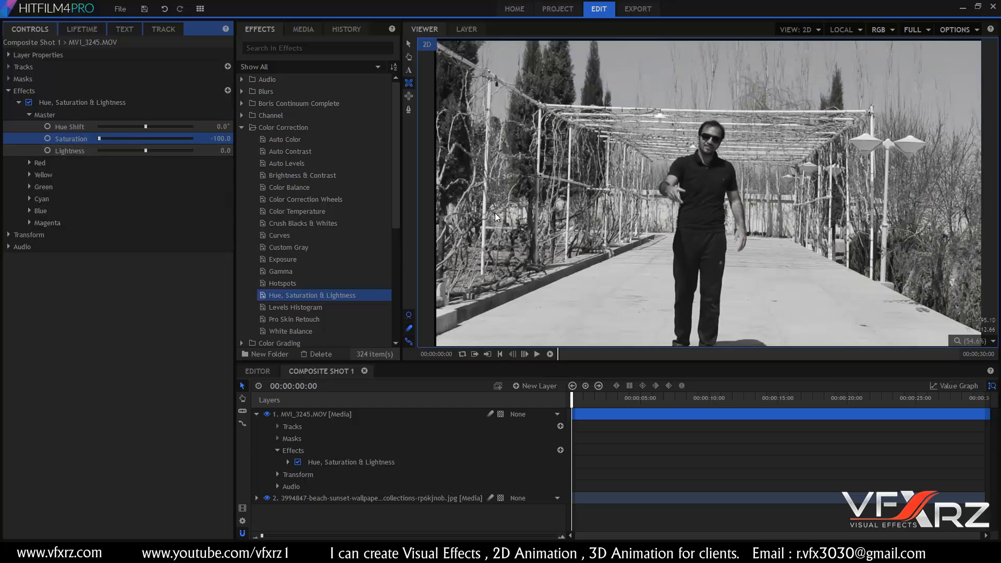
left_click_drag(100, 139, 205, 144)
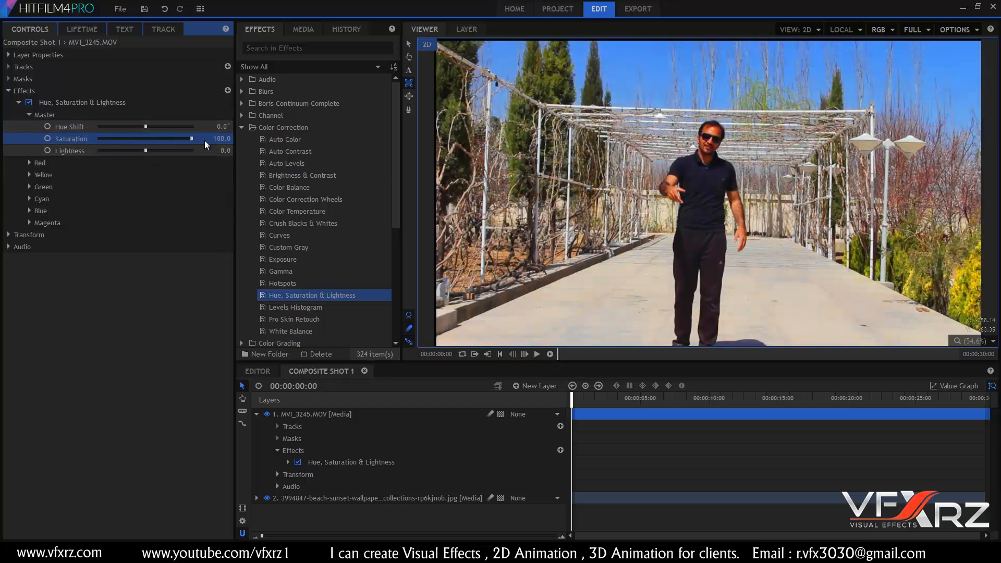
left_click(182, 134)
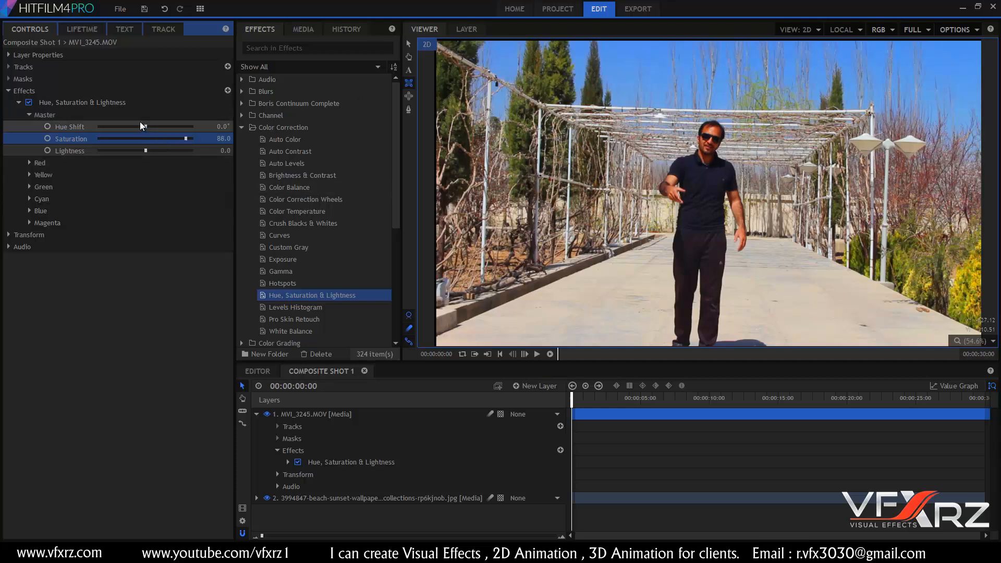
left_click_drag(145, 126, 139, 150)
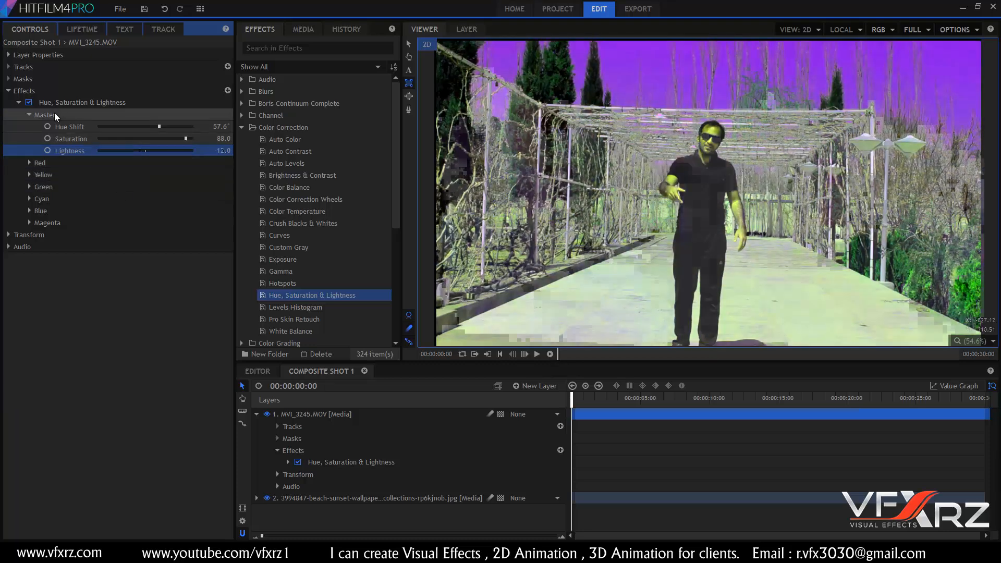
Delete the Hue, Saturation & Lightness effect from the MVI_3245.MOV layer and collapse the Color Correction category.
left_click(68, 104)
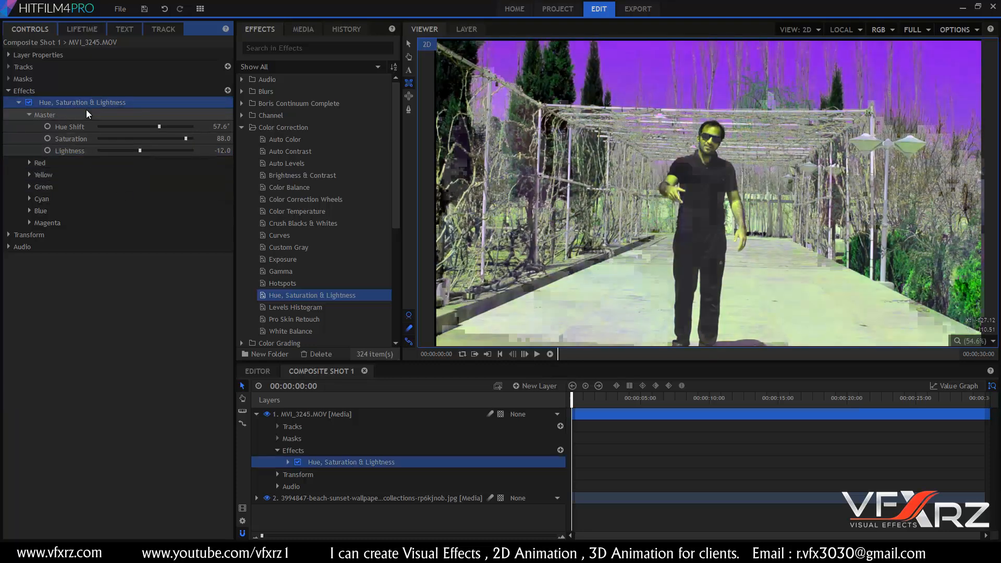
key("Delete")
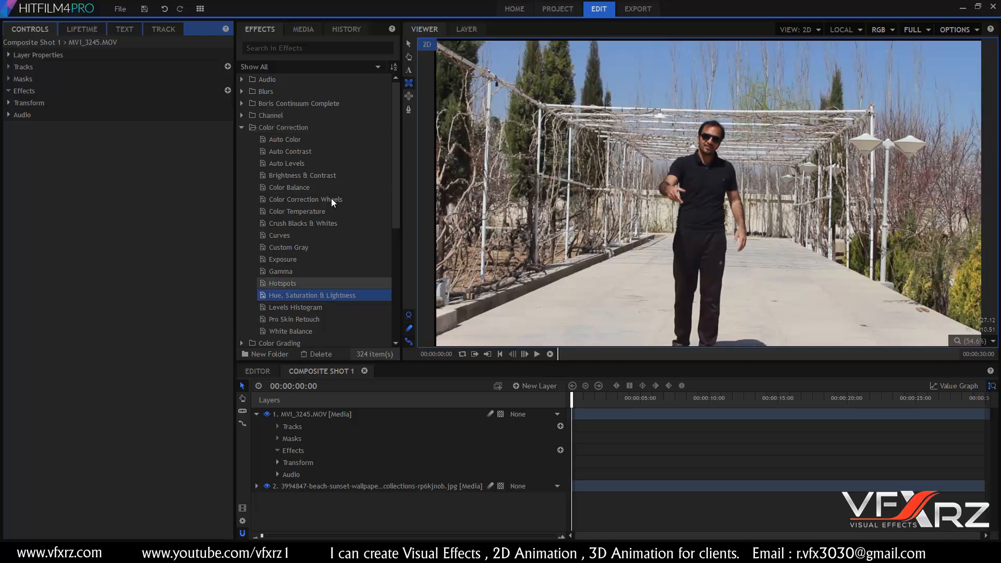
scroll(318, 263, "down", 1)
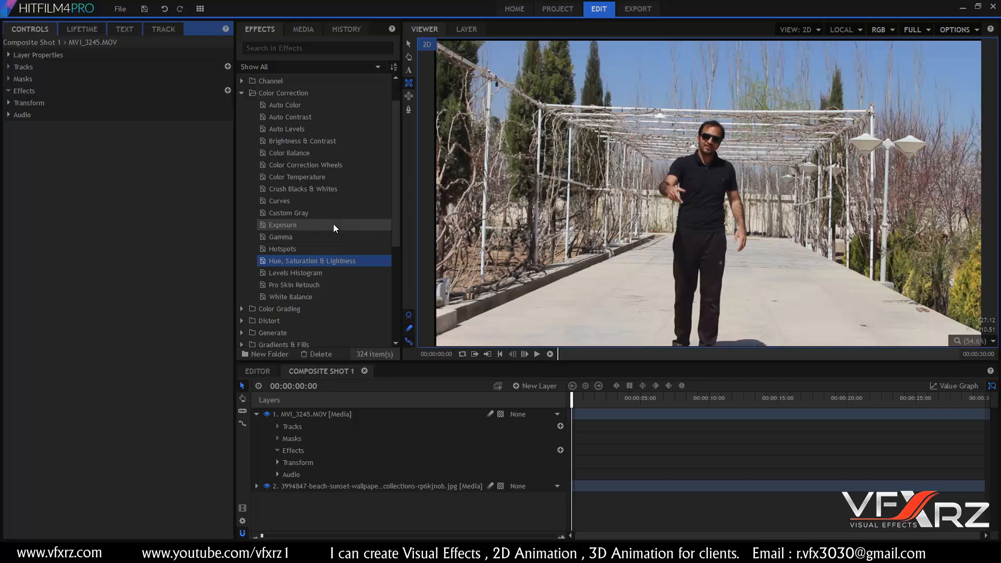
left_click(242, 92)
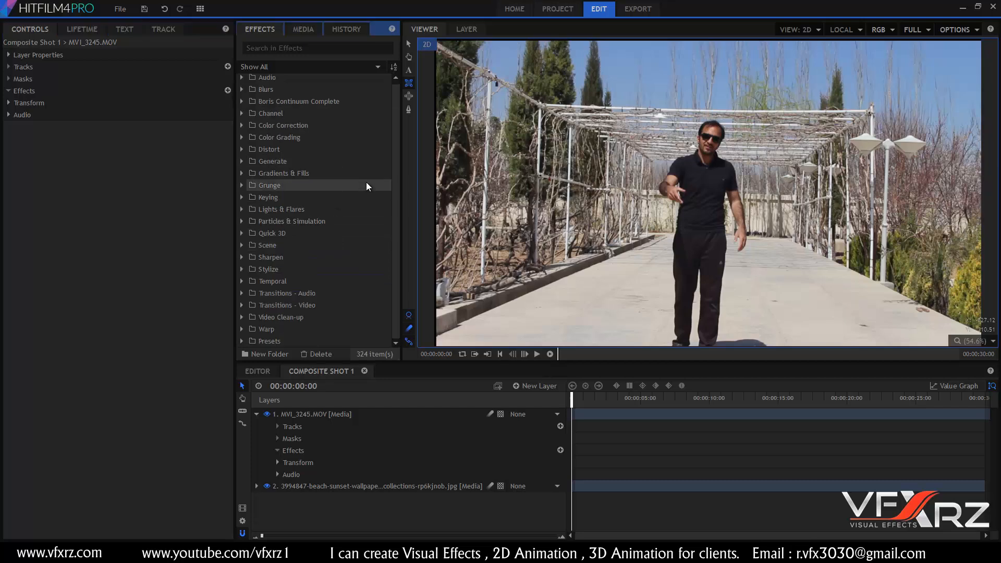
Apply the Twirl effect from the Distort category to the MVI_3245.MOV layer and expand its settings.
left_click(242, 150)
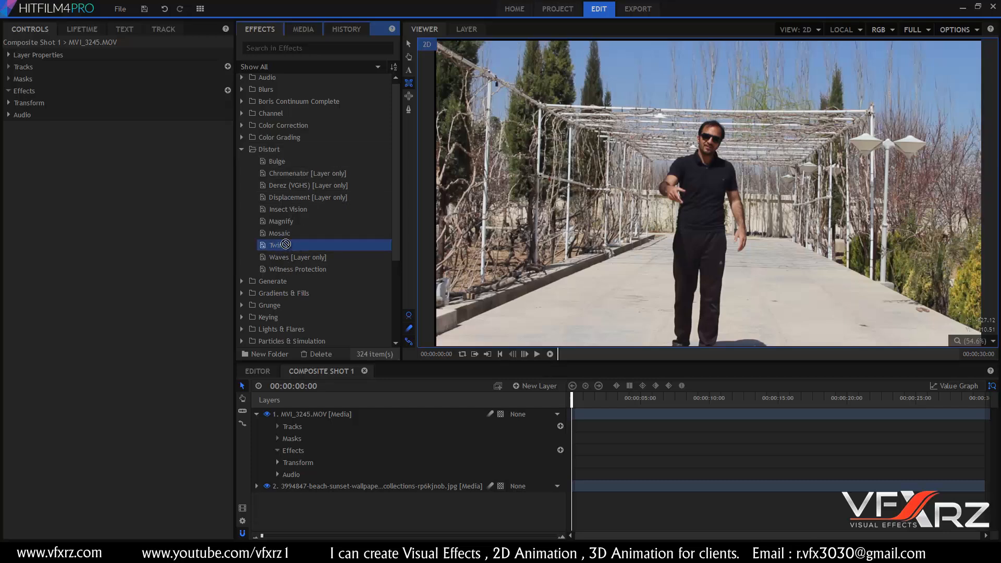
left_click_drag(284, 244, 309, 411)
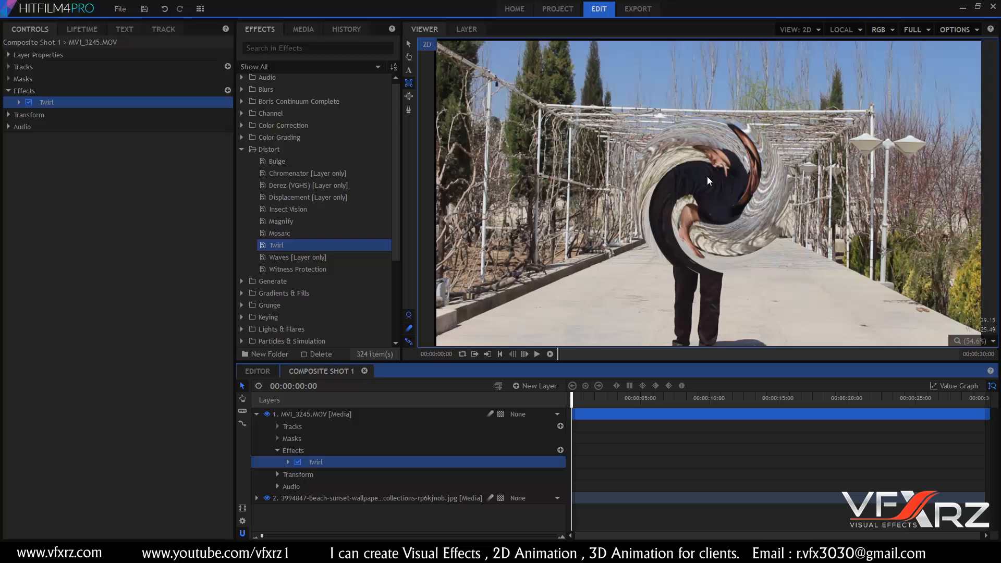
left_click(18, 103)
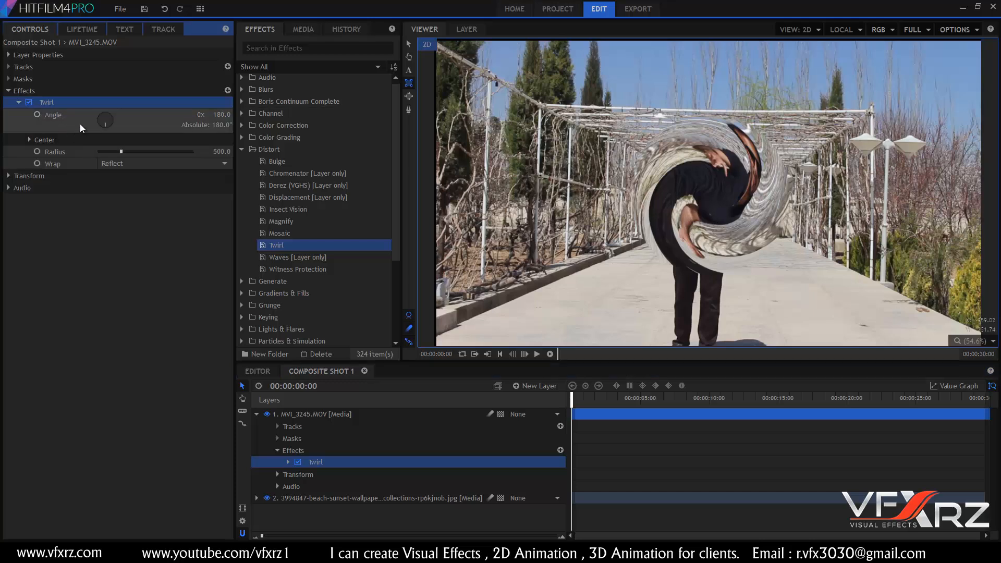
Set the Twirl effect's angle to -51°, its center position to 15, 0 and its radius to 900.5.
left_click_drag(110, 127, 93, 109)
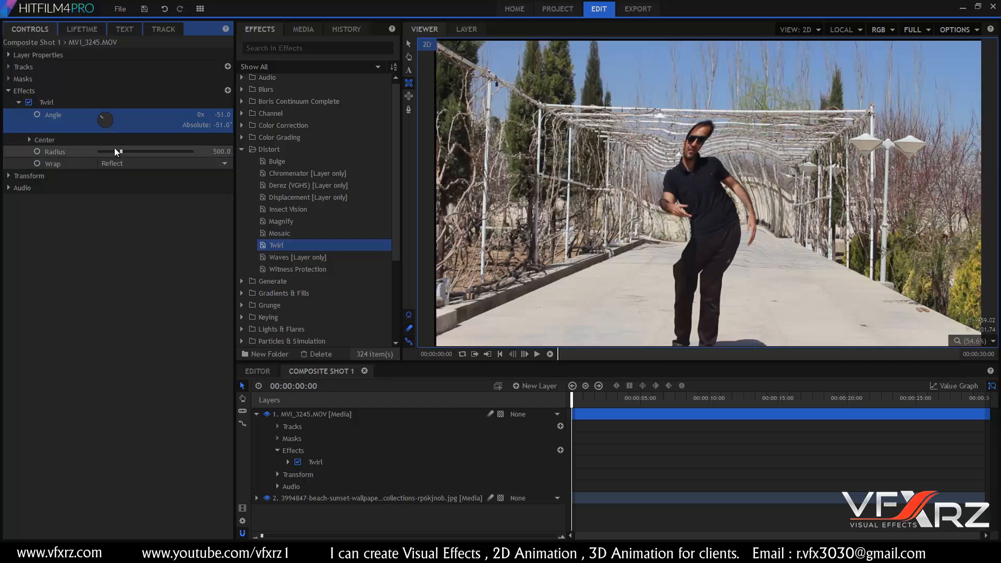
left_click(29, 140)
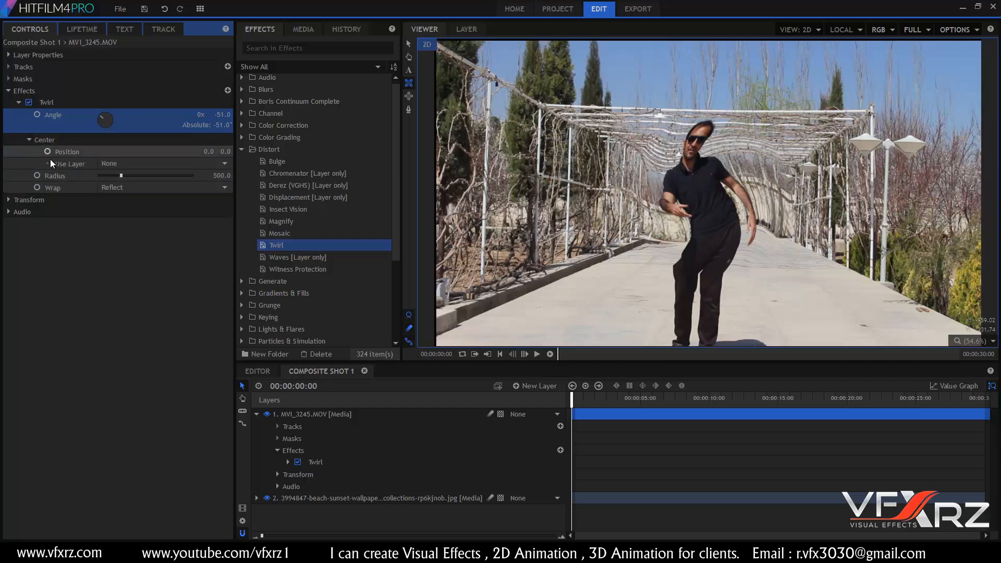
left_click_drag(208, 152, 183, 151)
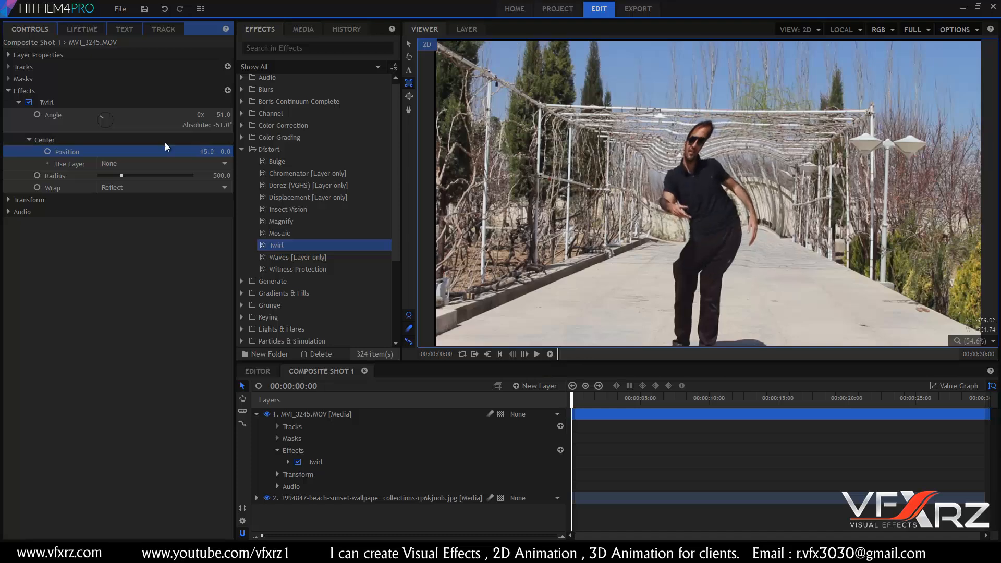
left_click(29, 140)
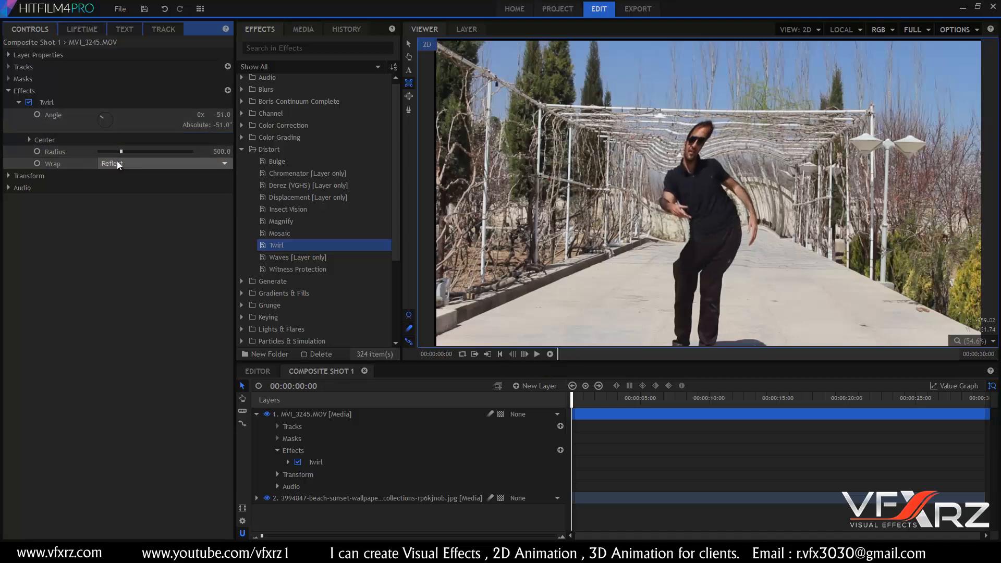
left_click_drag(133, 154, 242, 155)
left_click_drag(176, 156, 141, 161)
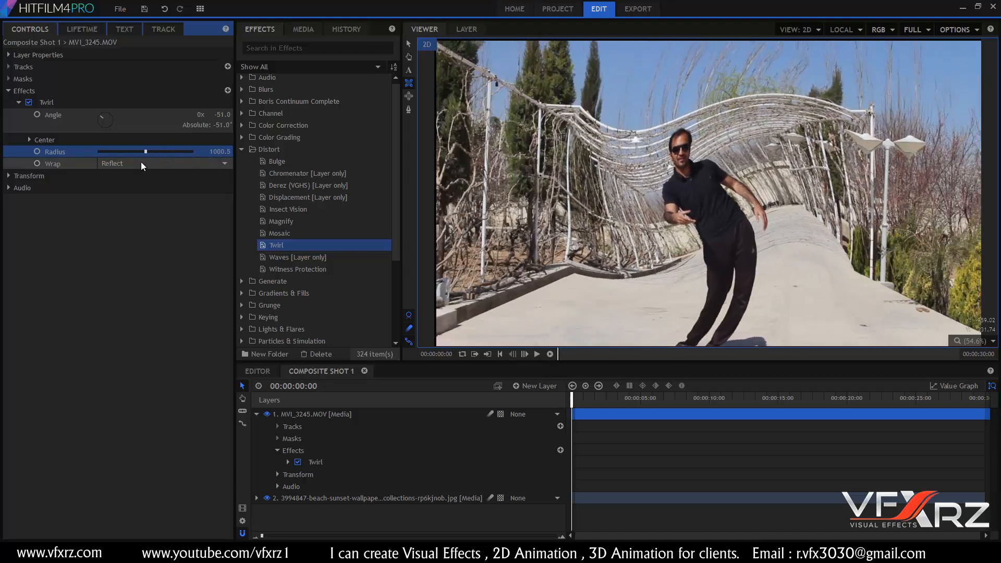
Delete the Twirl effect from the MVI_3245.MOV layer.
left_click(42, 89)
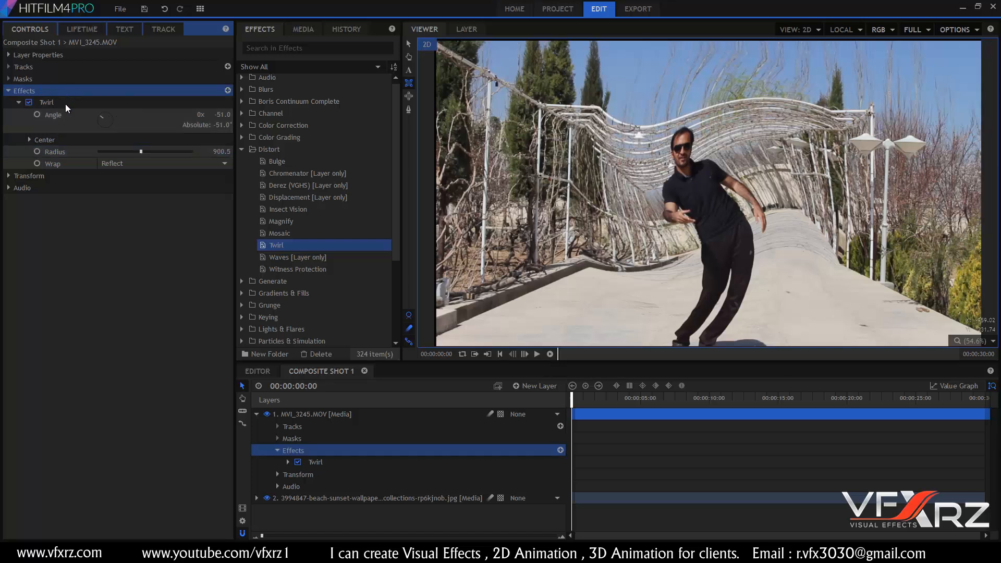
left_click(55, 102)
key("Delete")
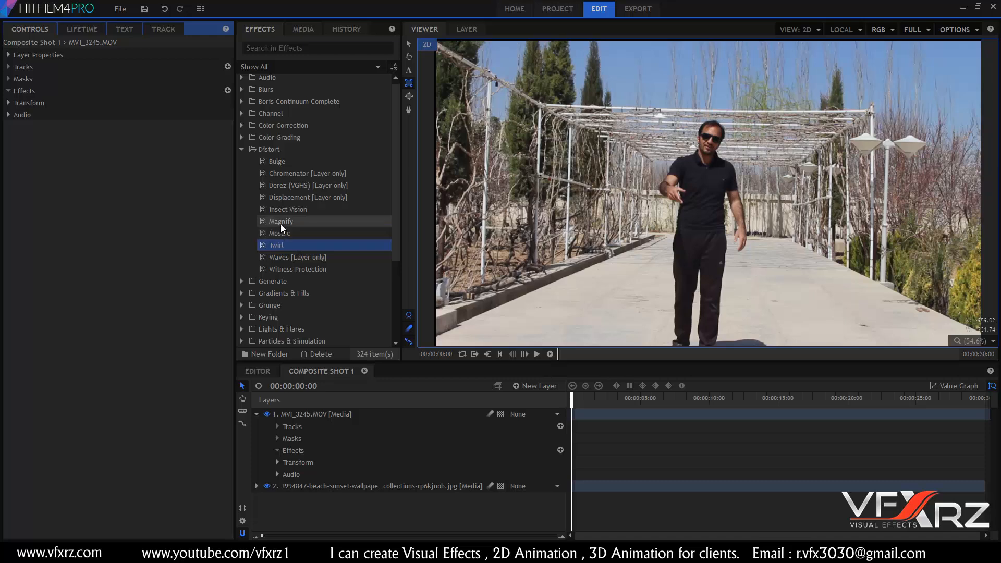
Apply the Magnify effect to the MVI_3245.MOV layer with radius 210, magnification 1.81 and center -33, 122 over the man's face.
left_click_drag(280, 224, 320, 415)
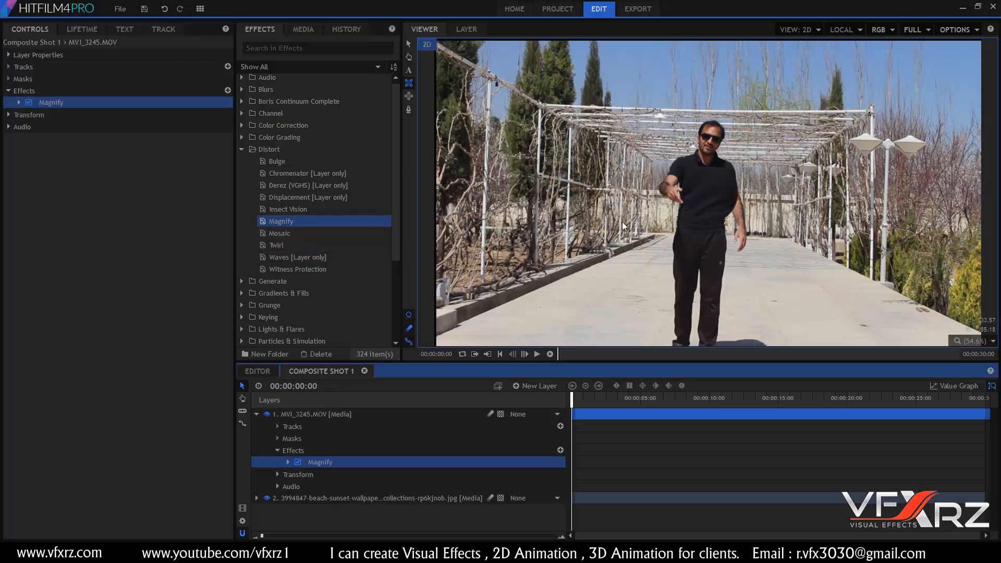
left_click(19, 103)
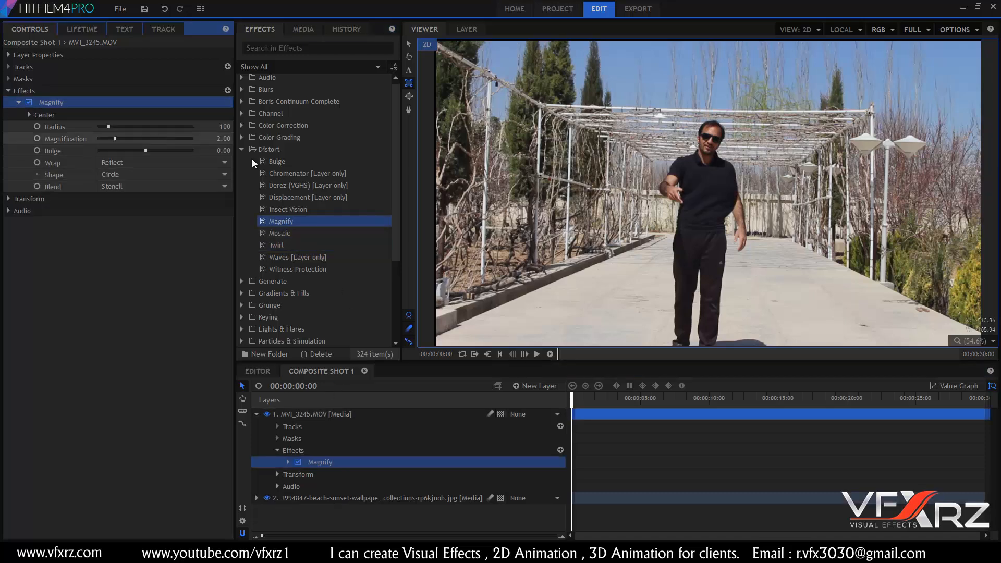
mouse_move(118, 125)
left_mouse_down()
mouse_move(147, 126)
mouse_move(92, 138)
mouse_move(115, 137)
left_mouse_up()
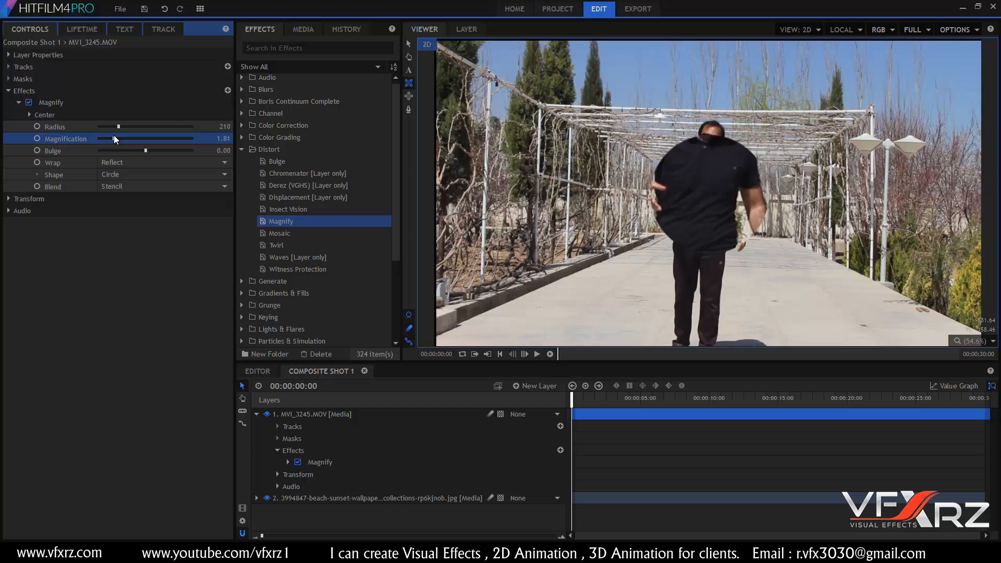
left_click(29, 114)
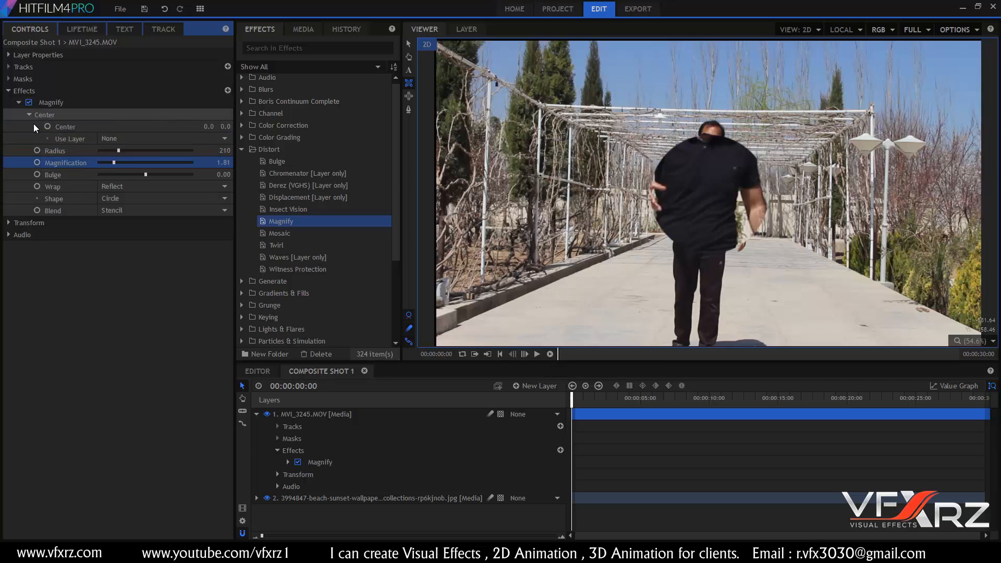
mouse_move(209, 130)
left_mouse_down()
mouse_move(239, 127)
mouse_move(226, 126)
left_mouse_up()
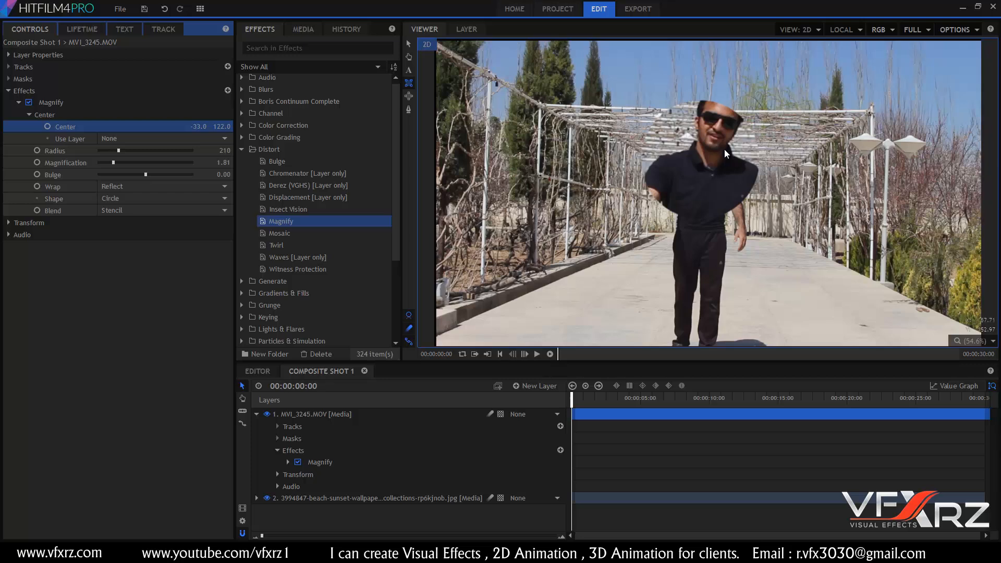
Delete the Magnify effect from the MVI_3245.MOV layer and collapse the Distort category.
left_click(77, 107)
key("Delete")
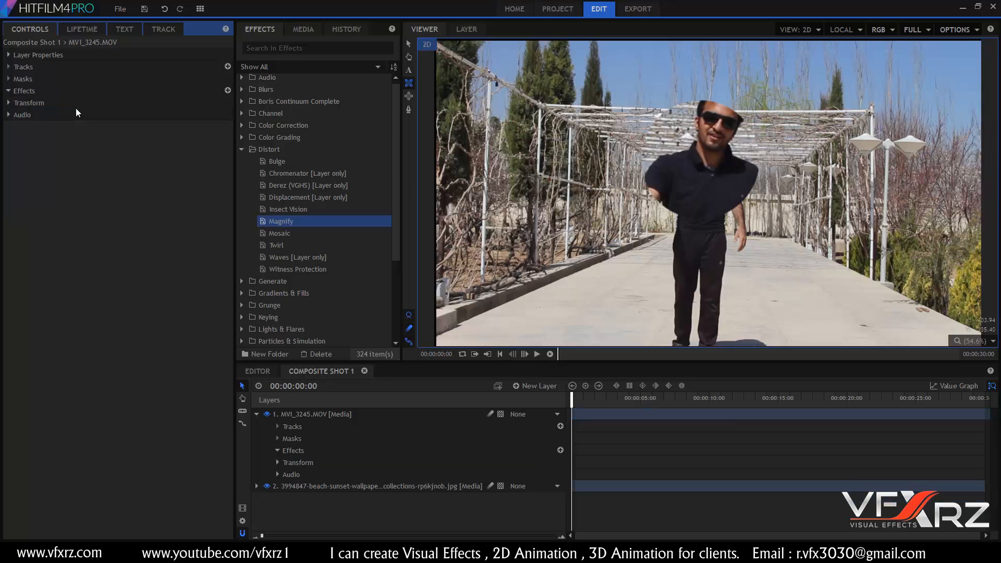
left_click(242, 149)
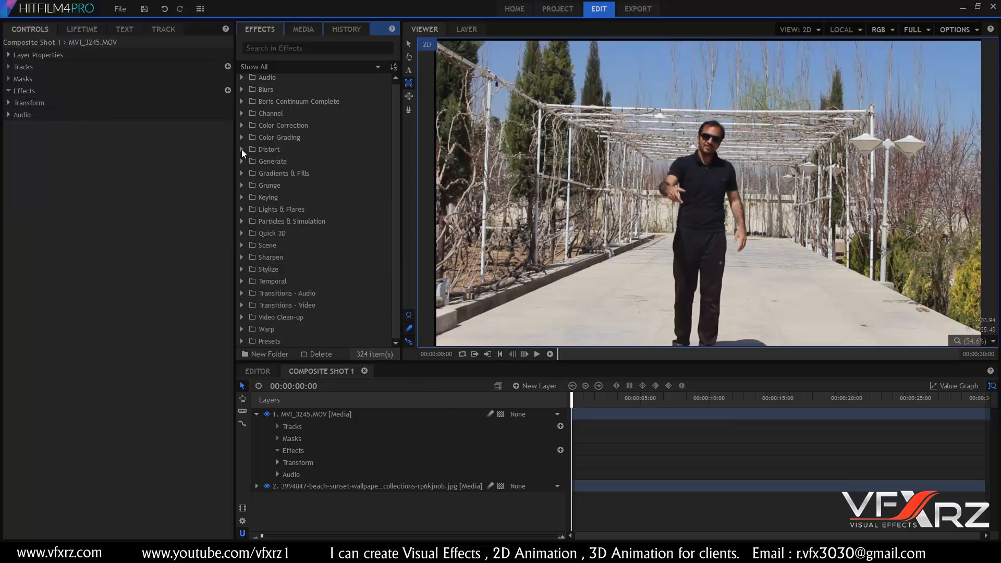
Apply the Clouds effect from the Generate category to the MVI_3245.MOV layer.
left_click(241, 161)
scroll(359, 236, "down", 3)
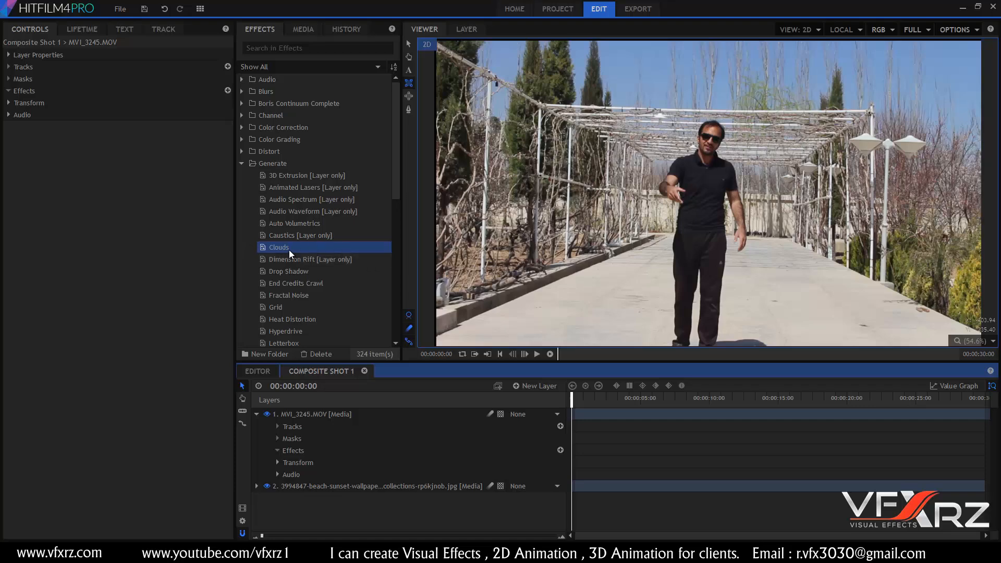
left_click_drag(287, 249, 327, 410)
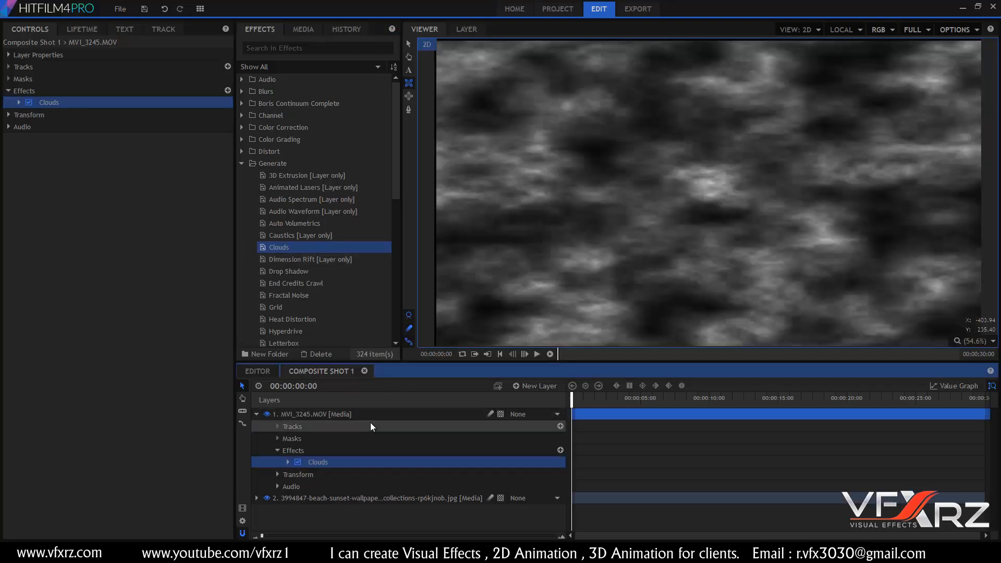
Set the Clouds effect's shape to frequency 1.49, Frequency Rel X 1.28, iterations 5 and seed 3200.
left_click(20, 106)
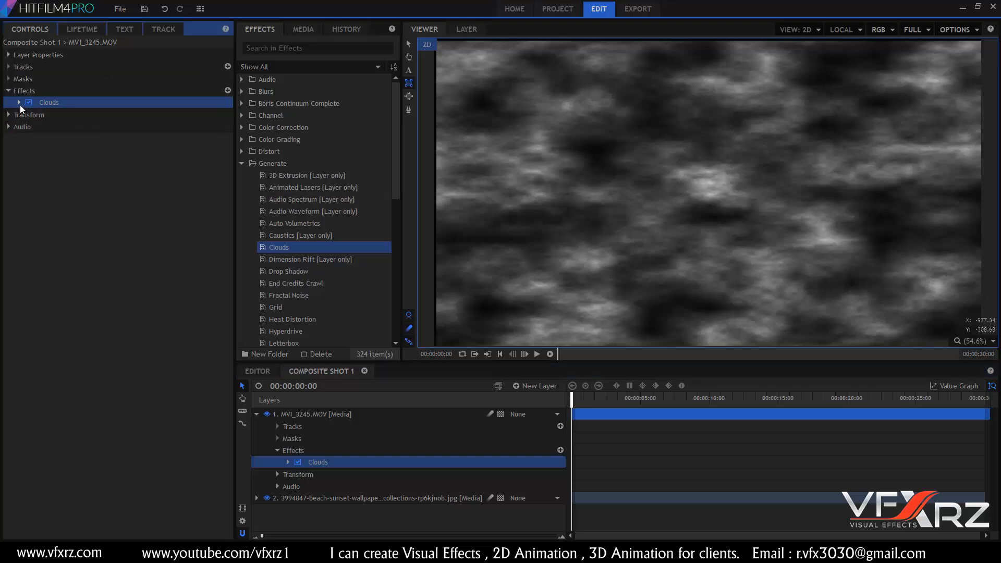
left_click(20, 105)
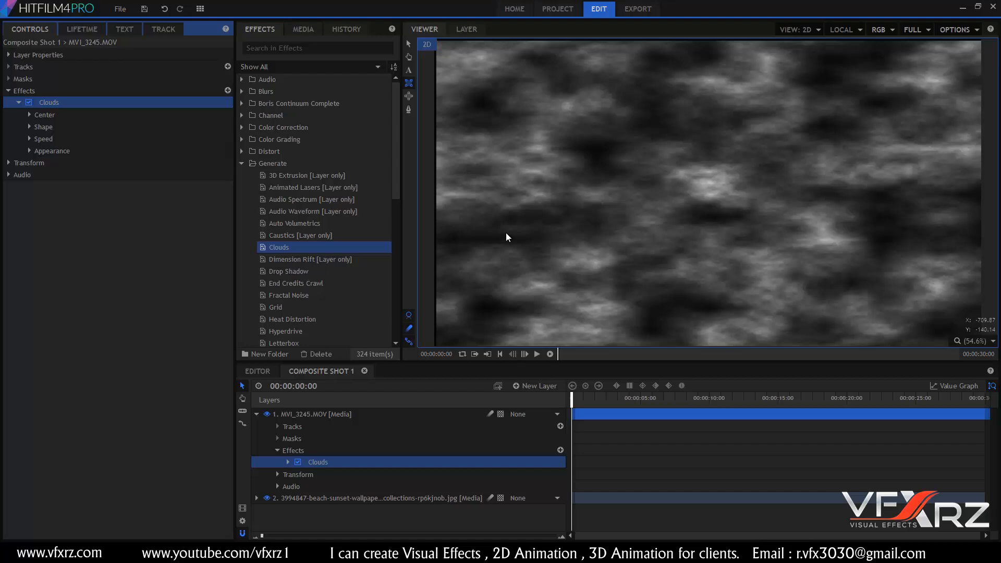
left_click(30, 114)
left_click(28, 114)
left_click(27, 125)
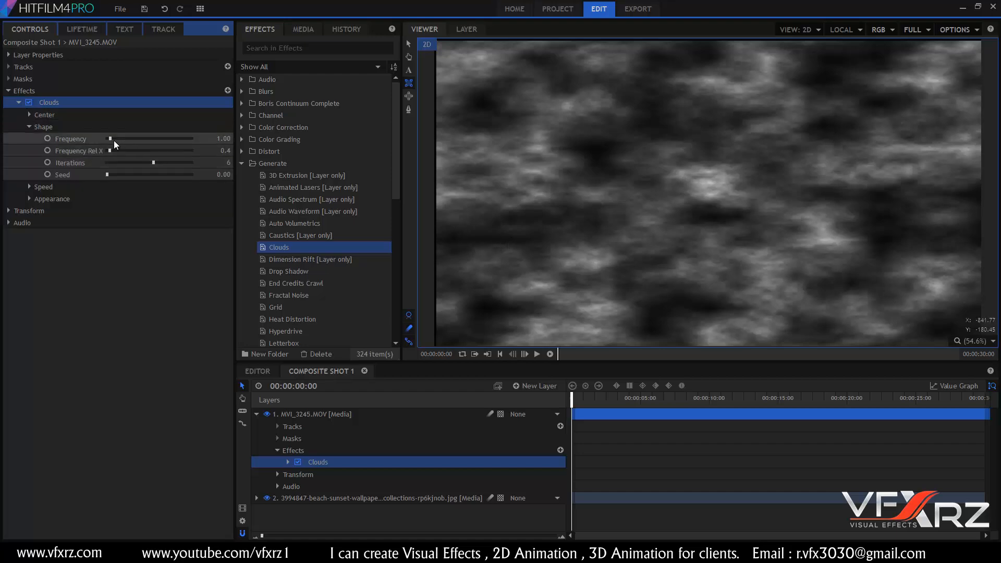
mouse_move(113, 140)
left_mouse_down()
mouse_move(160, 140)
mouse_move(112, 141)
mouse_move(143, 151)
mouse_move(117, 154)
left_mouse_up()
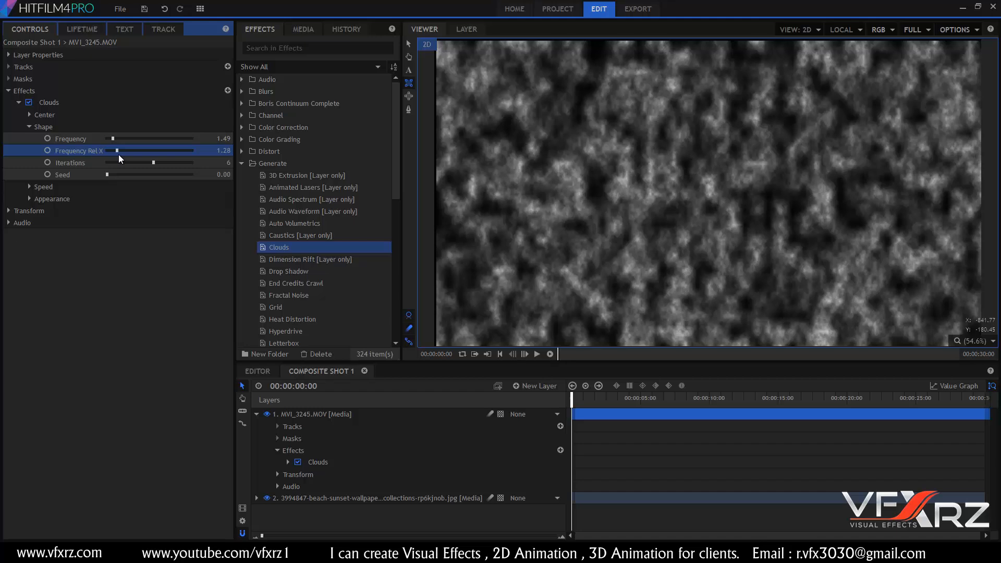
left_click_drag(127, 161, 141, 198)
Set the Clouds X speed to -737.28 and preview the motion by scrubbing to 00:00:03:06 and back to 00:00:02:04.
left_click(29, 186)
left_click_drag(570, 400, 617, 397)
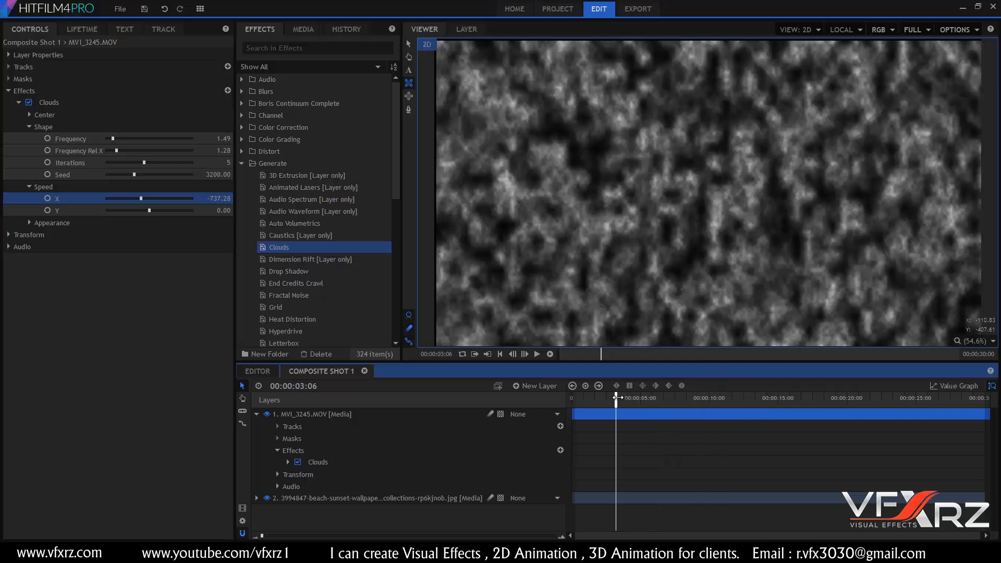
left_click_drag(615, 400, 601, 400)
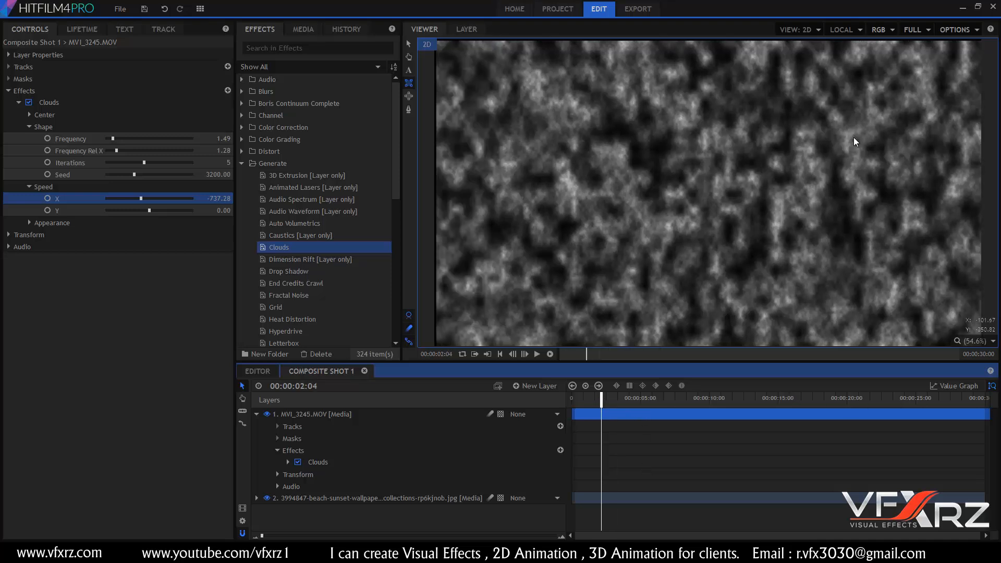
Delete the Clouds effect from the MVI_3245.MOV layer and apply the Radio Waves effect from the Generate category to it.
left_click(81, 104)
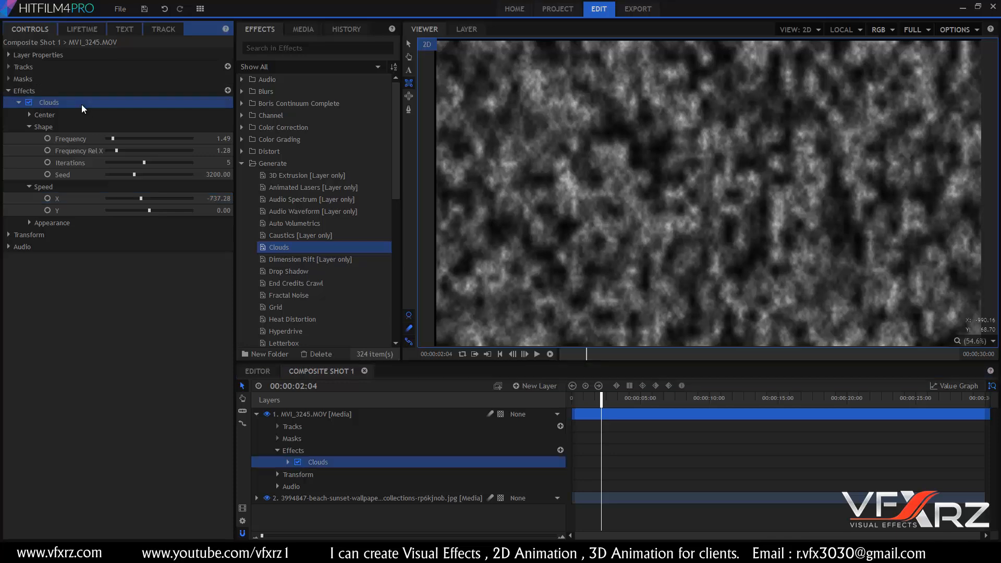
key("Delete")
scroll(336, 214, "down", 2)
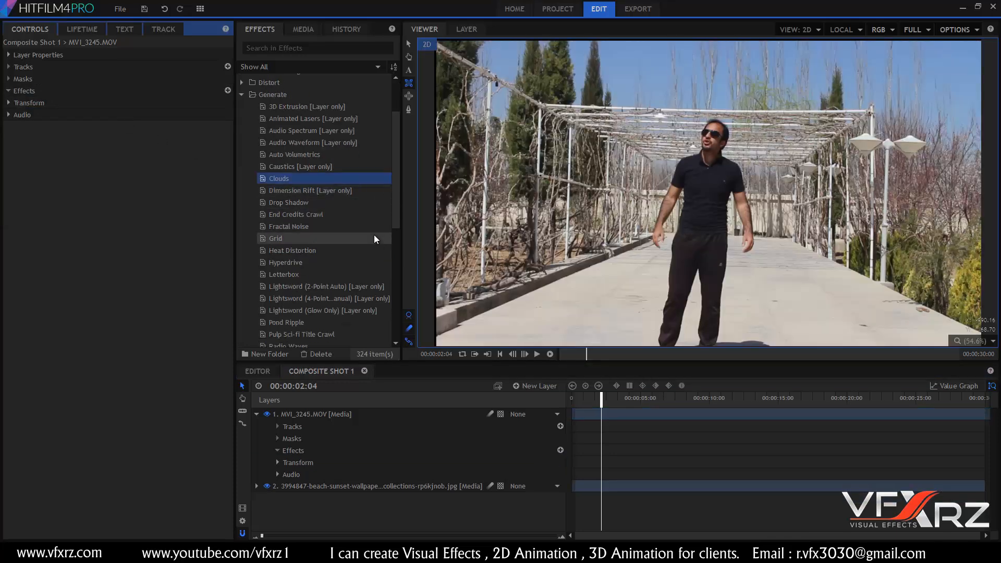
scroll(374, 234, "down", 1)
scroll(374, 235, "down", 2)
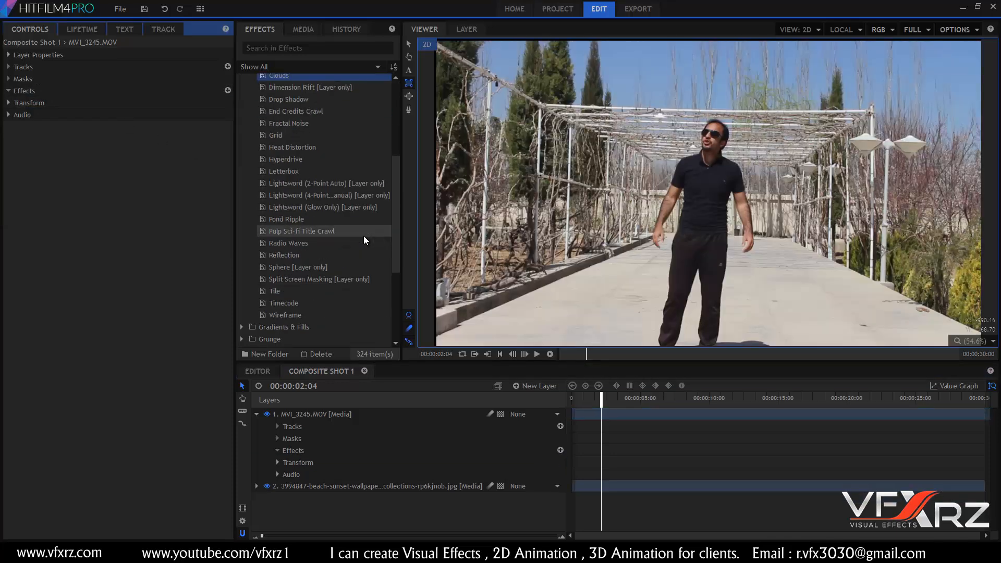
left_click(289, 243)
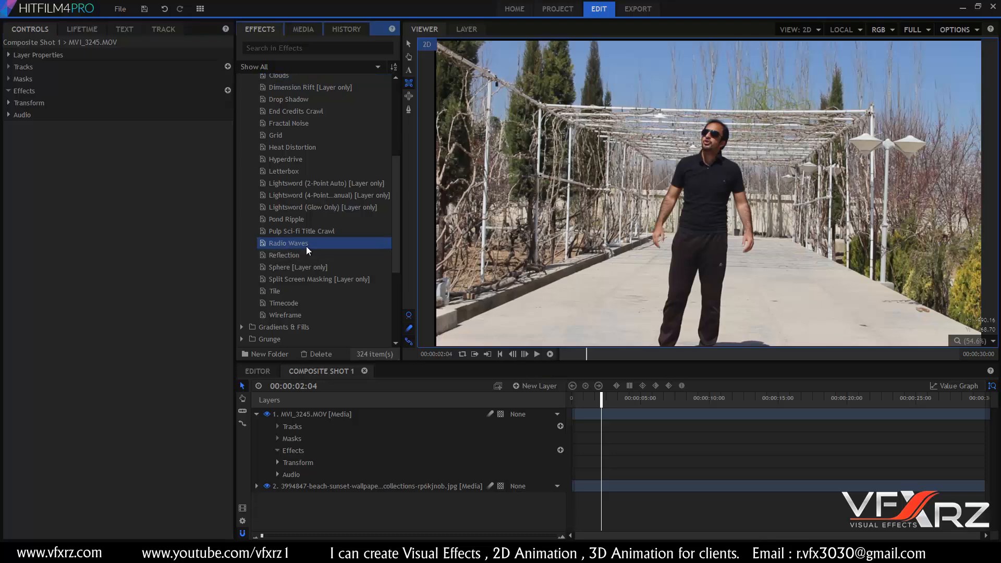
left_click_drag(305, 246, 348, 415)
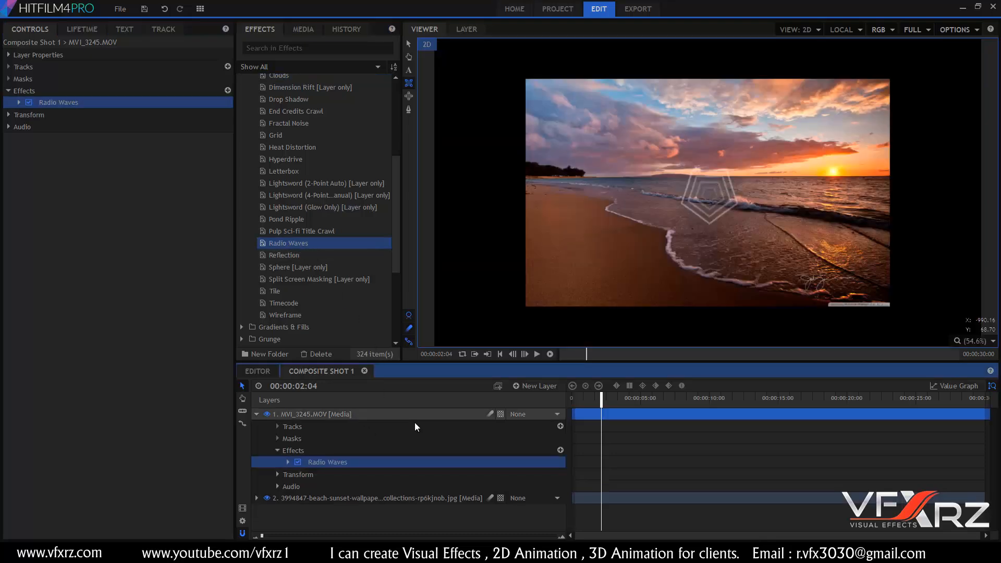
Show the Shape settings of the Radio Waves effect and open its list of shape types.
left_click(19, 102)
left_click(30, 127)
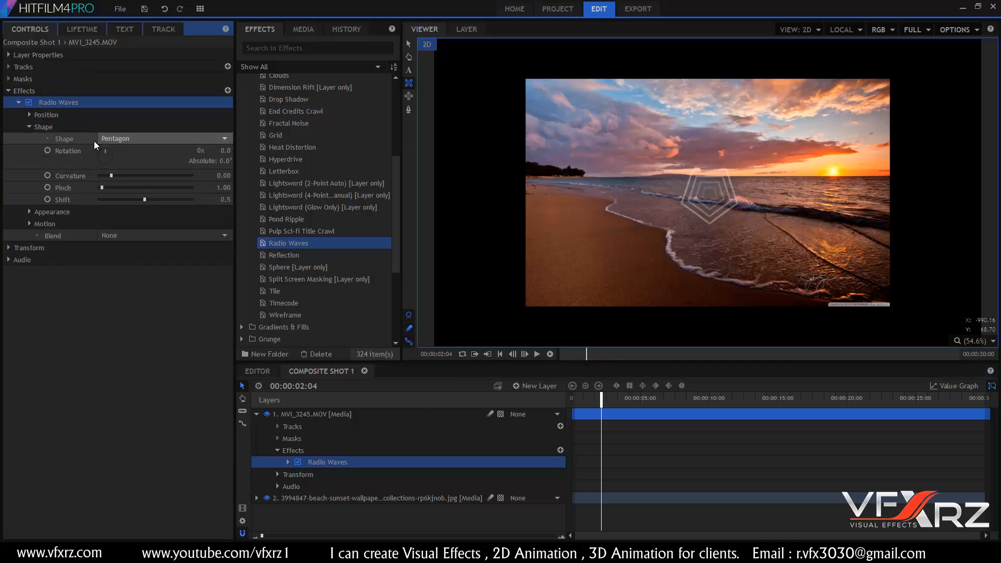
left_click(134, 139)
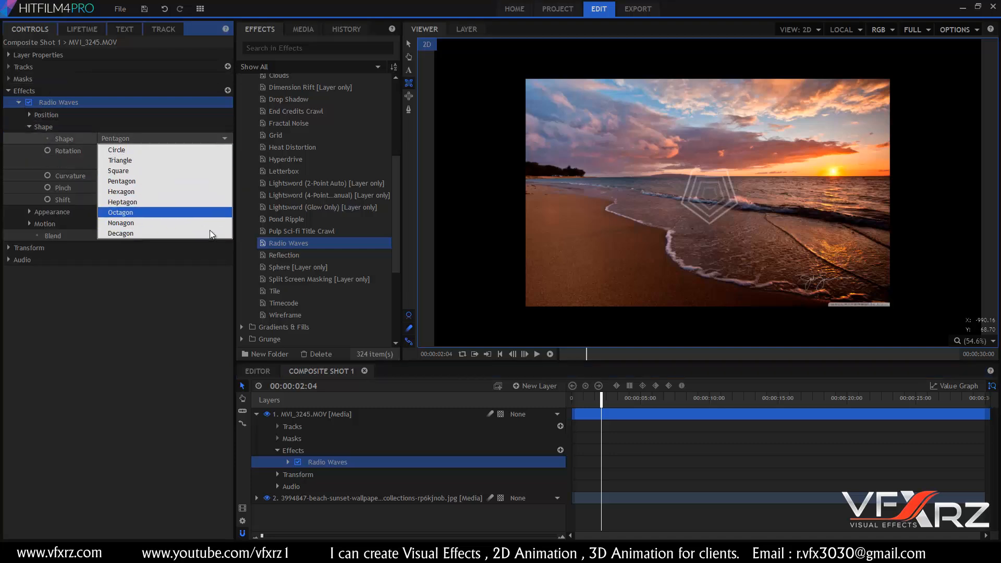
Set the Radio Waves shape to Circle and raise its opacity to 0.64.
left_click(154, 149)
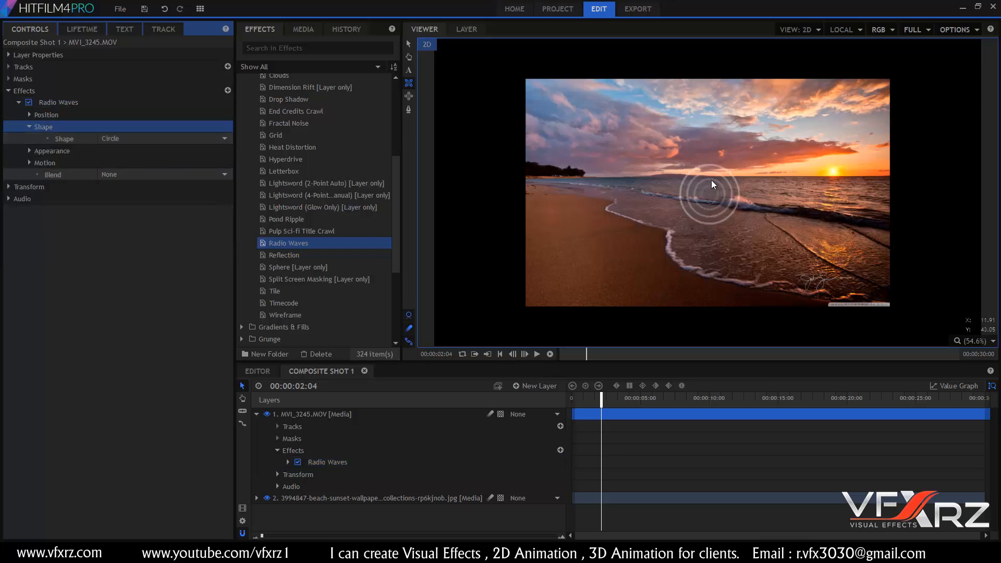
left_click(29, 150)
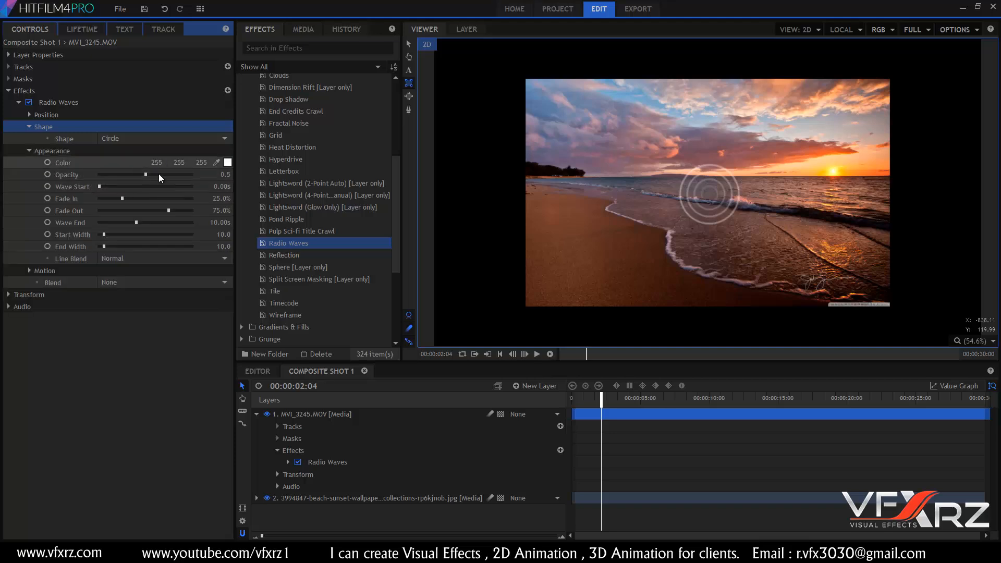
left_click_drag(146, 174, 167, 174)
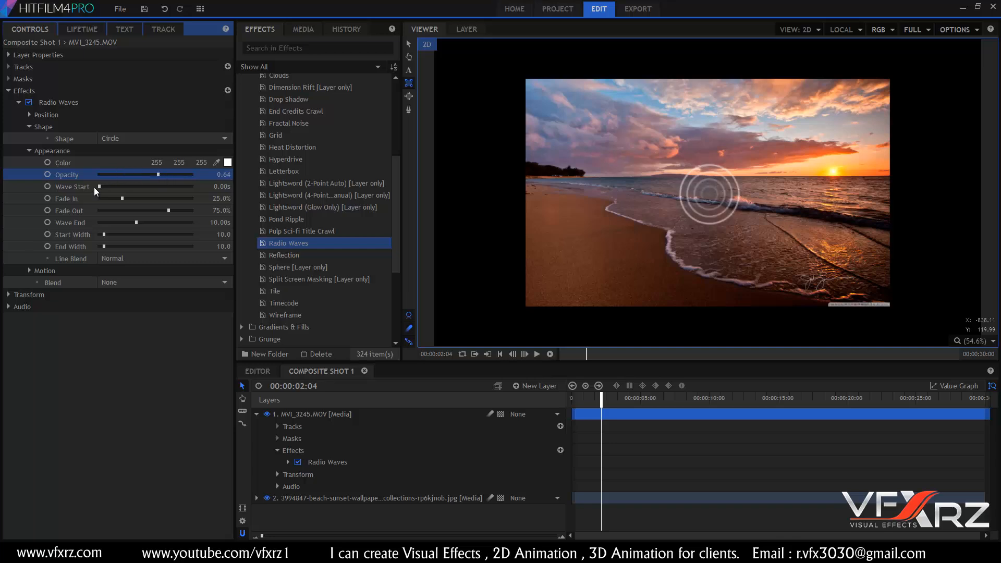
Set the Radio Waves fade-in to 21% and the start width to 8.0.
left_click_drag(99, 186, 119, 206)
scroll(728, 189, "up", 2)
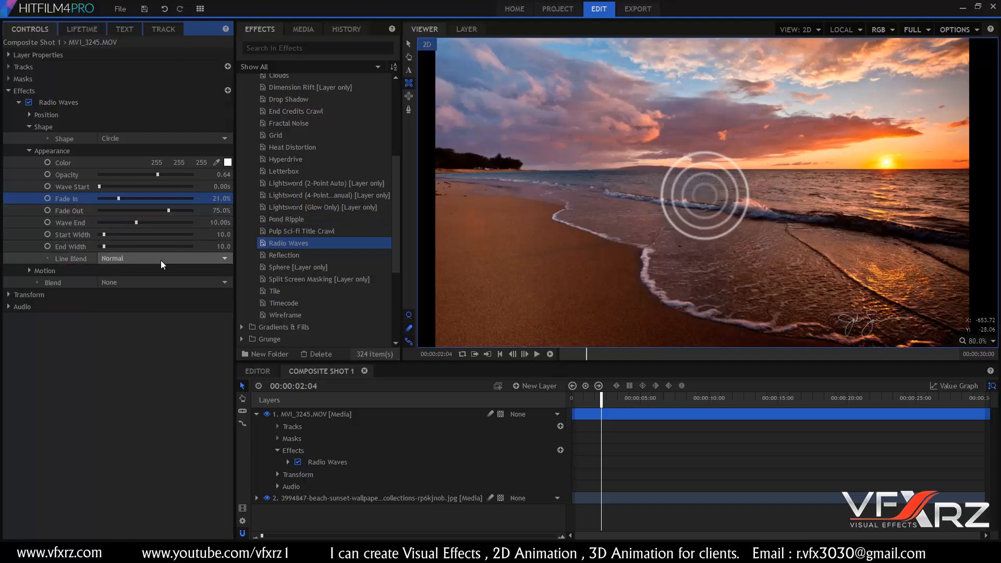
mouse_move(104, 236)
left_mouse_down()
mouse_move(132, 237)
mouse_move(89, 237)
mouse_move(230, 255)
mouse_move(74, 240)
mouse_move(135, 245)
mouse_move(80, 244)
mouse_move(103, 243)
left_mouse_up()
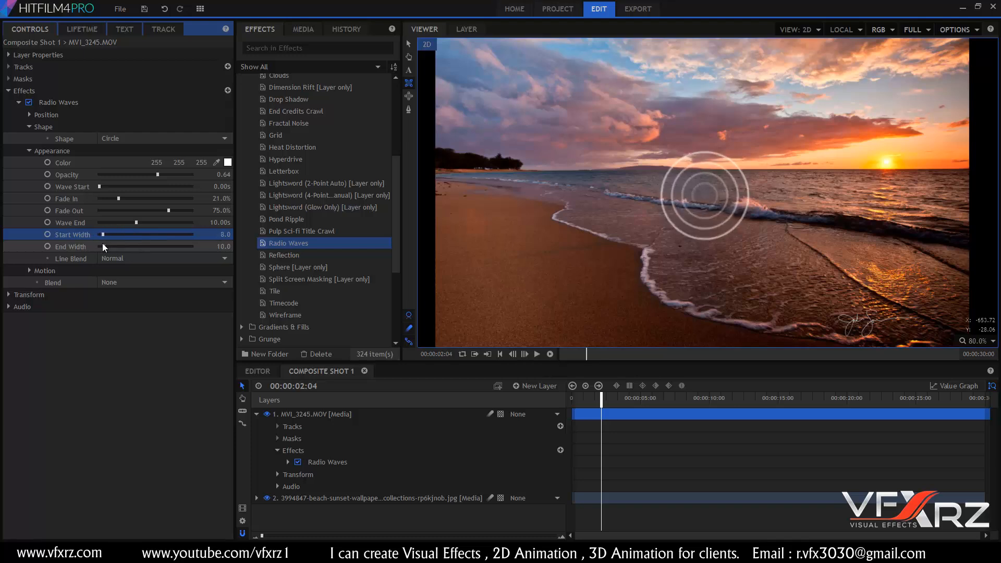
Set the Radio Waves frequency to 8.00 and change its shape to Nonagon.
left_click(31, 271)
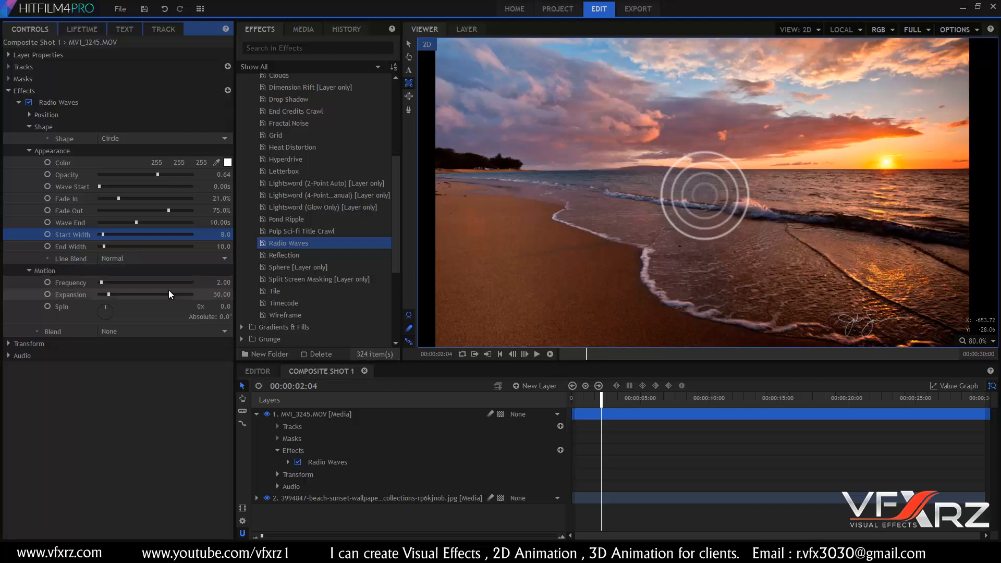
mouse_move(102, 282)
left_mouse_down()
mouse_move(124, 281)
mouse_move(106, 282)
left_mouse_up()
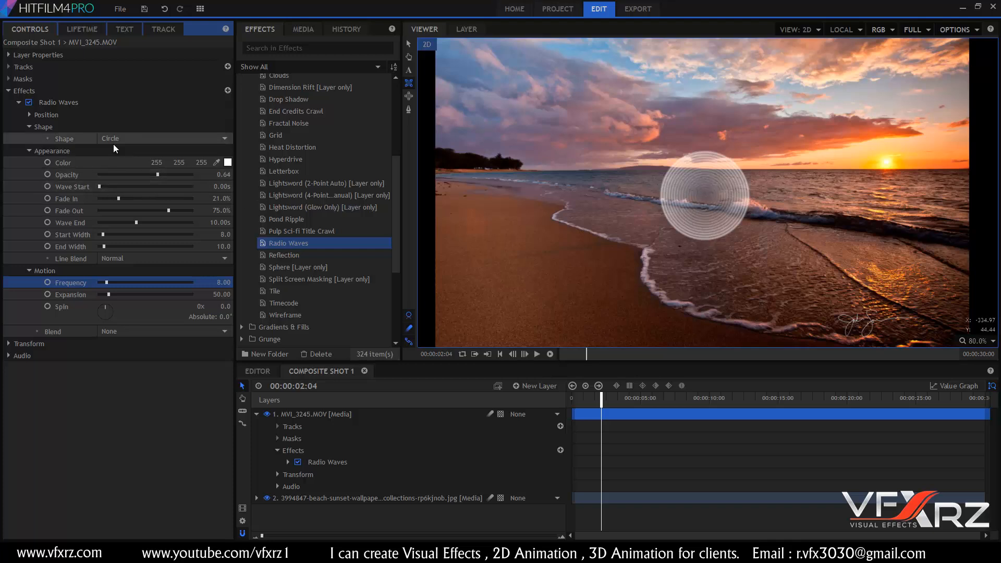
left_click(137, 139)
left_click(143, 220)
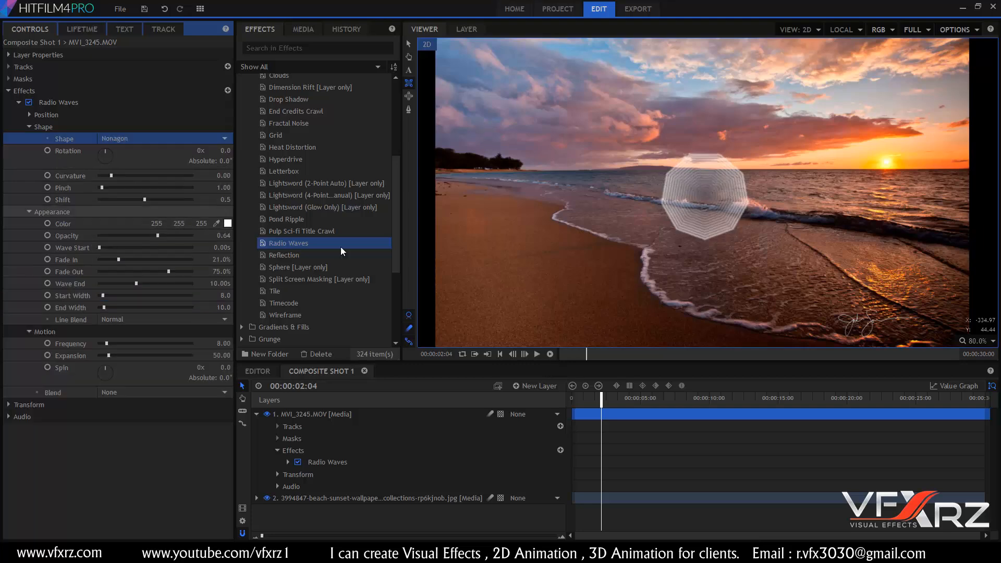
Change the shape of the Radio Waves effect to Octagon.
scroll(690, 182, "up", 2)
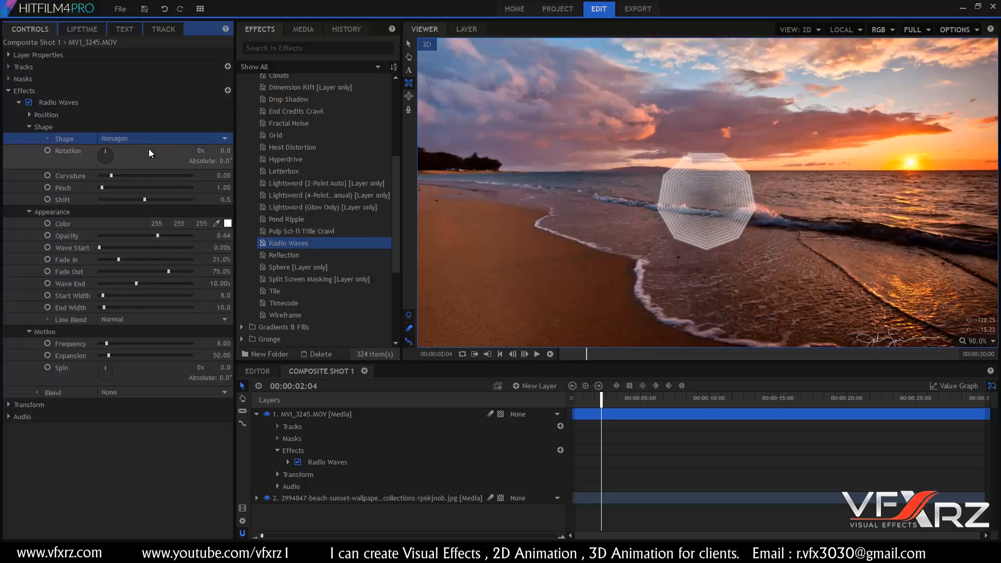
left_click(139, 140)
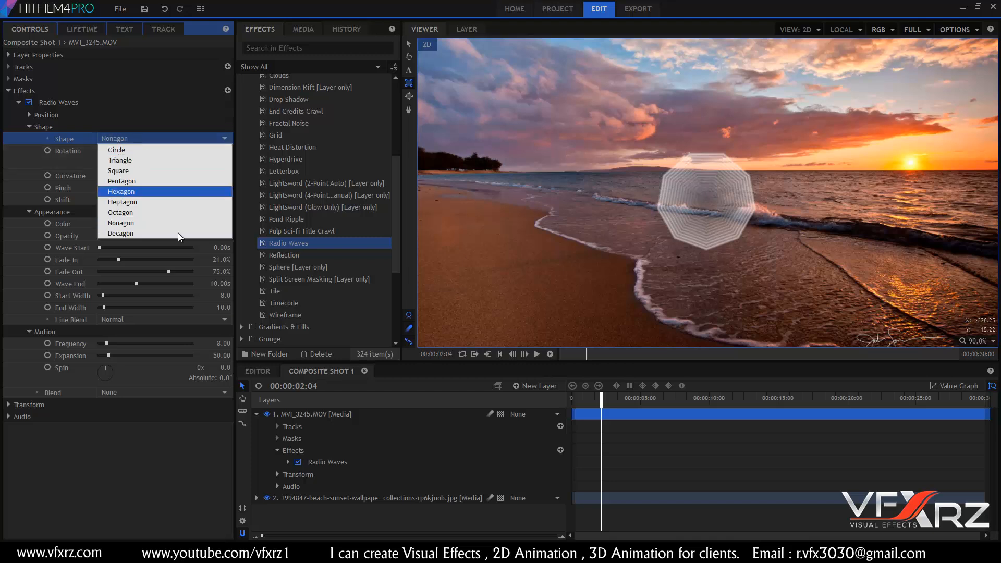
left_click(137, 212)
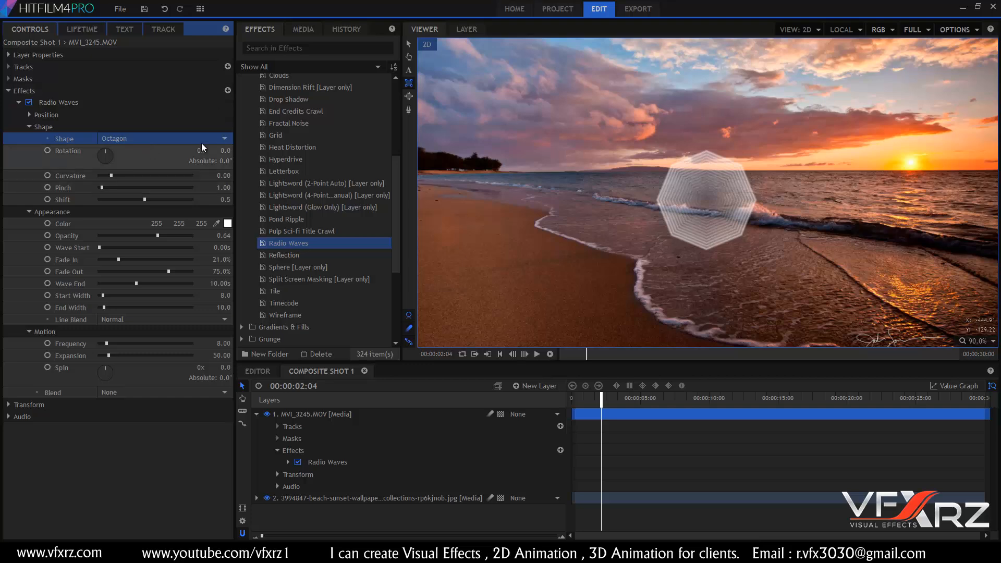
Replace the Radio Waves effect on the MVI_3245.MOV layer with the Wireframe effect.
left_click(118, 106)
key("Delete")
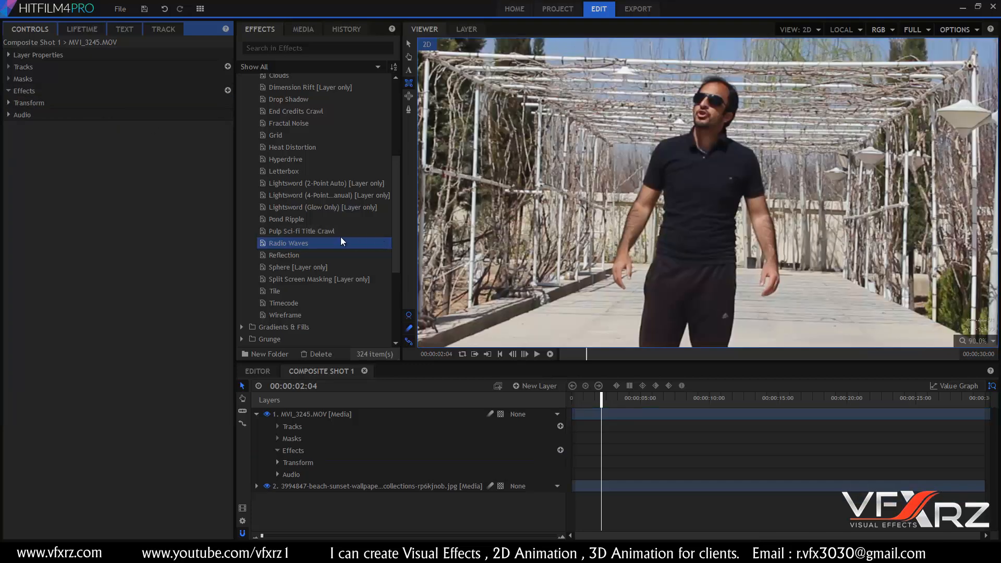
scroll(339, 239, "up", 2)
scroll(337, 234, "down", 3)
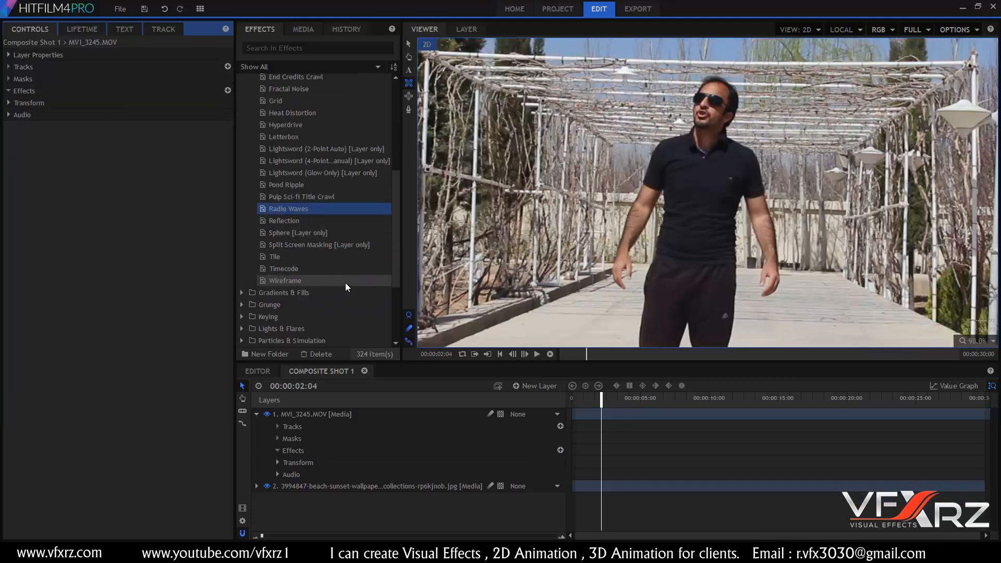
left_click_drag(284, 277, 329, 415)
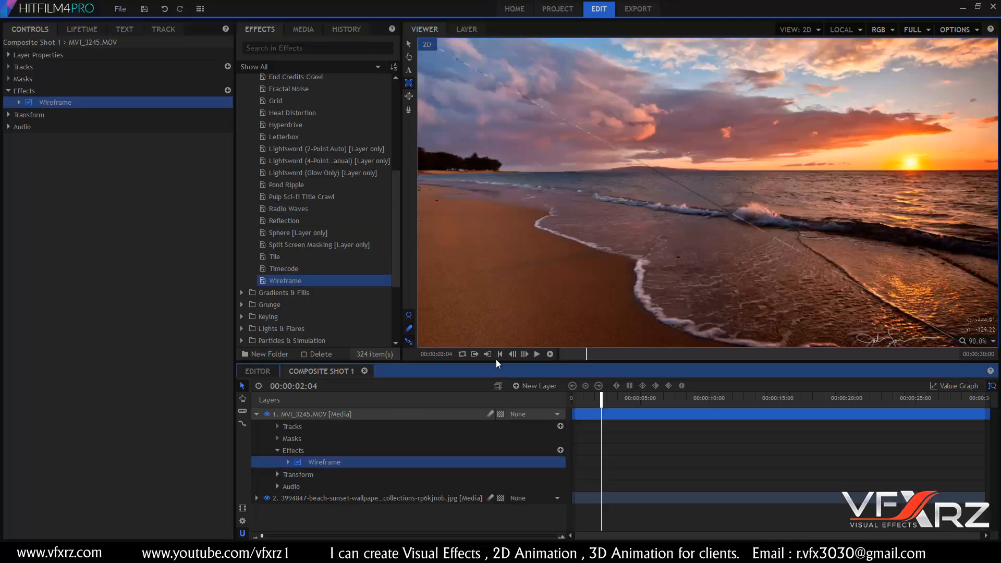
scroll(622, 196, "down", 3)
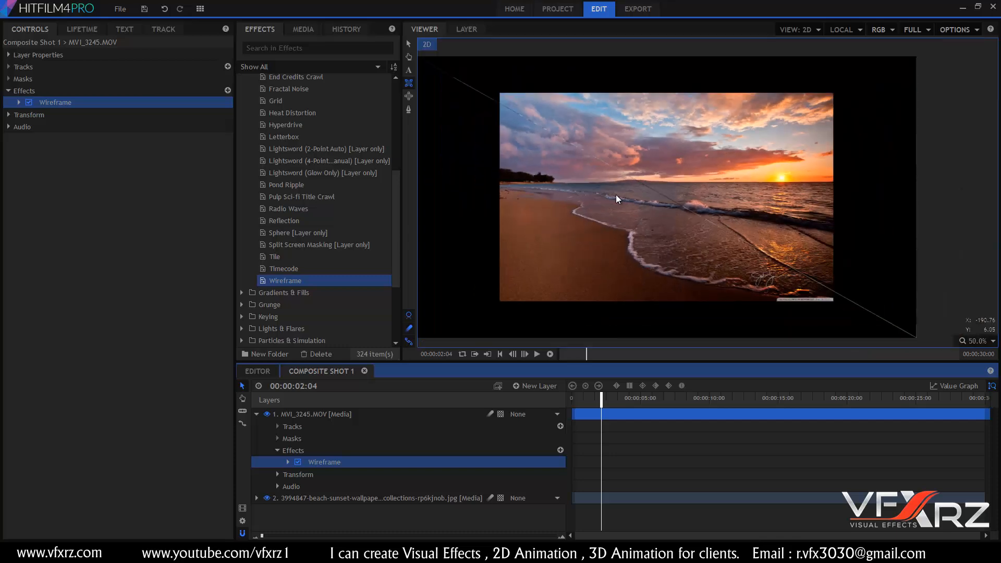
scroll(603, 195, "up", 1)
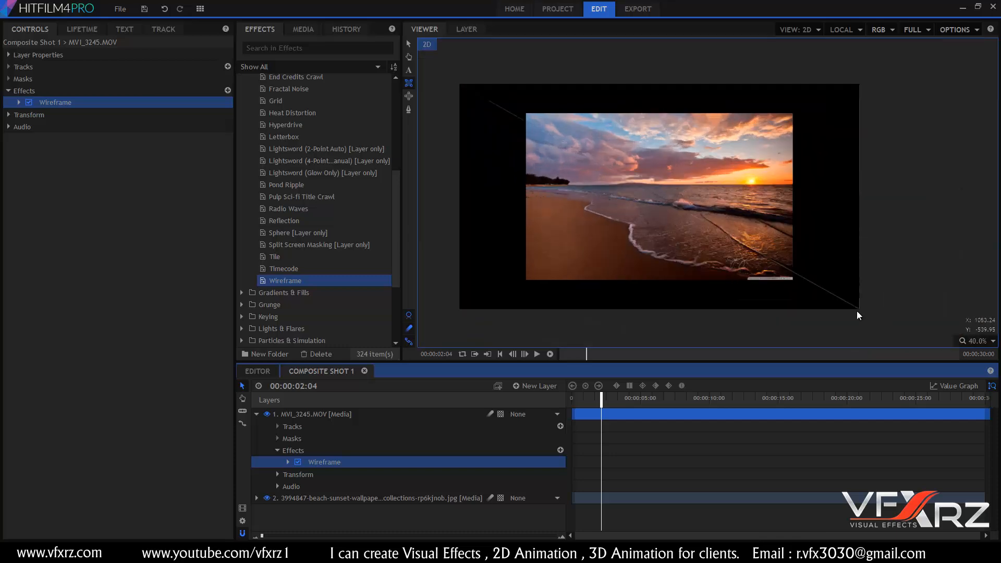
scroll(848, 183, "up", 1)
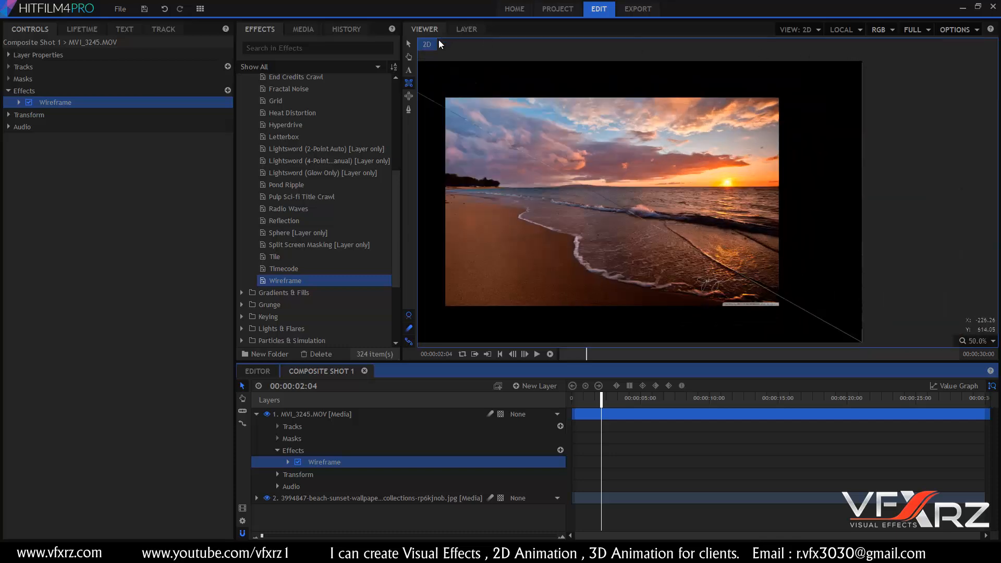
scroll(466, 89, "down", 2)
left_click_drag(539, 129, 647, 174)
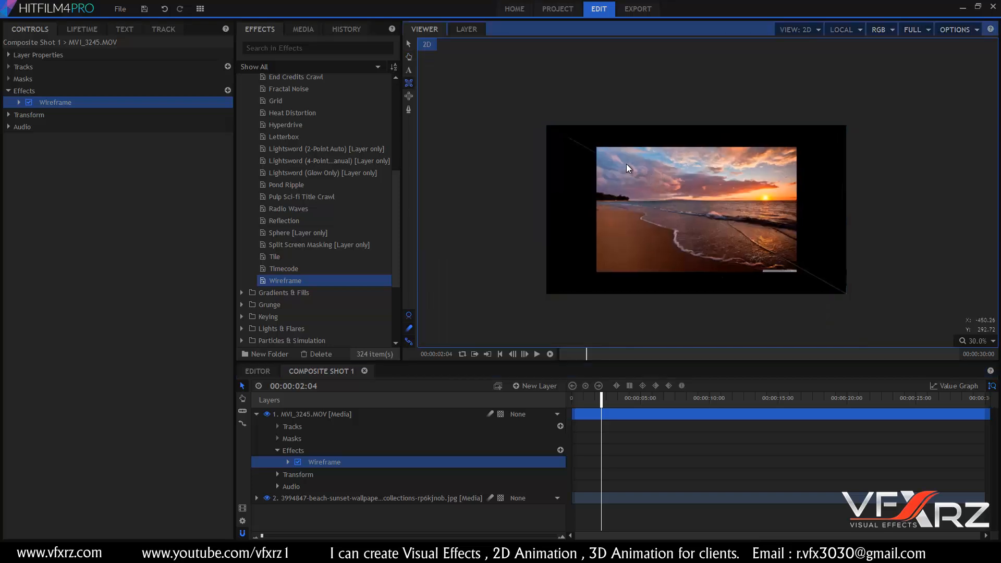
scroll(625, 167, "up", 1)
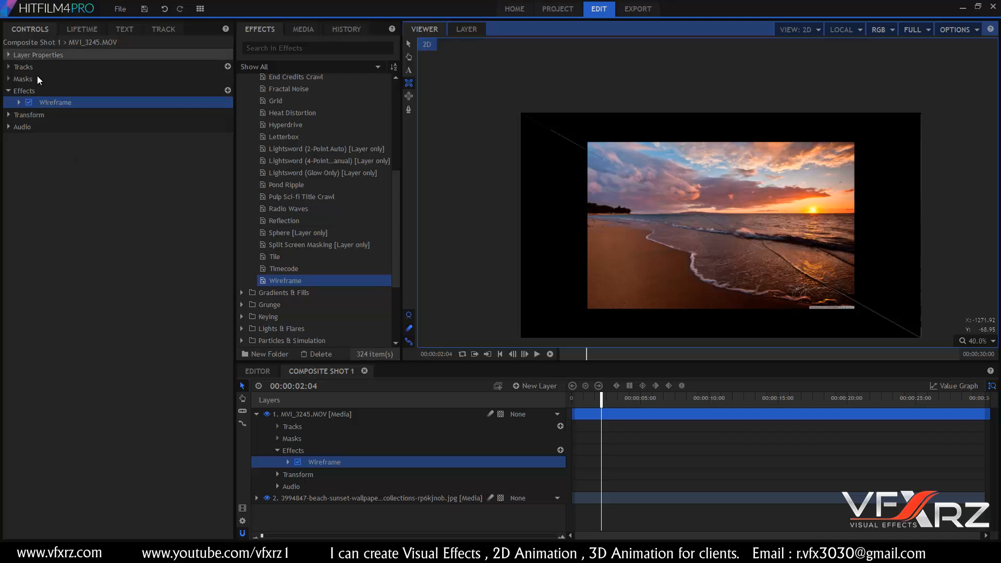
Set the Wireframe width to 5.00 and its type to Grid.
left_click(19, 102)
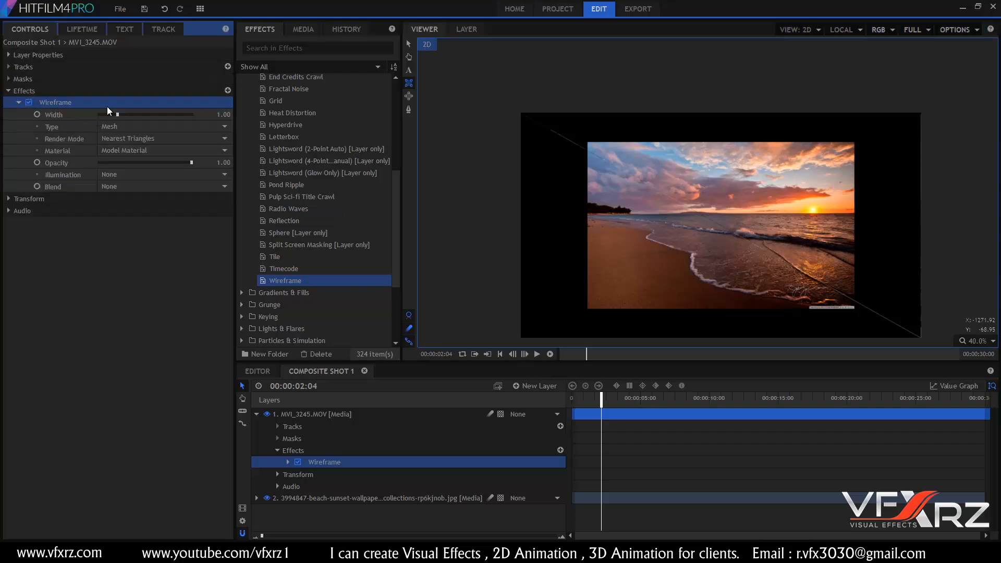
left_click_drag(117, 113, 259, 128)
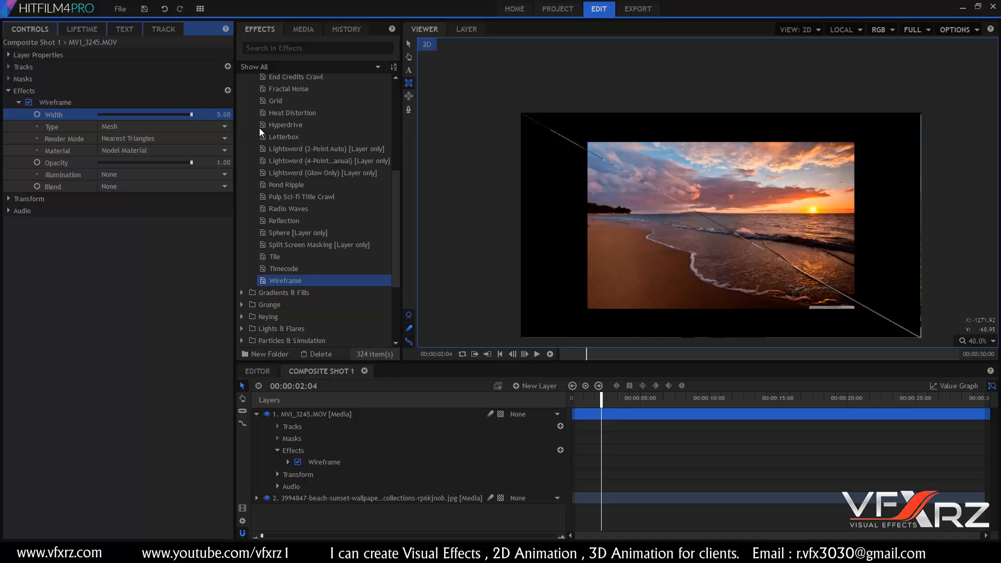
left_click(129, 125)
left_click(125, 149)
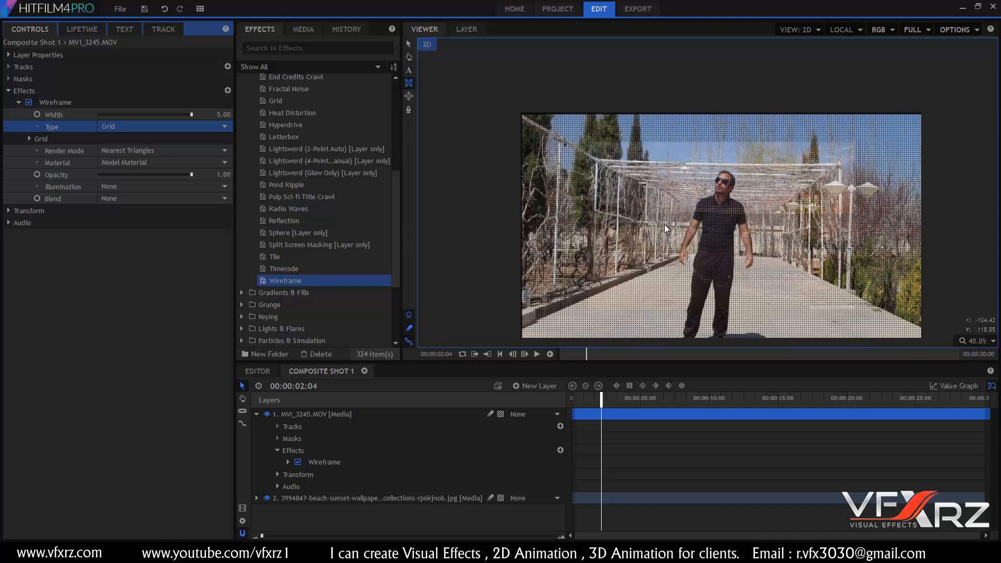
scroll(651, 222, "up", 3)
scroll(652, 220, "down", 1)
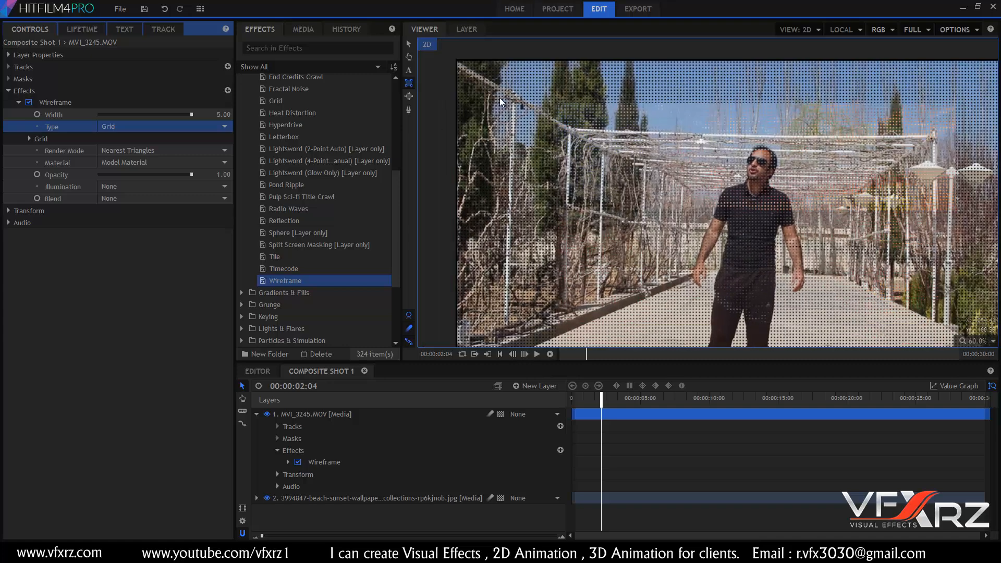
Set the grid size of the Wireframe effect to 13.87.
left_click(122, 127)
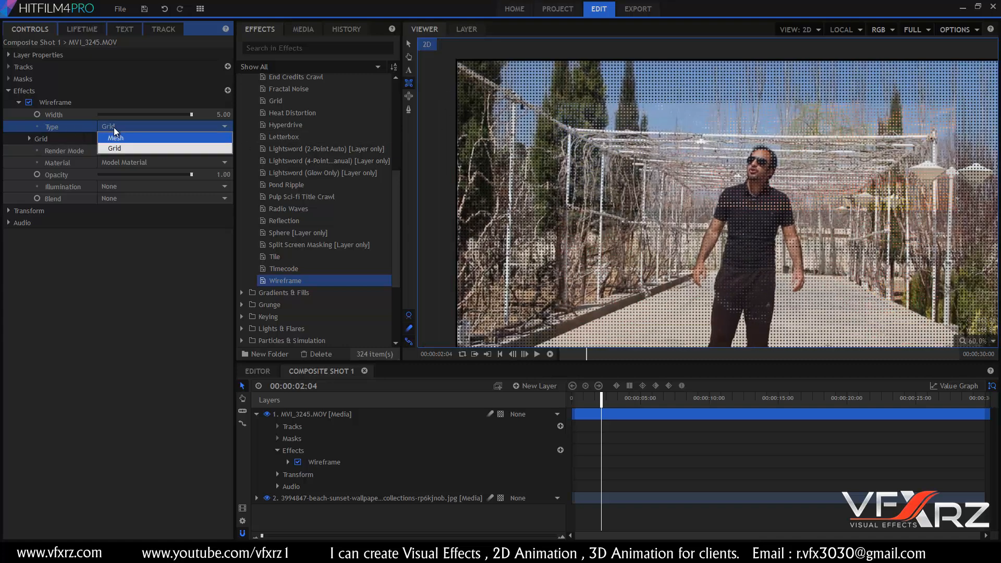
left_click(31, 137)
left_click(32, 137)
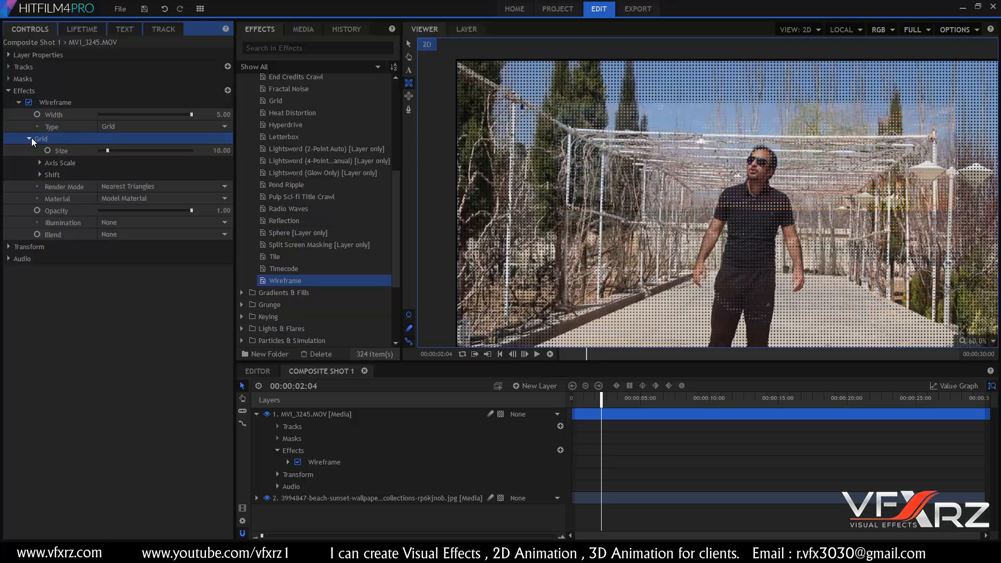
mouse_move(111, 151)
left_mouse_down()
mouse_move(170, 158)
mouse_move(111, 151)
left_mouse_up()
left_click_drag(802, 241, 763, 225)
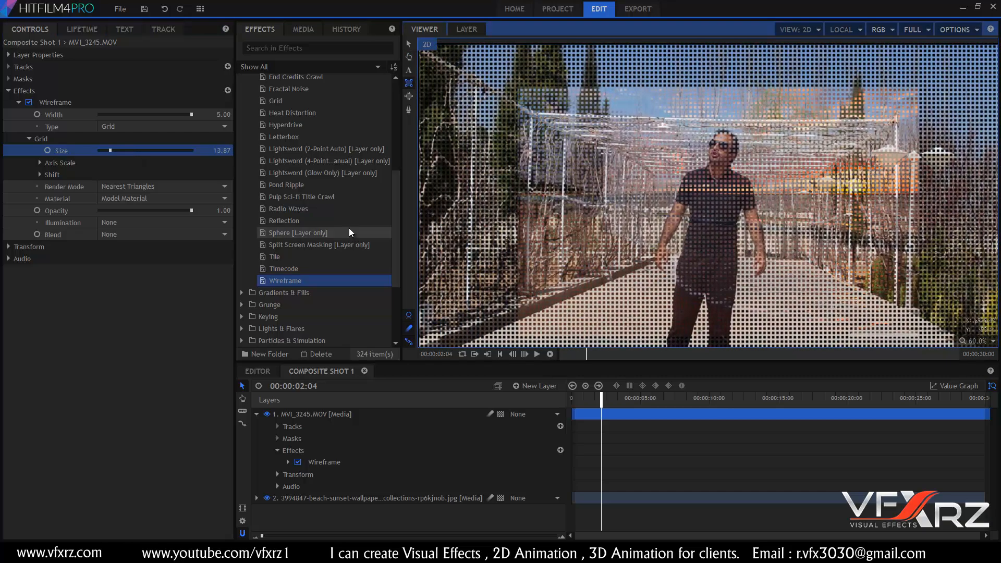
Replace the Wireframe effect on the MVI_3245.MOV layer with 4-Point Color Gradient from Gradients & Fills.
left_click_drag(396, 249, 387, 173)
left_click(242, 144)
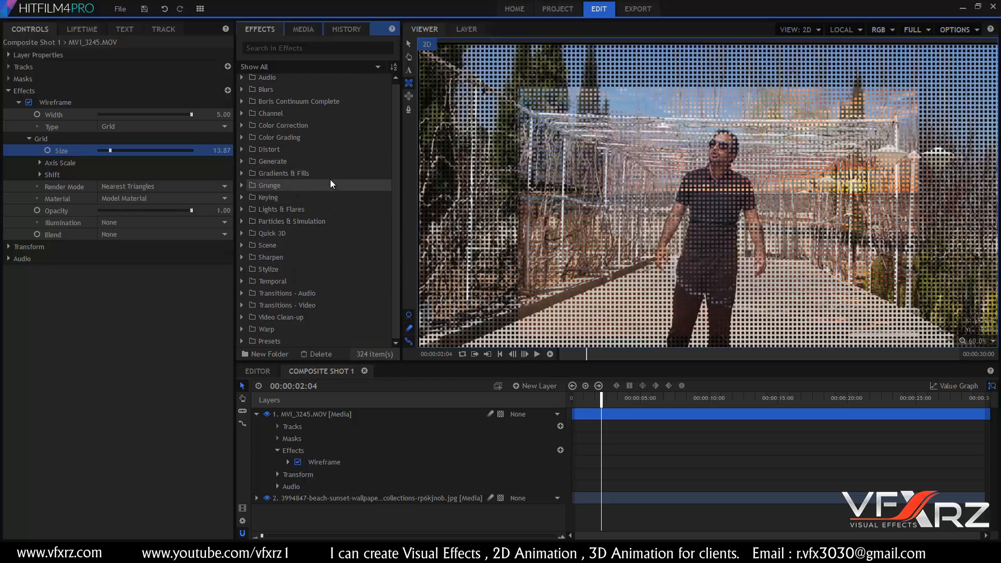
left_click(84, 102)
key("Delete")
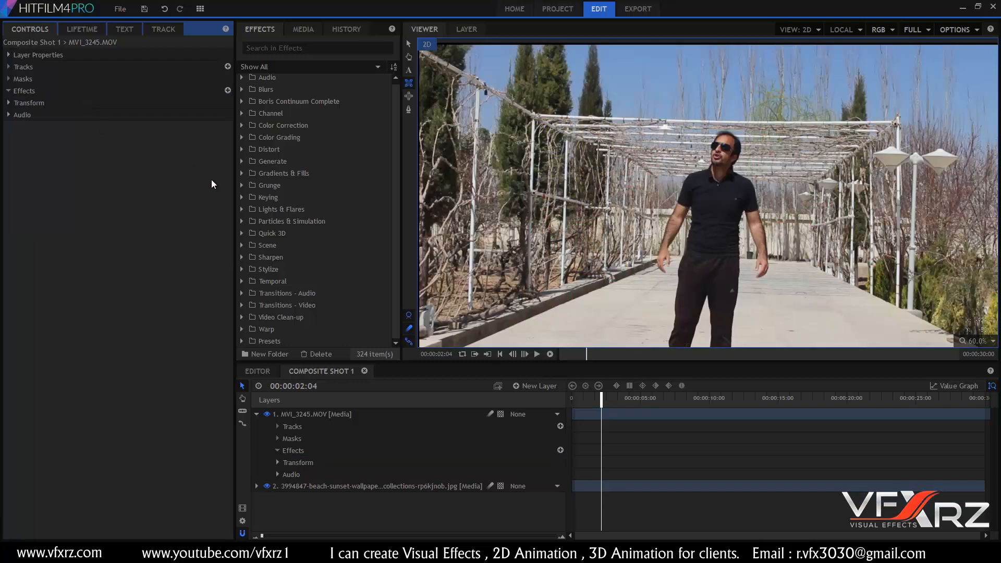
left_click(241, 173)
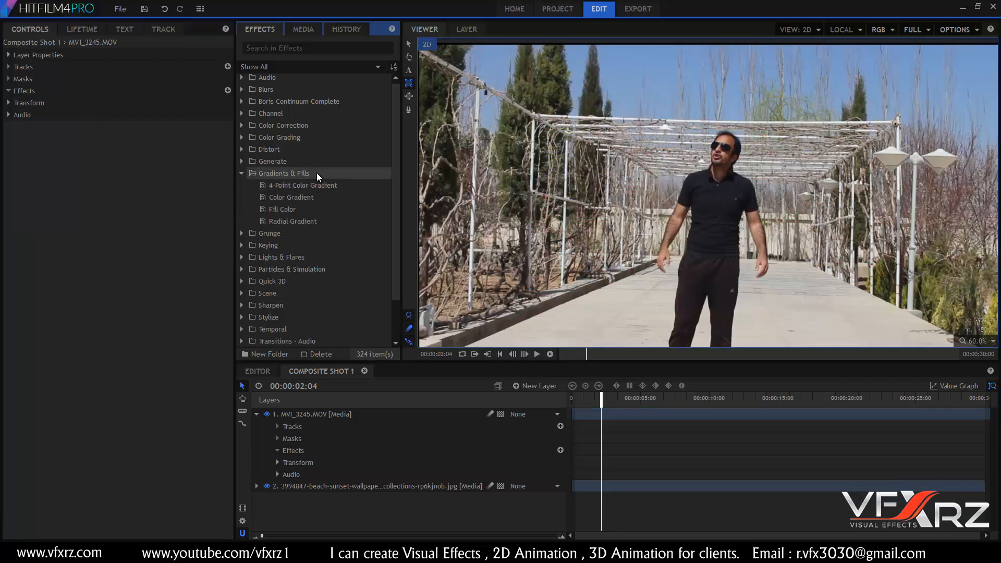
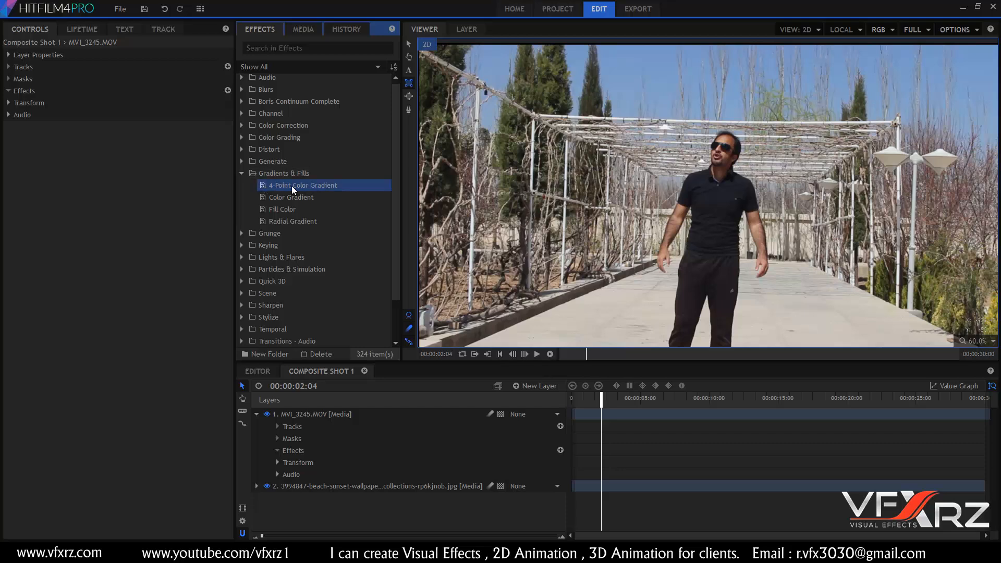
left_click_drag(292, 185, 318, 414)
scroll(699, 159, "down", 2)
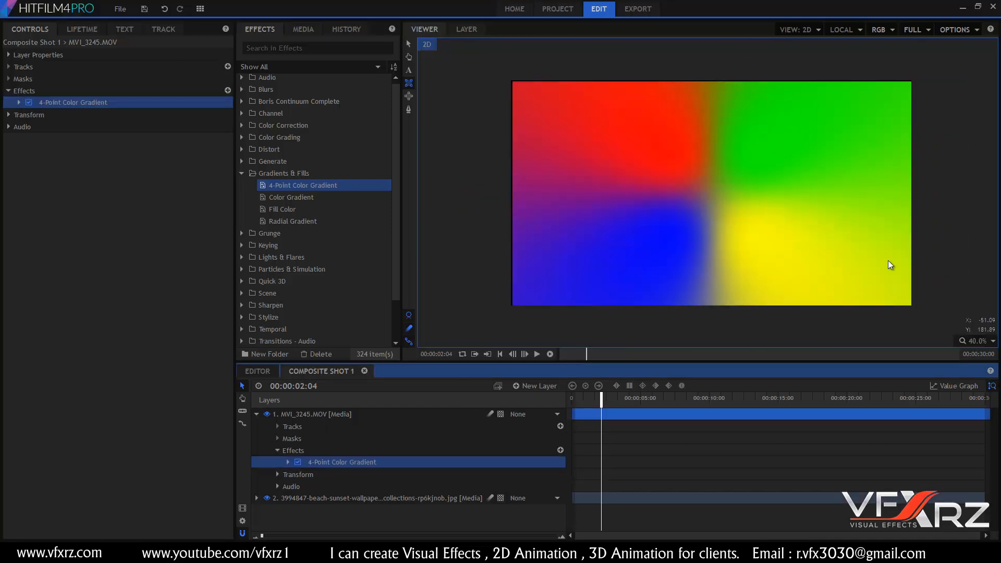
Examine the four point groups of the 4-Point Color Gradient effect and show the settings of Point 1.
left_click(18, 102)
left_click(36, 114)
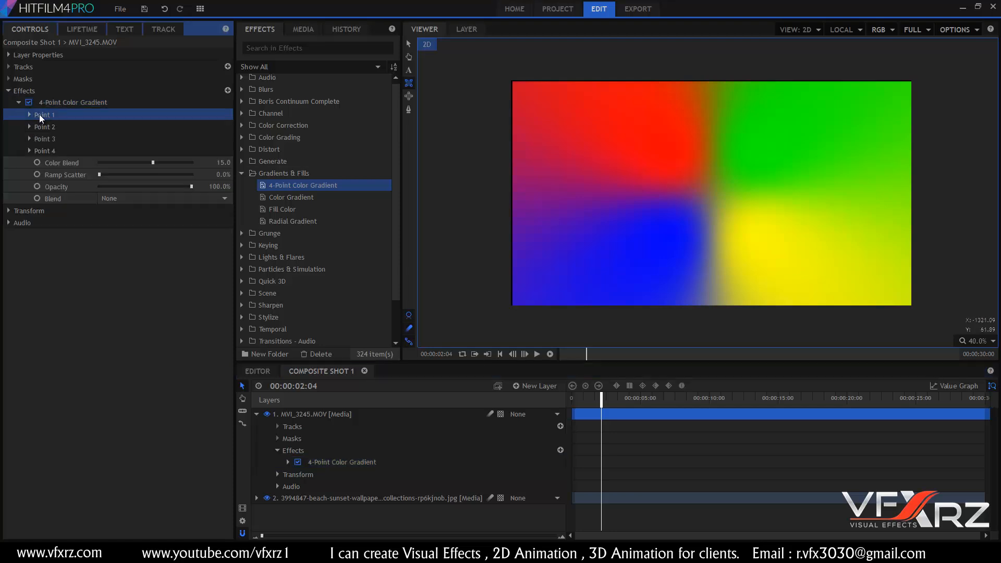
left_click(57, 143)
left_click(58, 150)
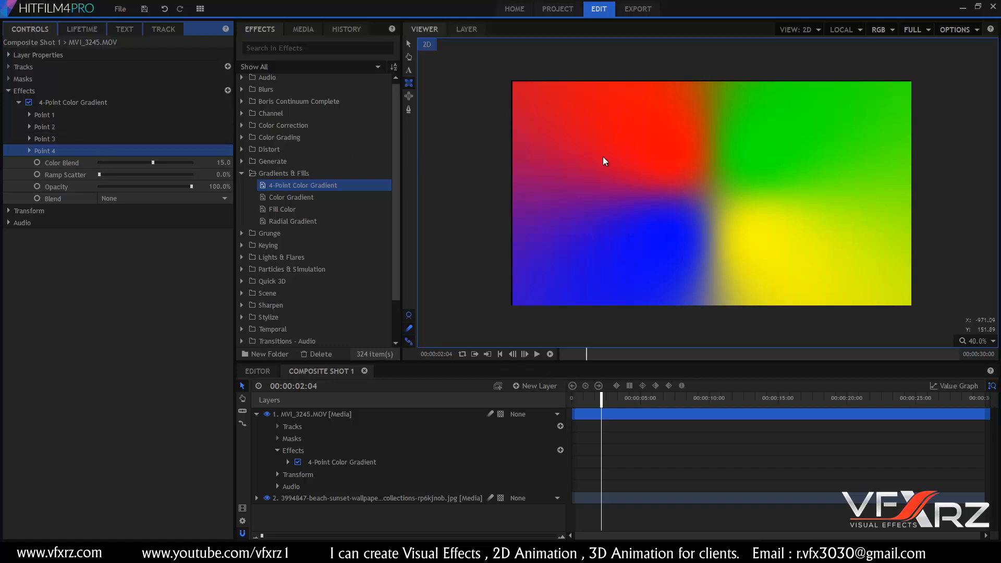
left_click(27, 113)
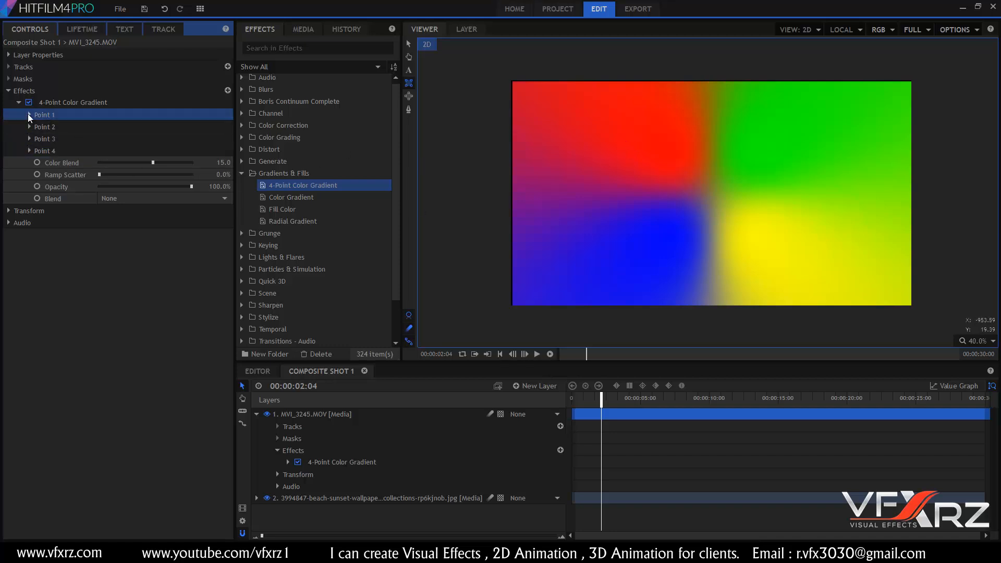
left_click(26, 114)
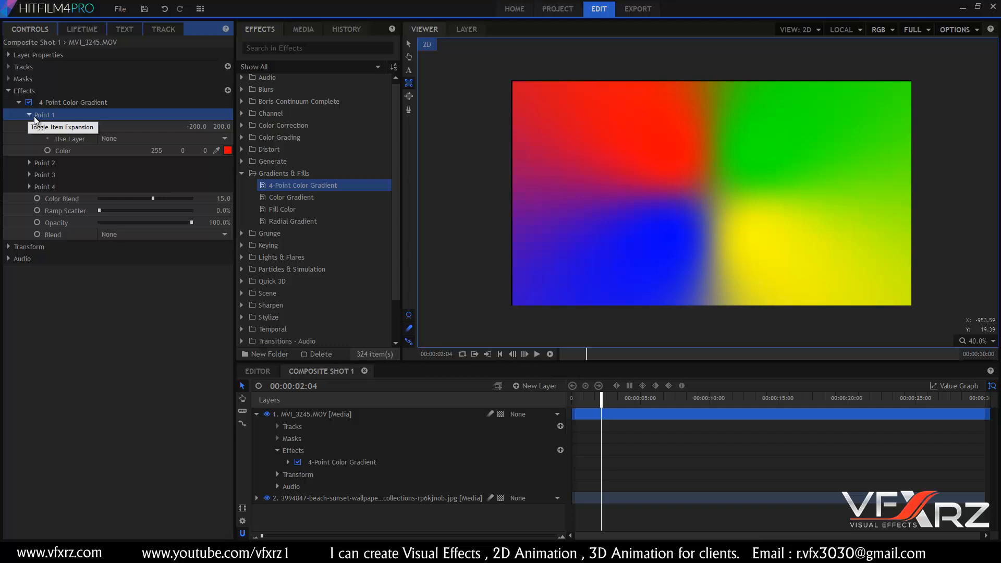
Set Point 1 of the 4-Point Color Gradient to orange #ffaa00 and its horizontal position to -226.0.
left_click(228, 151)
left_click(450, 226)
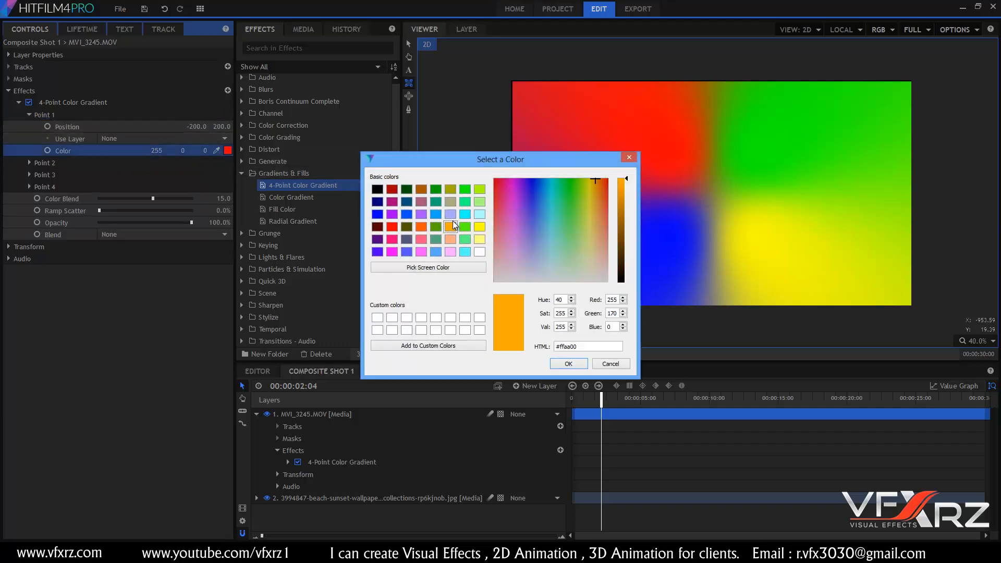
left_click(580, 364)
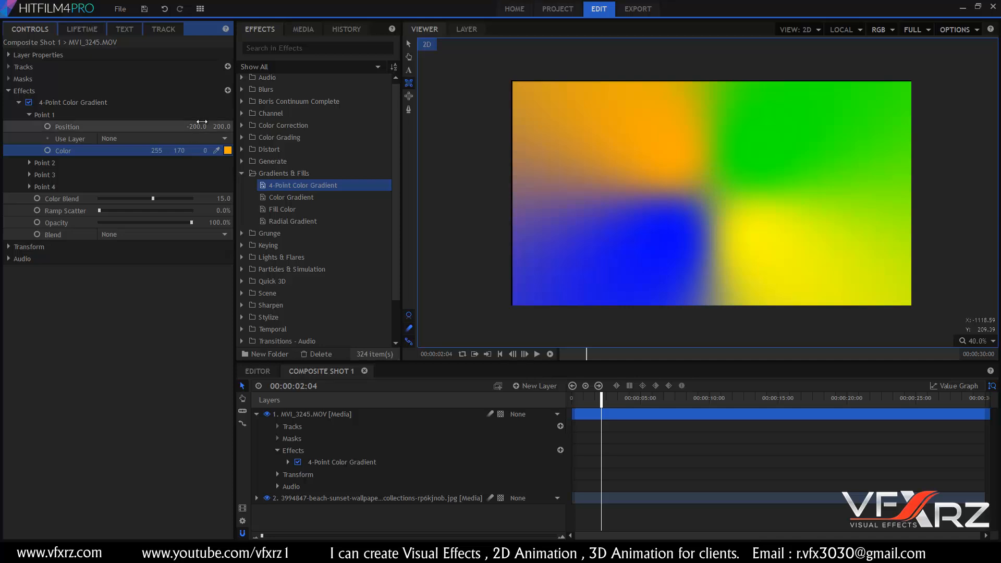
left_click_drag(202, 127, 176, 128)
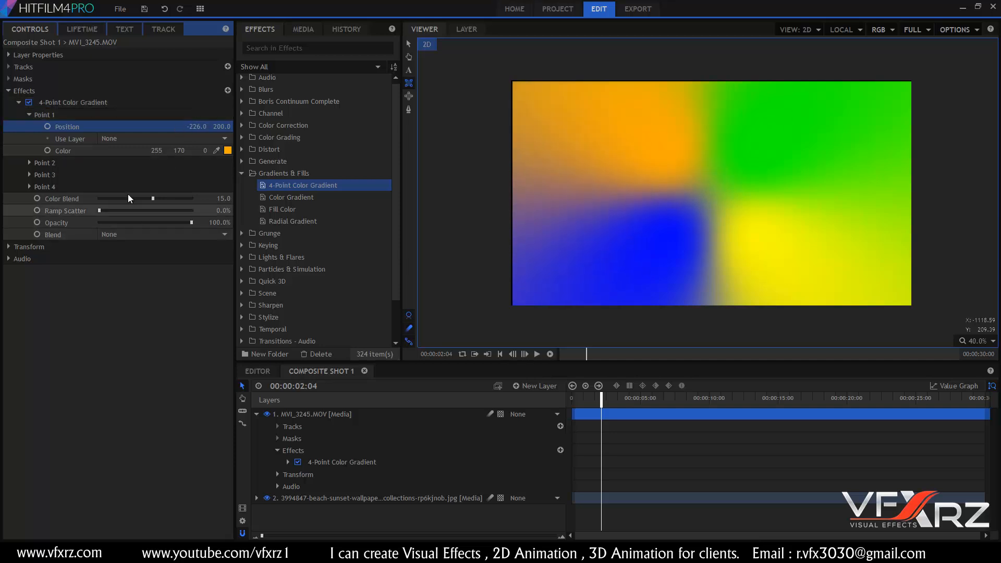
Set the gradient's Color Blend to 9.8, Ramp Scatter to 59.0% and Opacity to 92.0%.
left_click_drag(152, 198, 249, 206)
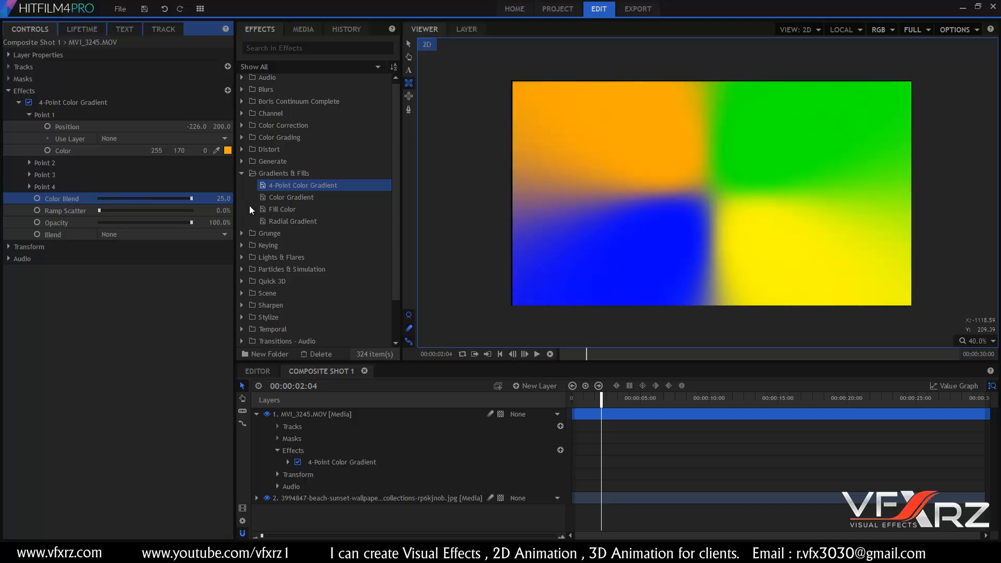
left_click_drag(190, 198, 183, 228)
left_click(100, 210)
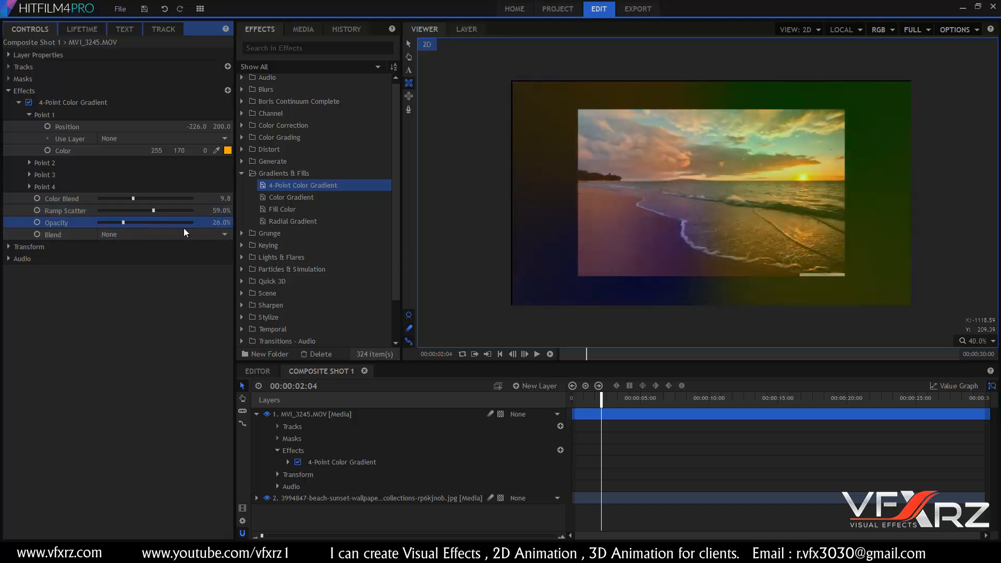
Replace the 4-Point Color Gradient effect on the MVI_3245.MOV layer with Shake from the Grunge group.
left_click(61, 101)
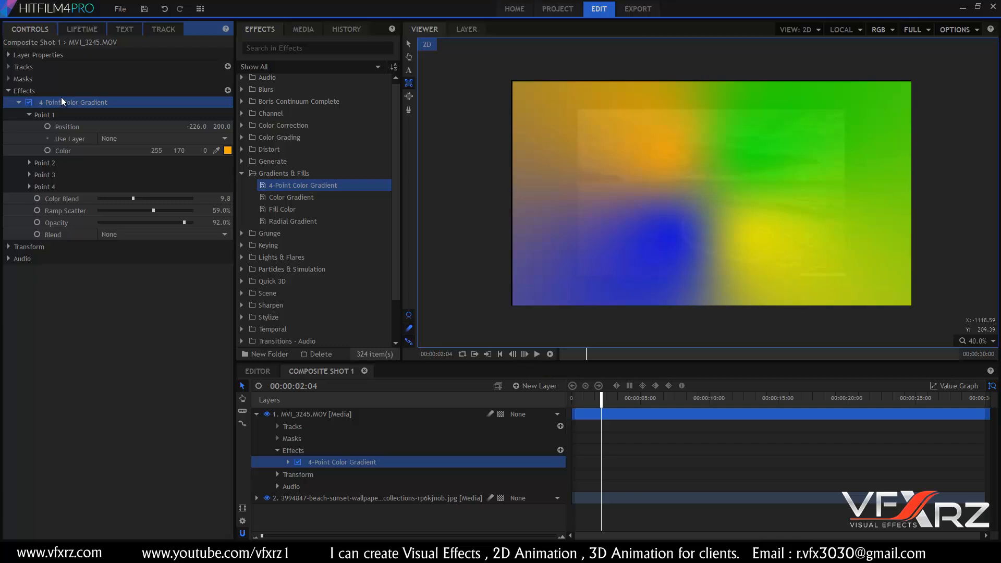
key("Delete")
left_click(242, 173)
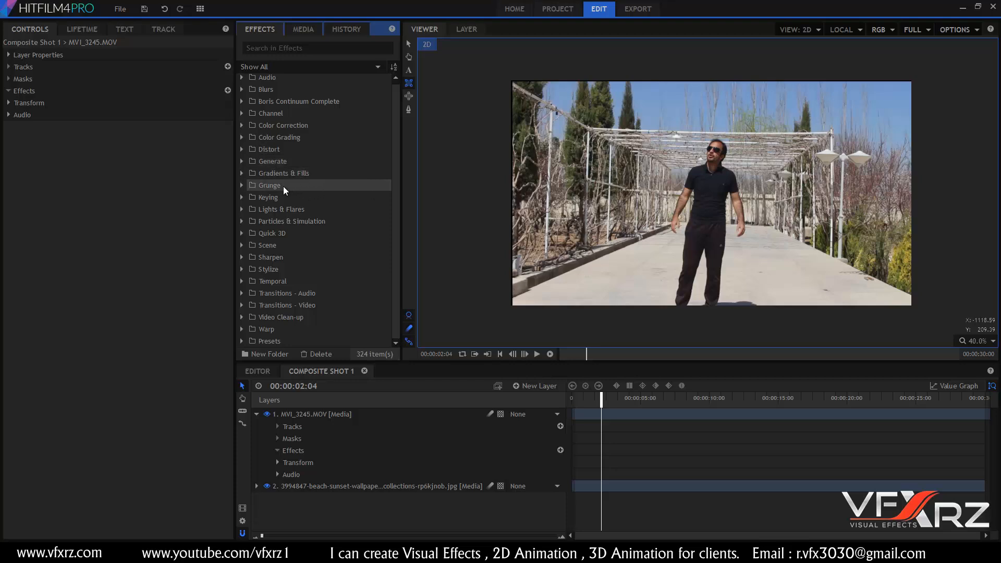
left_click(240, 185)
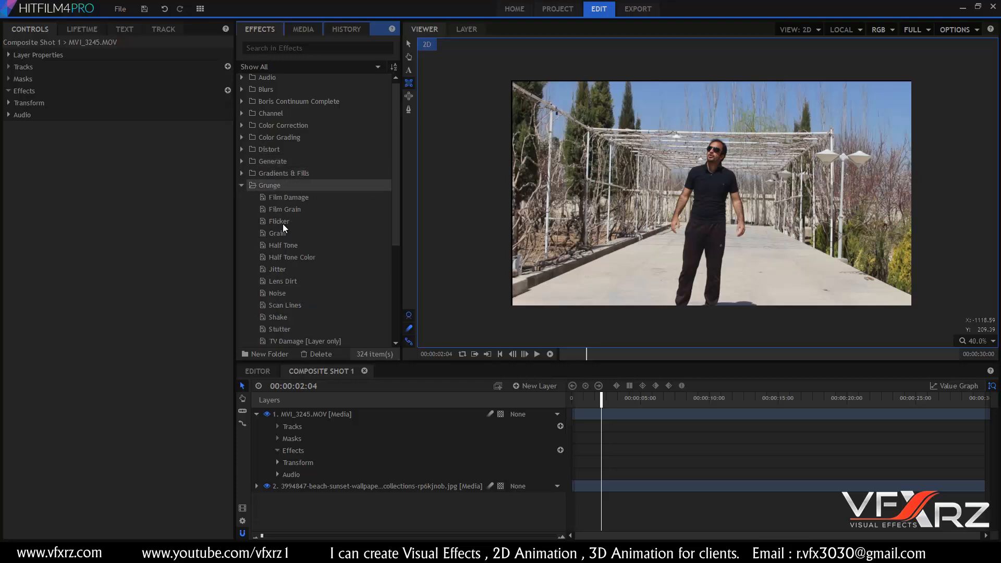
scroll(287, 231, "down", 2)
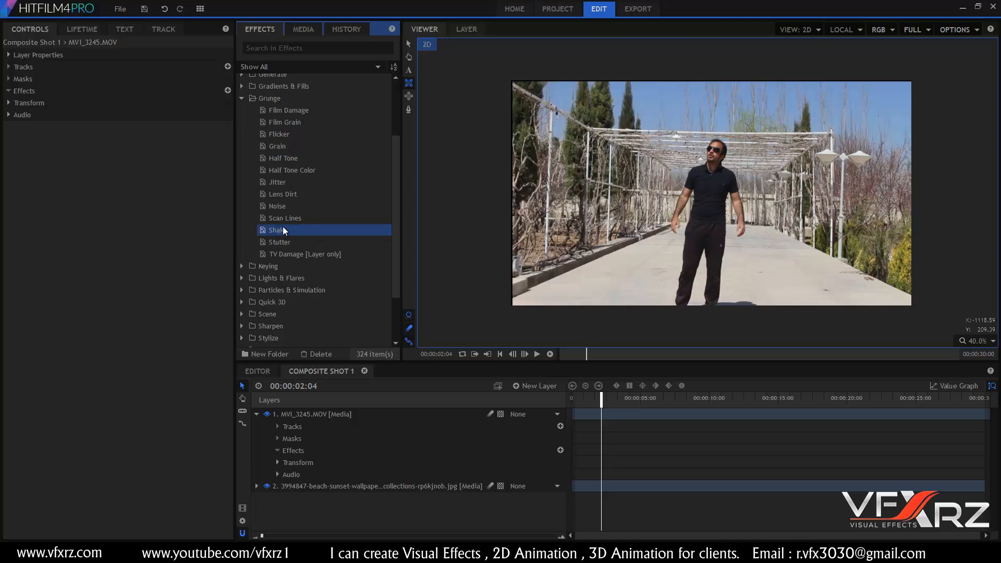
left_click_drag(280, 230, 340, 412)
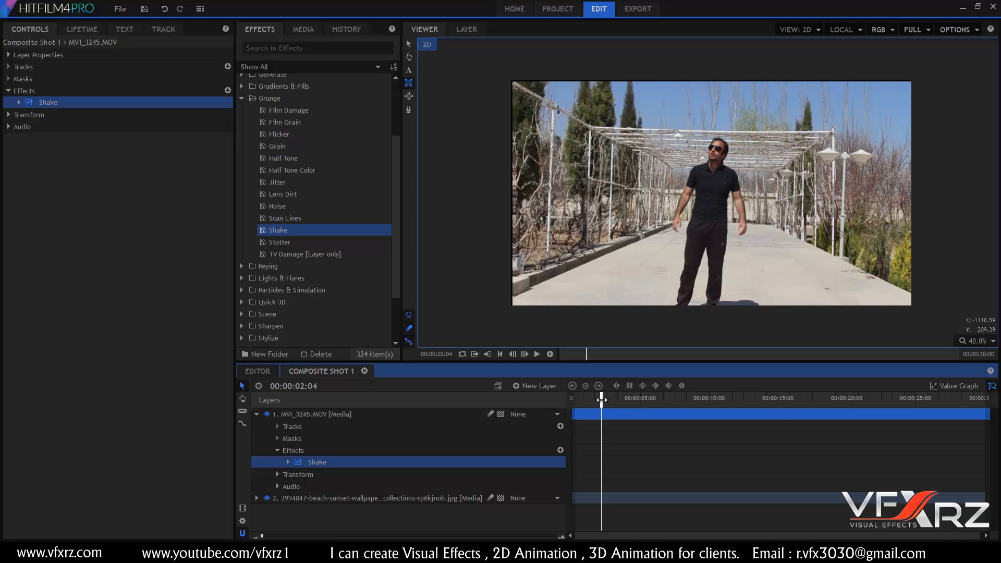
Play the composite shot from the start to preview the default Shake effect.
left_click_drag(602, 401, 572, 400)
left_click(536, 355)
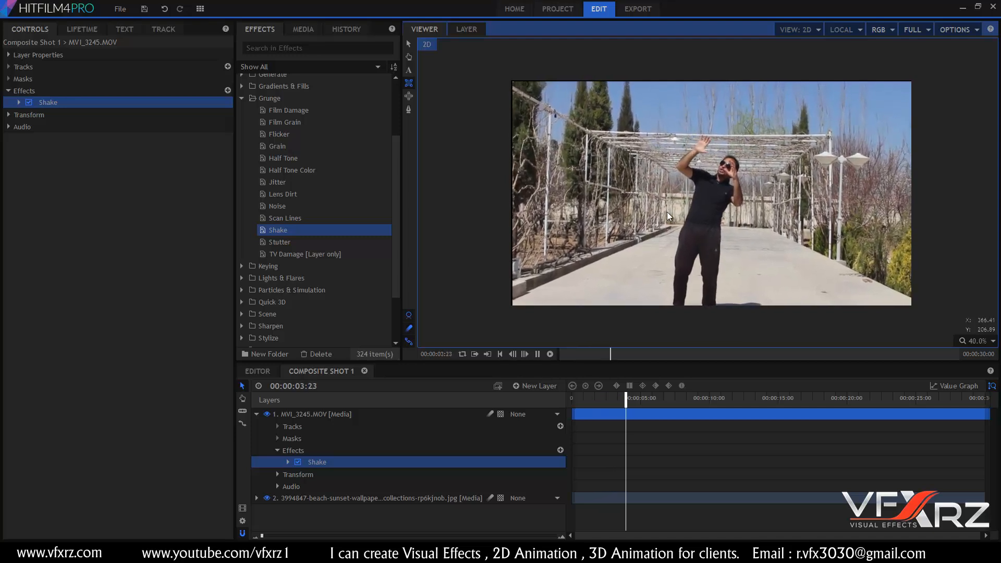
left_click(642, 398)
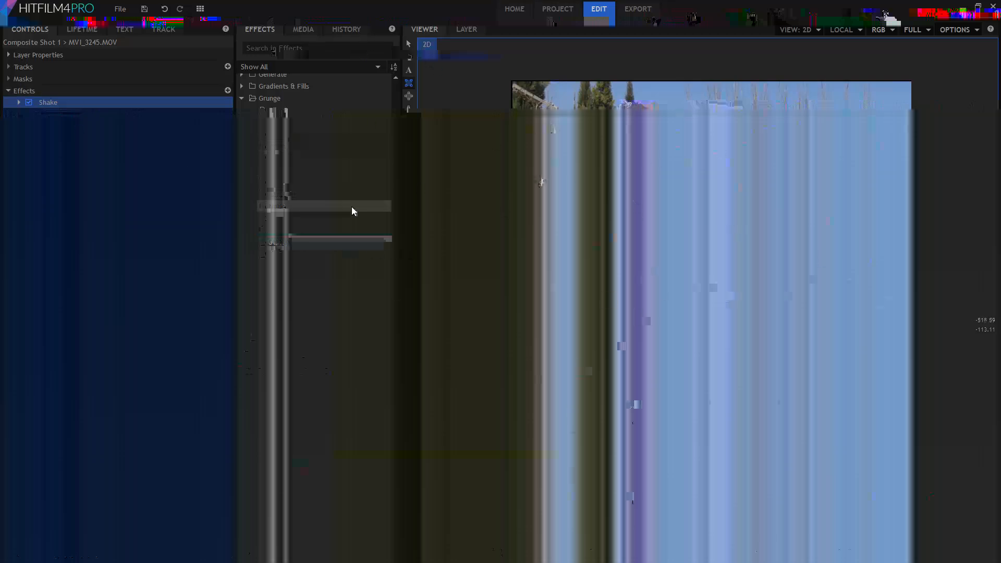
Set the Shake effect's Amount to 450.5 and play back the composite shot.
left_click(18, 102)
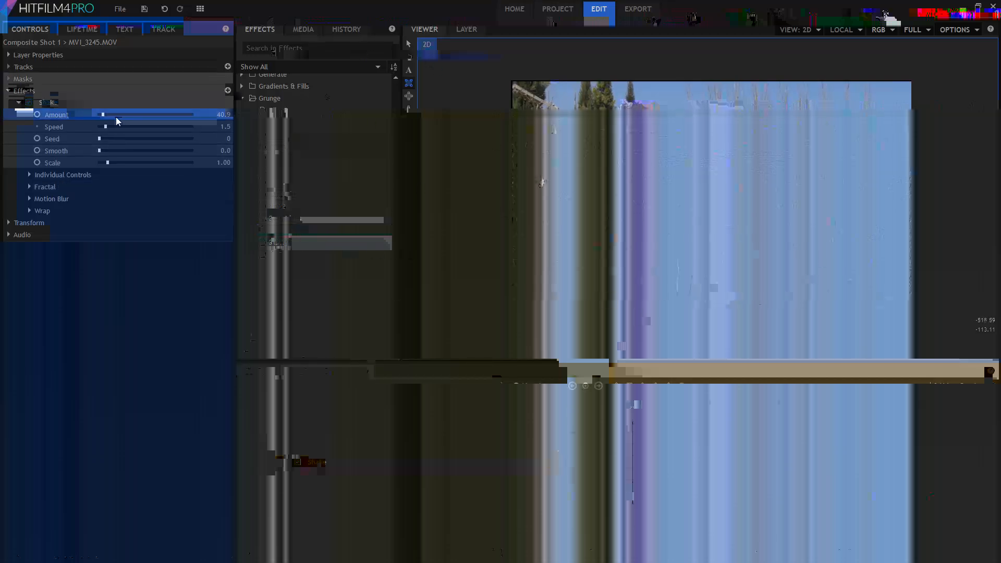
left_click_drag(115, 117, 162, 118)
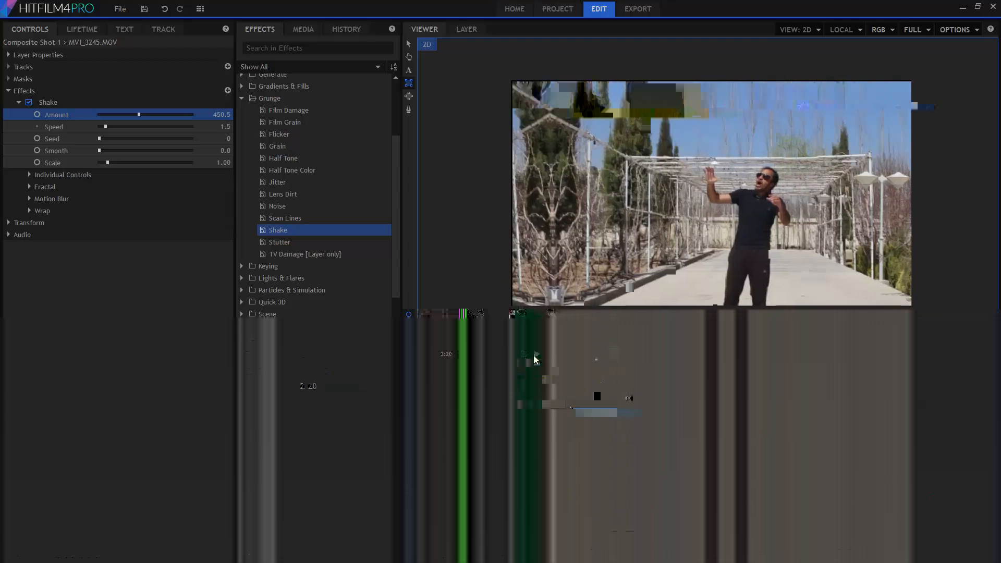
left_click(536, 356)
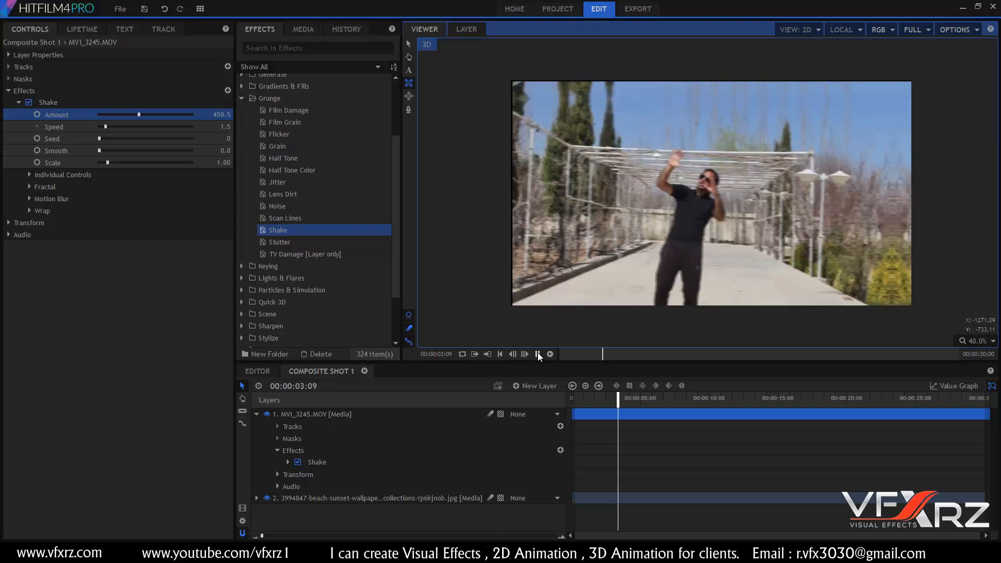
left_click(539, 356)
Set Shake's Amount to 327.6, Speed to 12.8, Seed to 2,300 and Smooth to 16.0, and preview the shot from the start.
left_click_drag(138, 114, 121, 151)
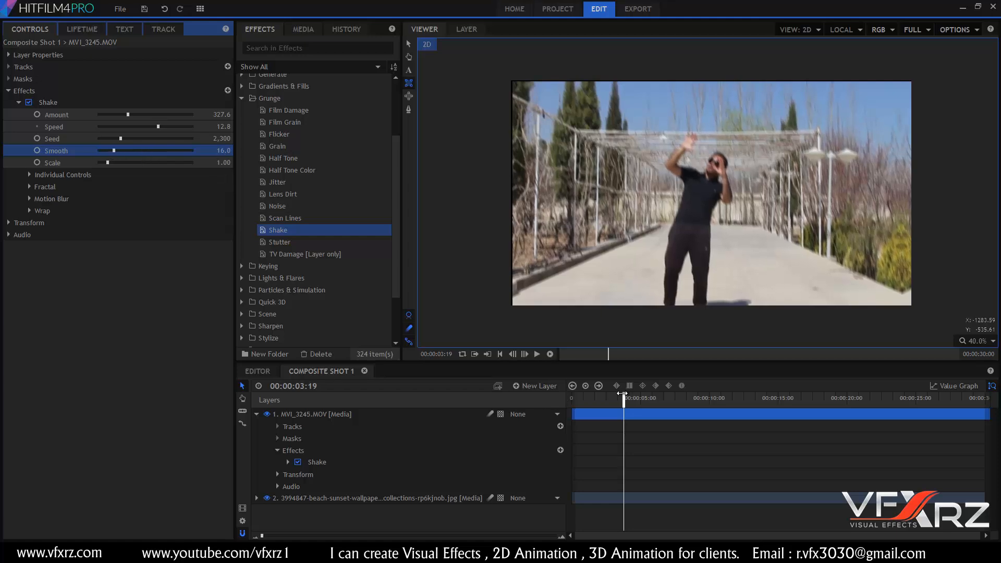
left_click_drag(623, 392, 498, 360)
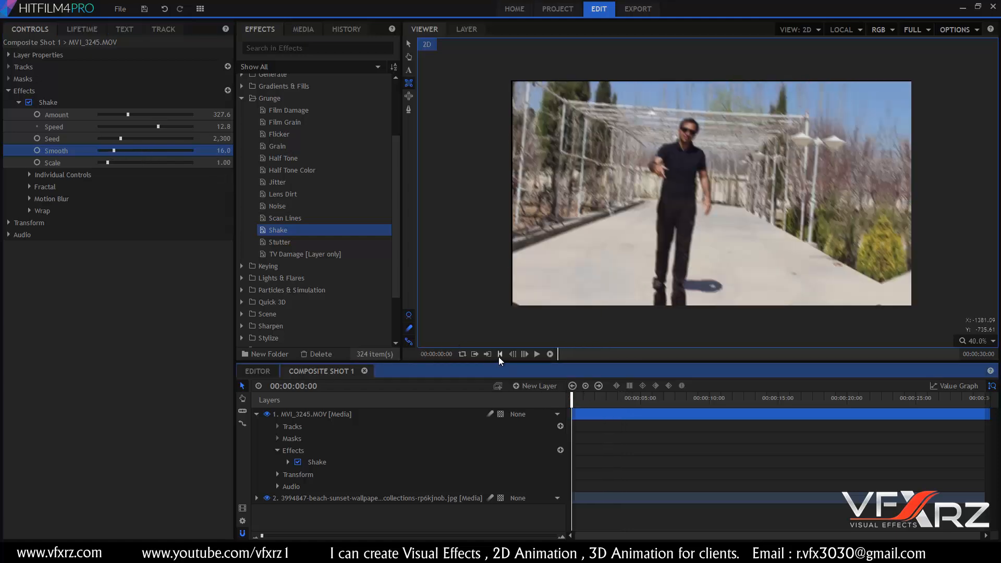
left_click(536, 354)
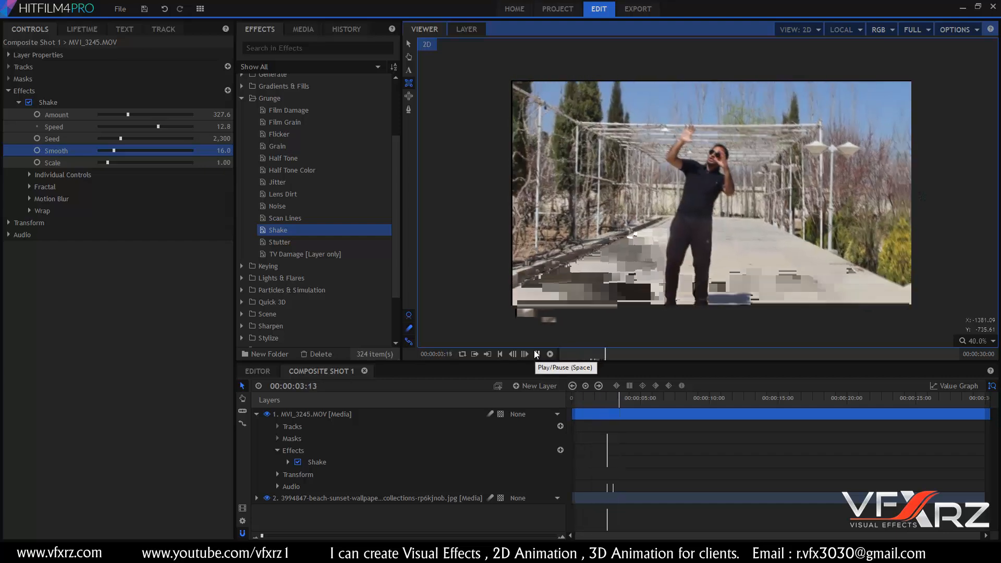
left_click(534, 351)
left_click_drag(621, 396, 569, 397)
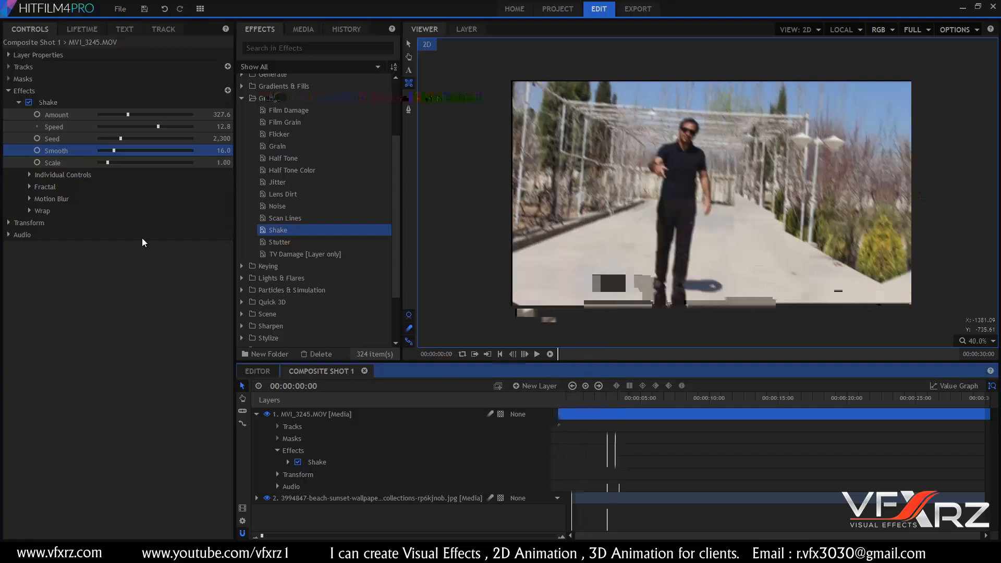
Replace the Shake effect on the MVI_3245.MOV layer with Jitter from the Grunge group.
left_click(65, 103)
key("Delete")
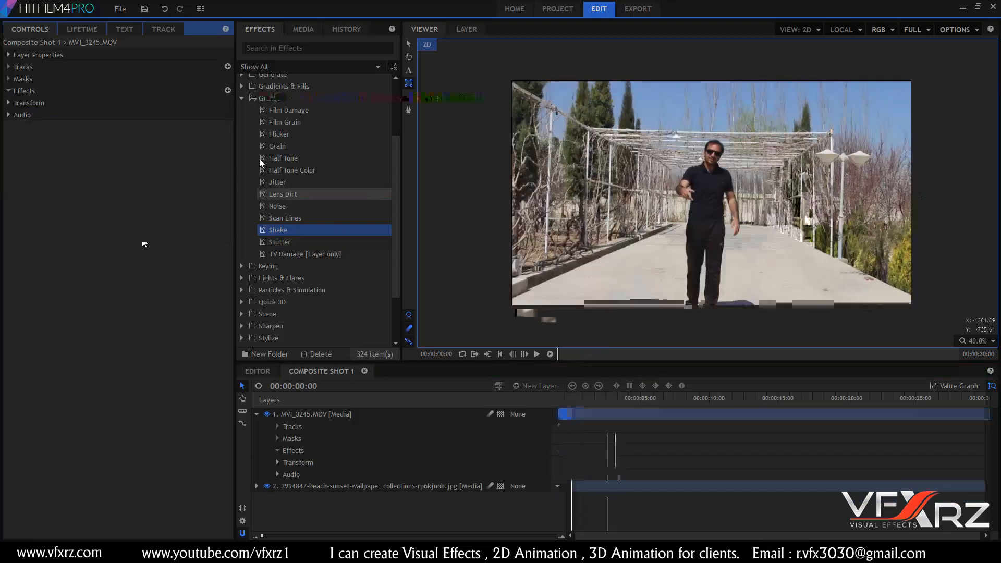
left_click(285, 182)
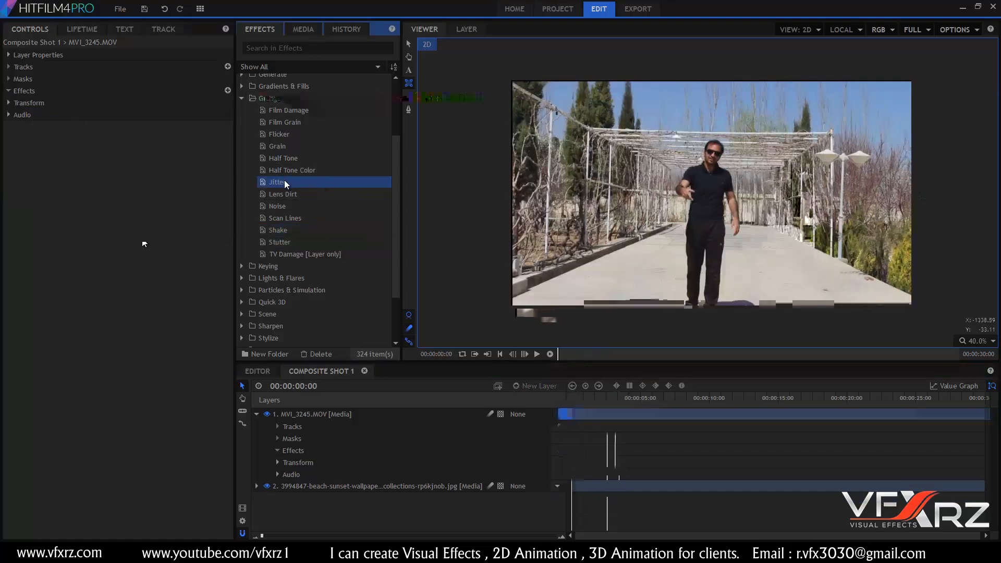
left_click_drag(285, 182, 334, 415)
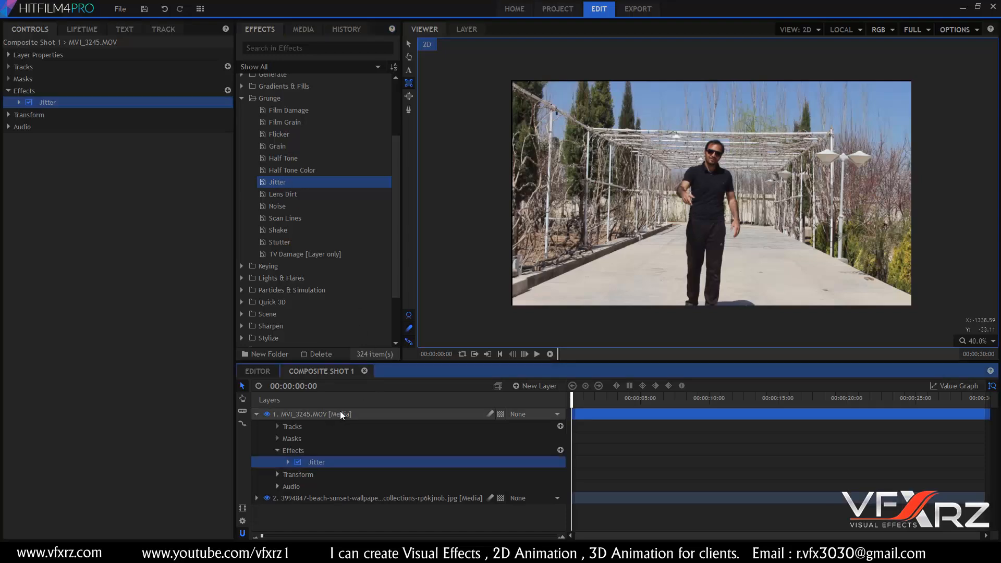
Play the composite shot from the start to preview the default Jitter effect, and return the playhead to 00:00:02:21.
left_click(289, 462)
left_click(289, 462)
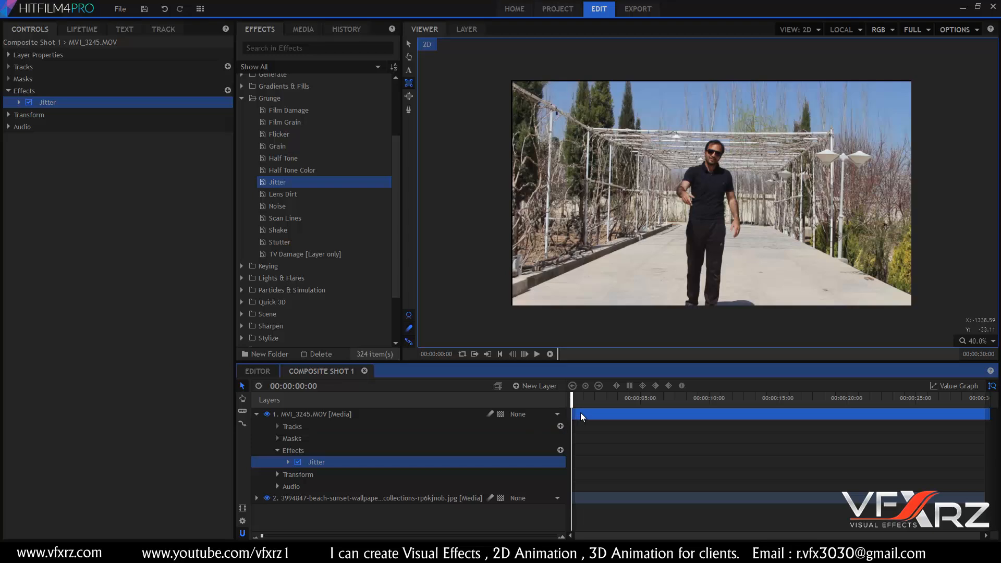
left_click(536, 354)
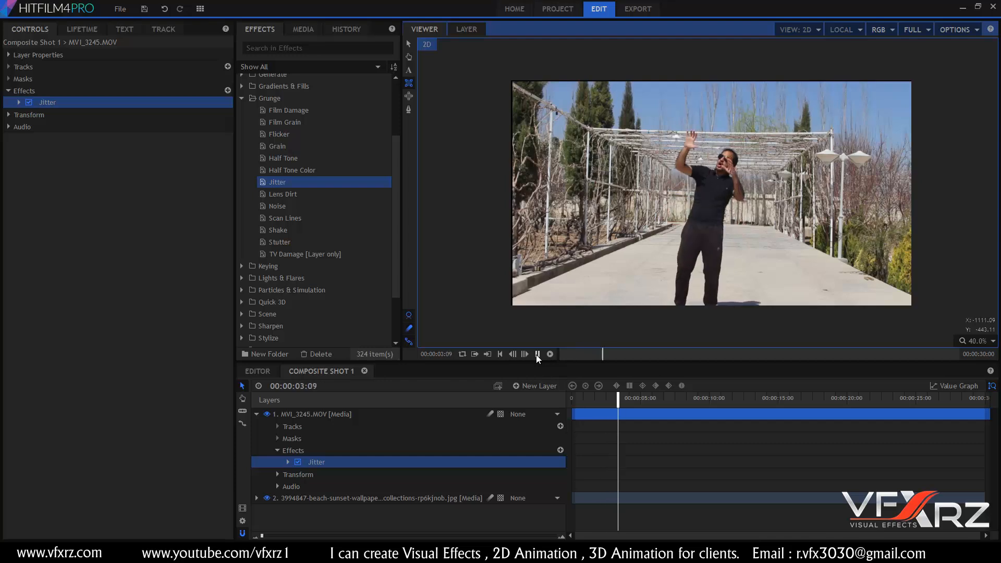
left_click(537, 355)
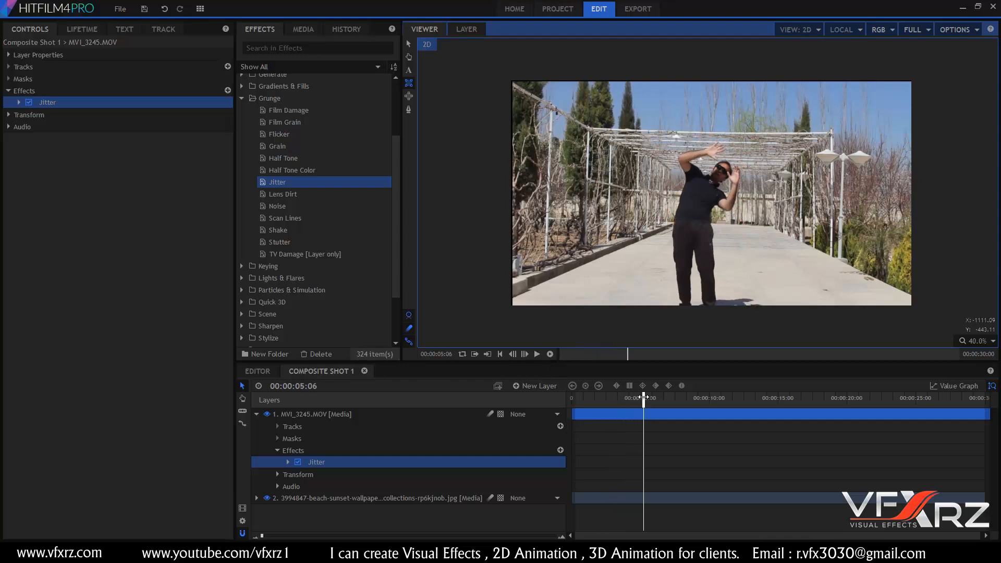
left_click_drag(644, 397, 611, 396)
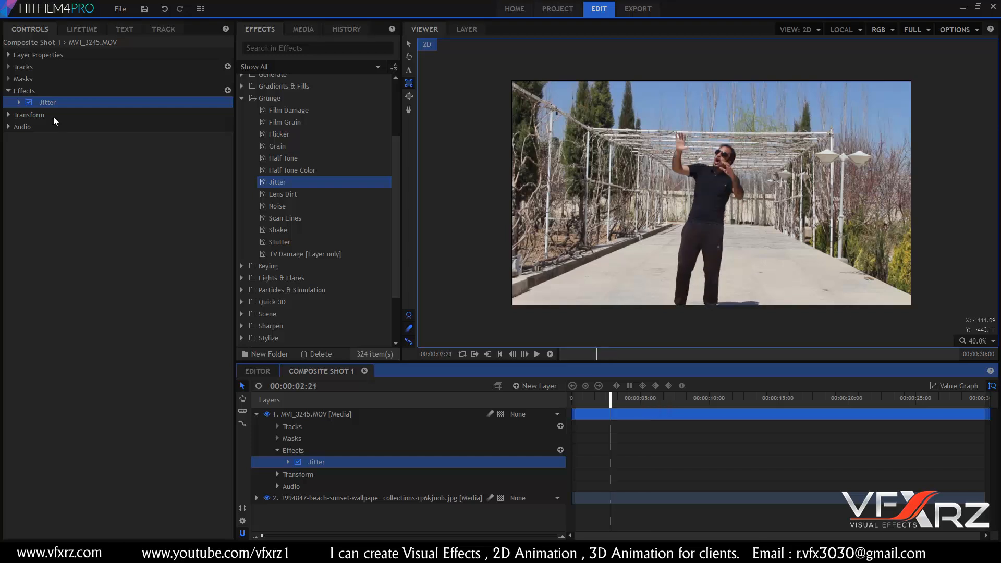
Set the Jitter Amount to 100, preview the shot from the start and rewind the playhead.
left_click(18, 103)
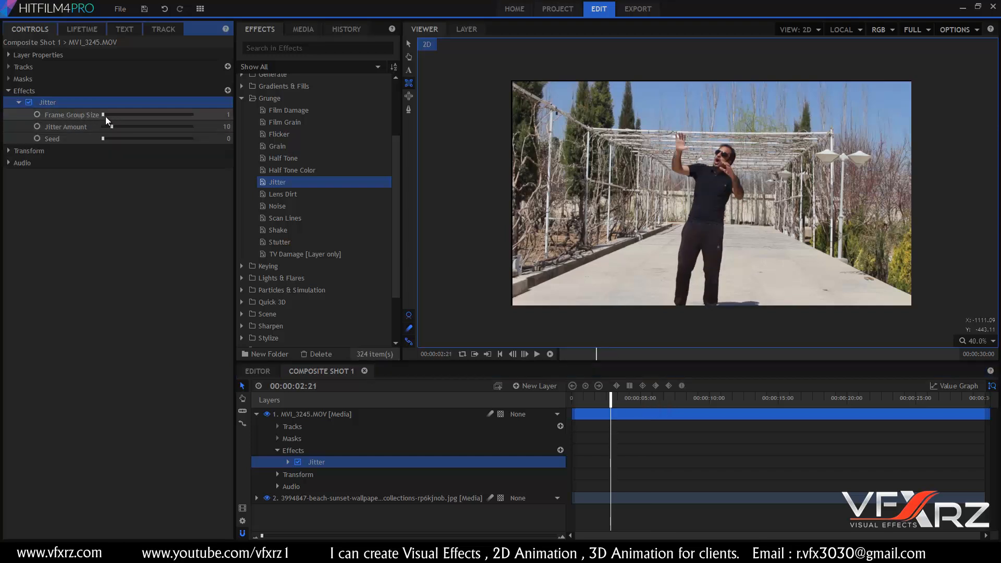
left_click(66, 127)
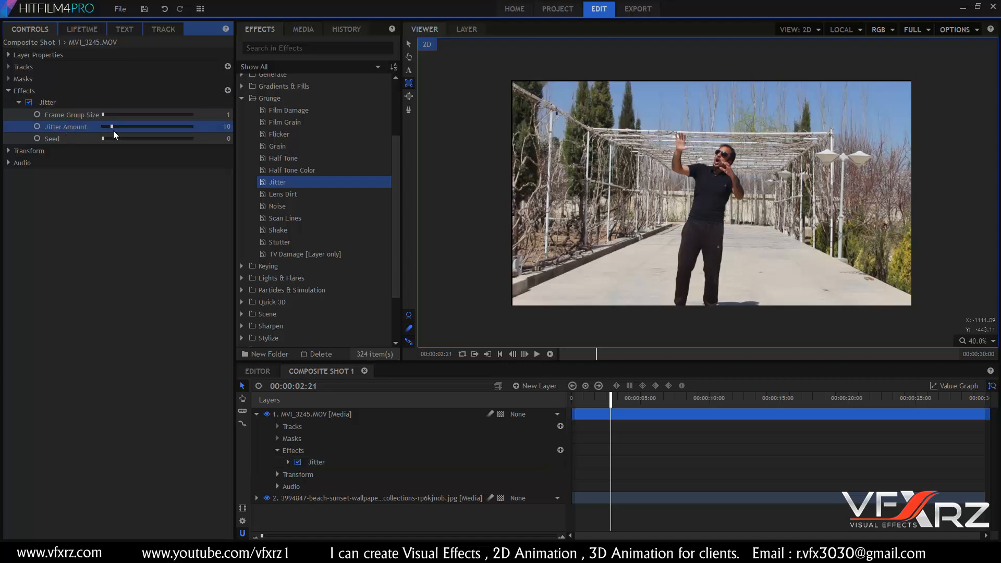
left_click_drag(118, 127, 232, 142)
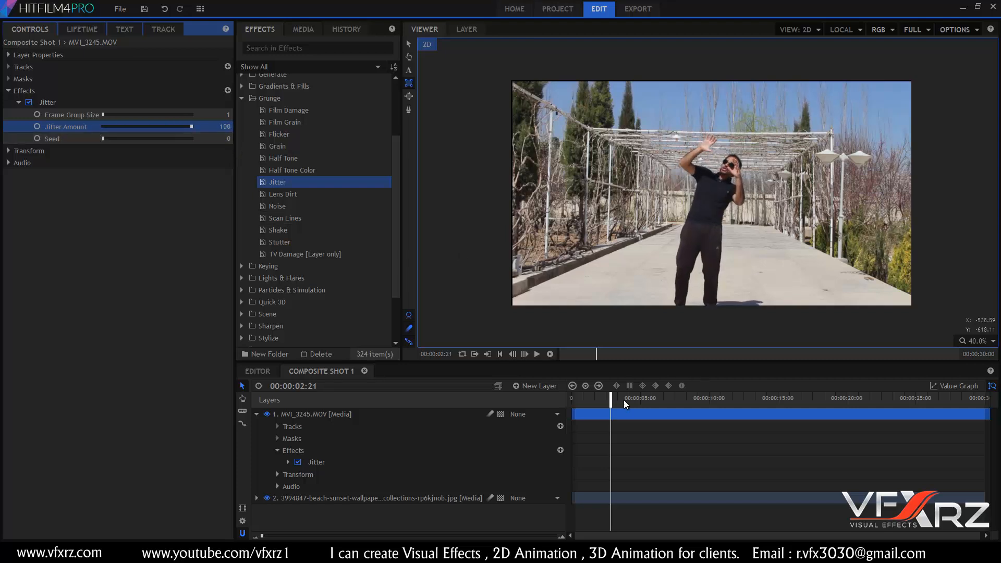
left_click_drag(610, 399, 522, 359)
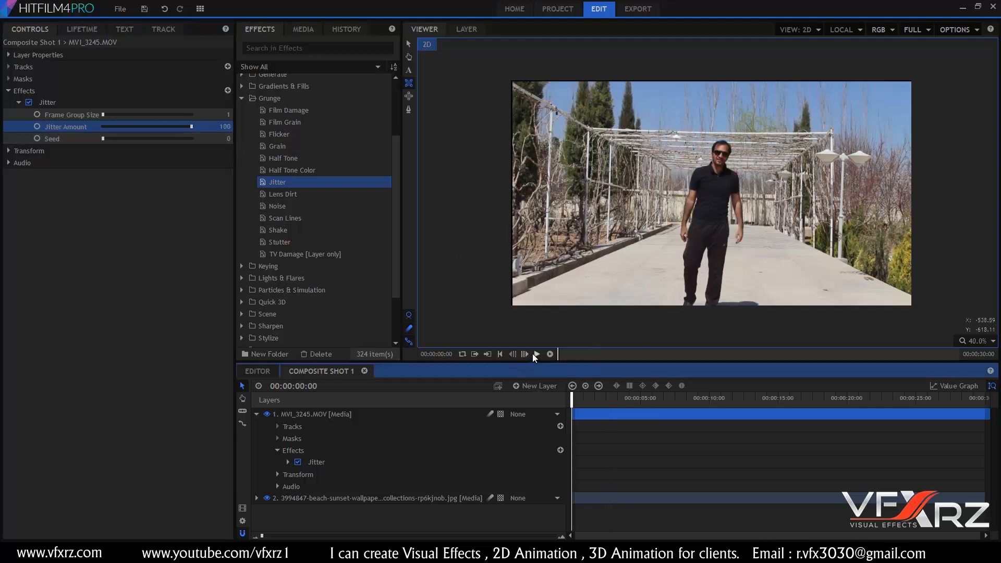
left_click(533, 354)
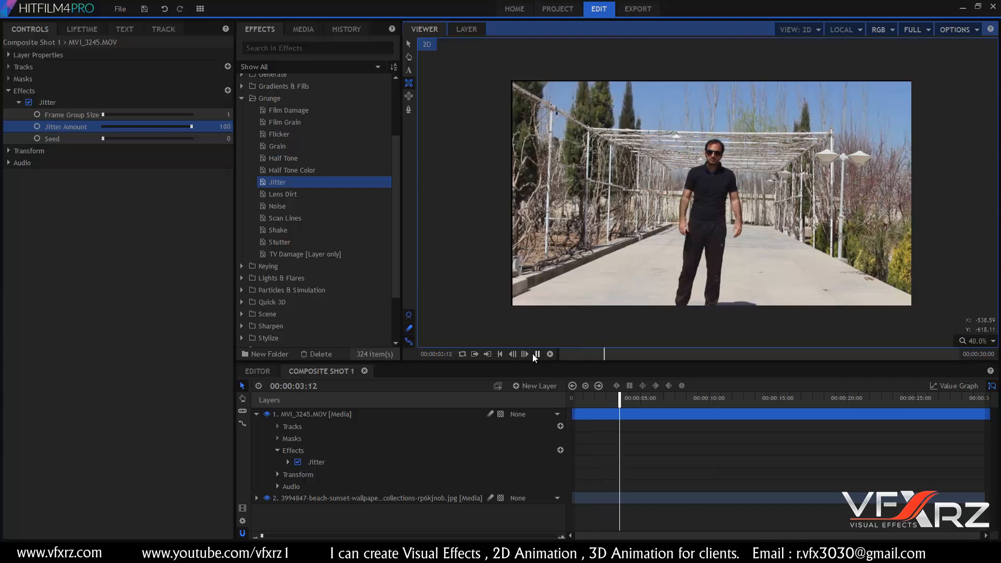
left_click(535, 354)
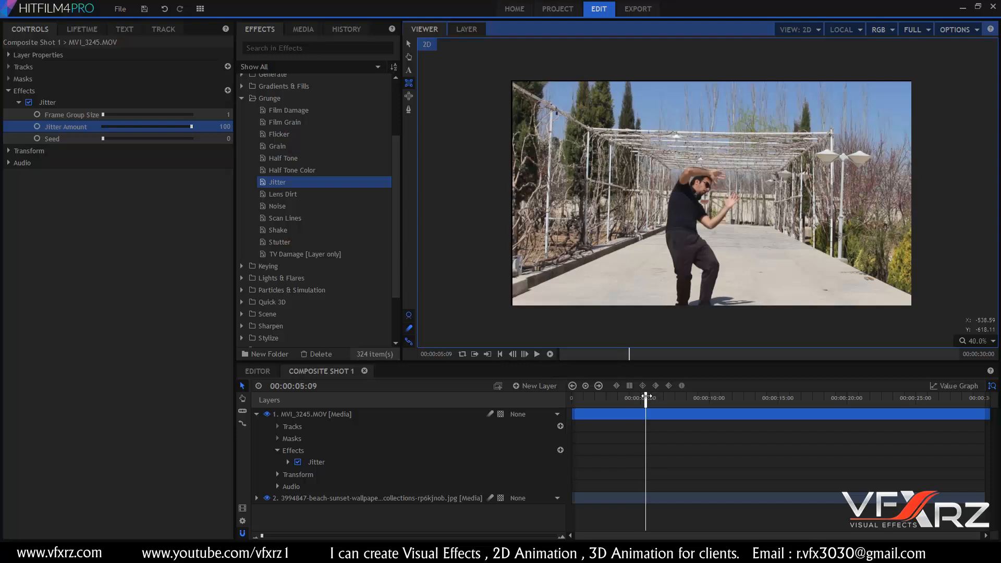
left_click_drag(645, 396, 572, 392)
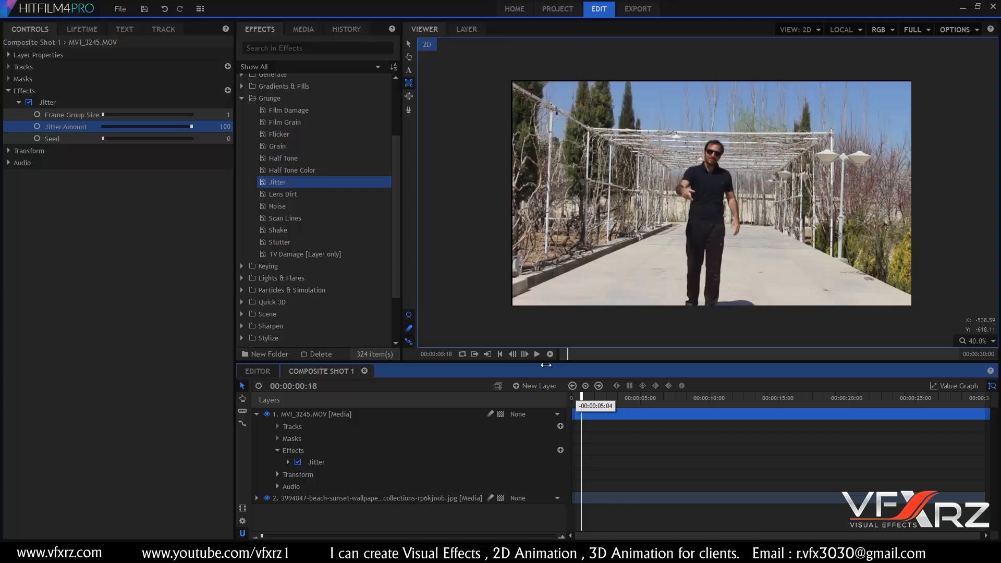
left_click(111, 139)
left_click_drag(101, 139, 163, 139)
Replace the Jitter effect on the MVI_3245.MOV layer with Noise from the Grunge group.
left_click(44, 102)
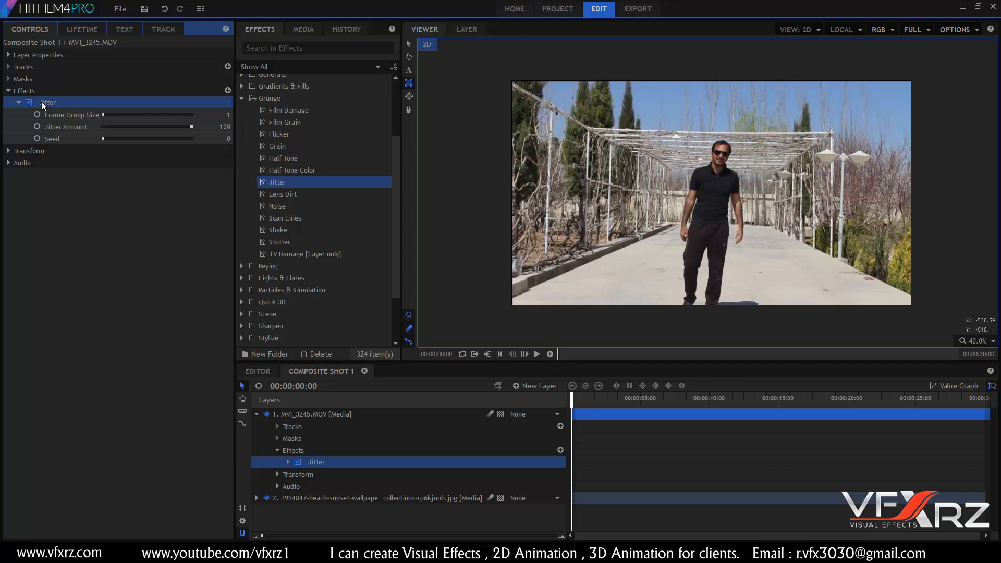
key("Delete")
left_click(266, 206)
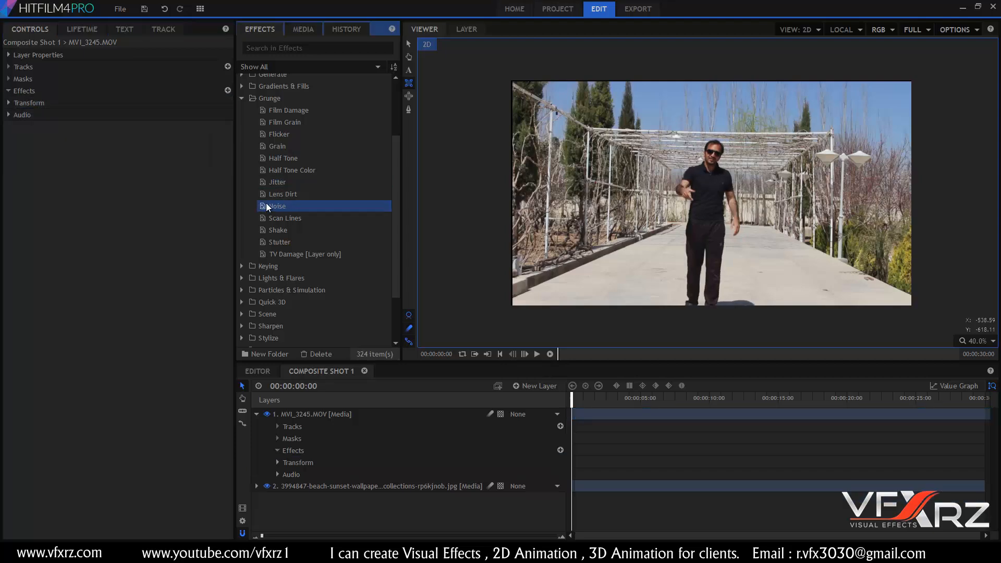
left_click_drag(280, 207, 327, 412)
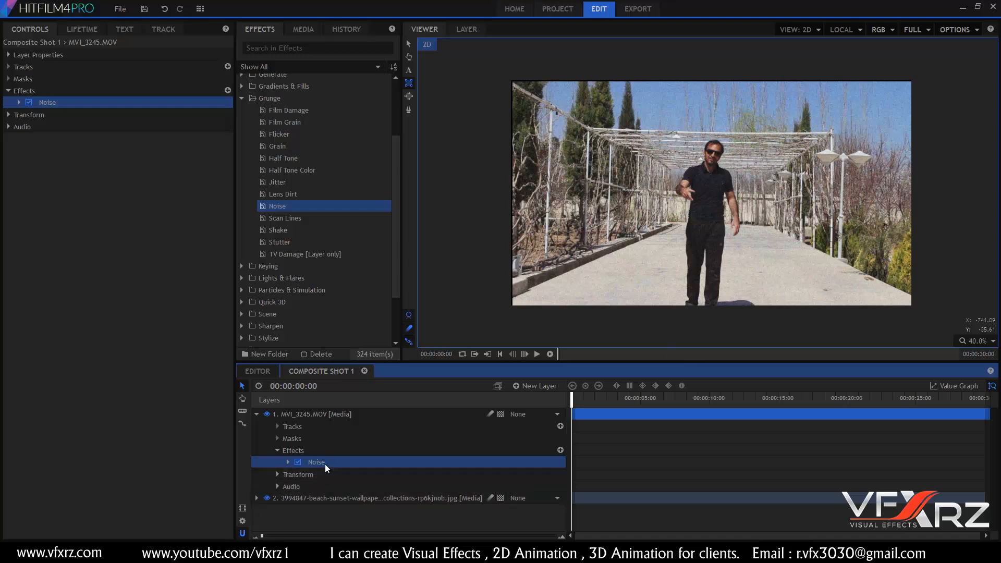
Replace the Noise effect on the MVI_3245.MOV layer with Chroma Key from the Keying group.
key("Delete")
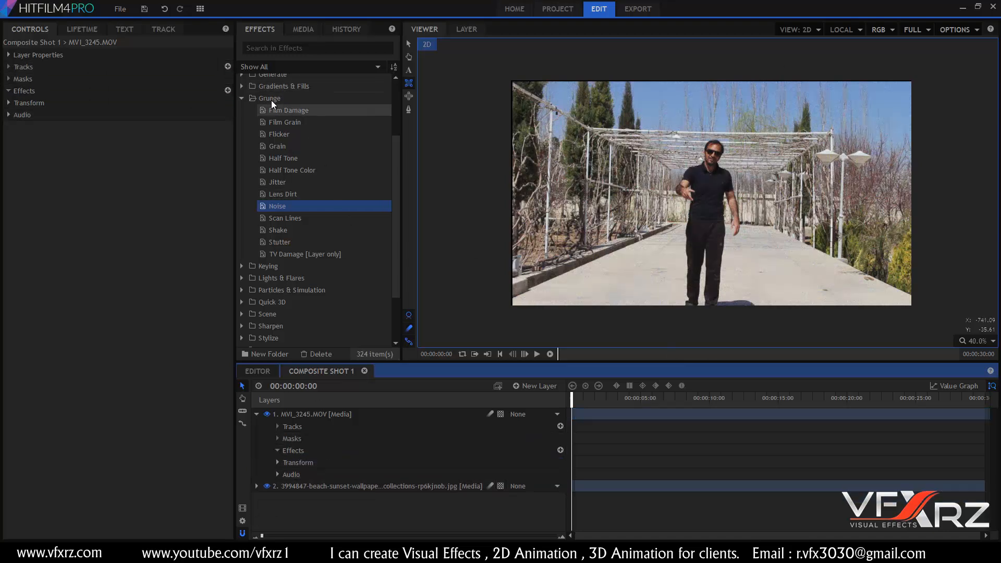
left_click(241, 98)
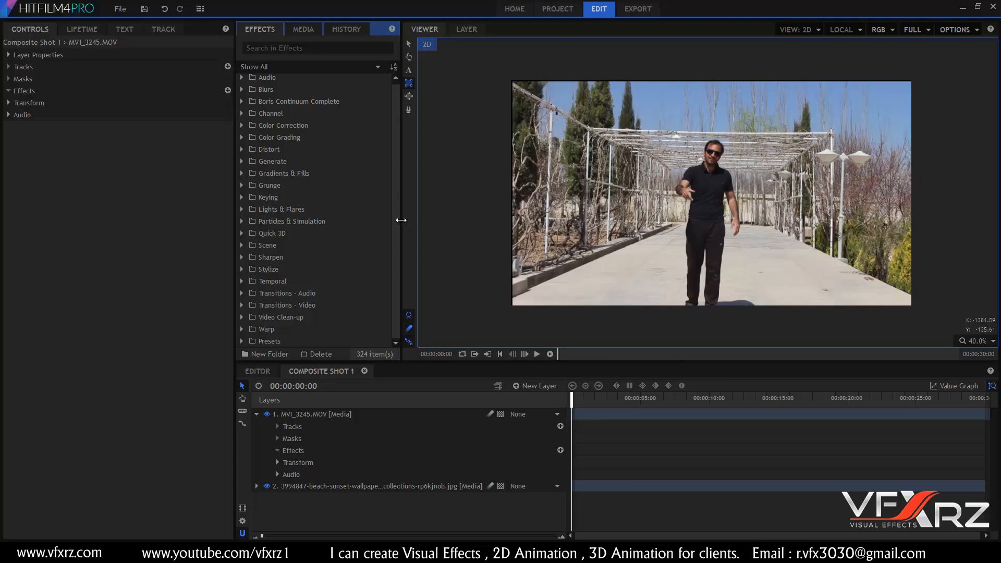
left_click(241, 198)
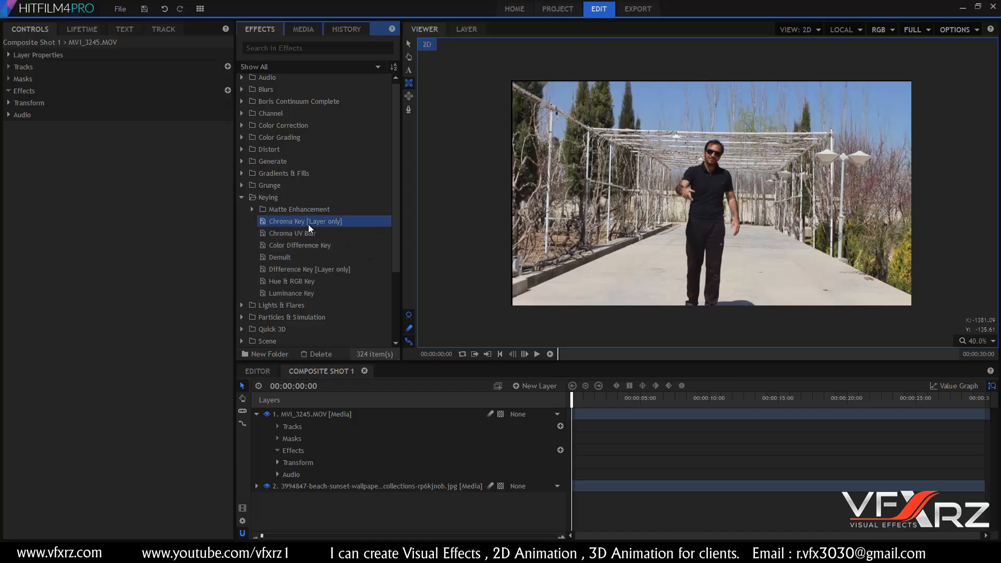
left_click_drag(307, 220, 336, 412)
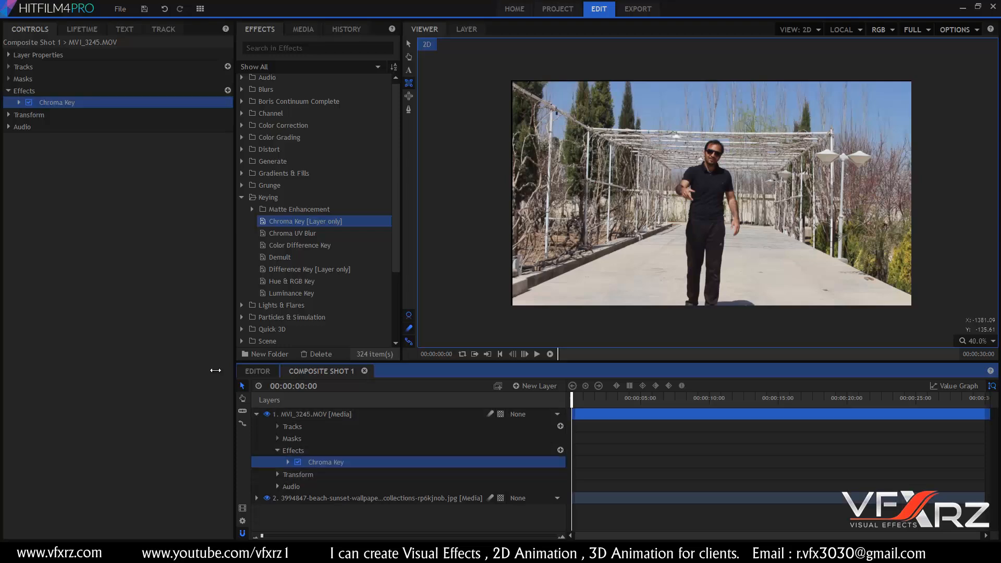
Sample the blue sky in the viewer as the Chroma Key colour, RGB 121, 155, 202.
left_click(19, 103)
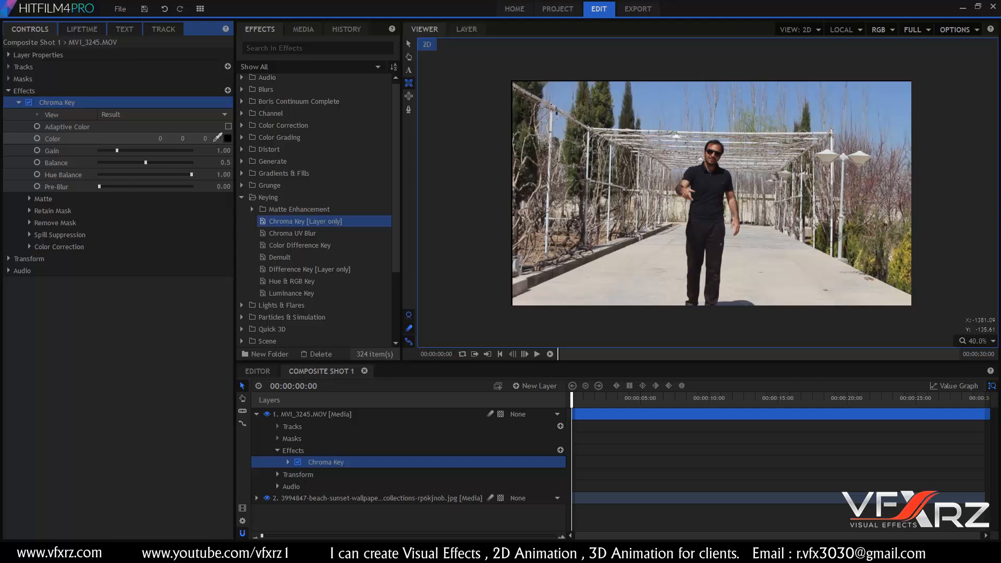
left_click_drag(216, 139, 239, 153)
left_click_drag(299, 135, 656, 96)
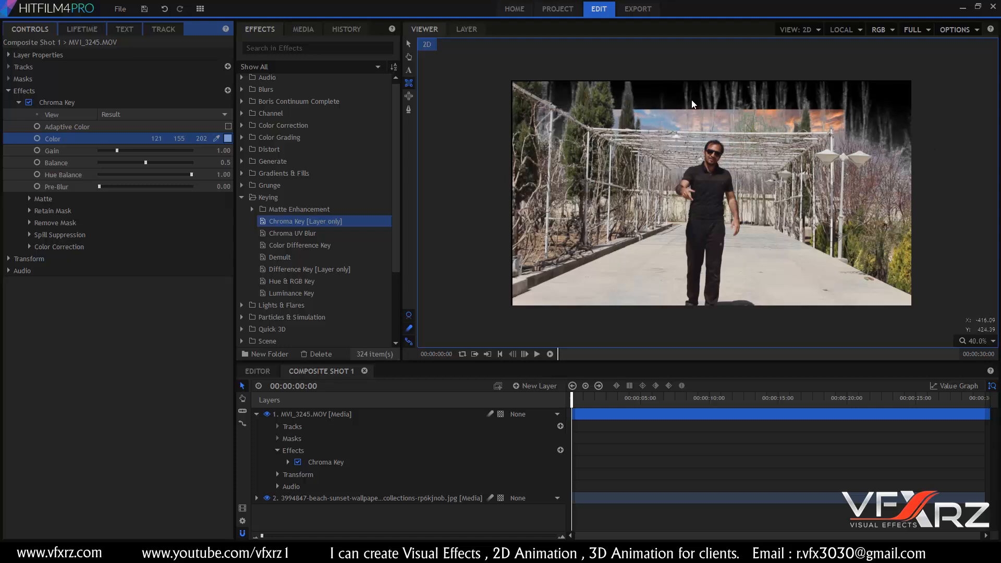
Set the Chroma Key's Gain to 0.95, Balance to 0.34, Hue Balance to 0.66 and Pre-Blur to 23.04.
mouse_move(116, 151)
left_mouse_down()
mouse_move(149, 150)
mouse_move(103, 150)
mouse_move(211, 161)
mouse_move(130, 159)
left_mouse_up()
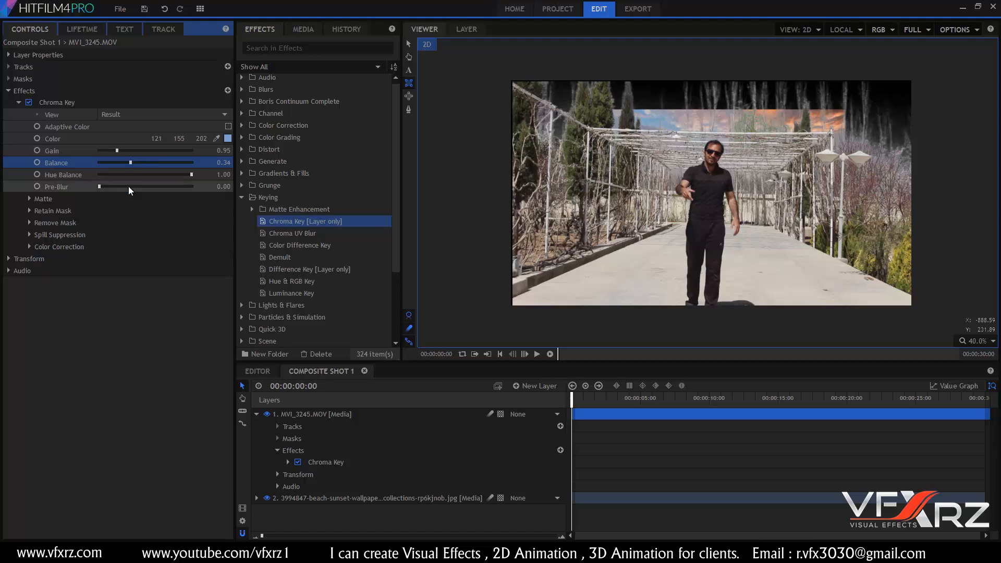
left_click(130, 175)
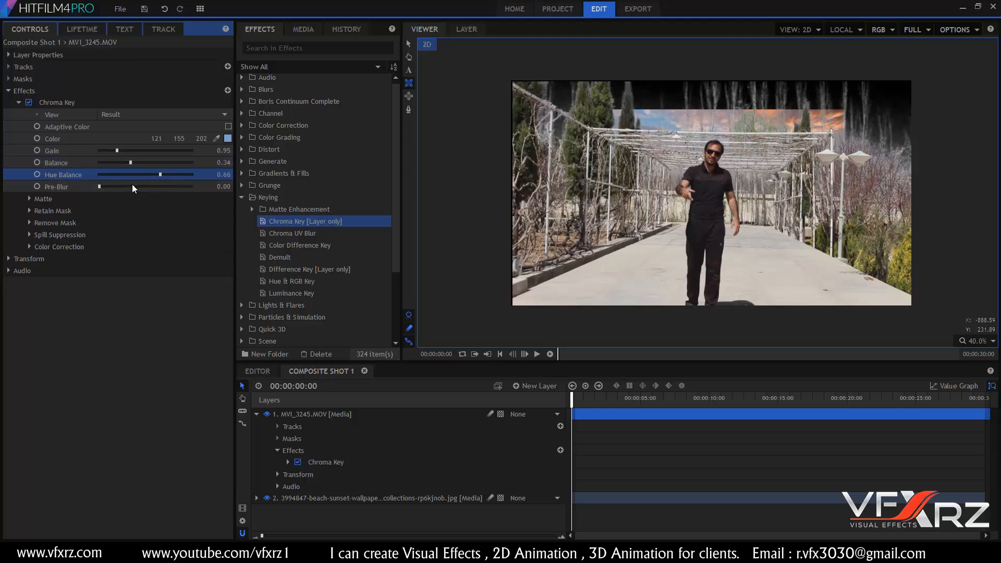
left_click_drag(132, 186, 116, 185)
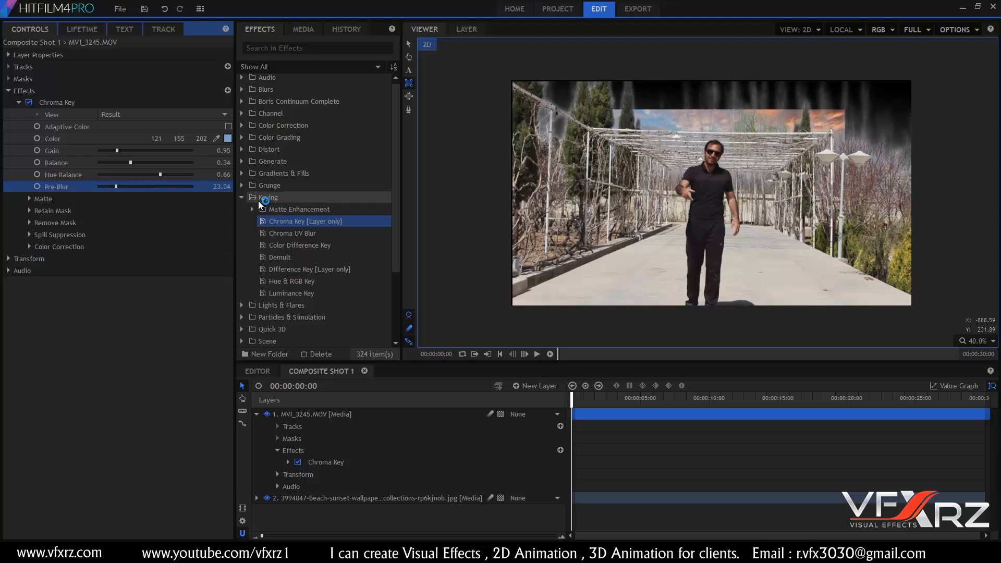
left_click(286, 201)
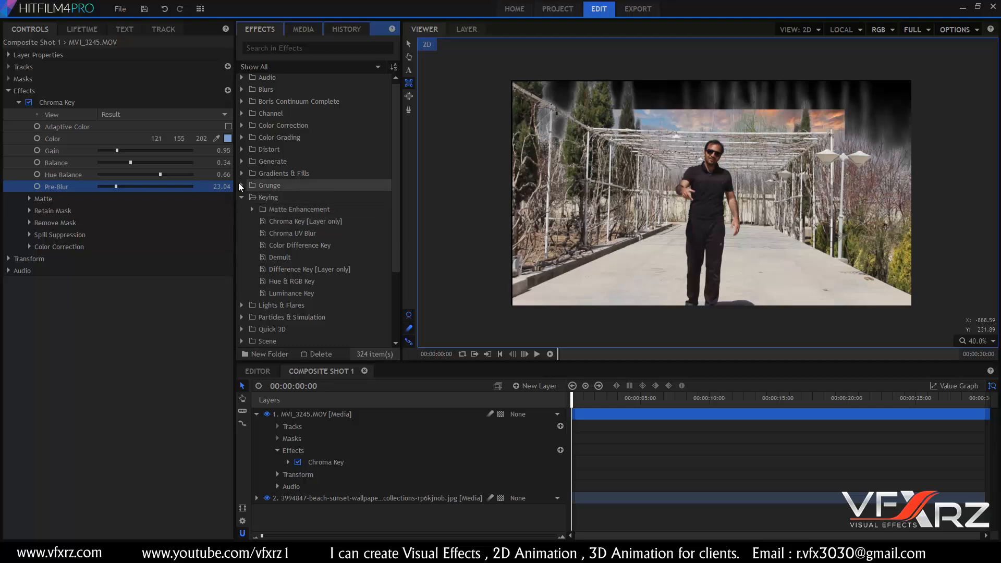
Replace Chroma Key on the MVI_3245.MOV layer with Glow from the Lights & Flares group, with Threshold 63.0% and Radius 35.8 px.
left_click(89, 103)
key("Delete")
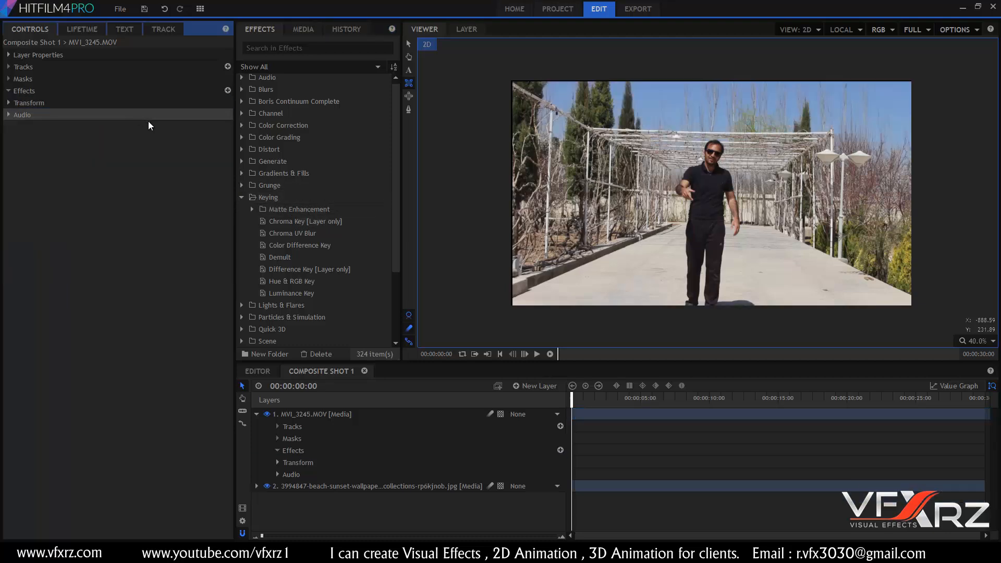
left_click(242, 197)
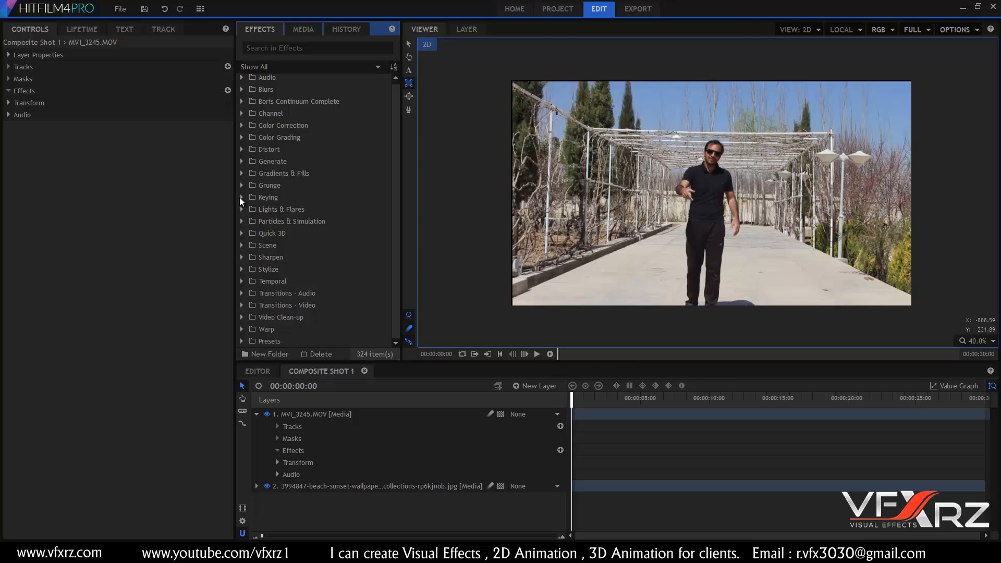
left_click(242, 209)
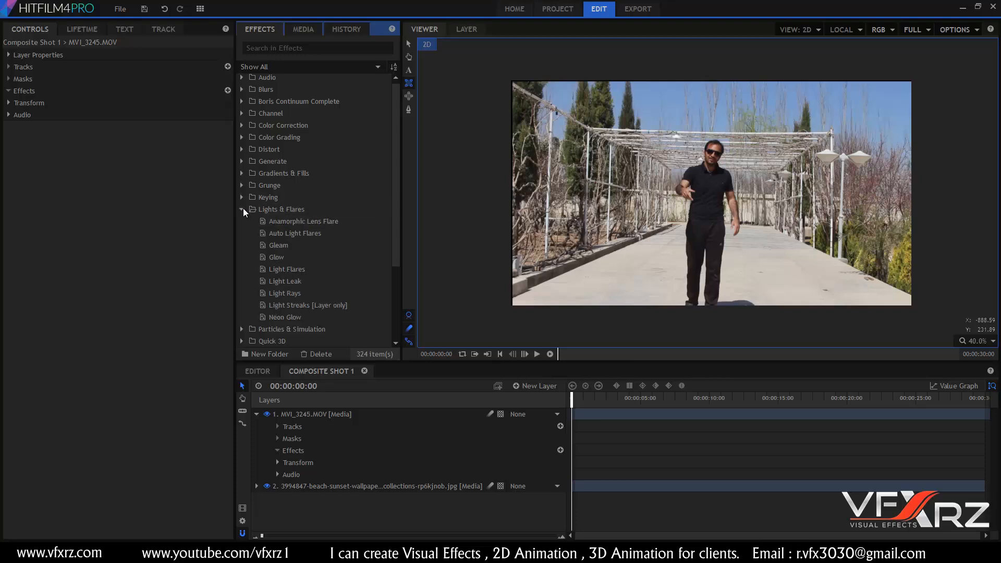
scroll(243, 208, "down", 1)
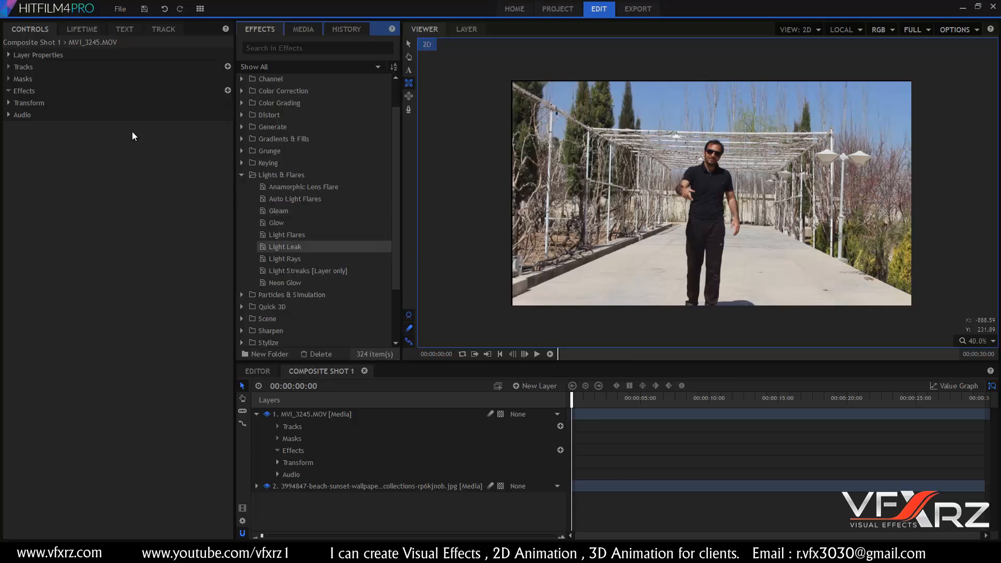
left_click(326, 225)
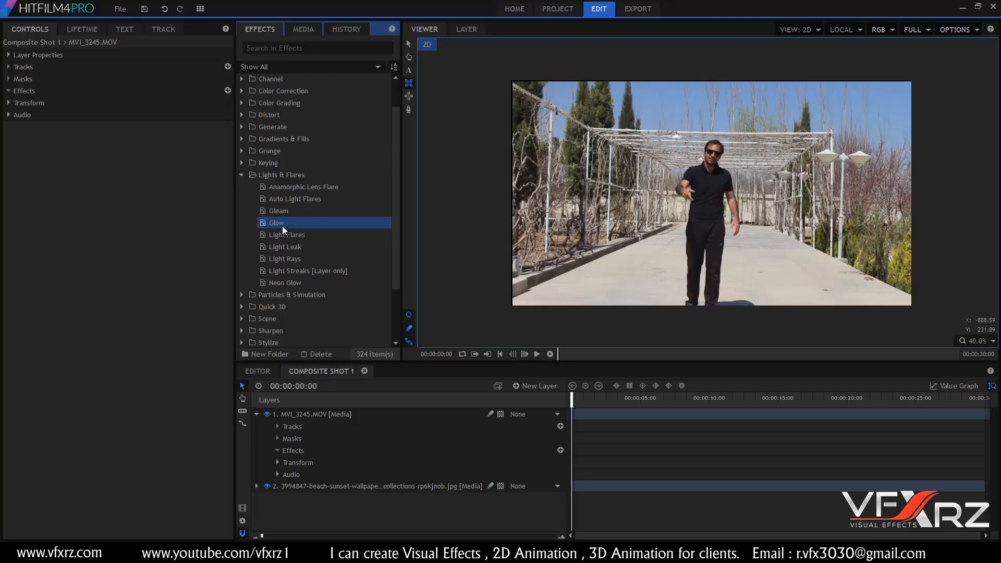
left_click_drag(282, 227, 337, 411)
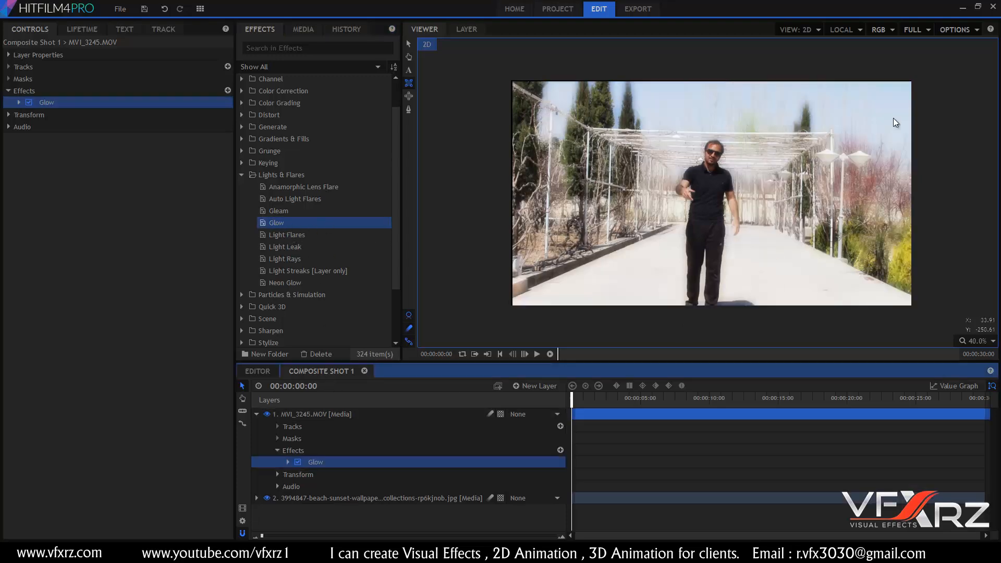
left_click(18, 103)
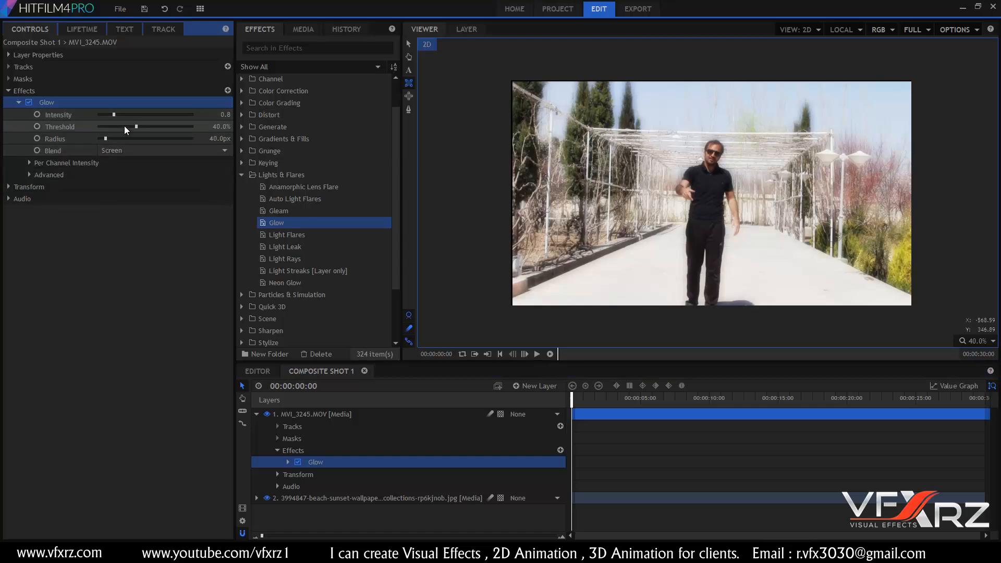
left_click_drag(113, 114, 104, 135)
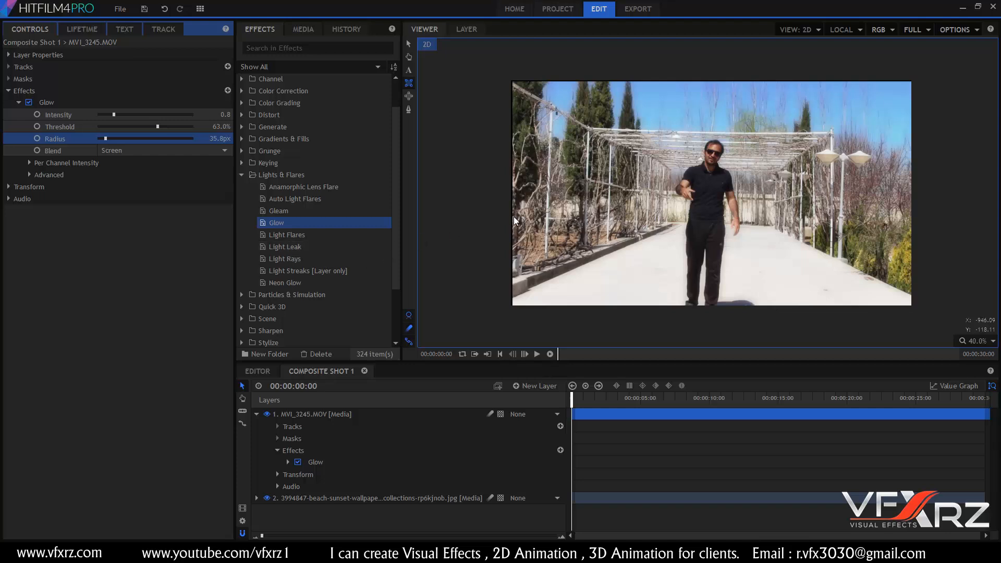
Replace Glow on the MVI_3245.MOV layer with Neon Glow, setting its Intensity to 0.7 and Radius to 512.0.
left_click(302, 413)
left_click(316, 462)
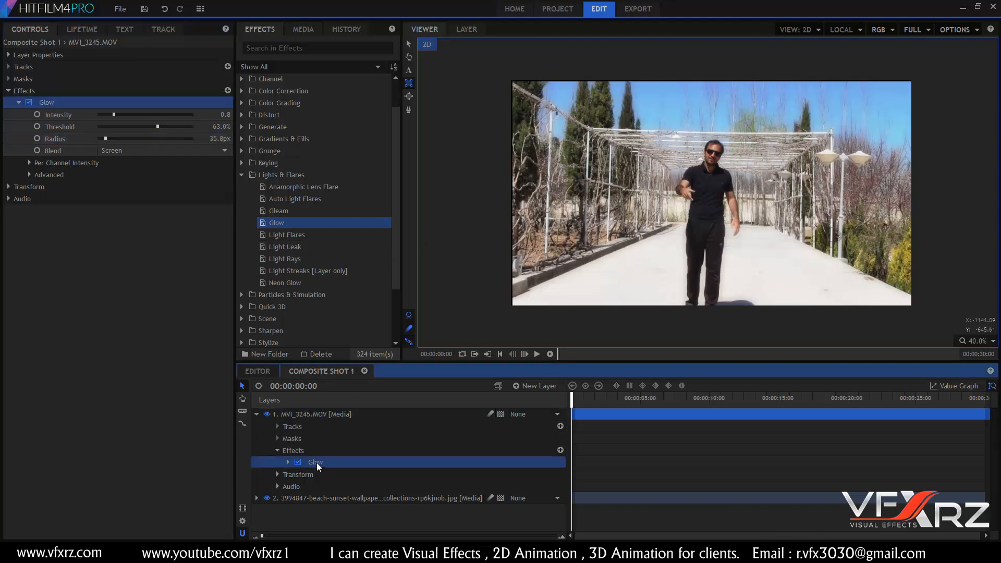
key("Delete")
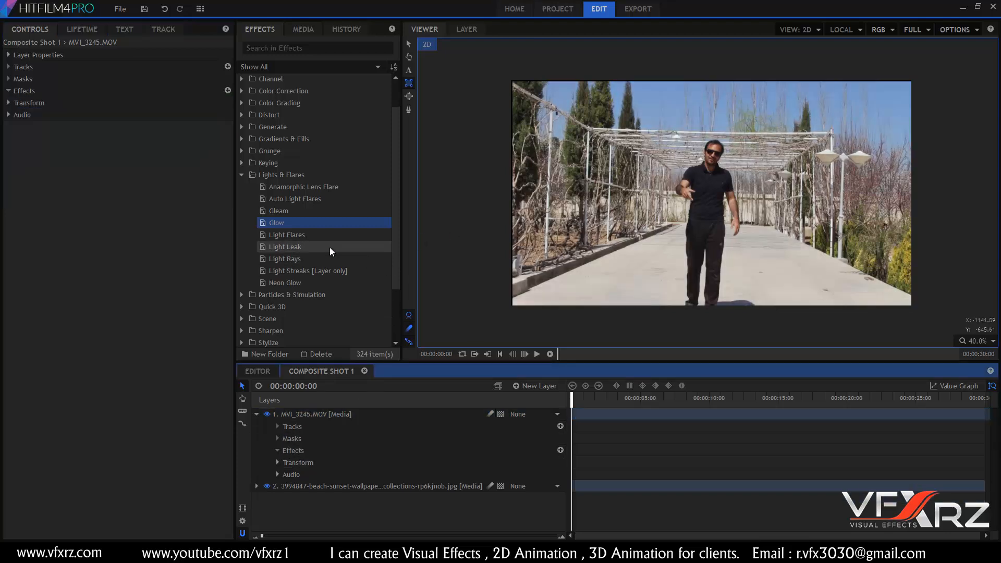
left_click(277, 259)
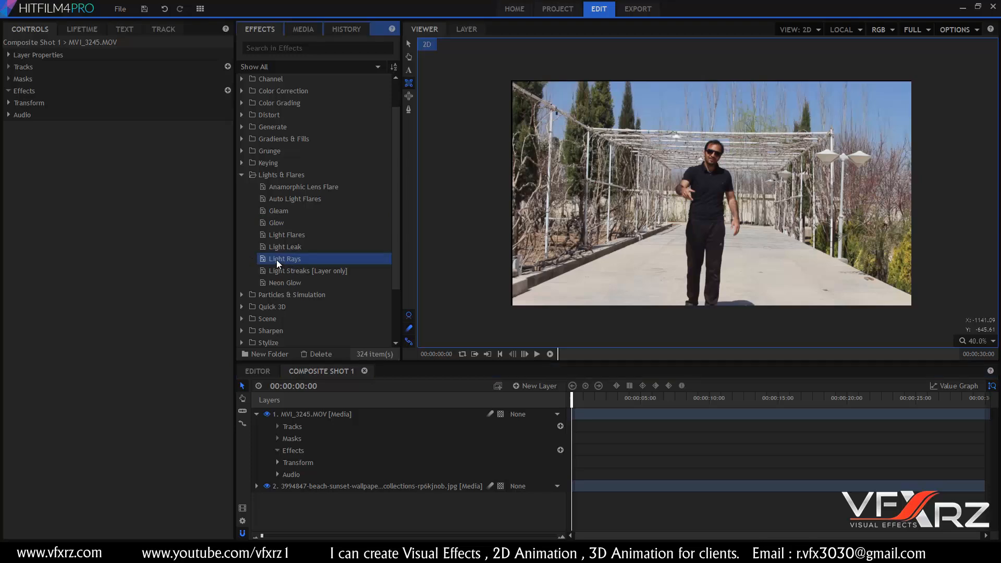
left_click_drag(283, 285, 329, 413)
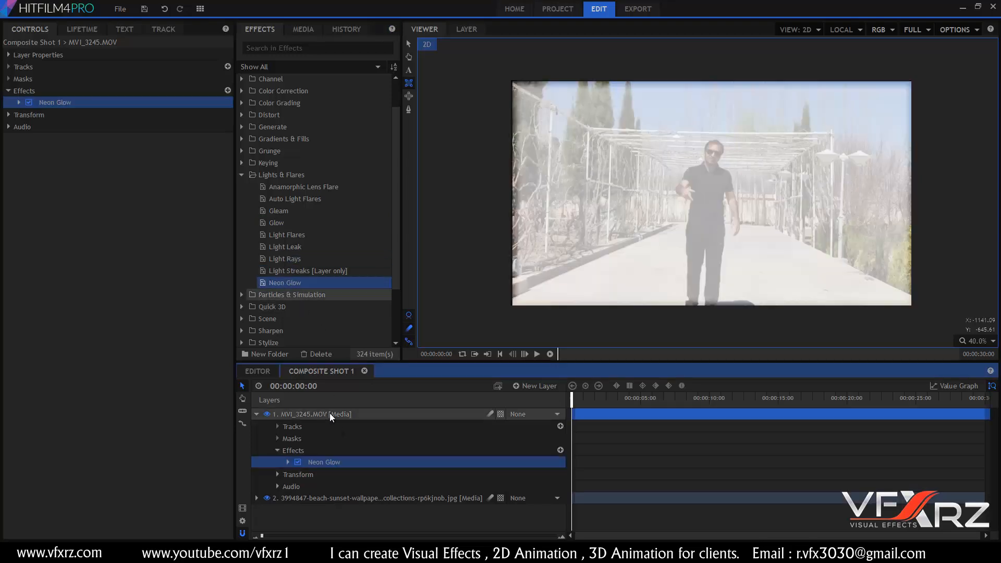
left_click(19, 102)
left_click_drag(110, 118, 295, 162)
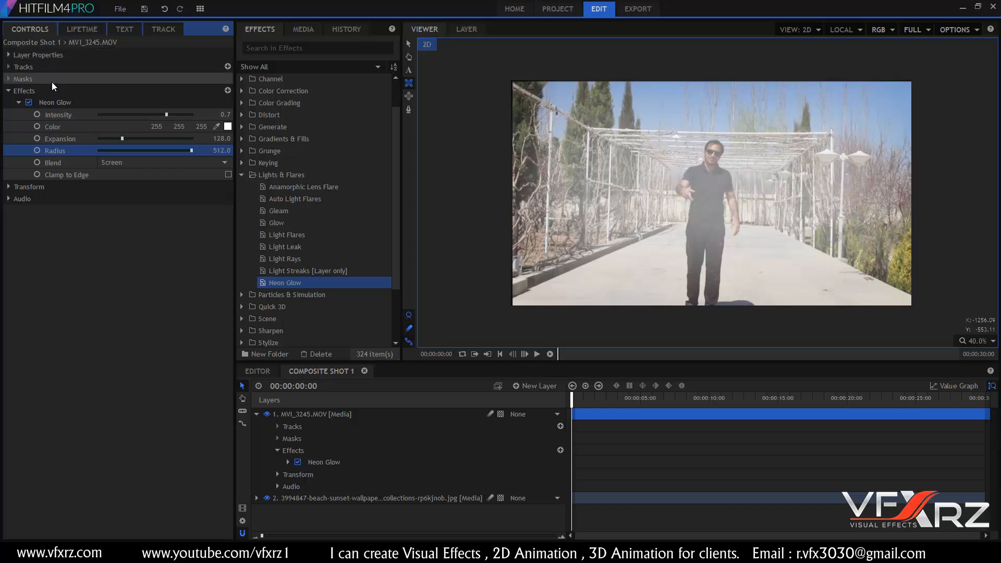
Replace Neon Glow on the MVI_3245.MOV layer with Gleam and set its Ray Length to -66.0 px.
left_click(63, 101)
key("Delete")
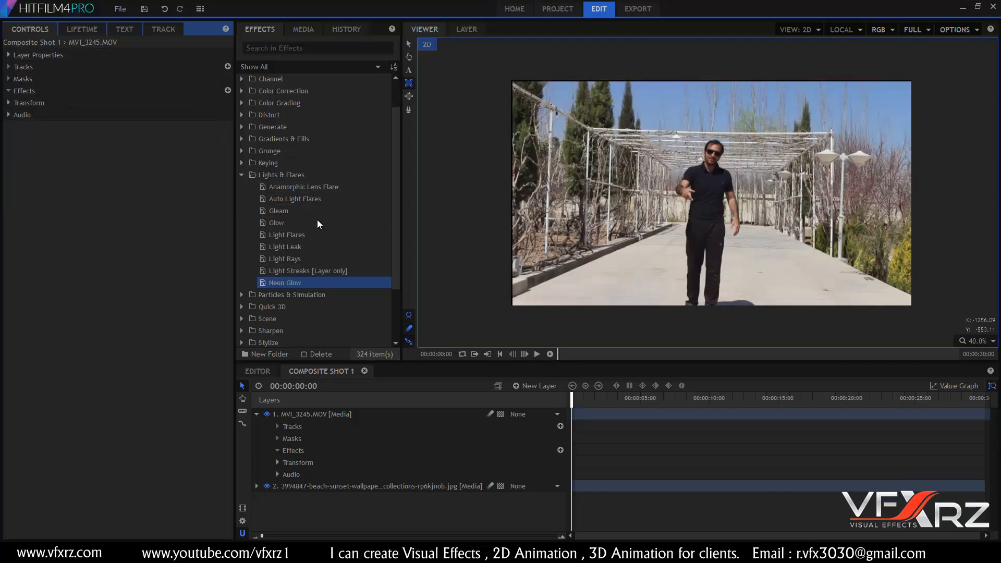
scroll(334, 245, "down", 2)
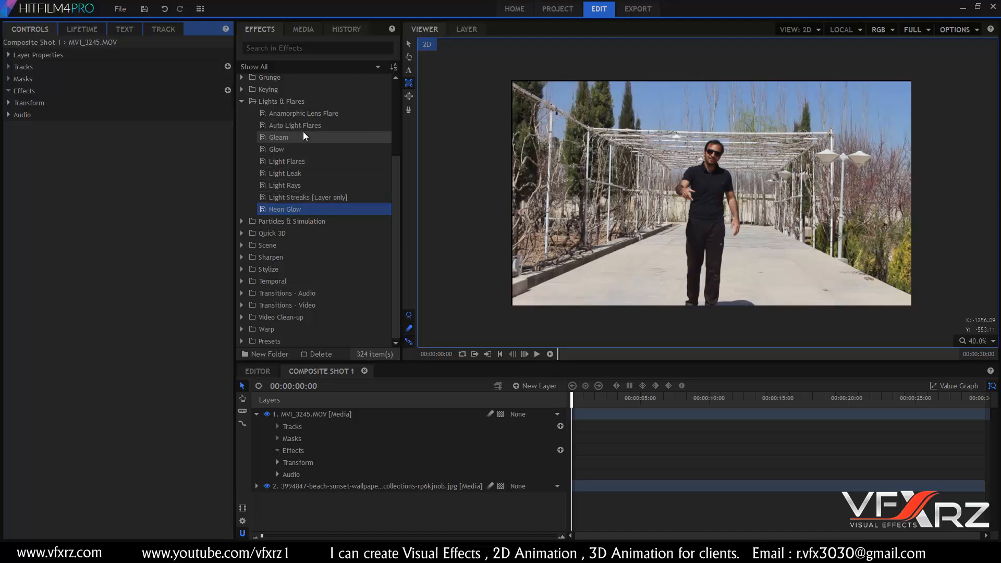
left_click_drag(282, 137, 330, 410)
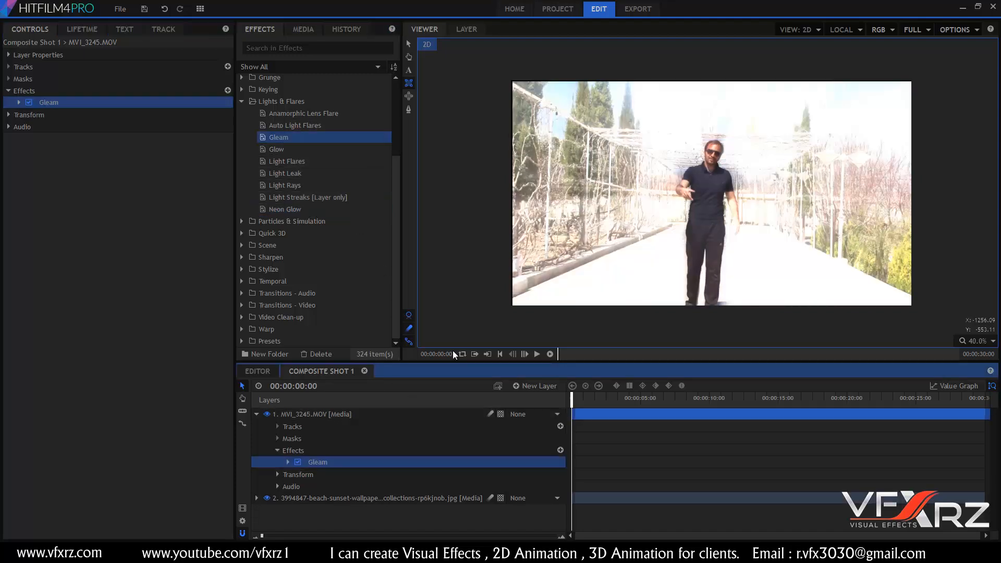
left_click(19, 103)
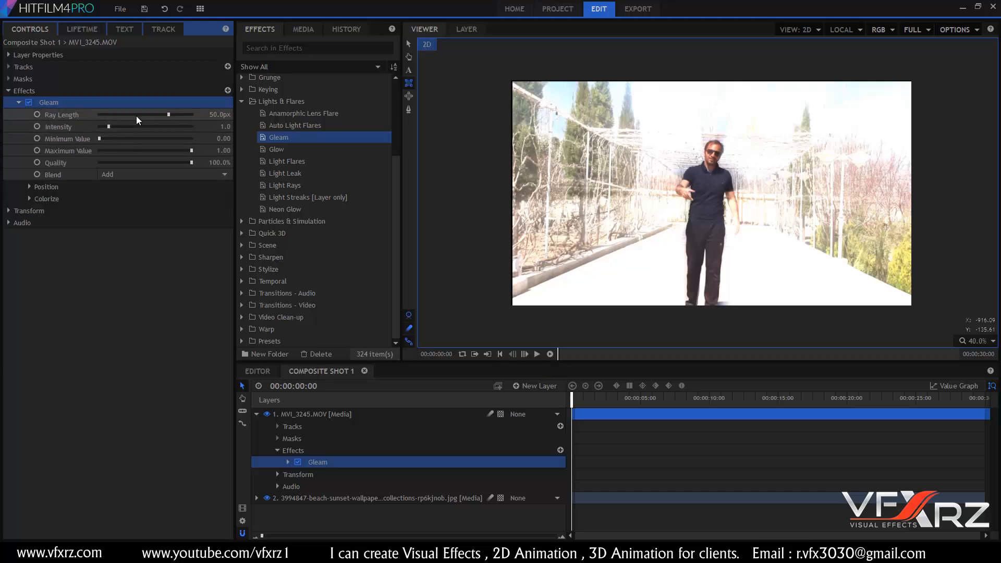
mouse_move(126, 113)
left_mouse_down()
mouse_move(113, 114)
mouse_move(154, 111)
mouse_move(80, 108)
mouse_move(156, 112)
mouse_move(114, 109)
left_mouse_up()
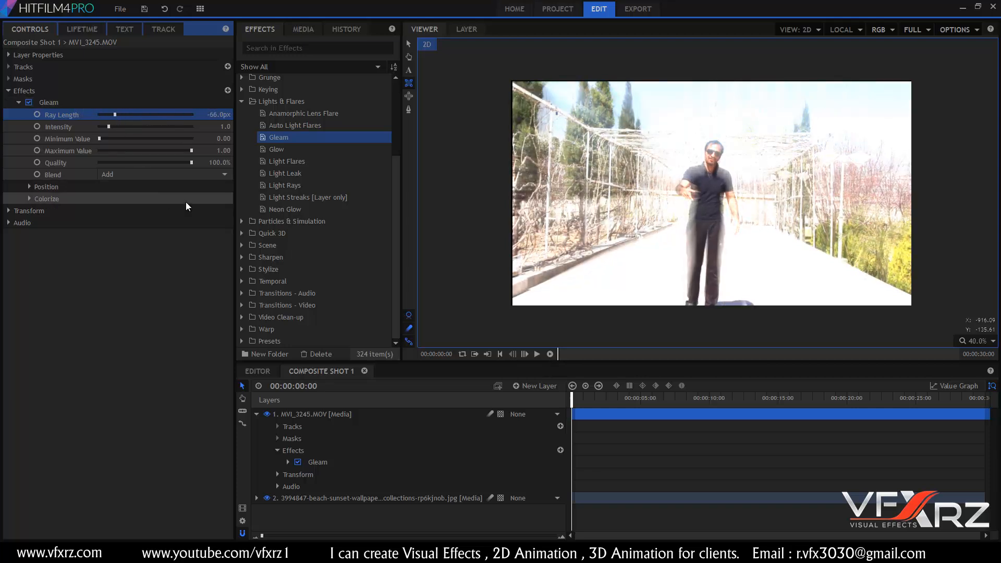
Remove the Gleam effect from the MVI_3245.MOV layer and open the Particles & Simulation effects group.
left_click(56, 101)
key("Delete")
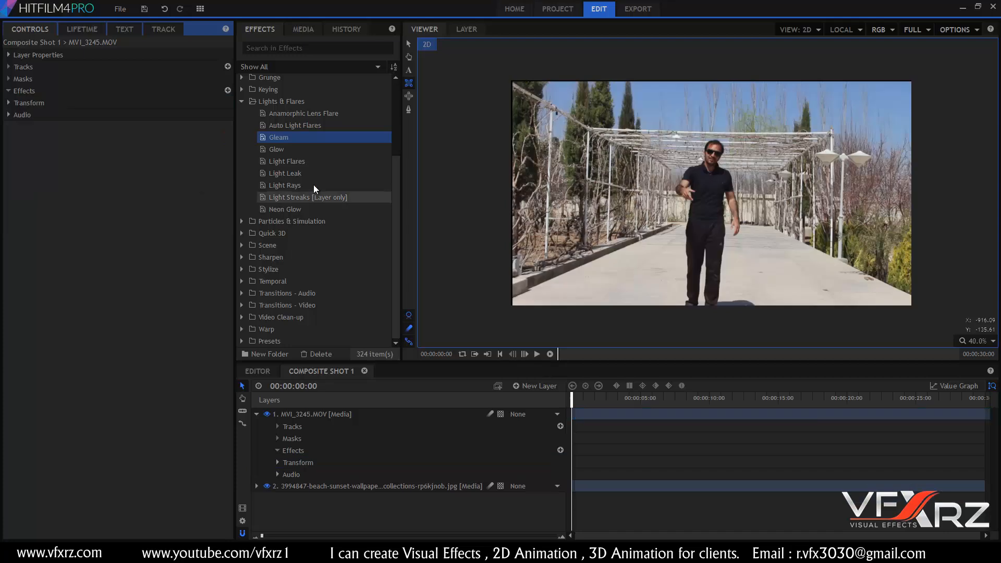
left_click(242, 102)
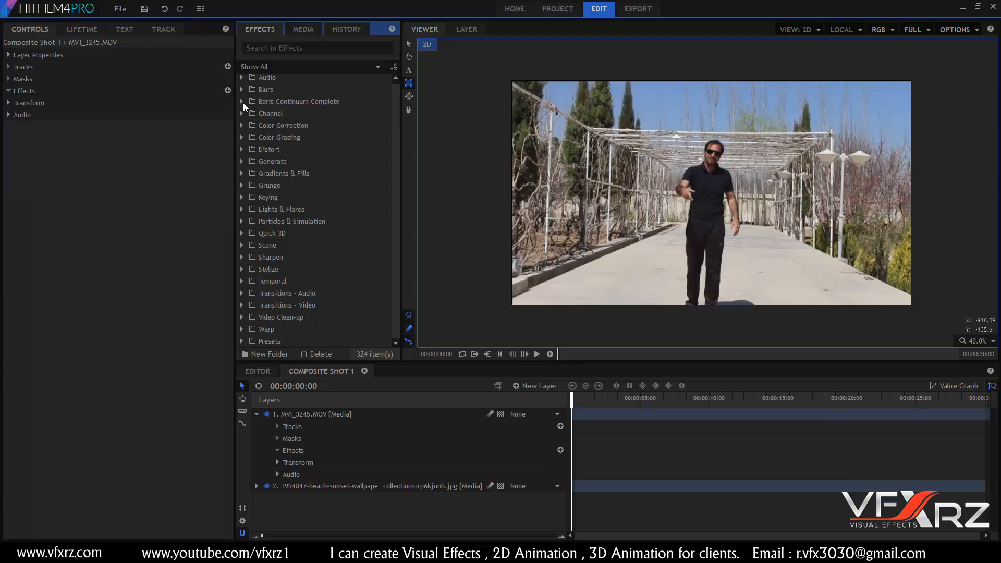
left_click(241, 222)
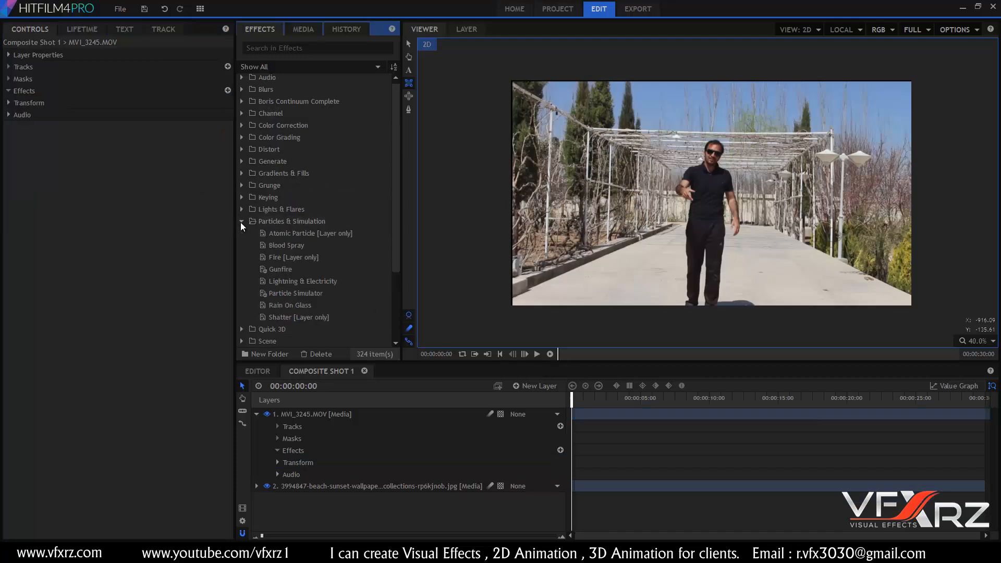
scroll(240, 222, "down", 3)
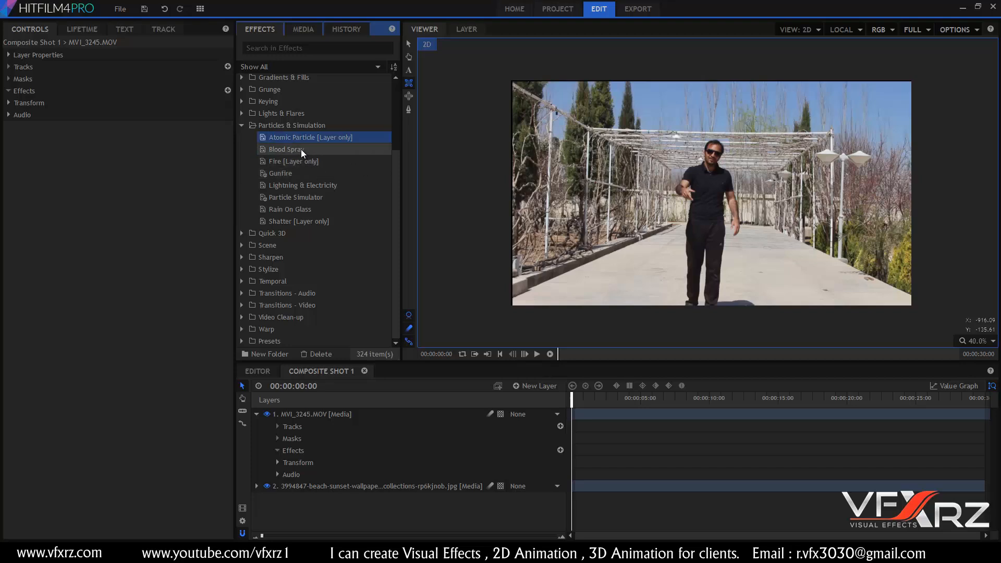
Apply Blood Spray to the MVI_3245.MOV layer and move the playhead to 00:00:00:03 to show the spray.
left_click(284, 150)
mouse_move(301, 149)
left_mouse_down()
mouse_move(326, 423)
mouse_move(321, 414)
left_mouse_up()
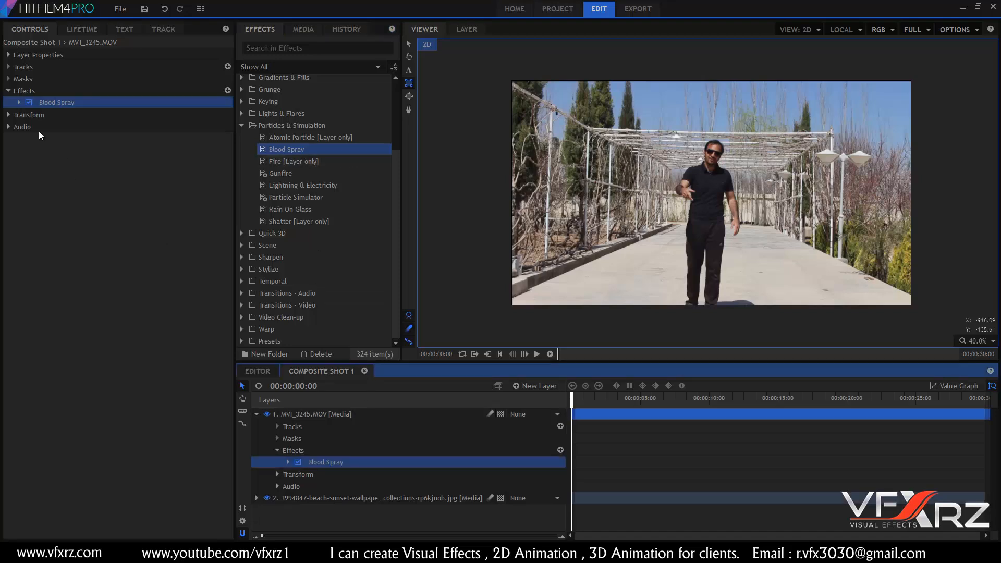
left_click(19, 102)
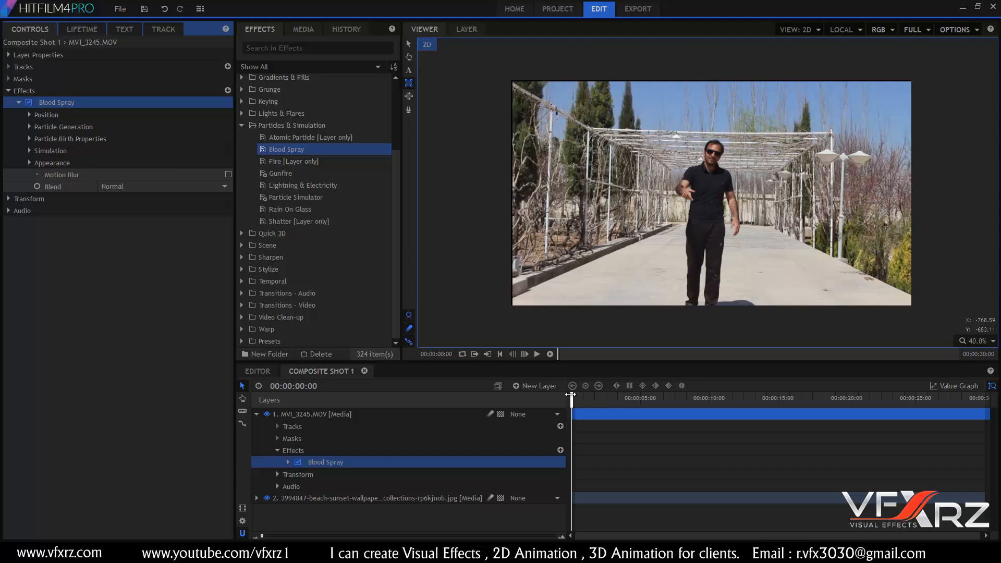
left_click_drag(571, 394, 569, 397)
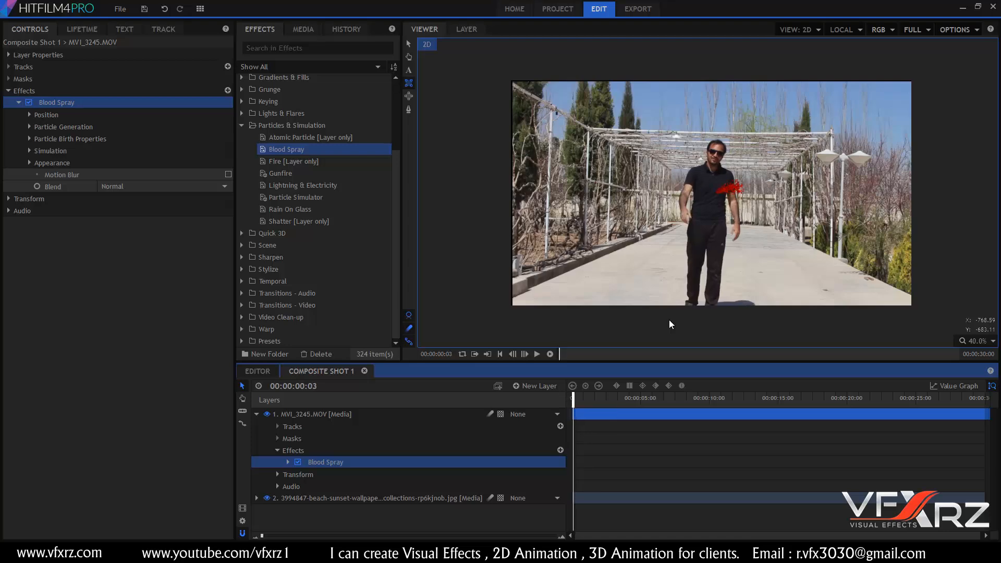
scroll(757, 183, "up", 5)
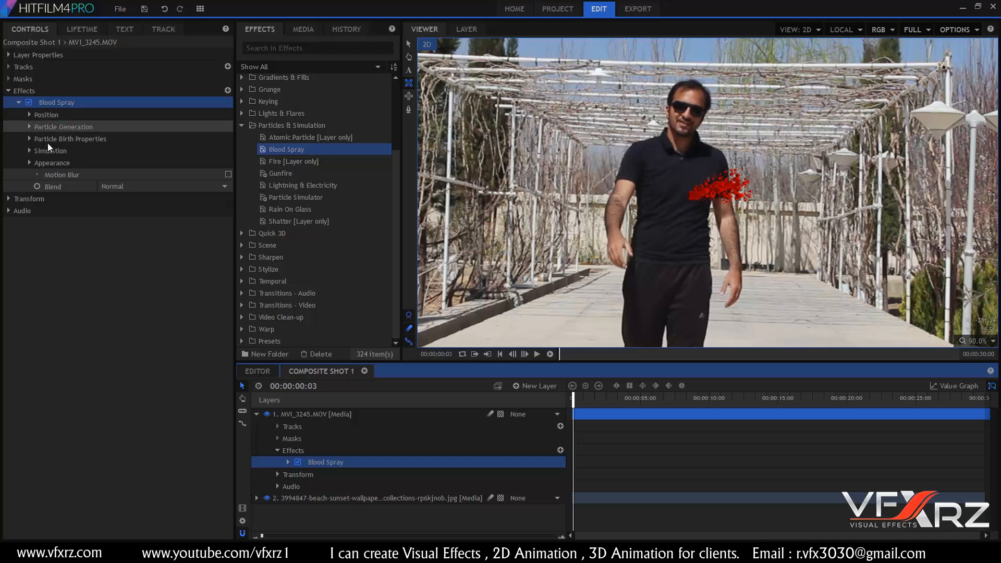
scroll(731, 201, "up", 1)
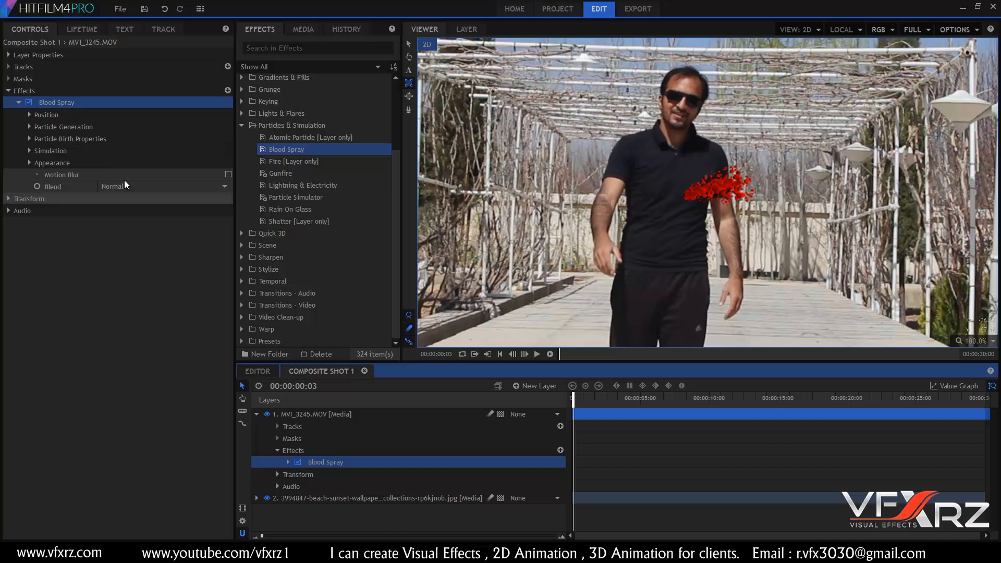
Set Blood Spray's particle birth Direction to 318.0°, Spread to 81.00° and Speed to 68.00.
left_click(33, 149)
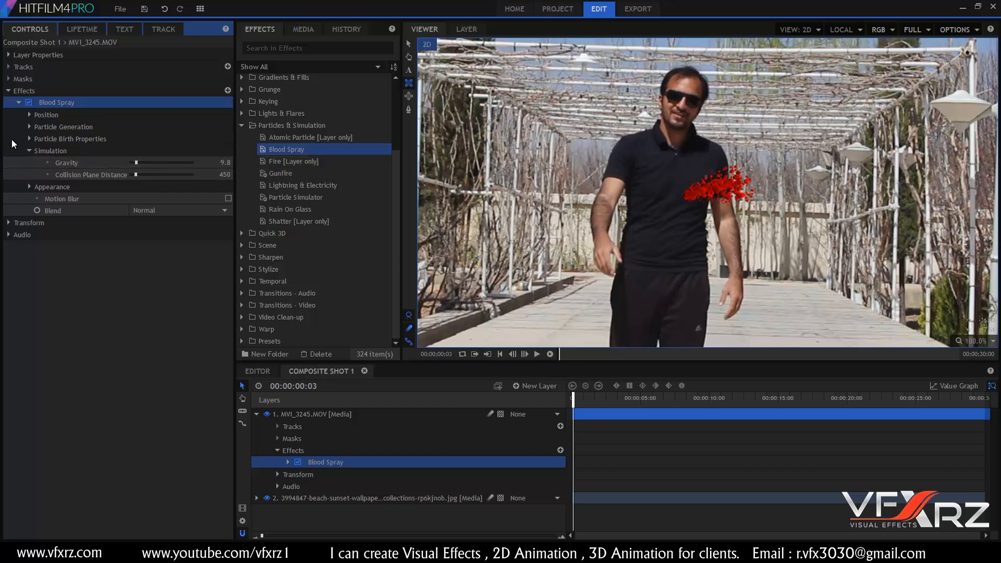
left_click(33, 150)
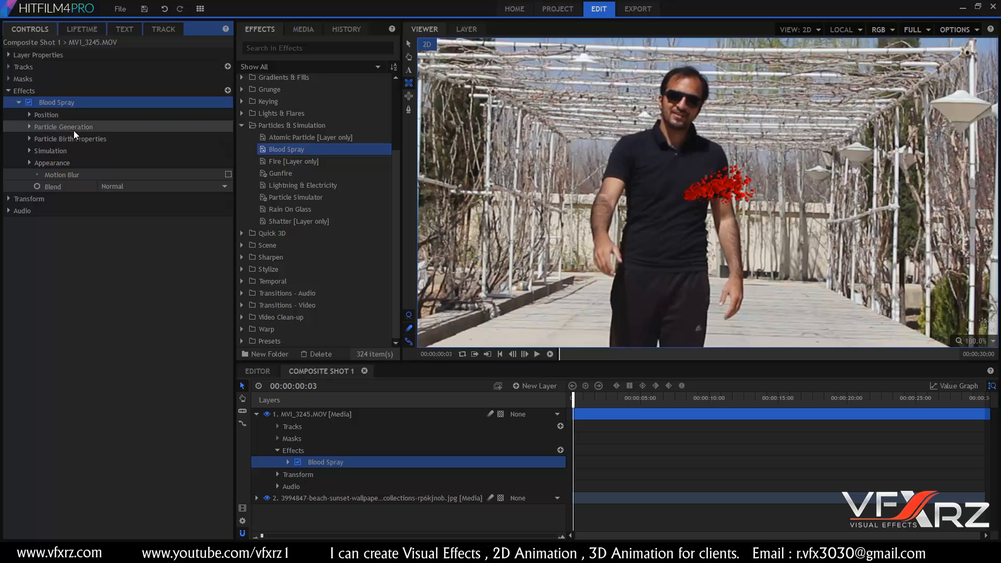
left_click(20, 126)
left_click(26, 127)
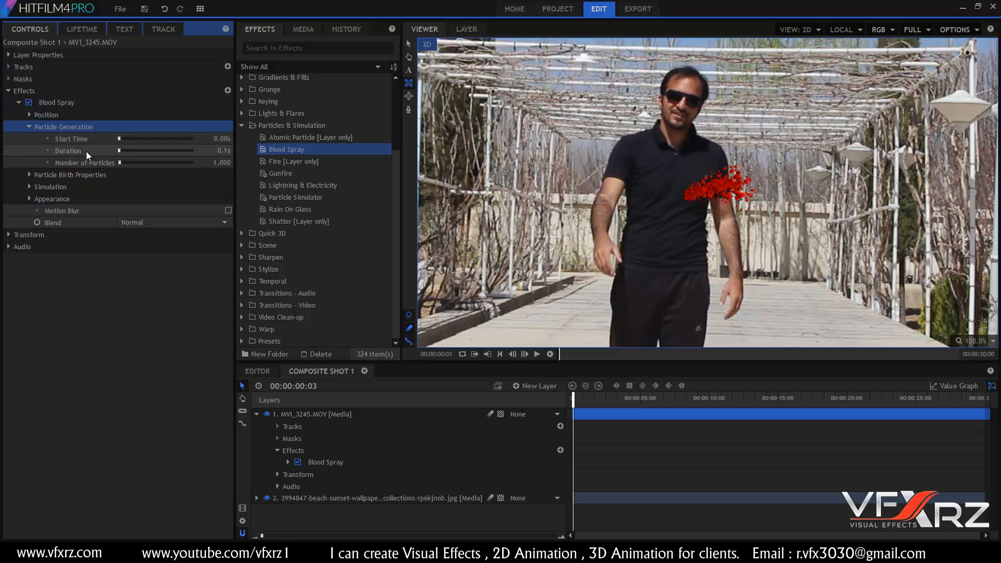
left_click(29, 127)
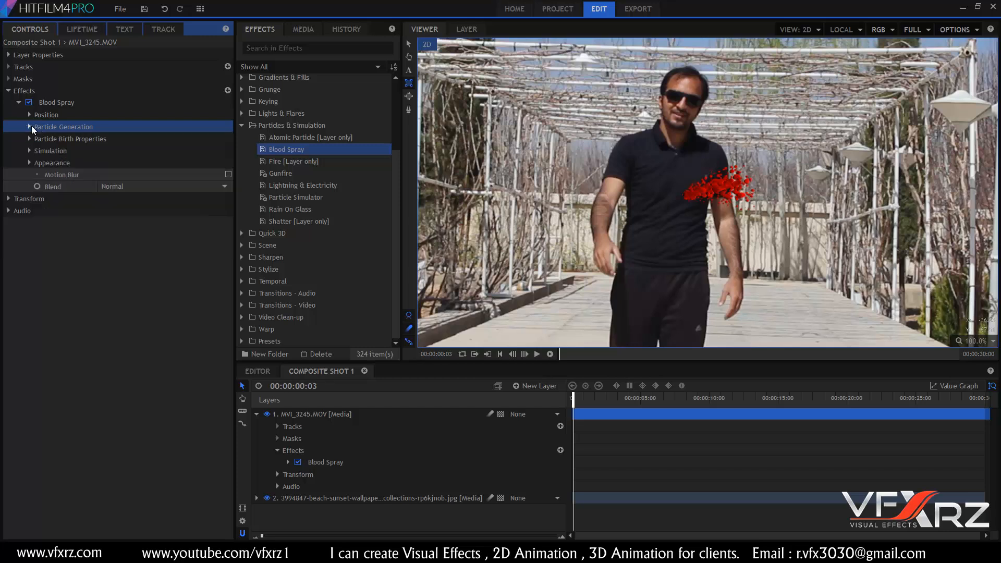
left_click(30, 138)
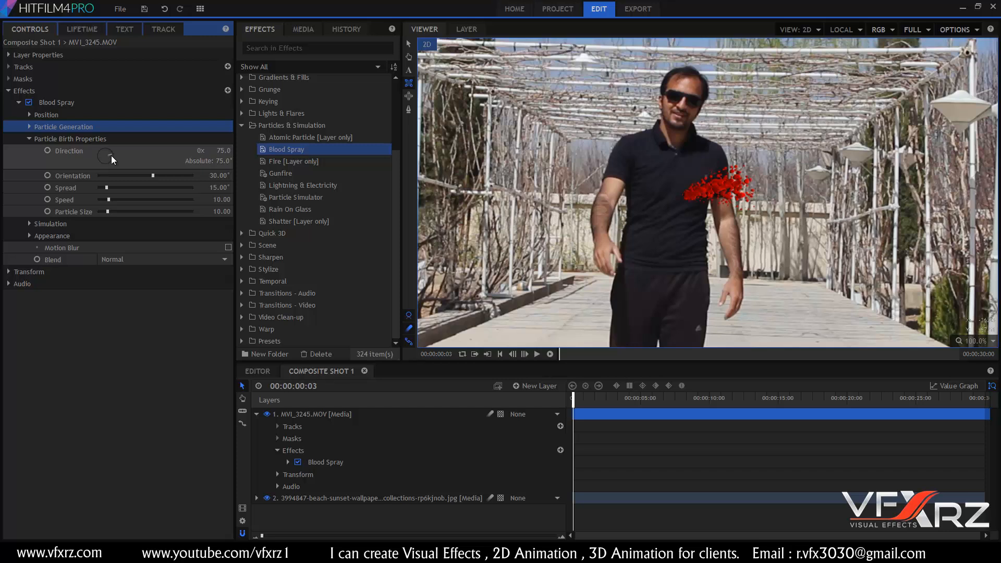
mouse_move(112, 156)
left_mouse_down()
mouse_move(73, 145)
mouse_move(92, 140)
left_mouse_up()
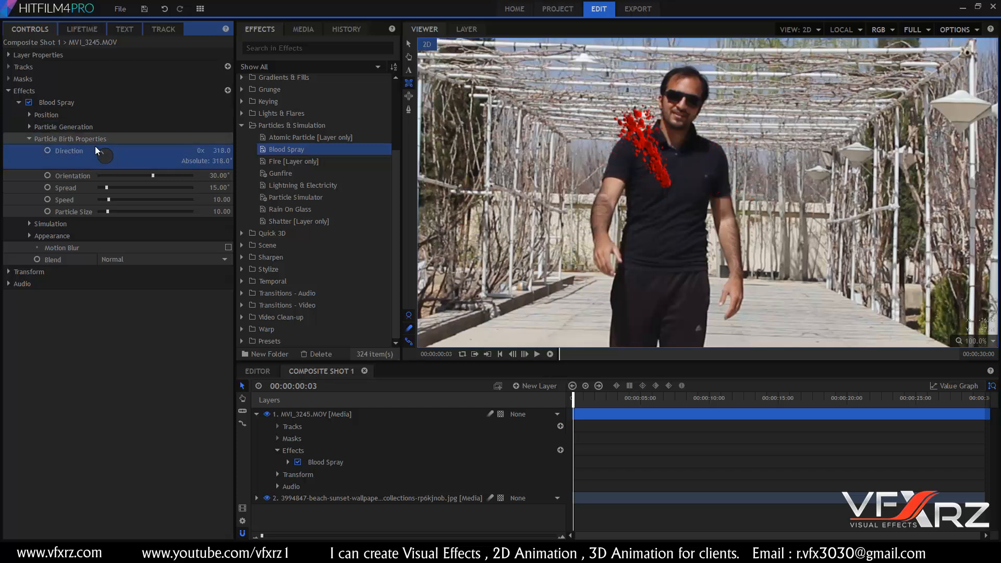
mouse_move(108, 186)
left_mouse_down()
mouse_move(164, 184)
mouse_move(83, 186)
mouse_move(267, 179)
mouse_move(111, 204)
mouse_move(162, 199)
left_mouse_up()
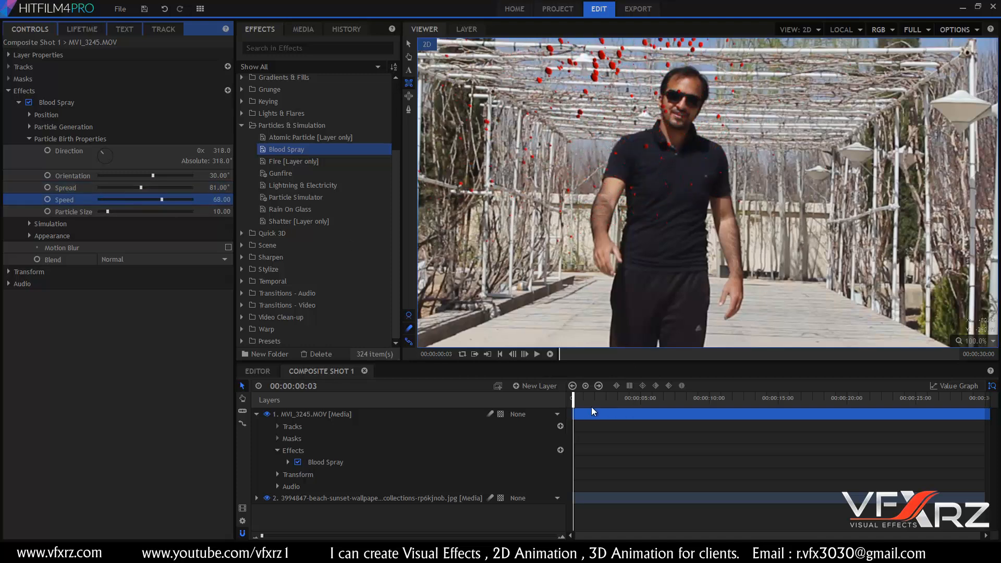
Preview the blood spray from the start of the composite shot, then return the playhead to 00:00:00:00.
left_click(573, 397)
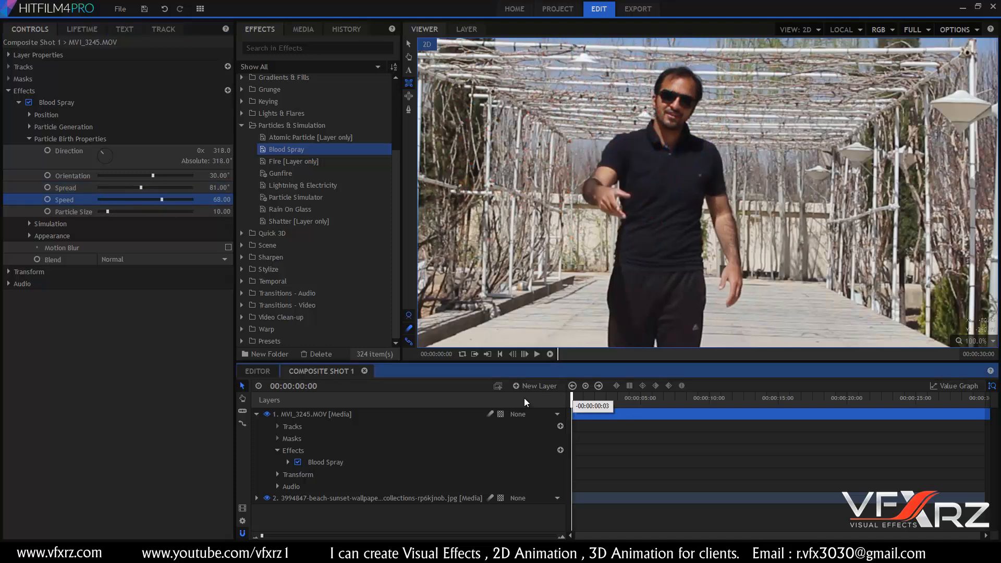
left_click(537, 354)
left_click_drag(593, 399, 539, 400)
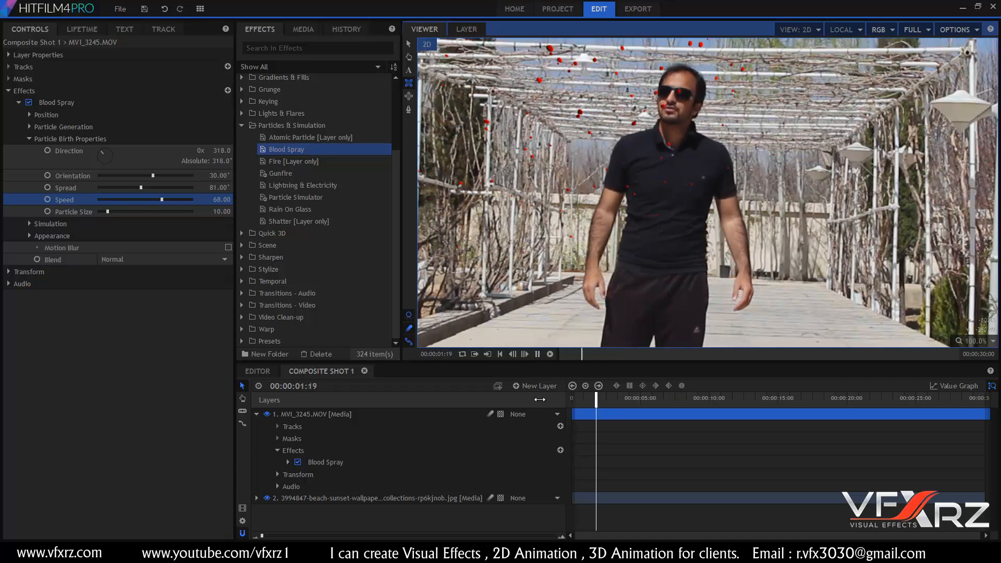
left_click(537, 354)
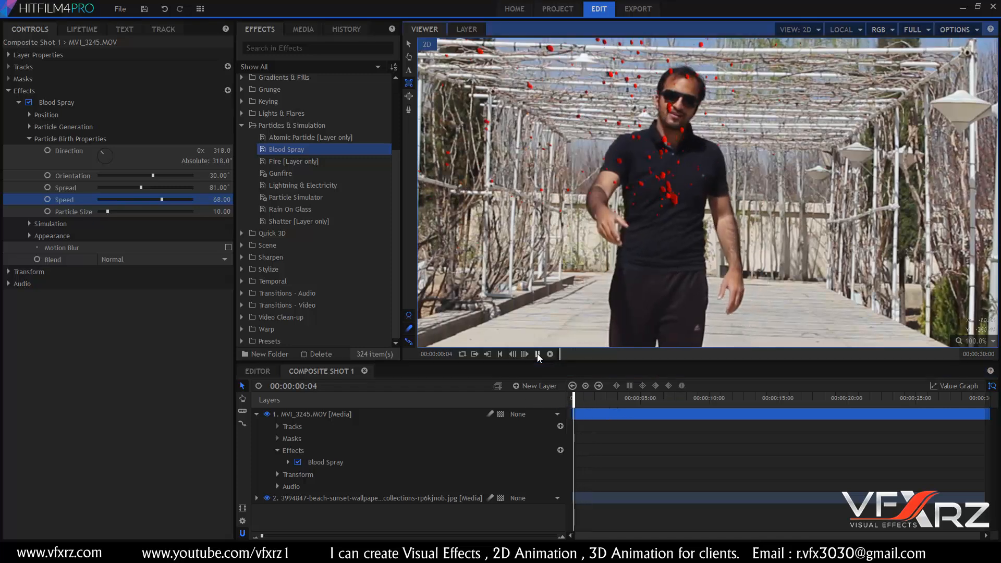
left_click(566, 399)
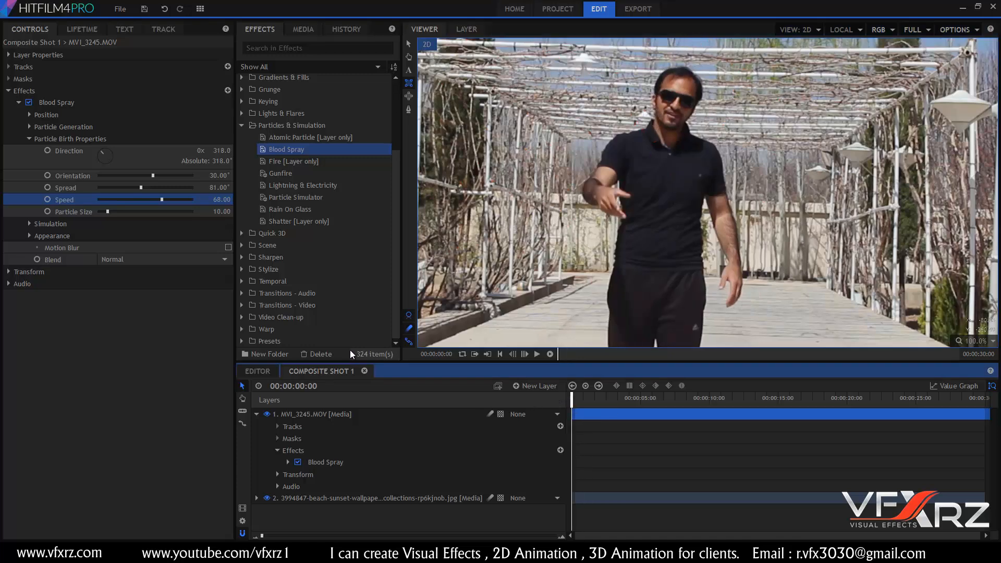
Replace Blood Spray on the MVI_3245.MOV layer with Rain On Glass.
left_click(55, 106)
key("Delete")
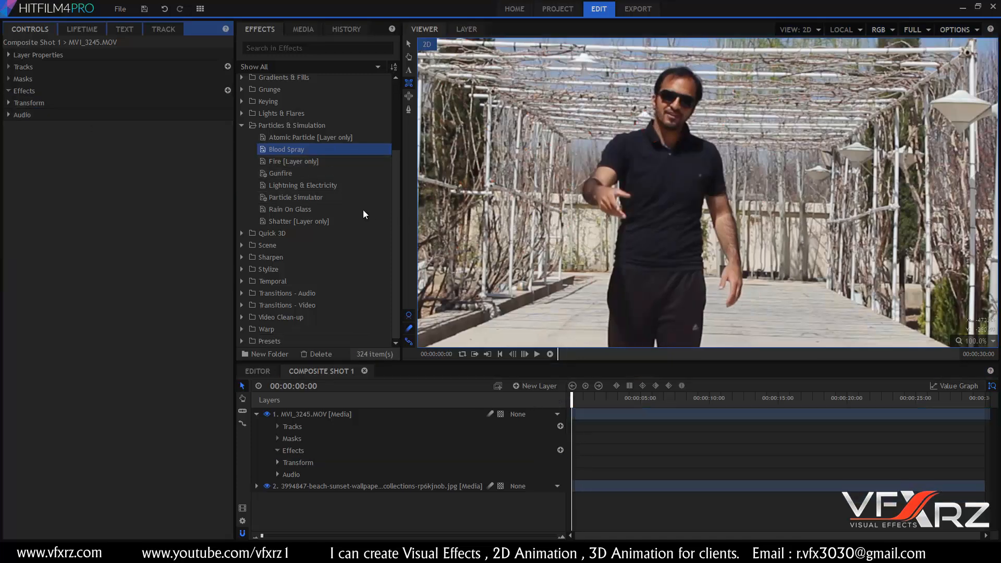
left_click(304, 212)
left_click_drag(295, 211, 314, 415)
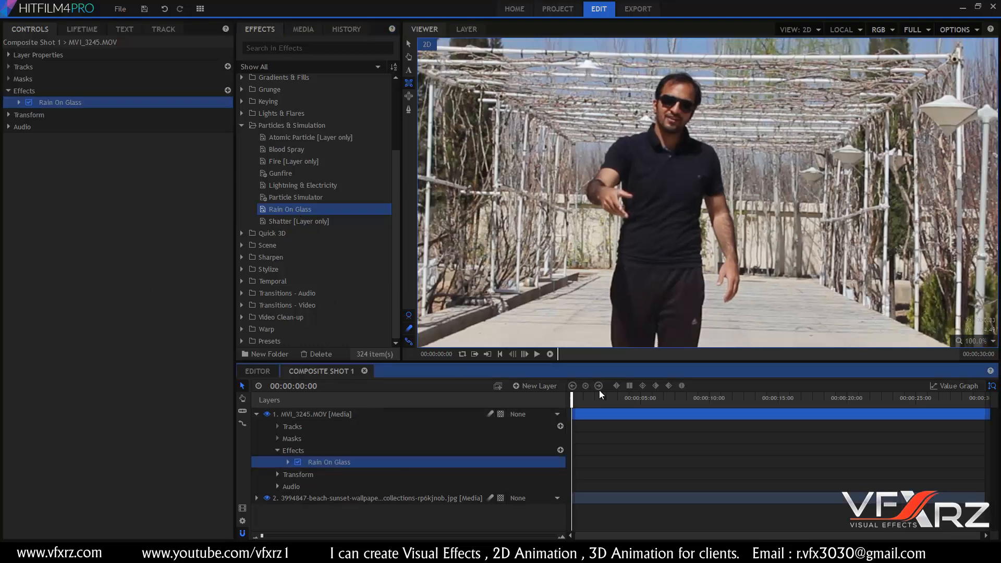
Play the composite shot to about 15 seconds to preview the Rain On Glass drops.
left_click(535, 355)
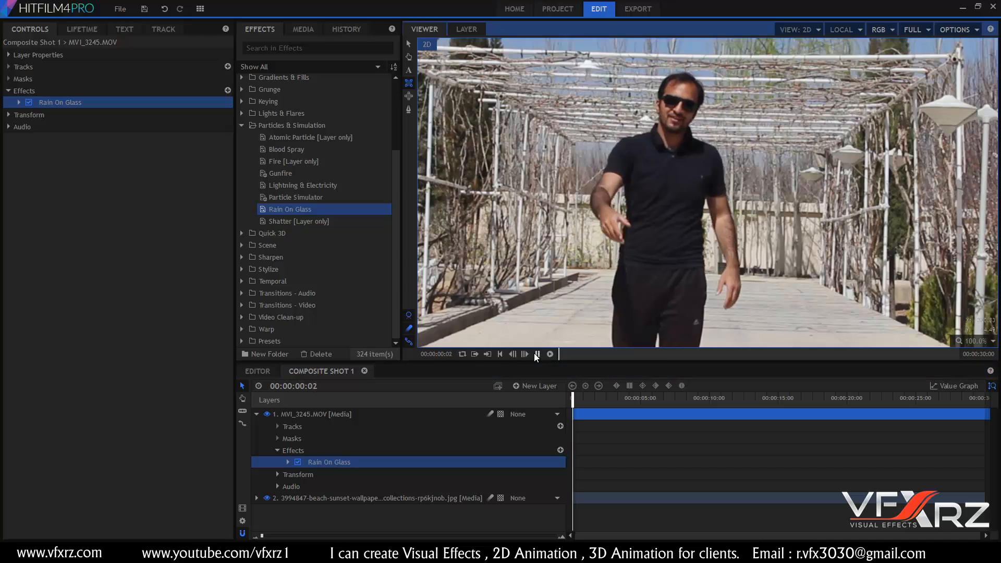
left_click(536, 355)
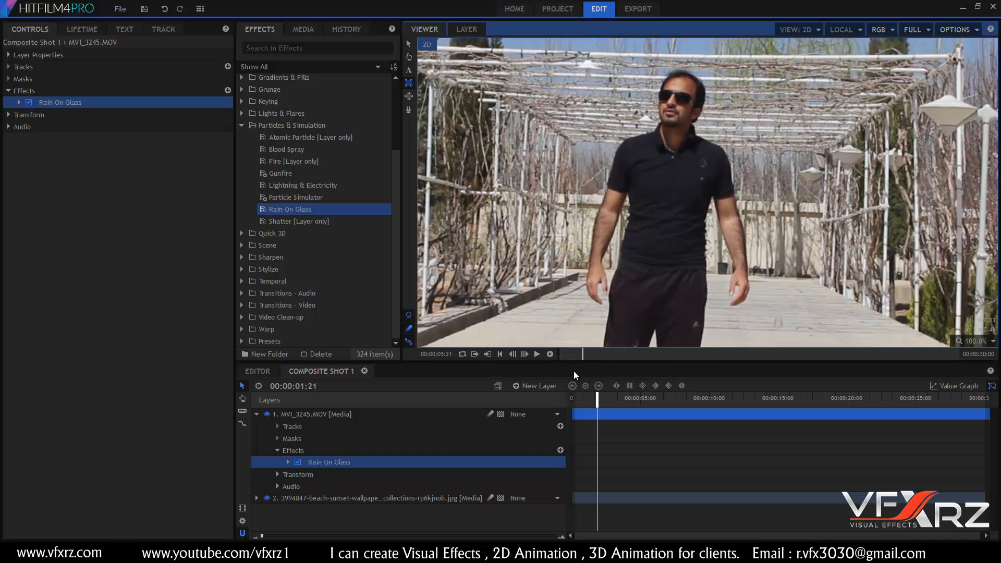
left_click(536, 355)
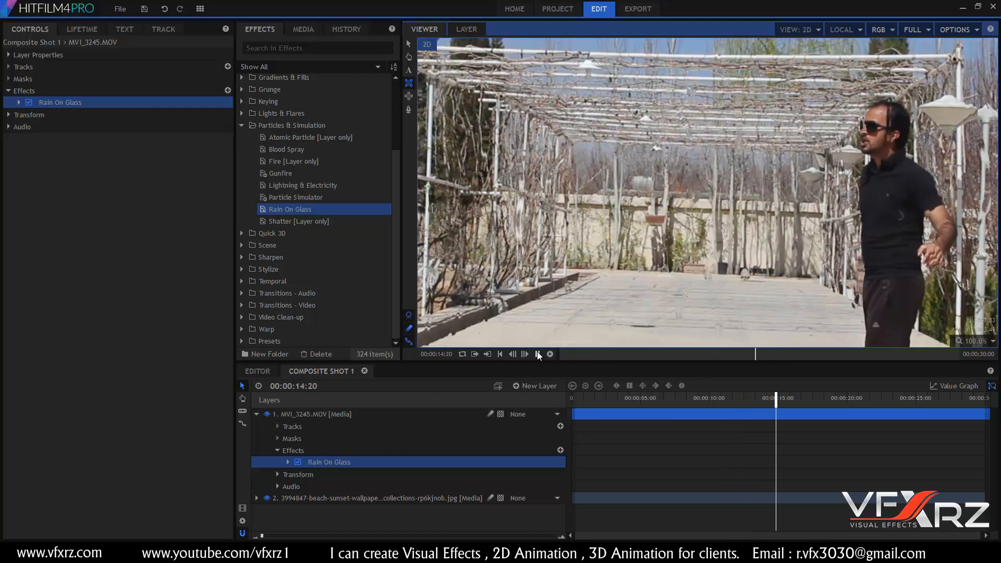
key("space")
Set Rain On Glass's Rain Drop Size to 7.4 px and Drops per Second to 94.
left_click(18, 103)
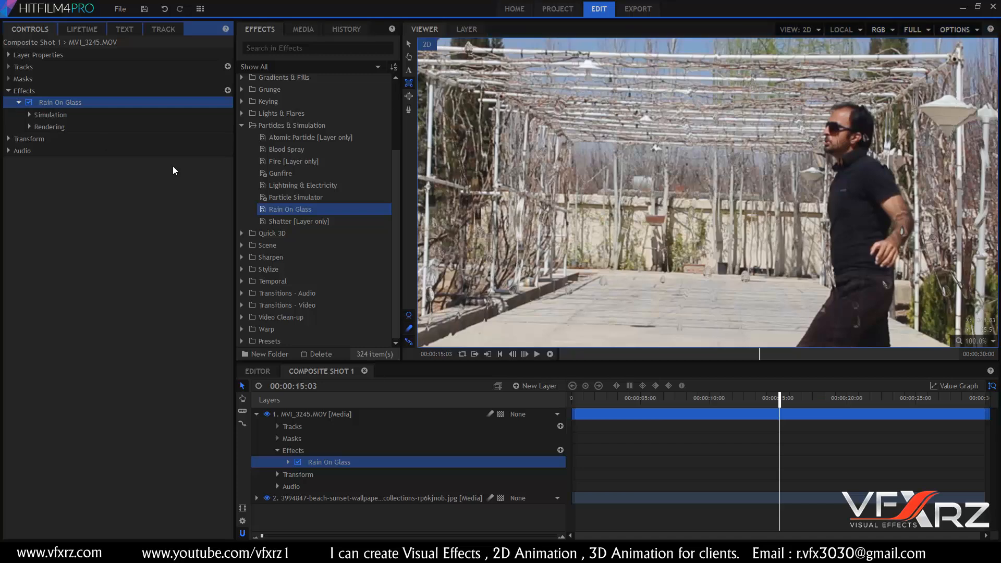
left_click(30, 114)
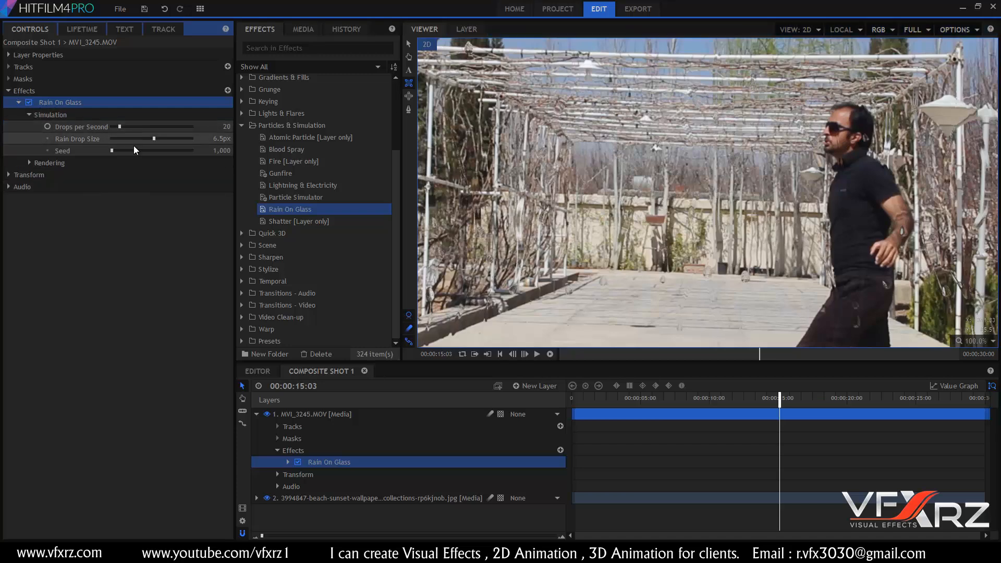
mouse_move(152, 138)
left_mouse_down()
mouse_move(197, 142)
mouse_move(146, 142)
mouse_move(164, 140)
left_mouse_up()
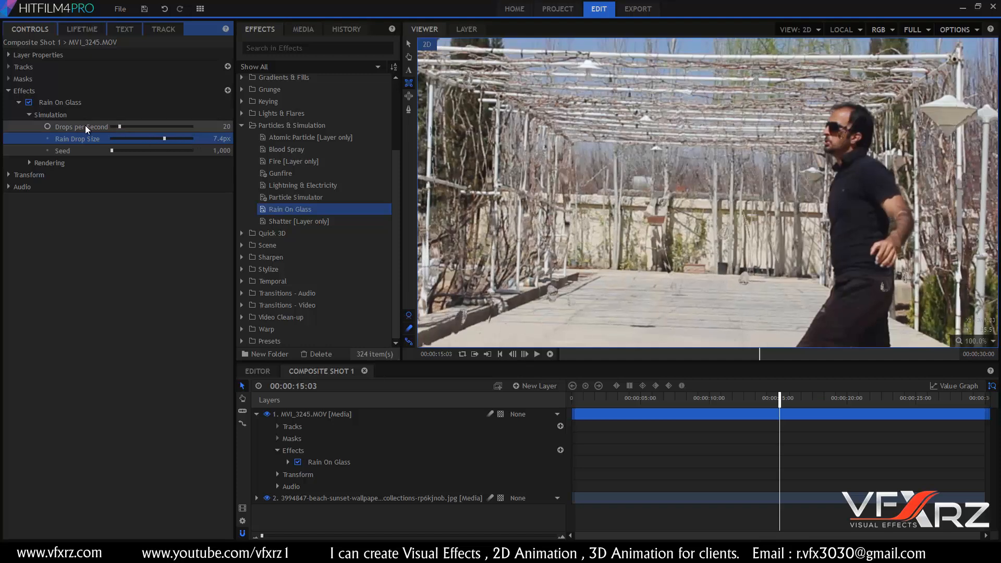
left_click_drag(118, 125, 153, 126)
left_click_drag(231, 150, 94, 133)
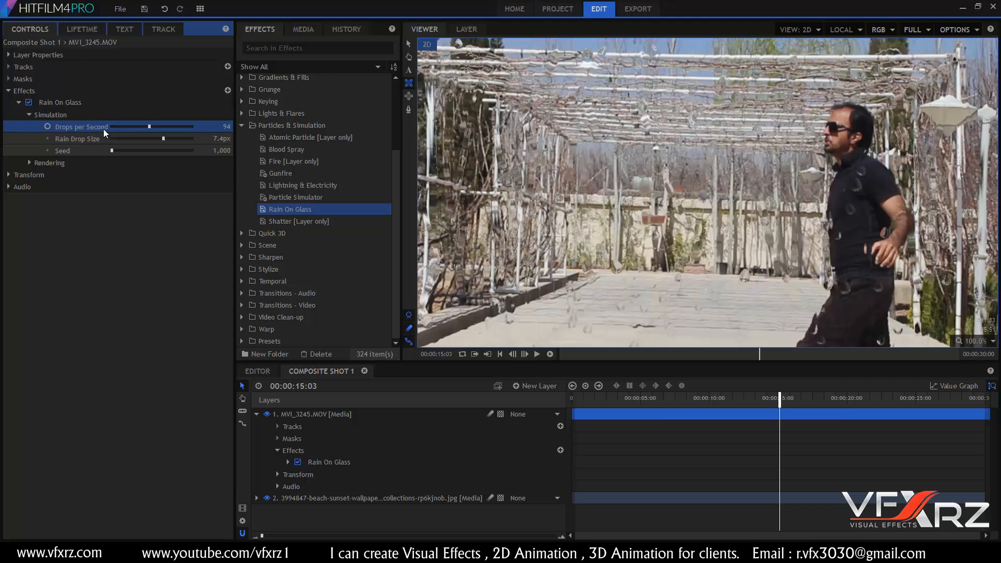
Replace Rain On Glass on the MVI_3245.MOV layer with Atomic Particle and return the playhead to 00:00:00:00.
left_click(51, 101)
key("Delete")
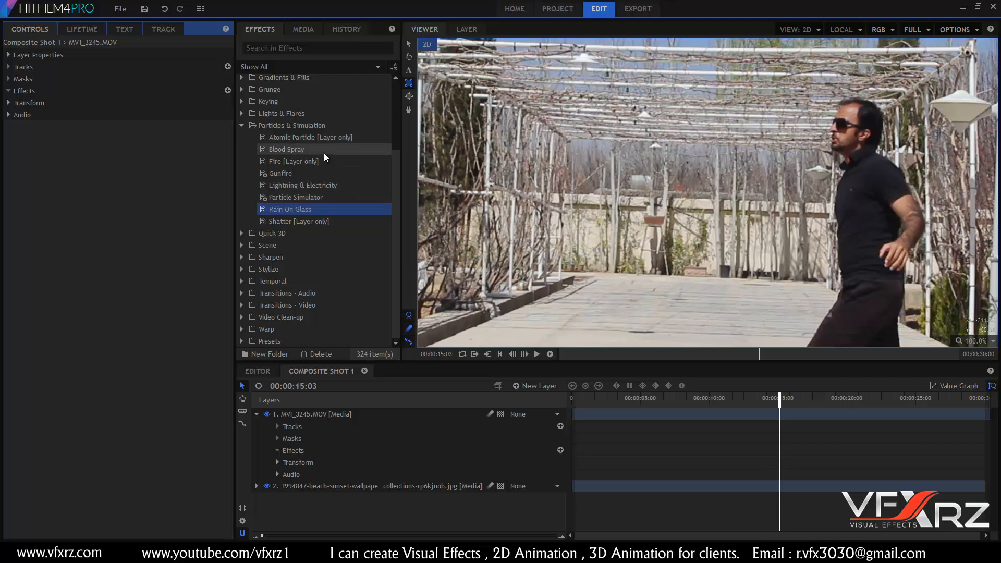
left_click(296, 137)
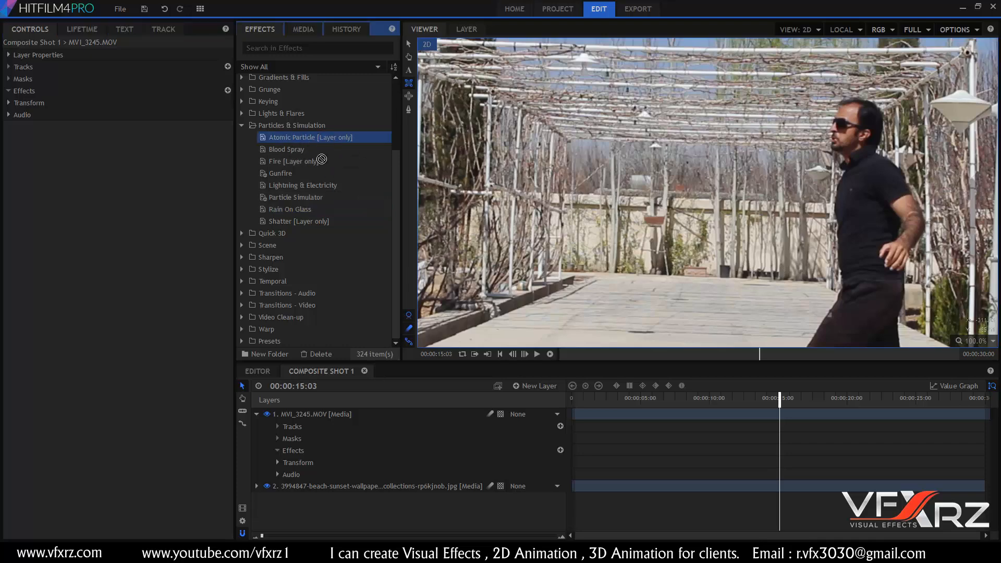
left_click_drag(321, 159, 341, 415)
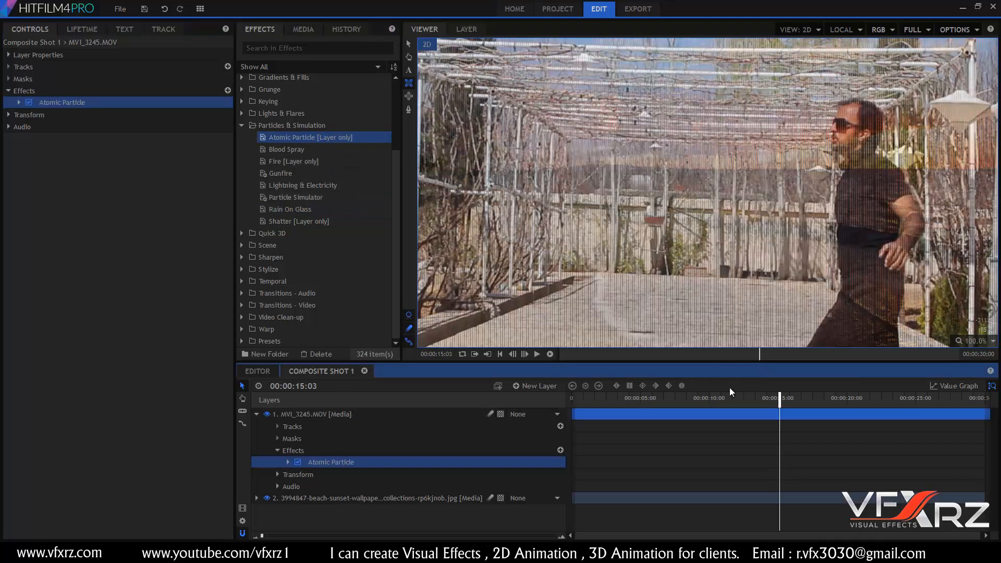
left_click_drag(727, 402, 567, 394)
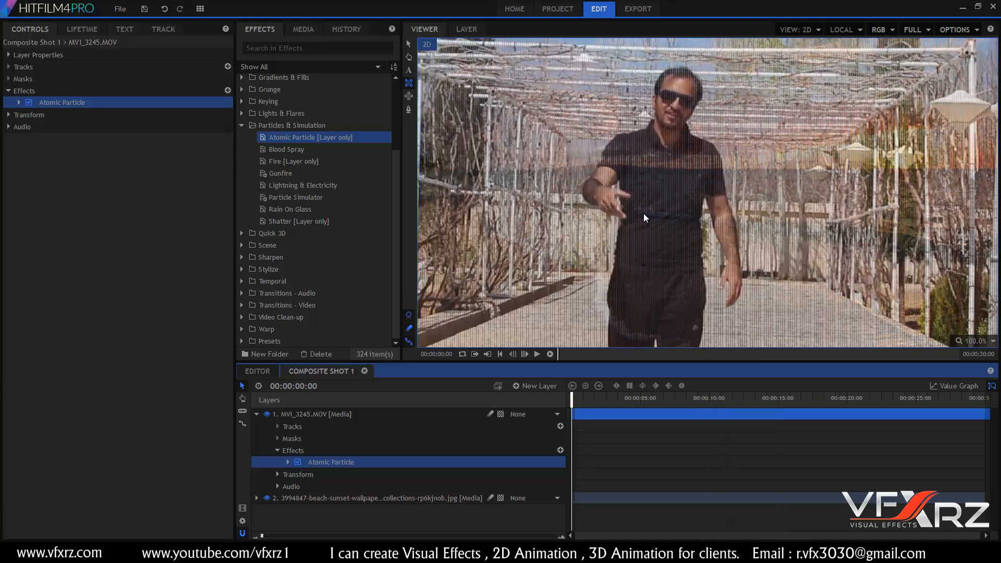
Set Atomic Particle's placement Twist to -613.0° and open its Particle Appearance settings.
scroll(643, 213, "up", 5)
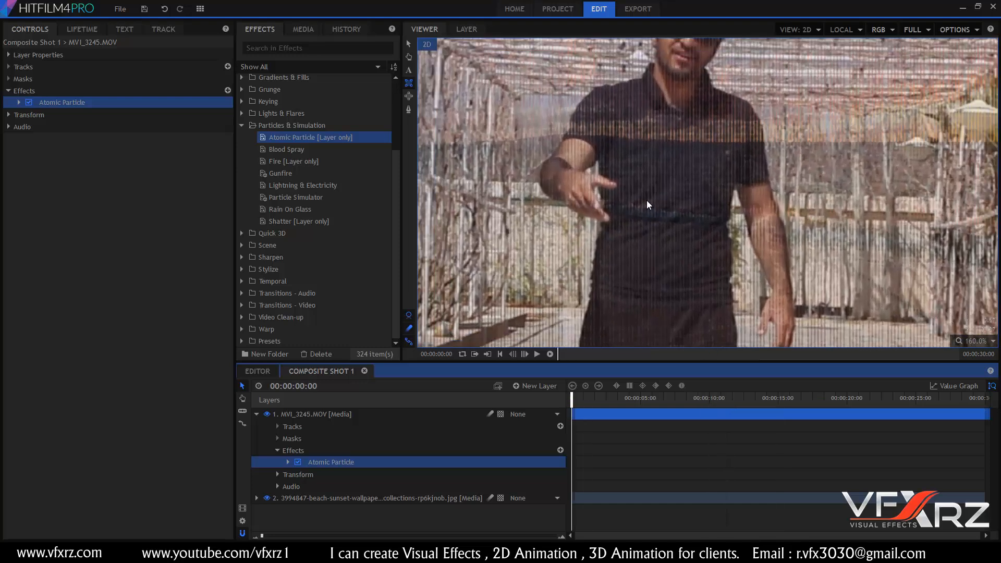
scroll(646, 201, "down", 6)
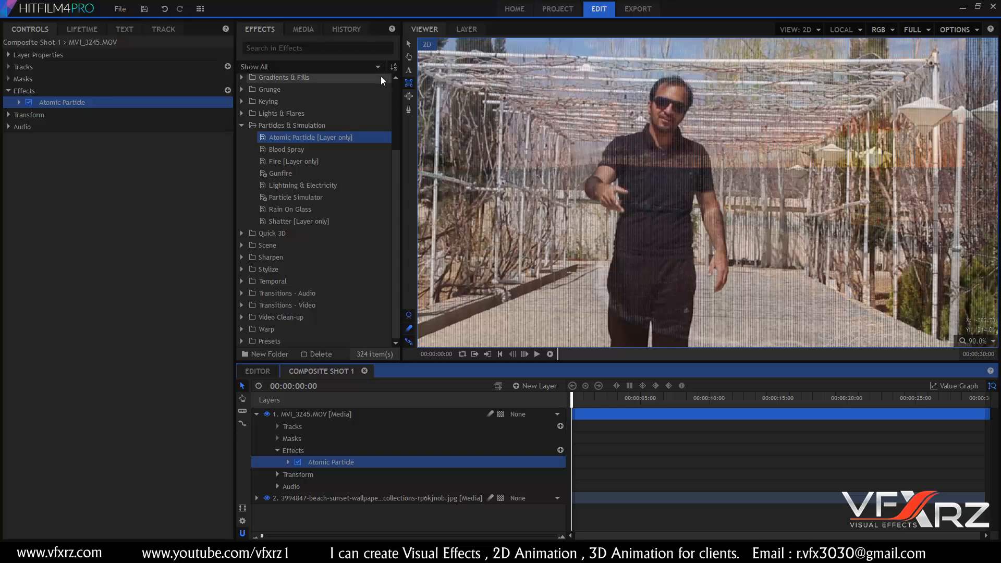
left_click(19, 101)
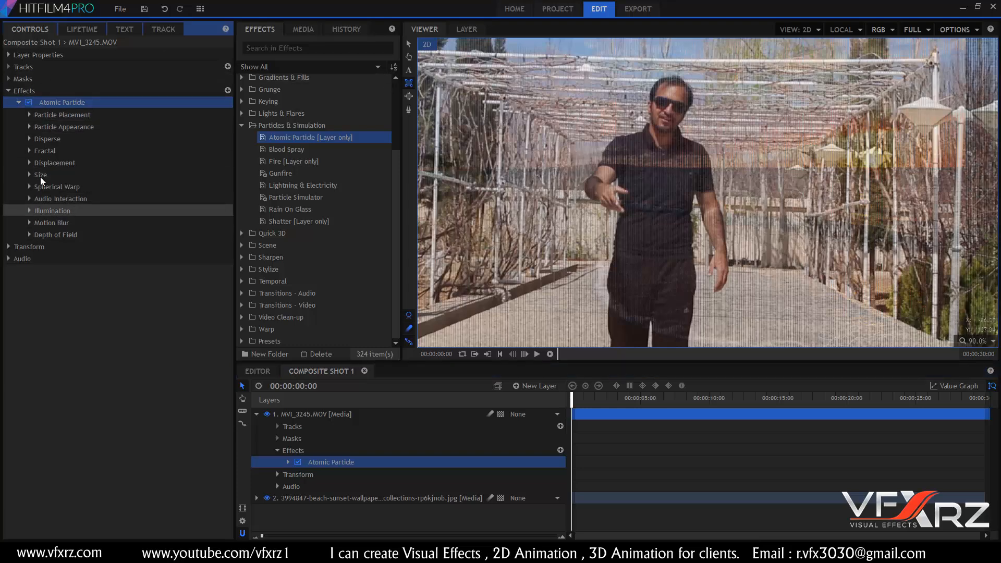
left_click(29, 114)
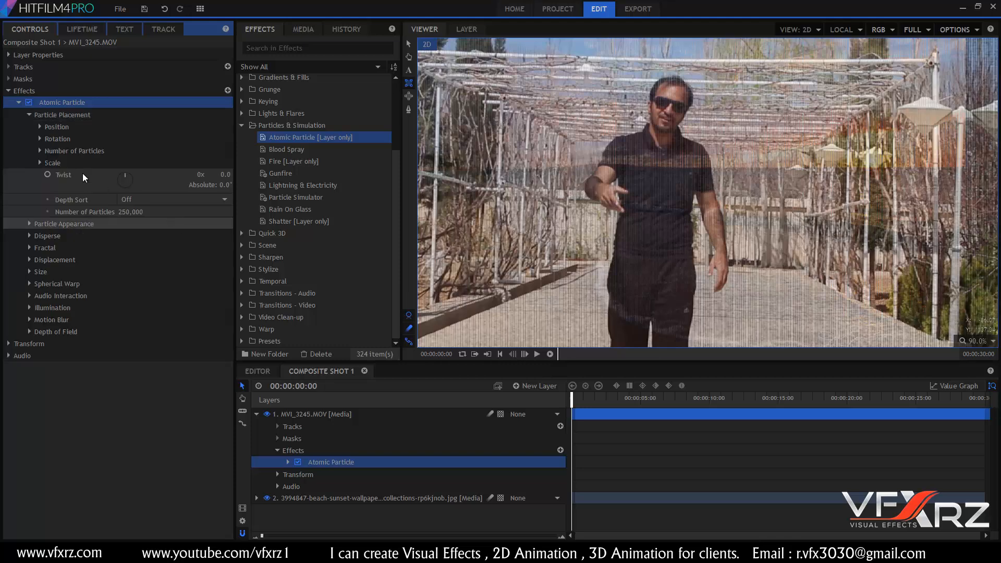
mouse_move(125, 179)
left_mouse_down()
mouse_move(148, 184)
mouse_move(117, 168)
mouse_move(171, 173)
mouse_move(101, 184)
mouse_move(152, 180)
mouse_move(102, 185)
mouse_move(133, 183)
left_mouse_up()
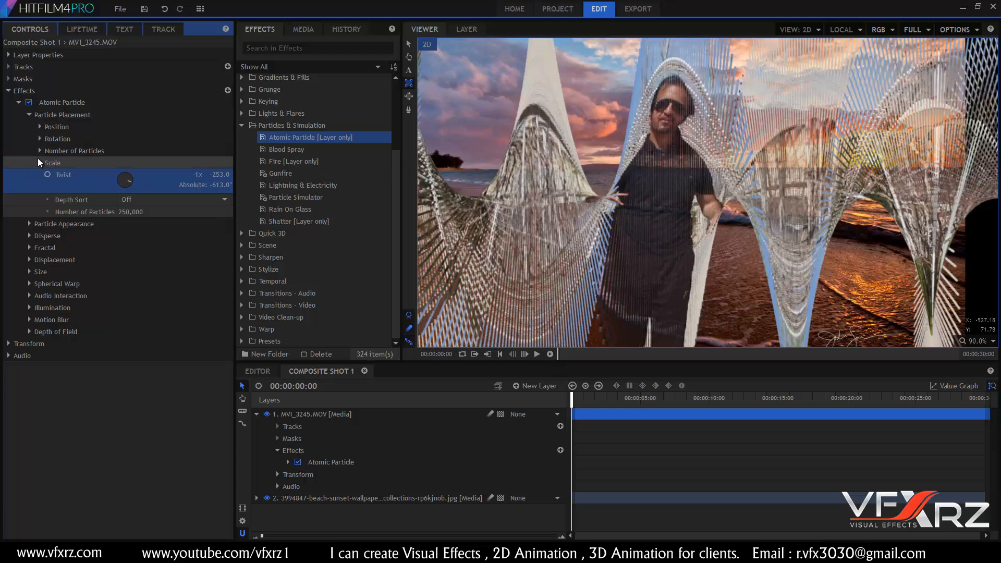
left_click(28, 114)
left_click(29, 127)
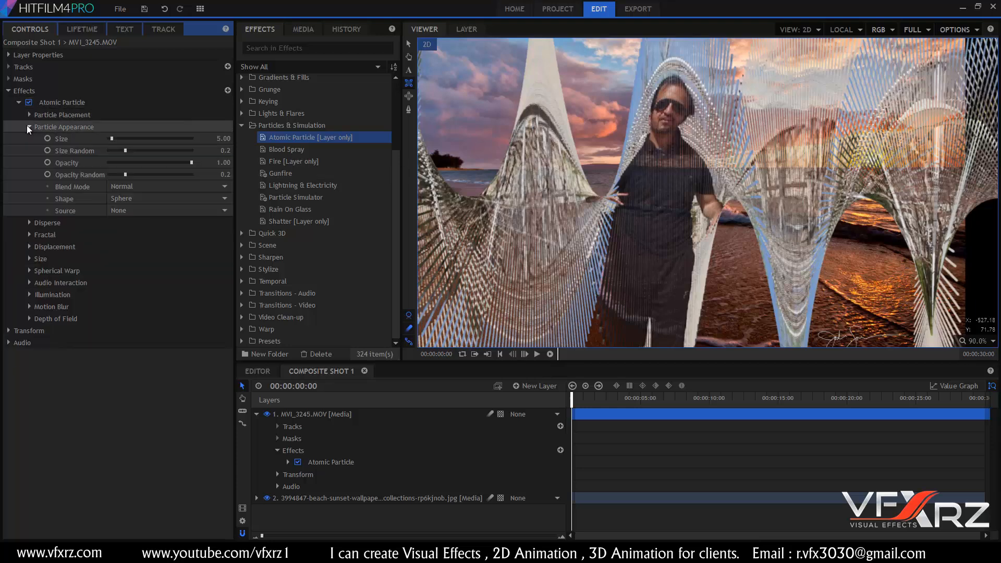
Set Atomic Particle's Particle Appearance Size to 5.09 and its Fractal Displace Strength to 204.8.
left_click_drag(152, 139, 112, 143)
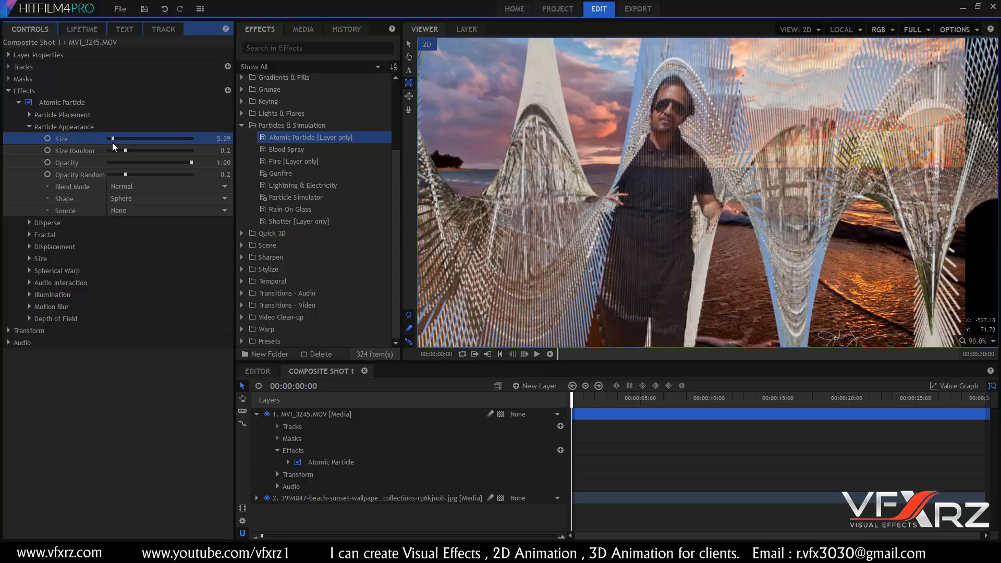
left_click(27, 127)
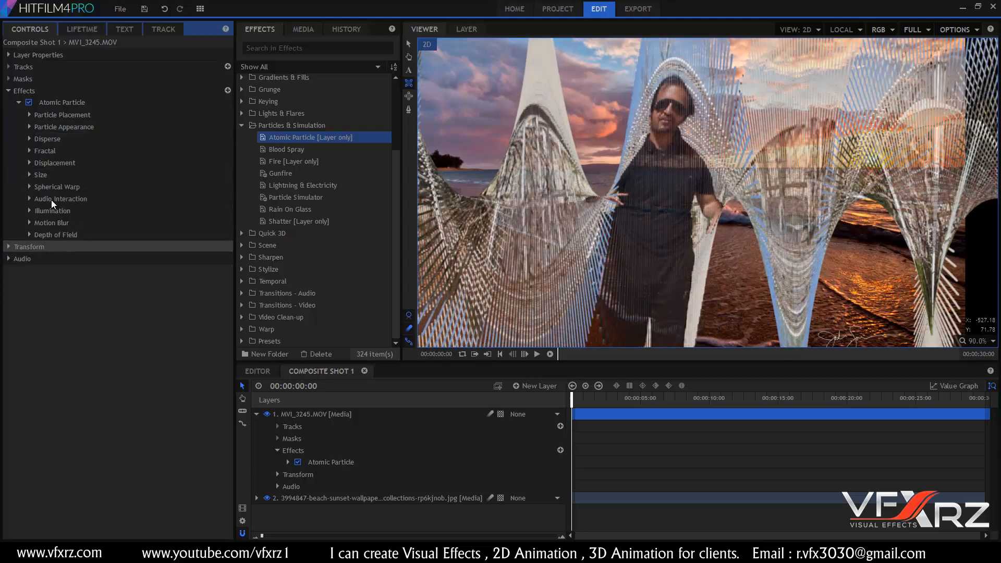
left_click(30, 139)
left_click(30, 139)
left_click(28, 151)
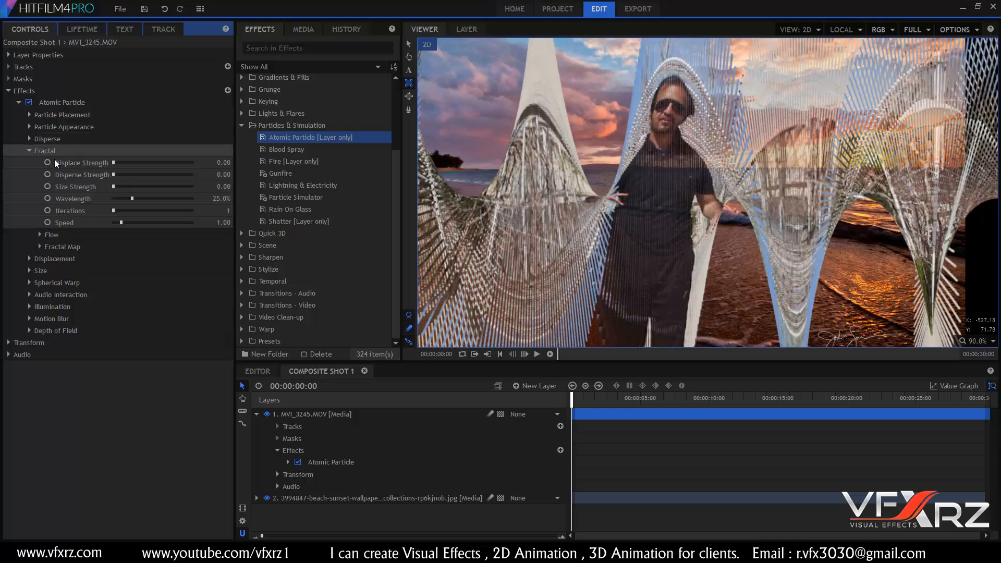
mouse_move(106, 165)
left_mouse_down()
mouse_move(135, 163)
mouse_move(124, 164)
left_mouse_up()
left_click_drag(127, 164, 129, 165)
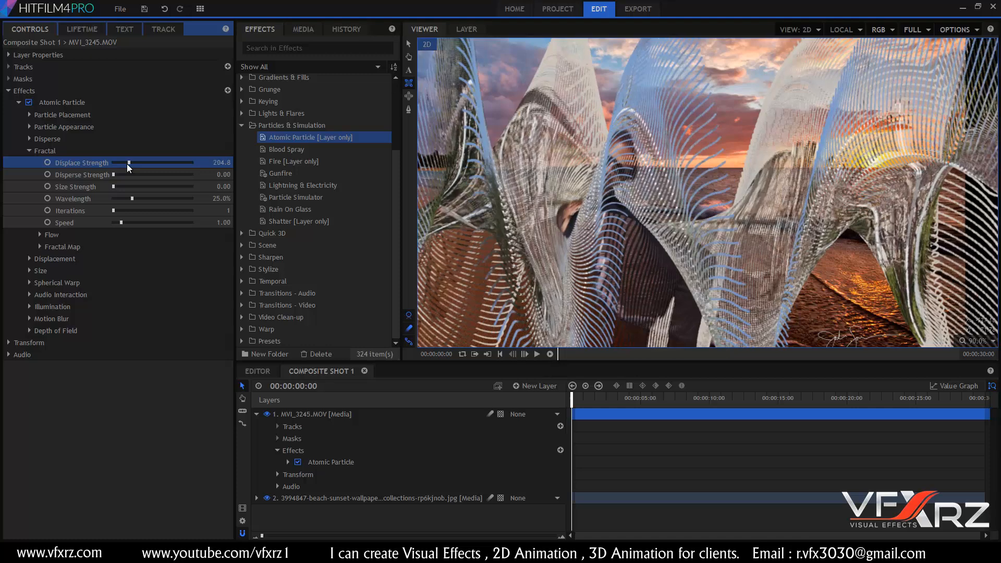
Reset Atomic Particle's placement Twist to 0° and expand the placement Scale settings.
left_click(29, 116)
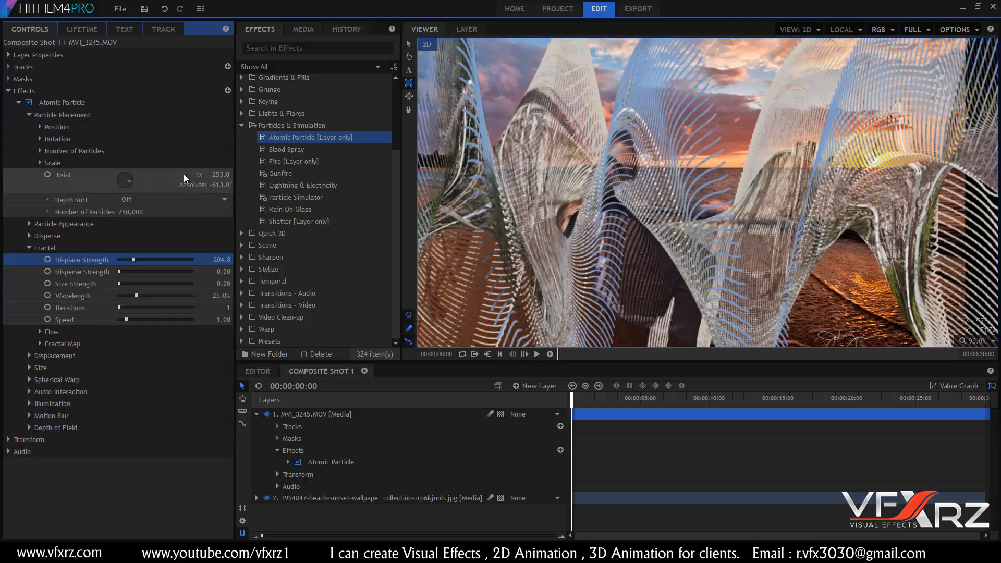
left_click(200, 175)
type("0")
key("Tab")
type("0")
left_click(40, 163)
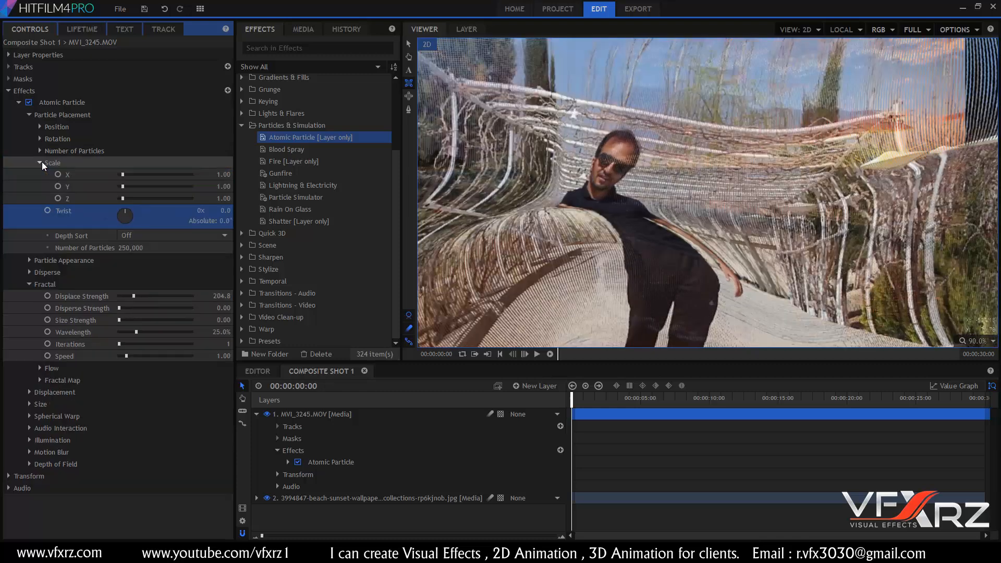
Preview the fractal-displaced particles in playback, return the playhead to 00:00:00:00 and look at Atomic Particle's Size settings.
left_click(535, 354)
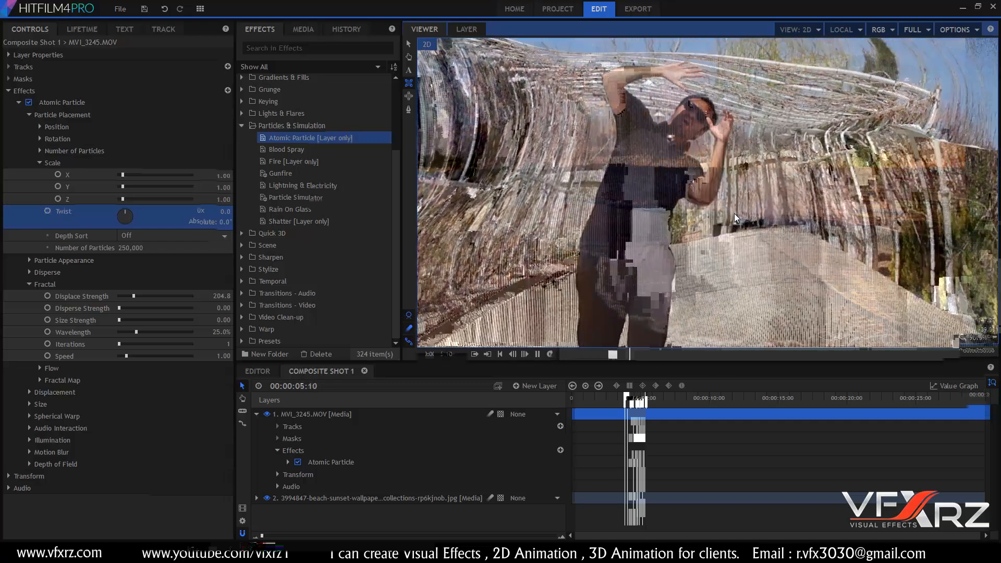
left_click_drag(605, 398, 569, 396)
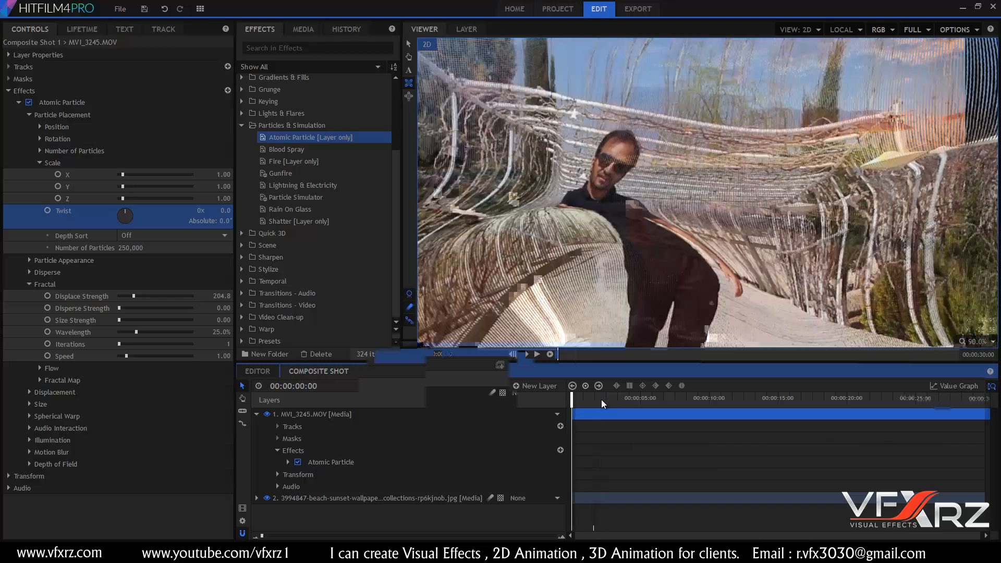
left_click(29, 115)
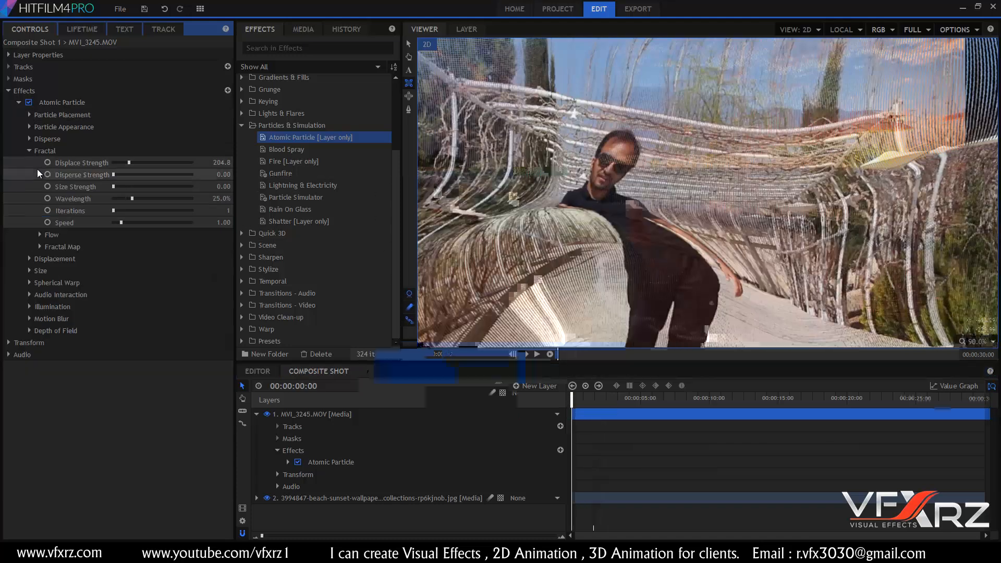
left_click(28, 150)
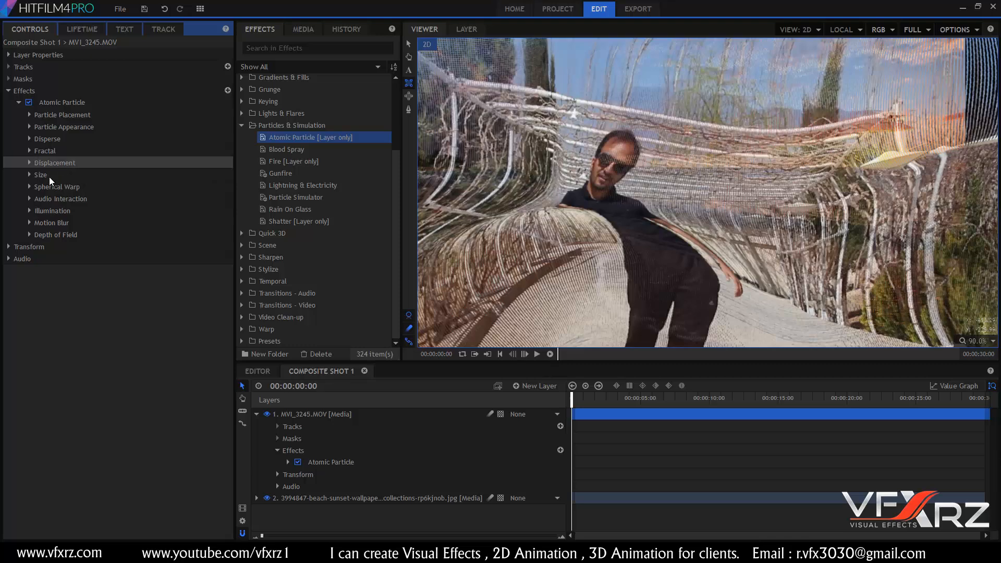
left_click(29, 175)
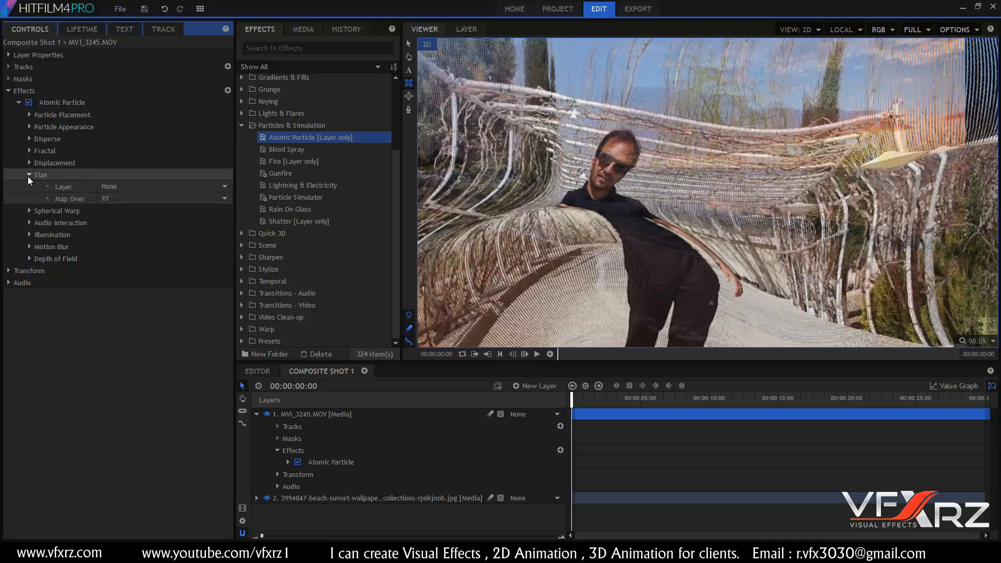
left_click(28, 176)
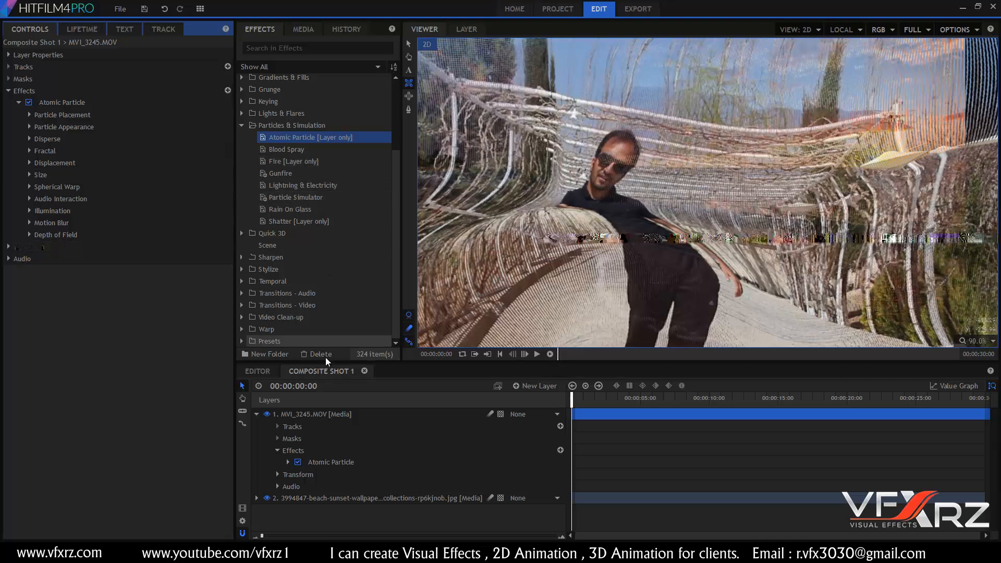
Remove Atomic Particle from the MVI_3245.MOV layer and add the Quick 3D Bonfire effect as a layer above it.
left_click(333, 466)
key("Delete")
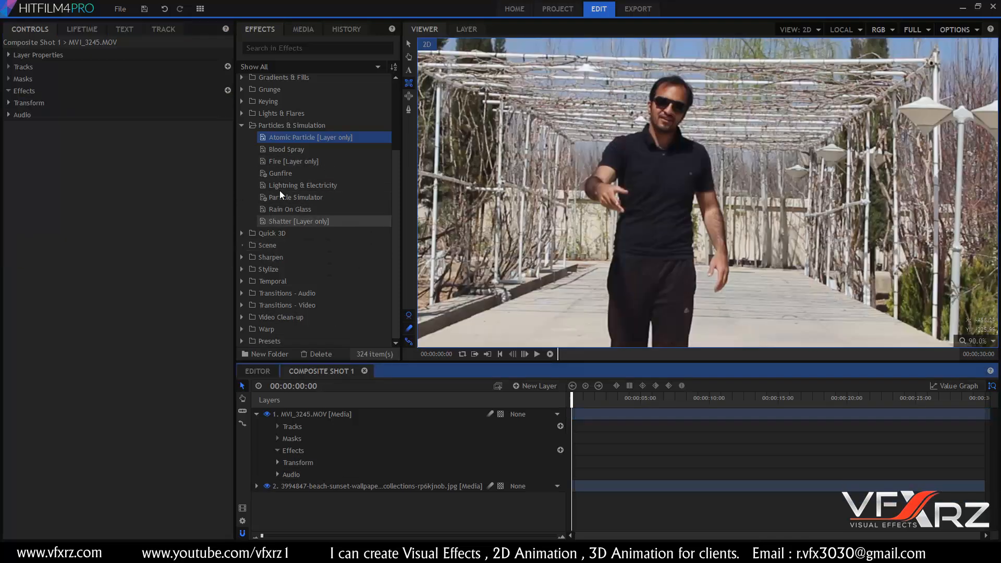
left_click(241, 127)
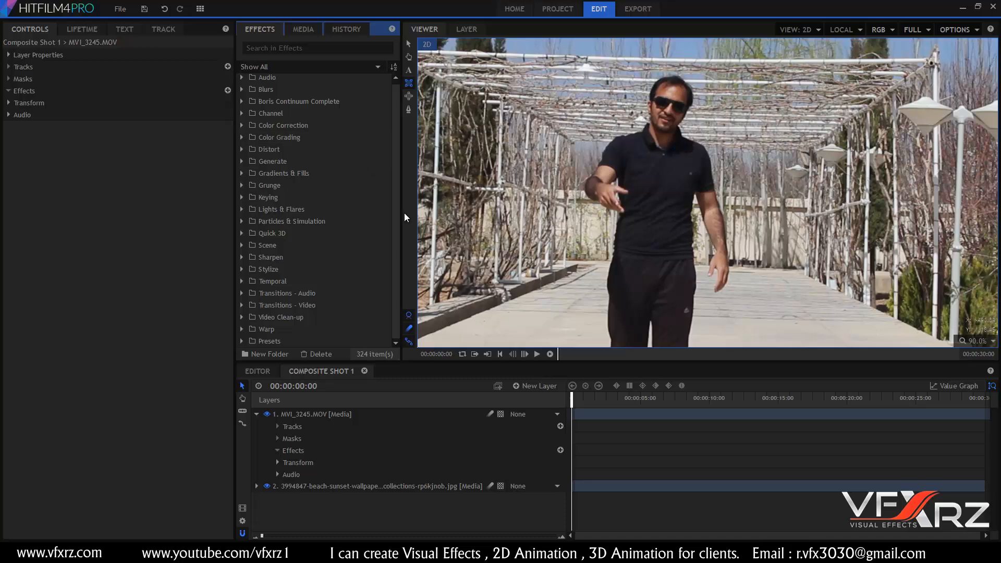
left_click(241, 233)
scroll(272, 245, "down", 3)
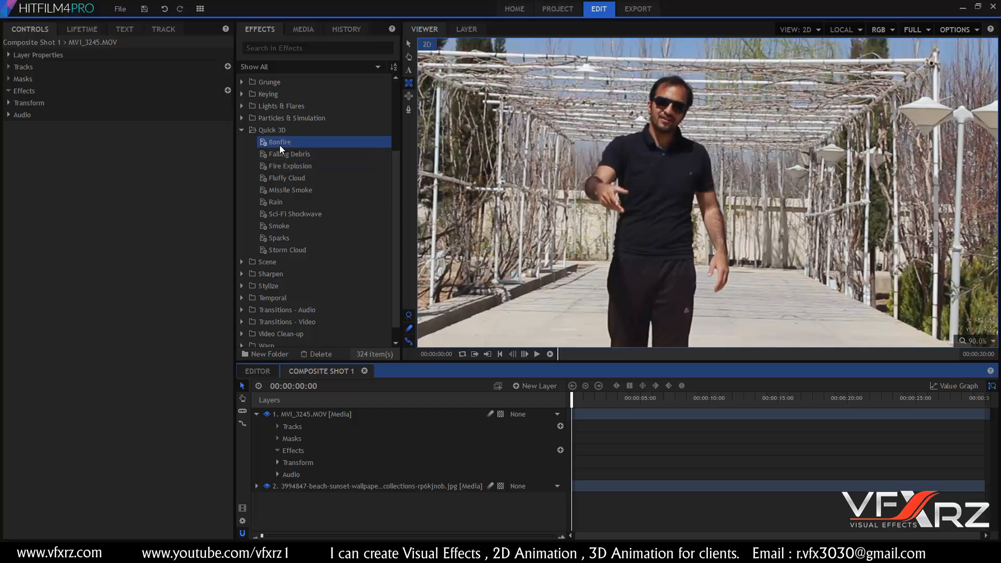
left_click_drag(281, 144, 331, 411)
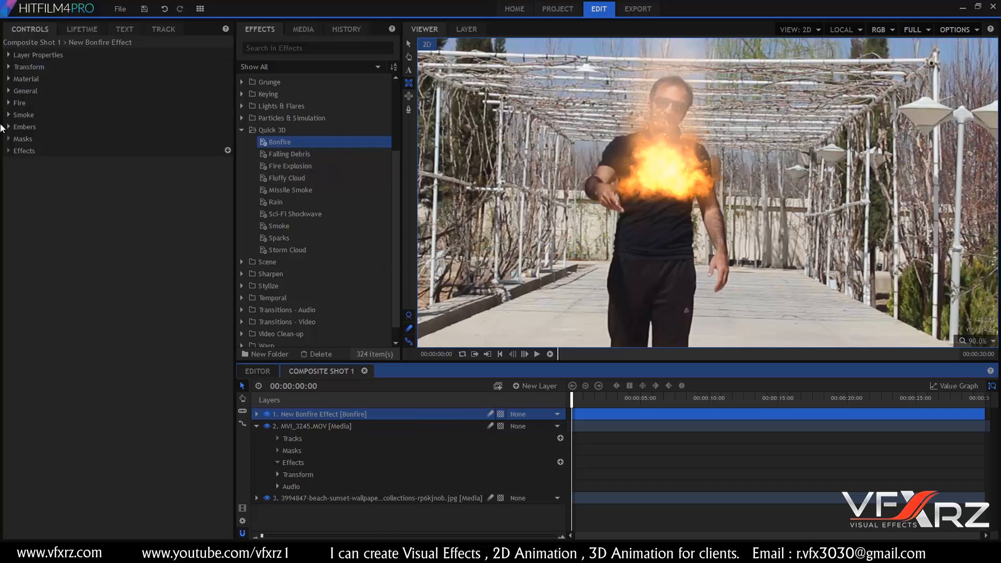
Set the Bonfire's Fire Spread to 580, Ferocity to 3, Intensity to 240 and Size to 45, and preview the flames in playback.
left_click(9, 79)
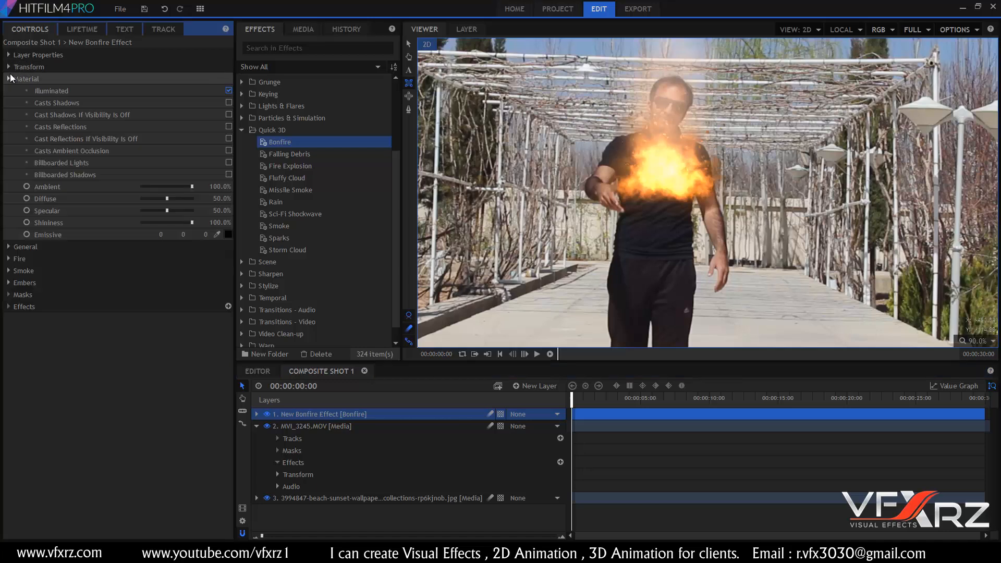
left_click(11, 79)
left_click(11, 103)
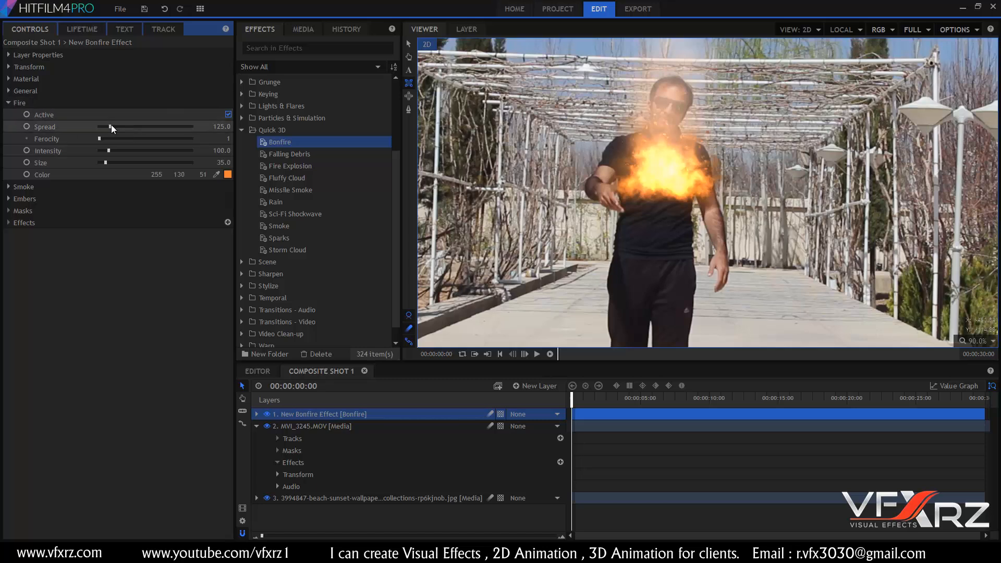
mouse_move(111, 125)
left_mouse_down()
mouse_move(163, 126)
mouse_move(101, 141)
left_mouse_up()
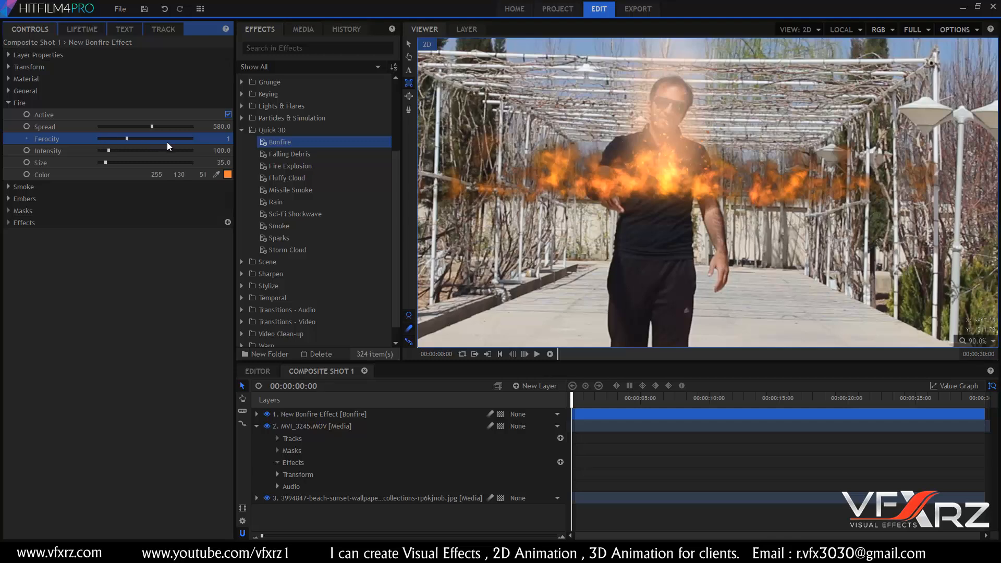
mouse_move(167, 142)
left_mouse_down()
mouse_move(137, 146)
mouse_move(176, 145)
left_mouse_up()
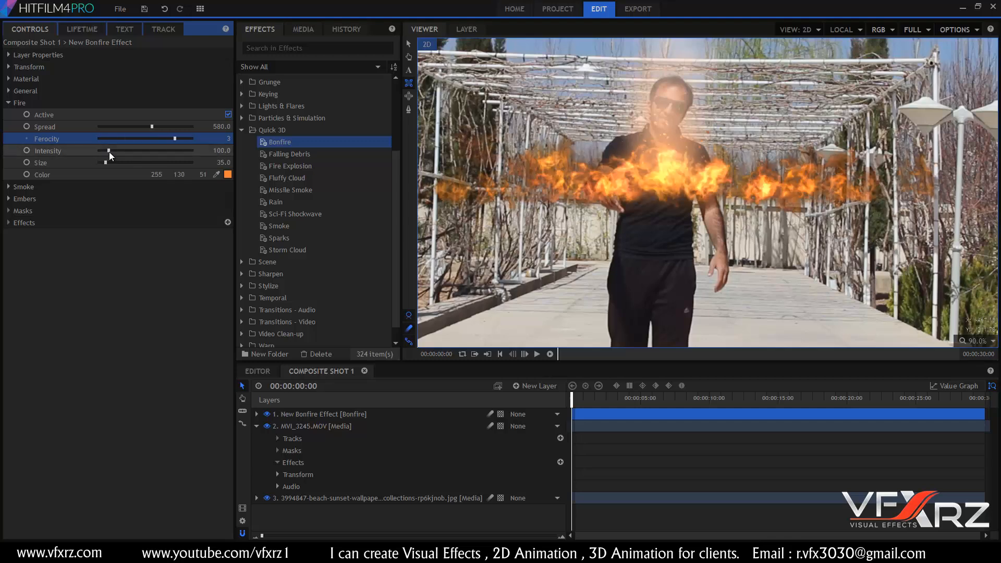
mouse_move(109, 151)
left_mouse_down()
mouse_move(127, 152)
mouse_move(107, 164)
left_mouse_up()
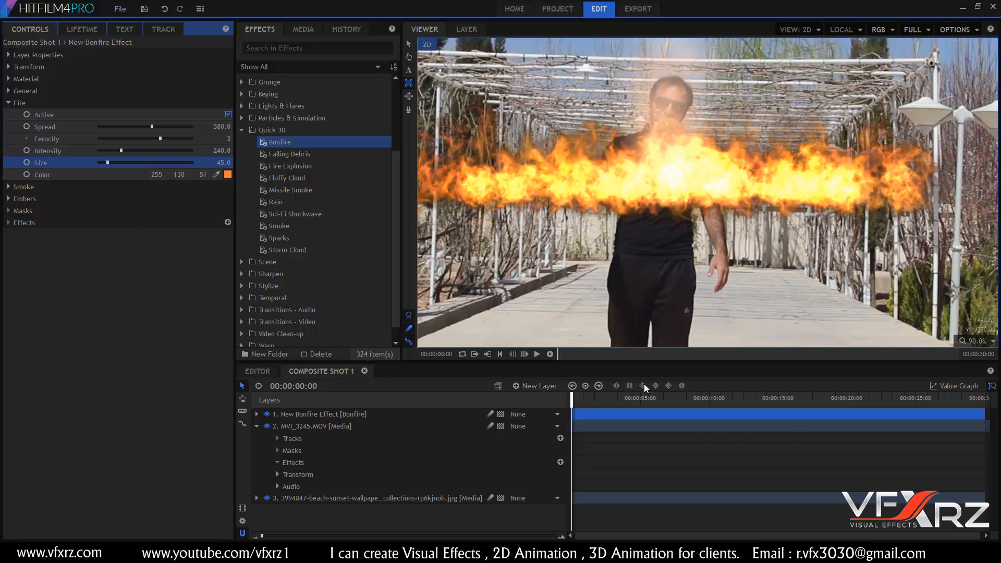
left_click(536, 355)
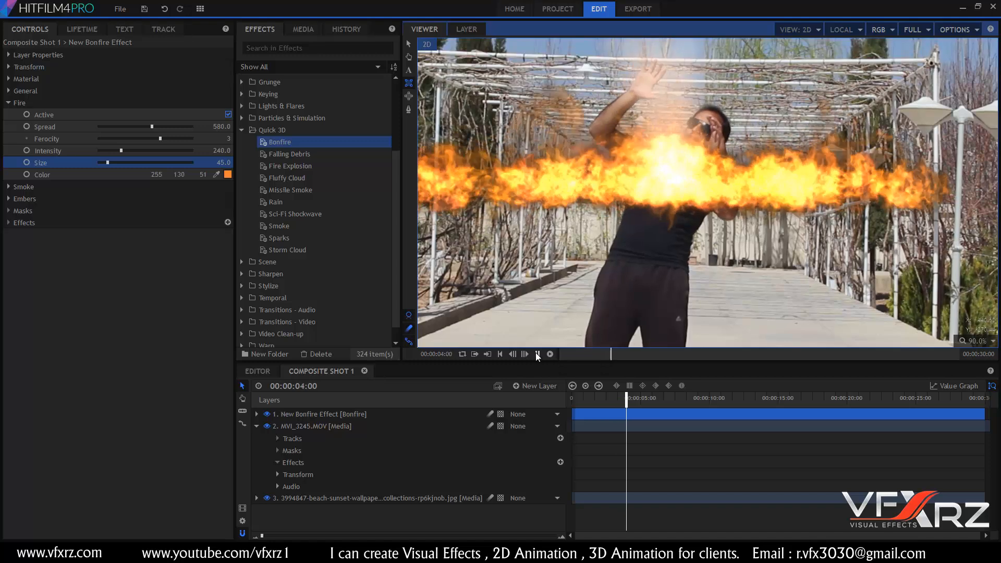
left_click(537, 355)
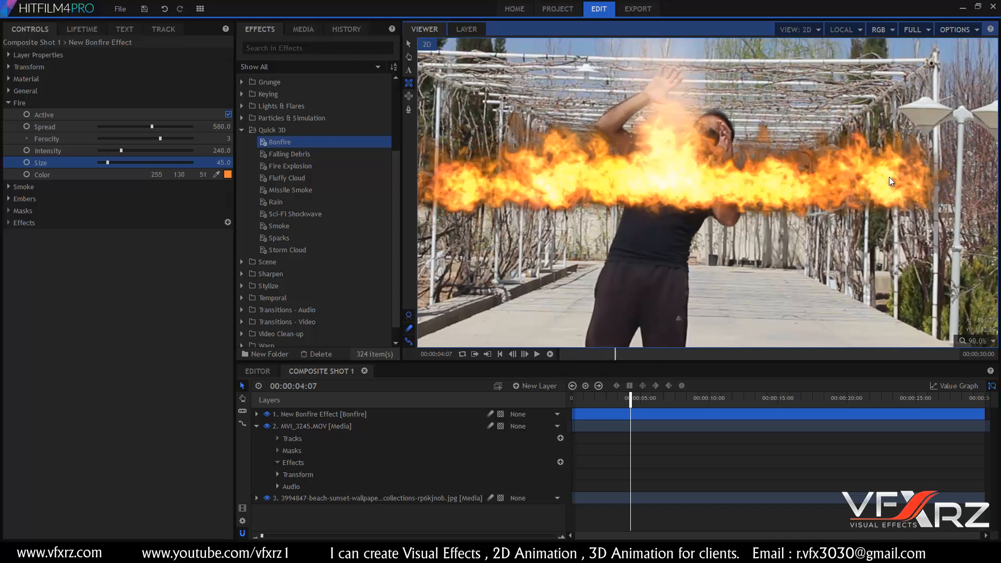
Set the Bonfire's Smoke Spread to 460 and Density to 300, and play the shot to 00:00:08:22.
left_click(8, 187)
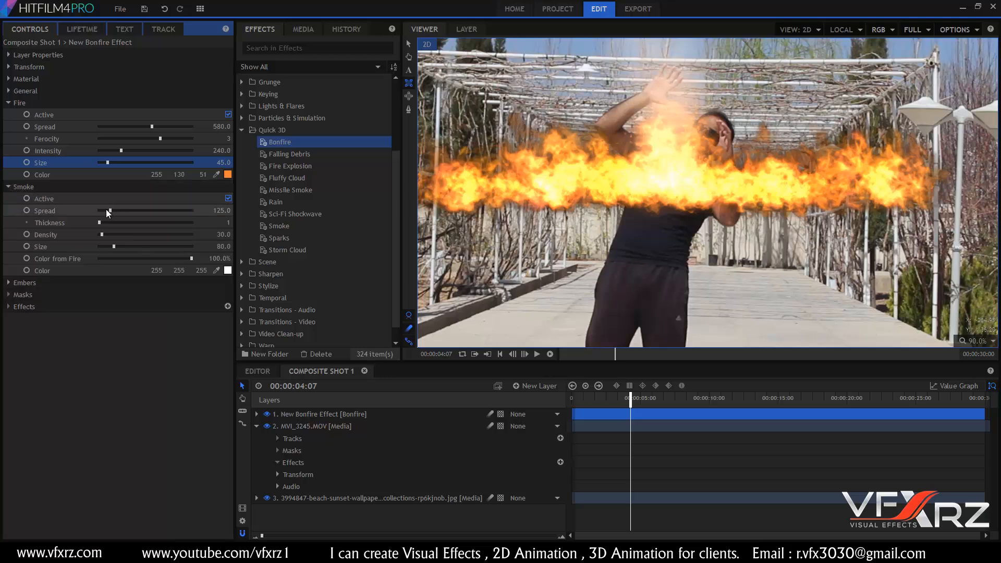
left_click_drag(108, 210, 126, 236)
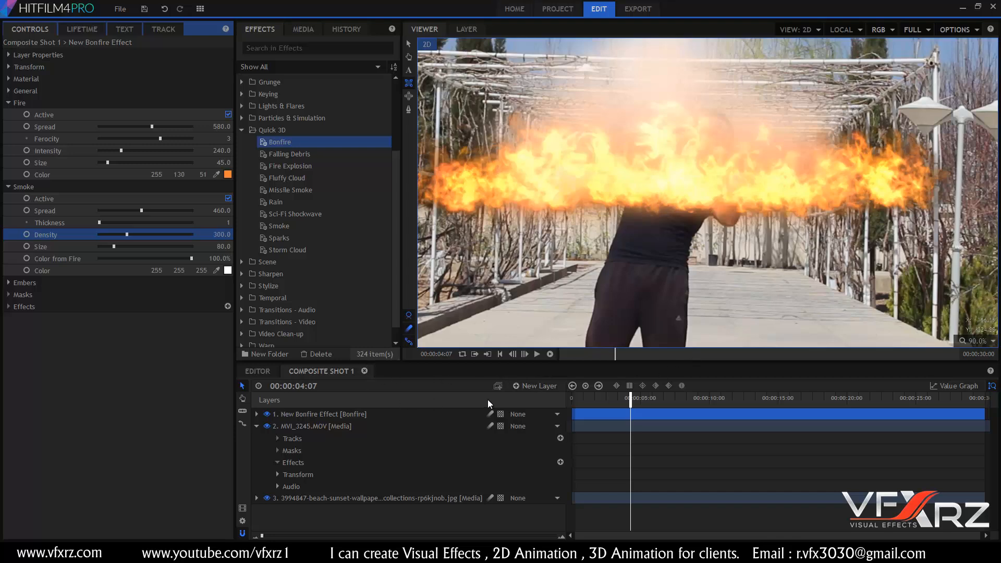
left_click(536, 354)
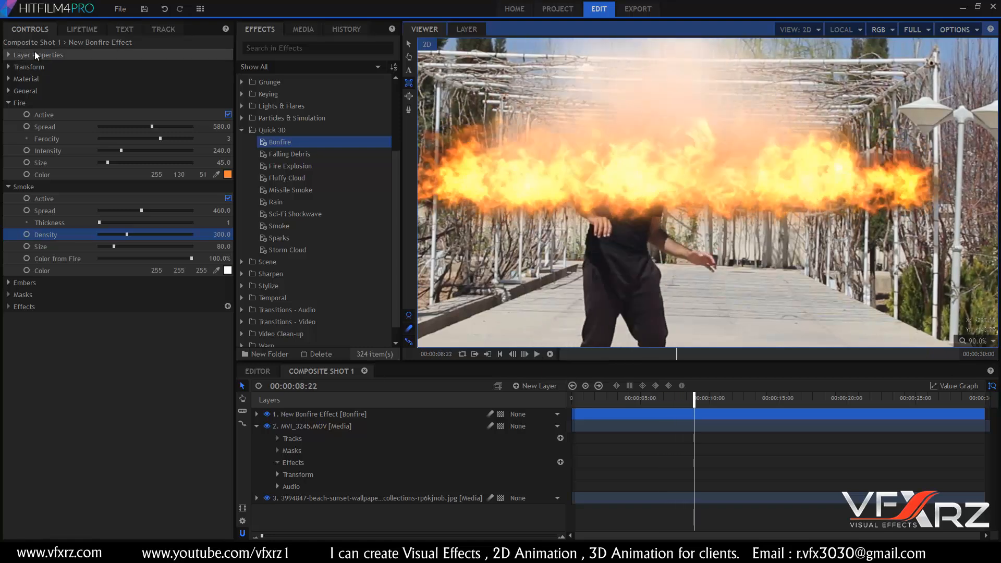
Place the Bonfire layer on the ground at position 0, -336, 467 and scale it to 133%.
left_click(11, 66)
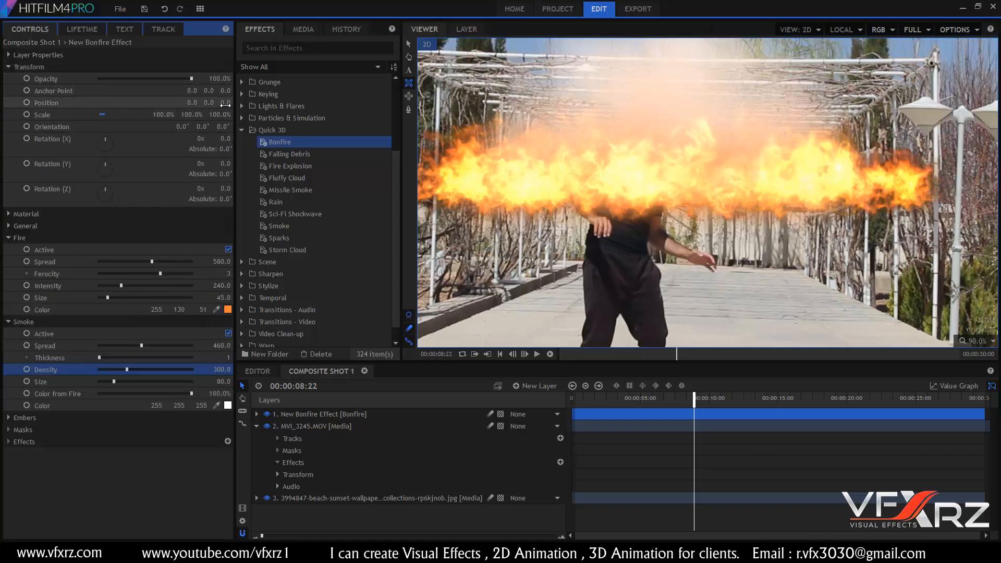
left_click_drag(226, 104, 303, 104)
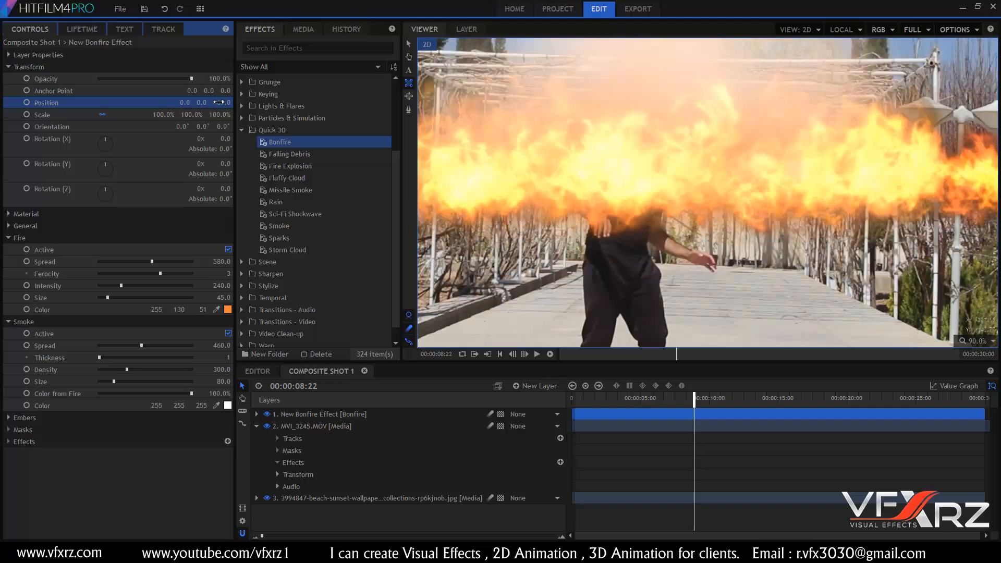
left_click_drag(202, 103, 26, 103)
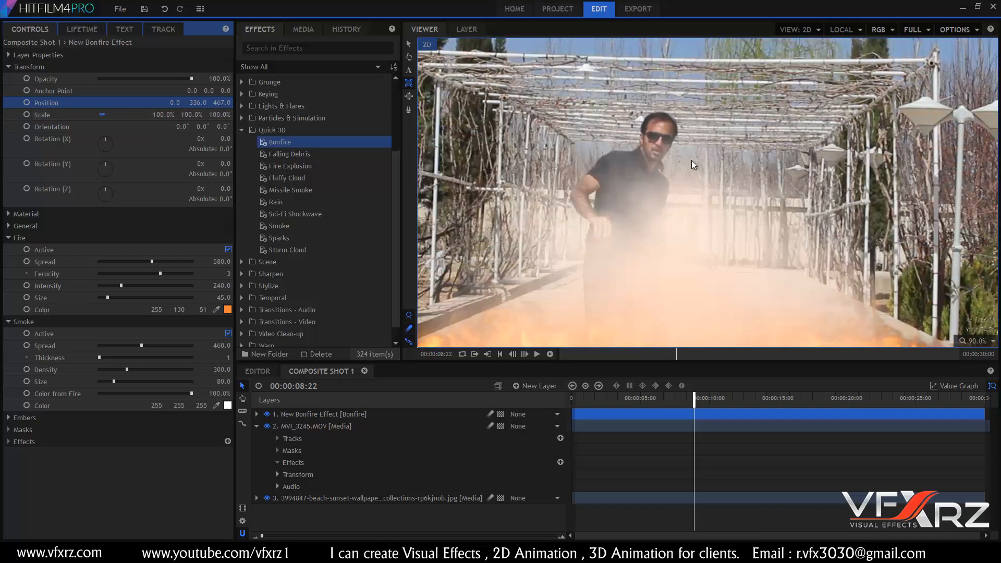
scroll(692, 160, "down", 3)
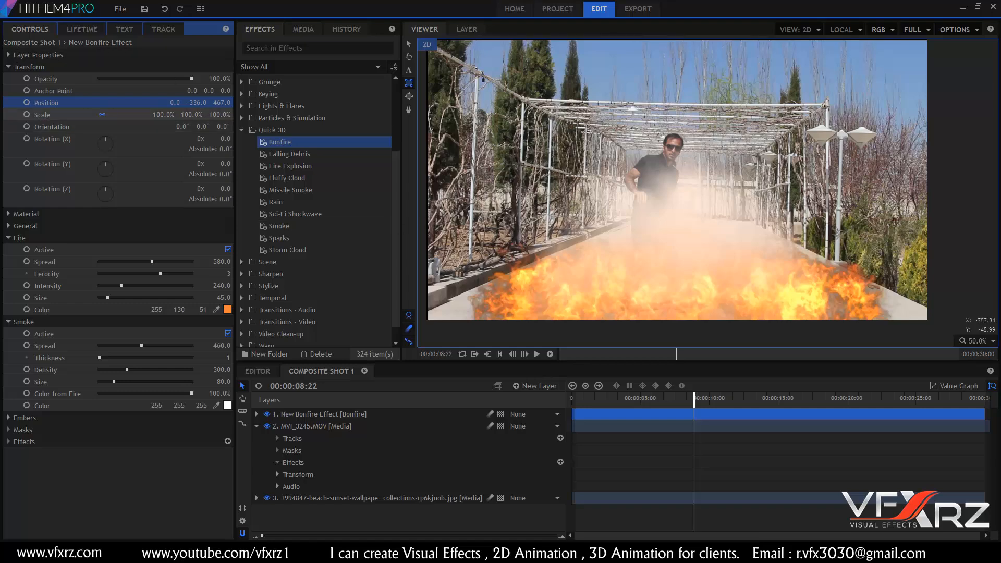
left_click_drag(208, 115, 233, 115)
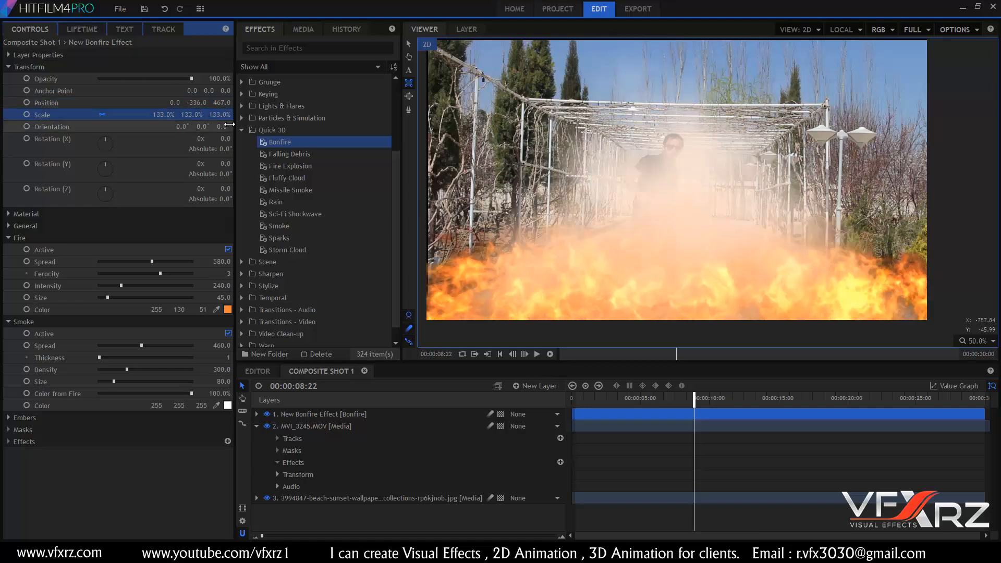
Set the Bonfire's Smoke Density to 190 and Size to 30, and play the shot from the start to 00:00:03:09.
left_click(117, 369)
left_click_drag(108, 382, 104, 383)
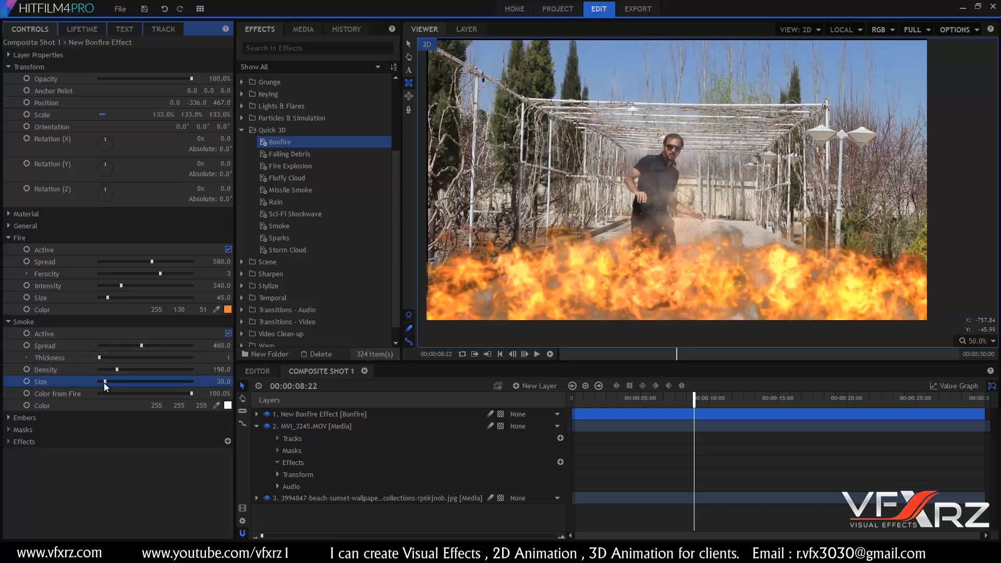
left_click_drag(695, 400, 527, 364)
left_click(538, 354)
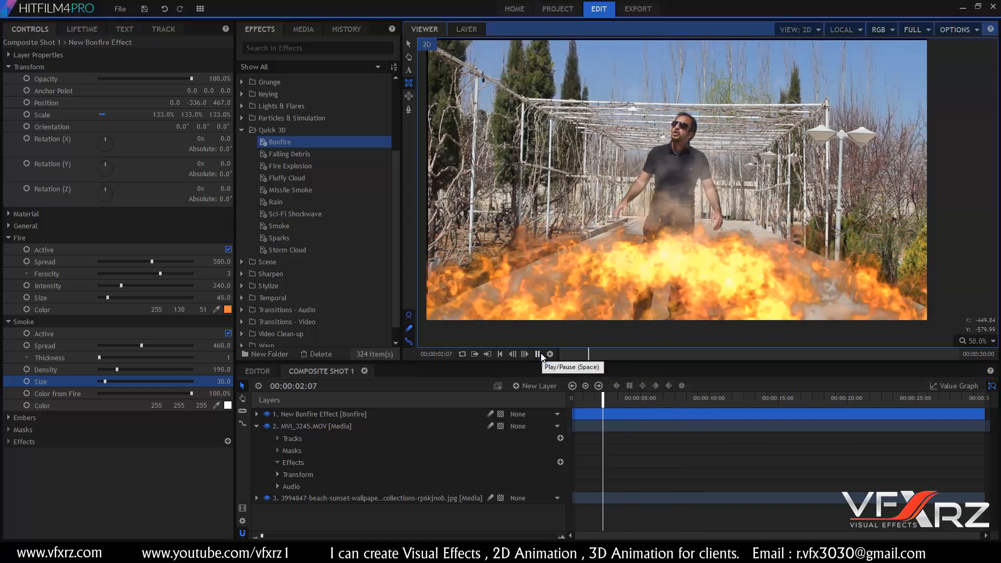
key("space")
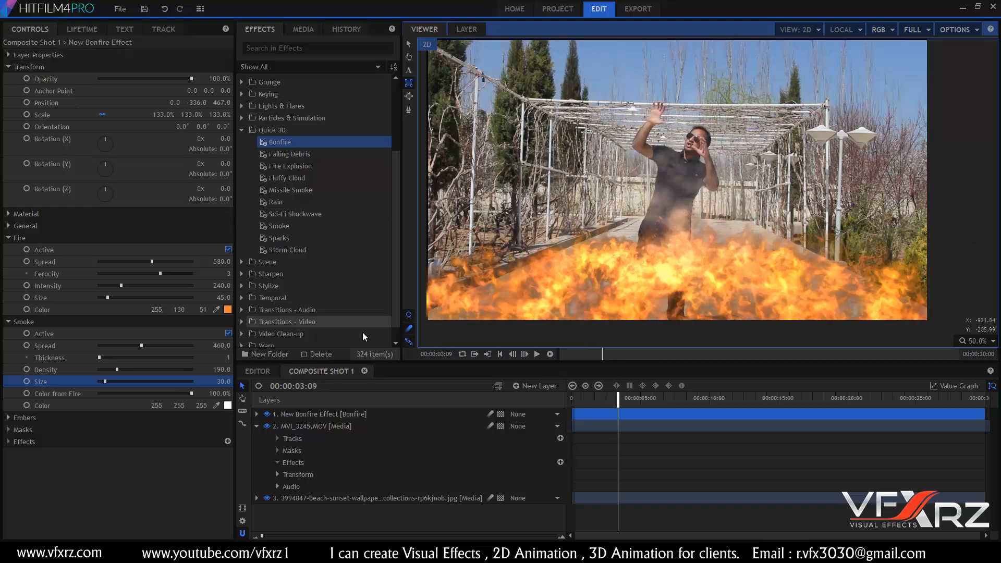
Delete the New Bonfire Effect layer from the composite shot.
left_click(321, 415)
key("Delete")
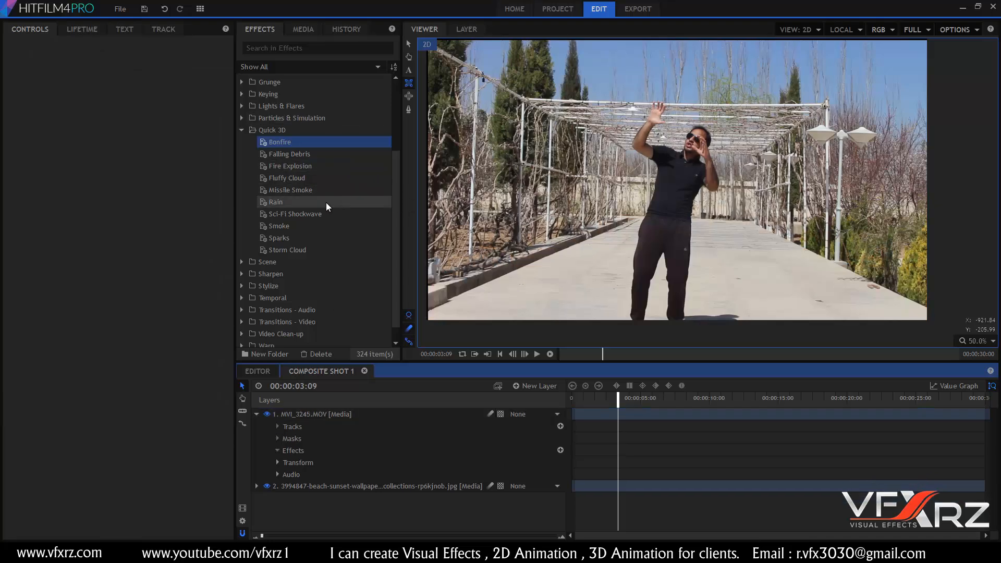
Add the Rain effect as a layer above MVI_3245.MOV and play the shot from the start to 00:00:03:14.
left_click_drag(284, 202, 384, 411)
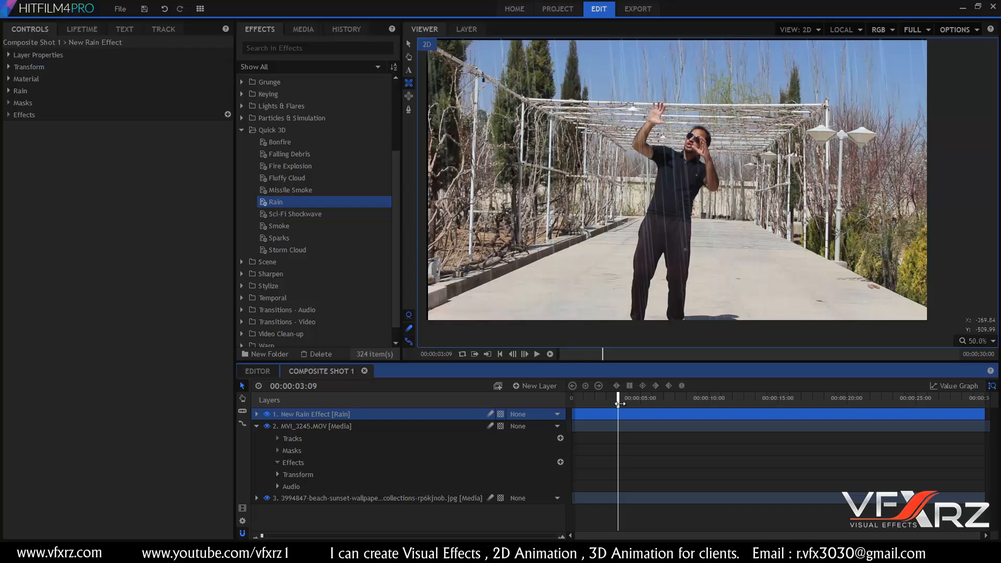
left_click_drag(619, 403, 573, 401)
left_click(537, 354)
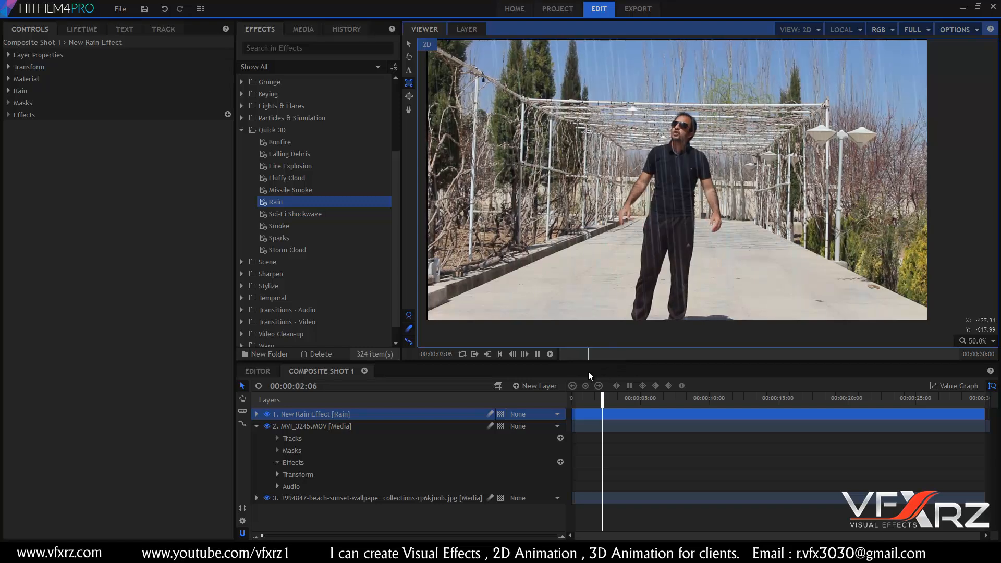
left_click(537, 355)
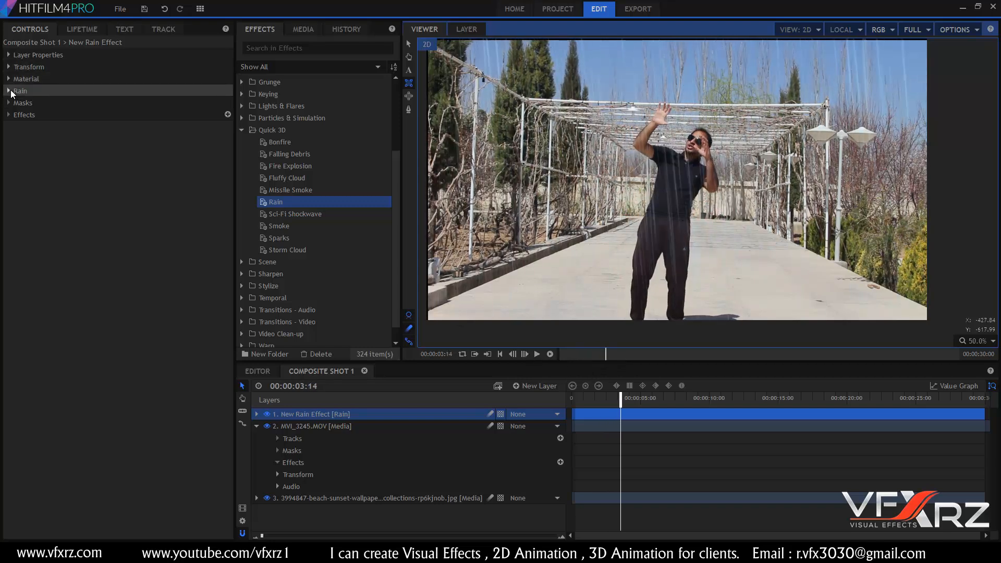
Set the Rain effect's Direction to 8°, Spread to 13° and Amount to 4250.
left_click(9, 91)
left_click(108, 131)
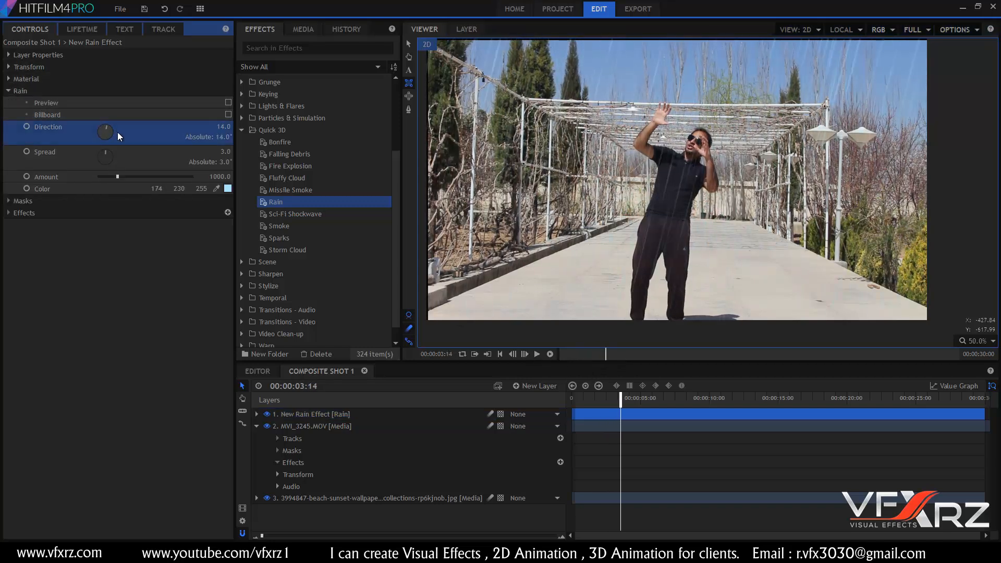
left_click_drag(118, 133, 108, 153)
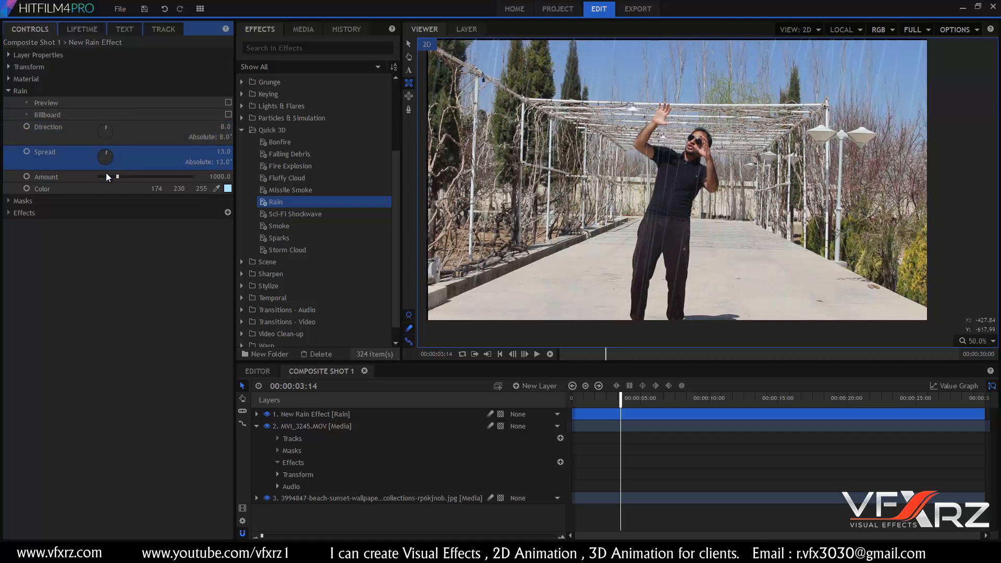
left_click(114, 177)
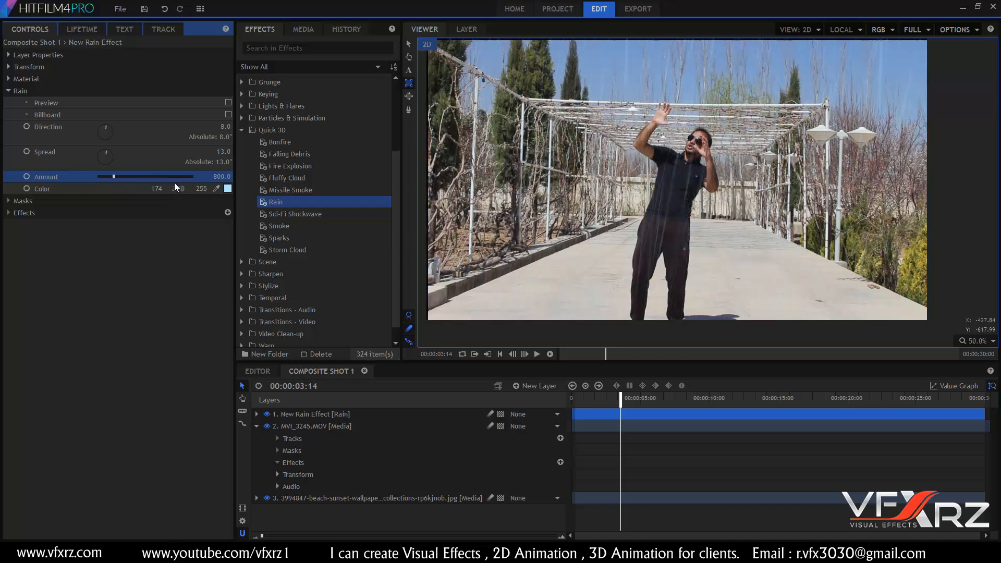
left_click(177, 176)
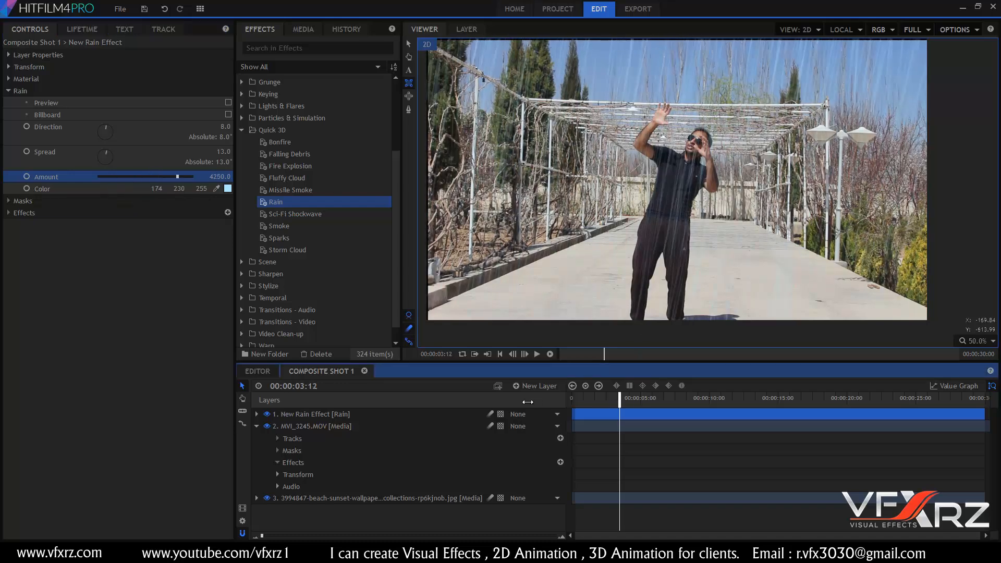
Play the rain shot from the start to 00:00:02:14 and delete the New Rain Effect layer.
key("Home")
left_click(536, 355)
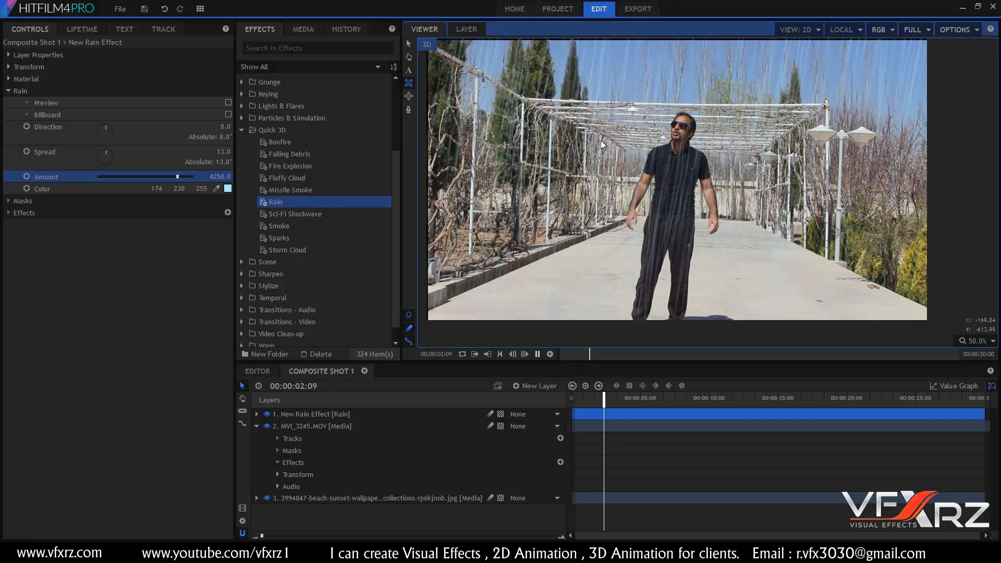
key("space")
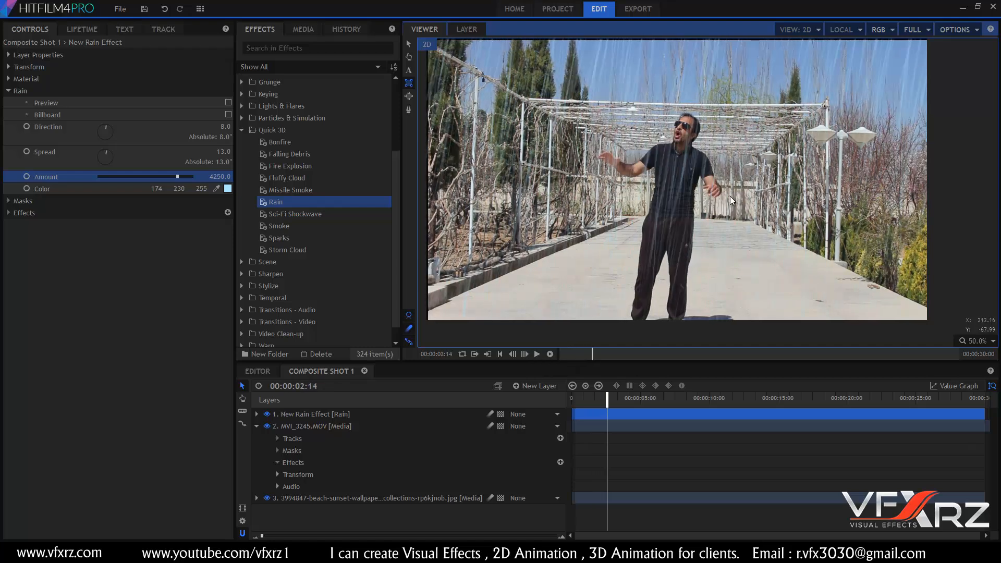
left_click(323, 414)
key("Delete")
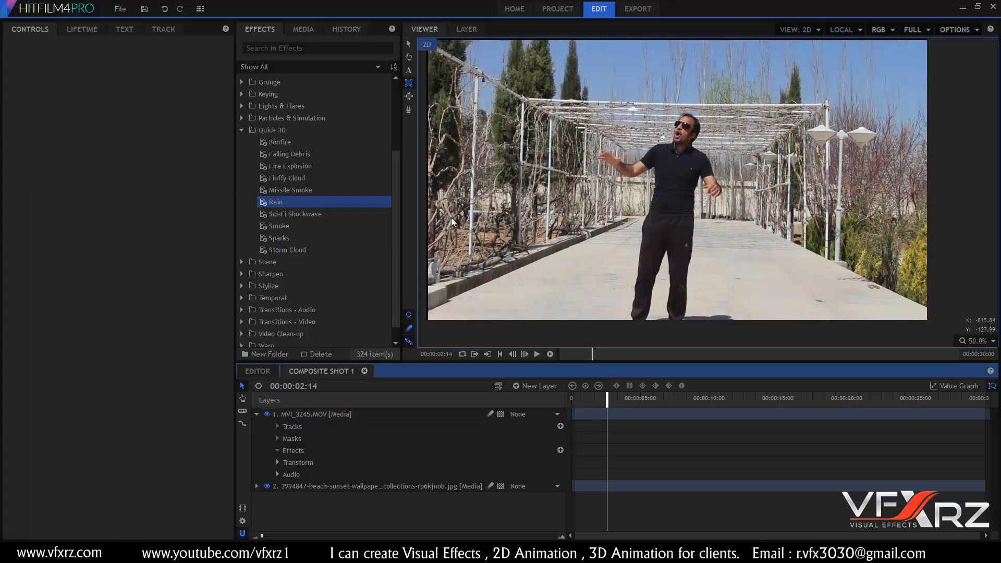
Add the Storm Cloud effect as a layer above MVI_3245.MOV and set its cloud Density to 62.
left_click_drag(297, 250, 344, 412)
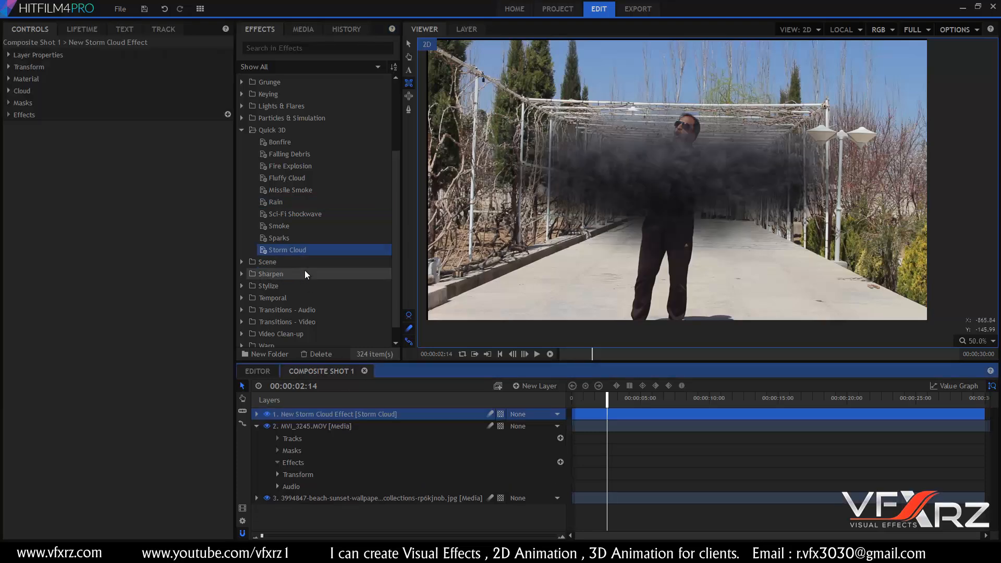
left_click_drag(661, 166, 619, 167)
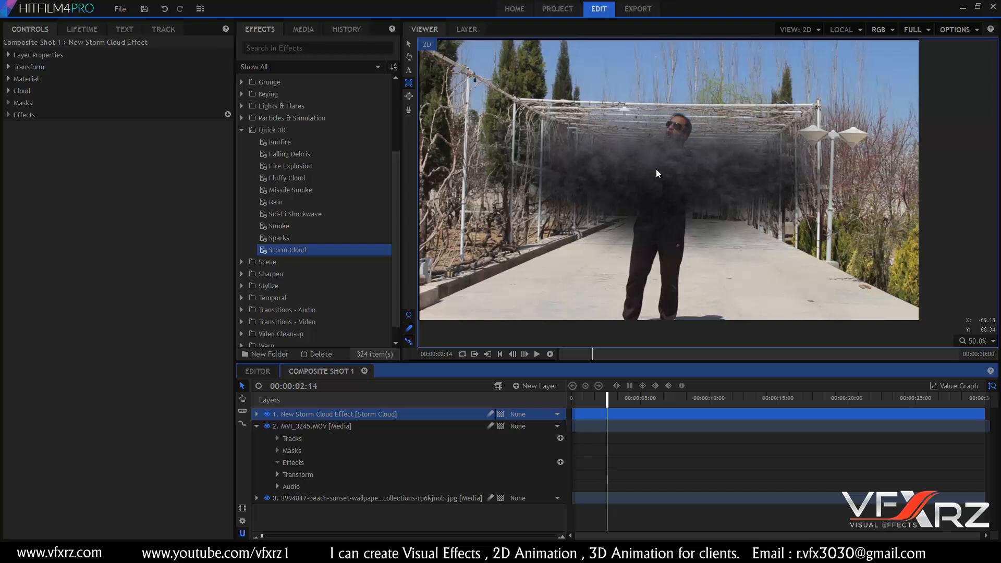
left_click(10, 92)
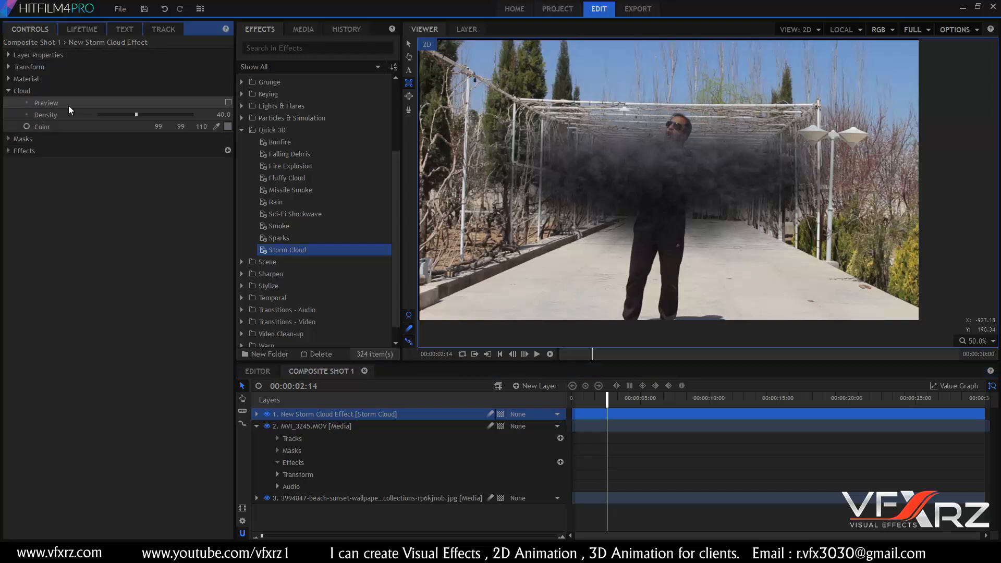
left_click_drag(138, 112, 100, 118)
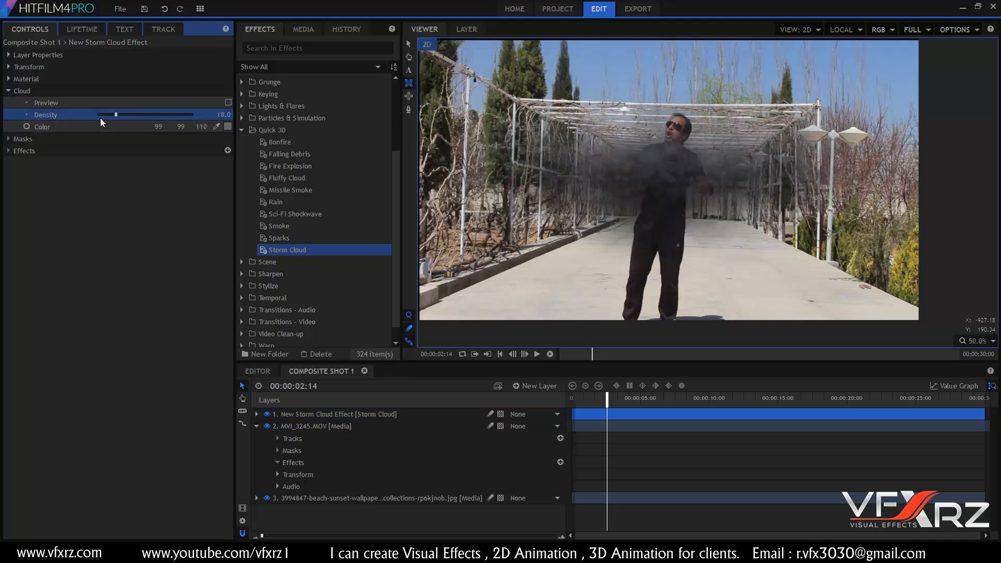
mouse_move(168, 119)
left_mouse_down()
mouse_move(141, 119)
mouse_move(157, 120)
left_mouse_up()
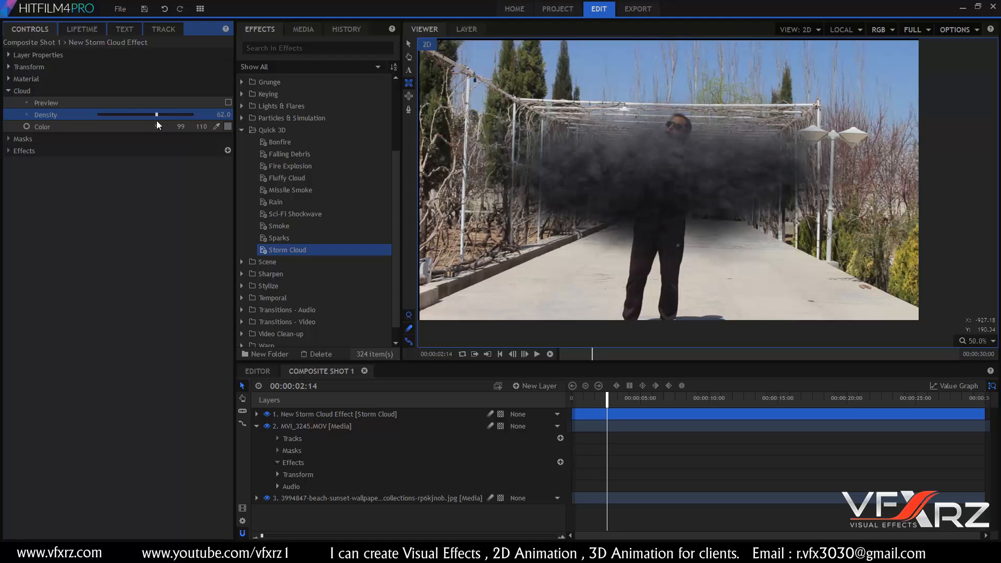
left_click(564, 487)
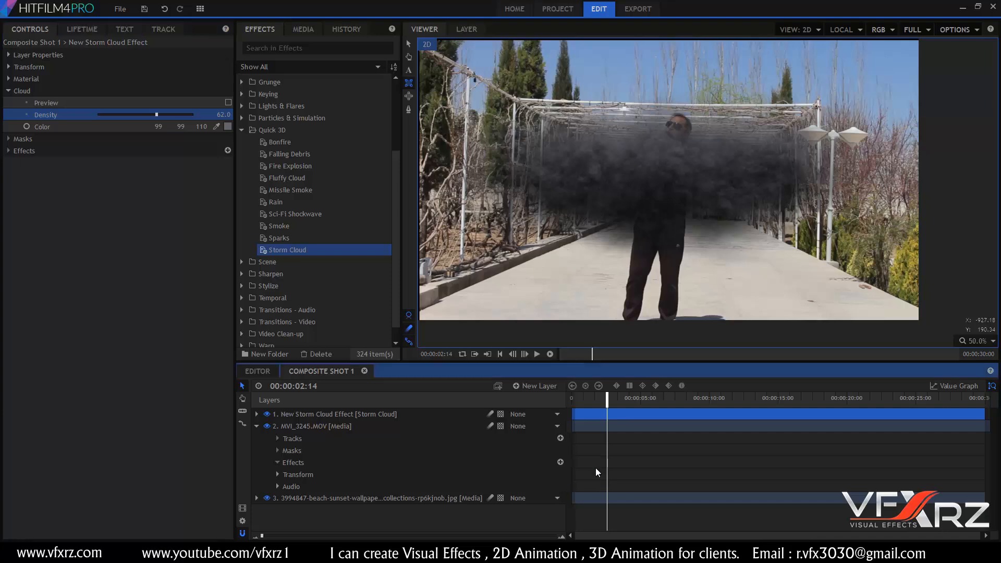
Recolor the storm cloud to dark blue, RGB 0, 53, 110, and delete the New Storm Cloud Effect layer.
left_click(228, 126)
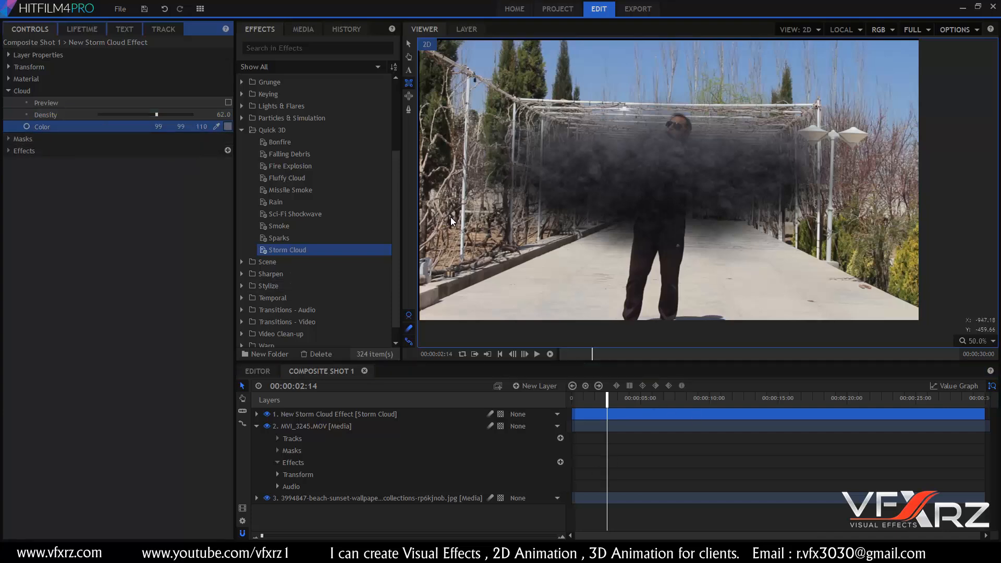
left_click(541, 180)
left_click_drag(576, 164, 310, 156)
left_click(311, 357)
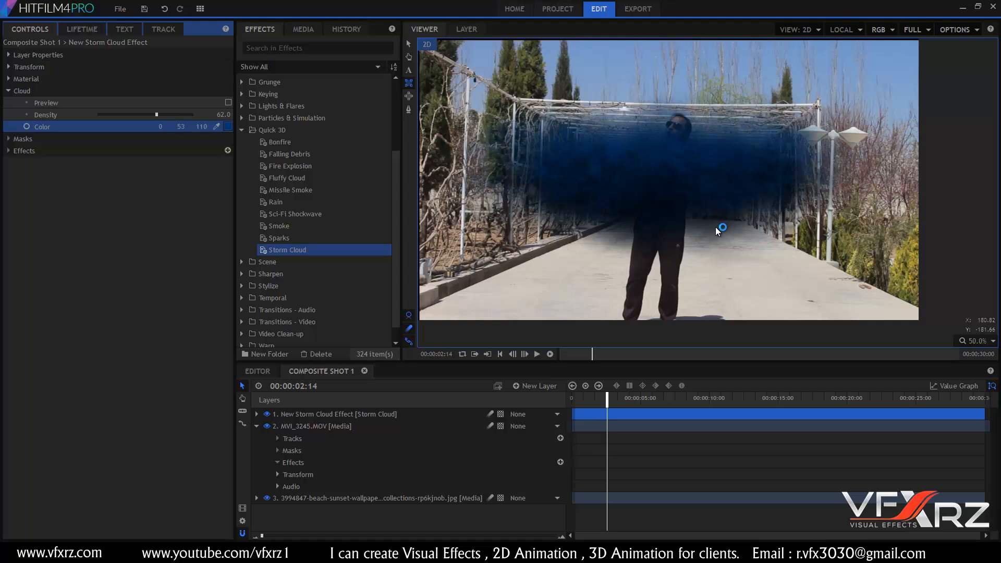
left_click(382, 418)
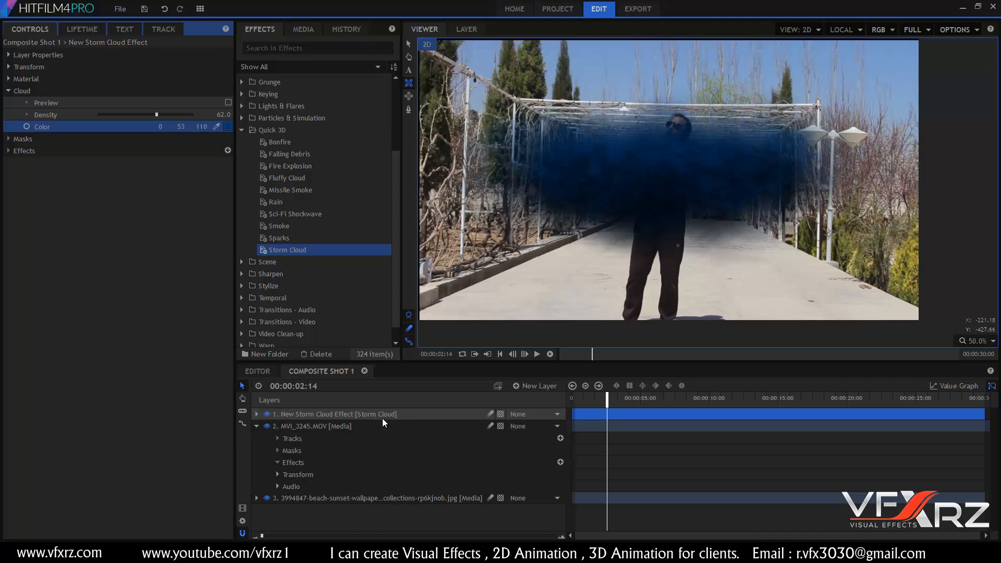
key("Delete")
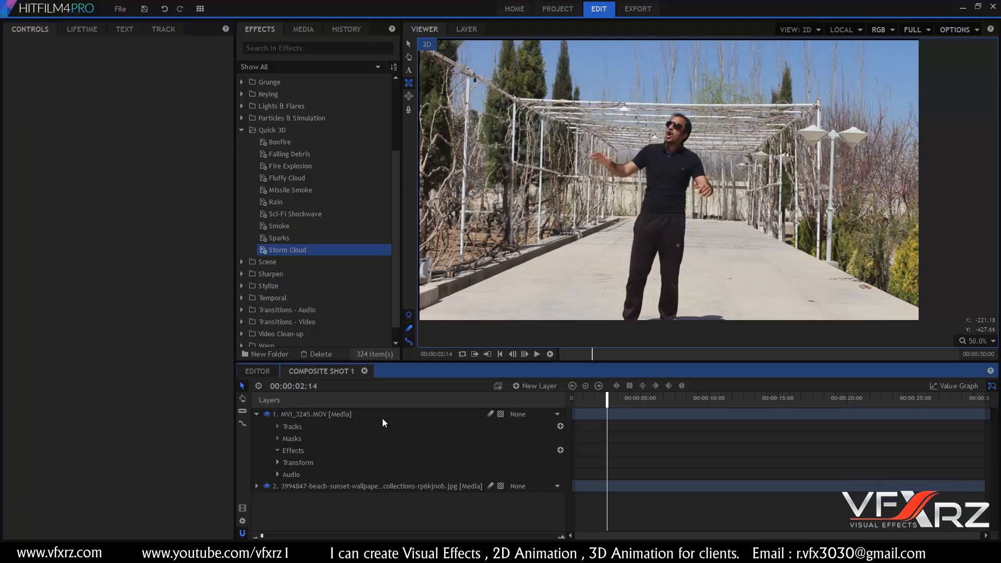
Look over the Scene group's effects and apply the Sharpen effect to the MVI_3245.MOV layer.
left_click(242, 130)
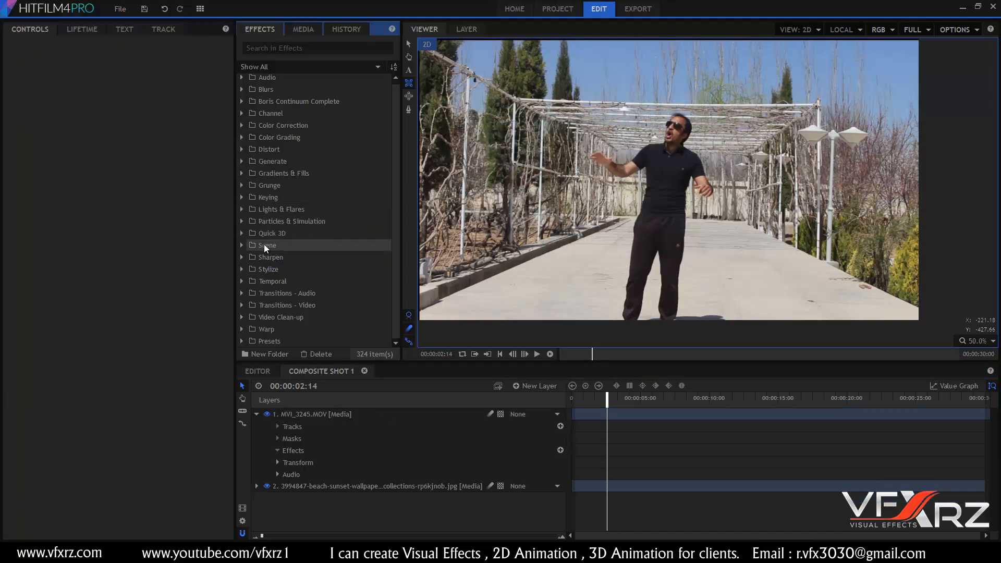
left_click(242, 246)
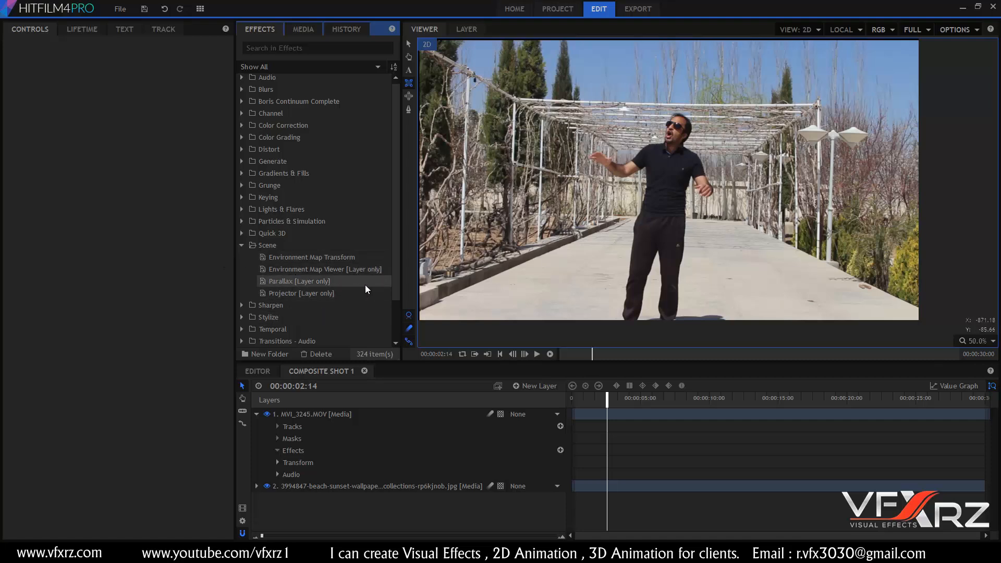
left_click(242, 245)
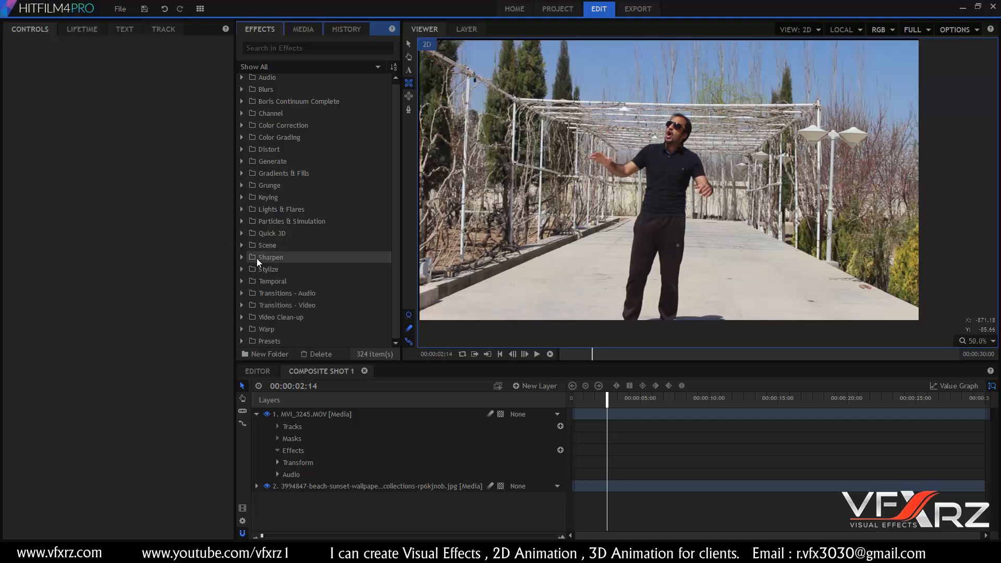
left_click(241, 257)
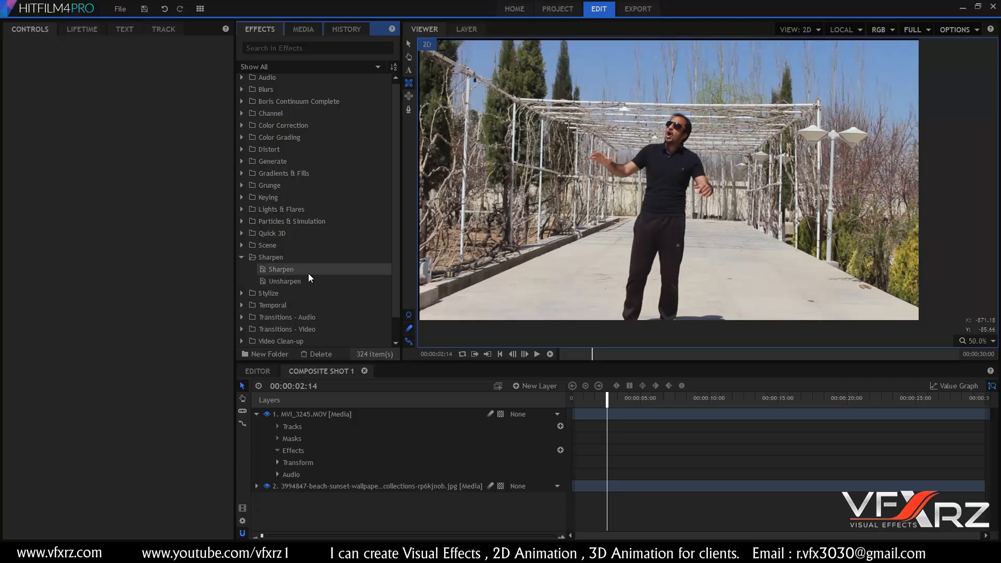
left_click_drag(278, 270, 330, 414)
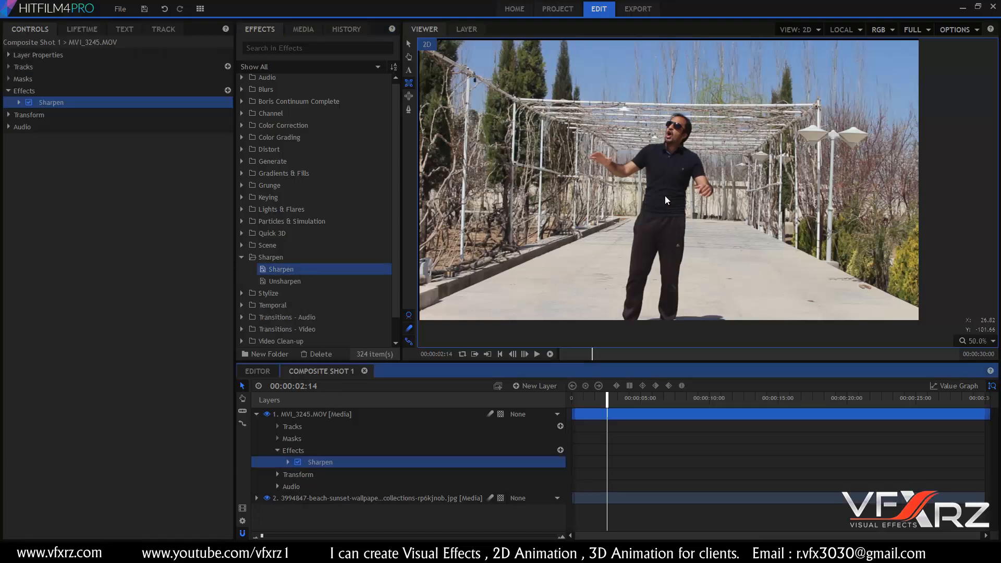
Raise the Sharpen effect's Strength to 100% along with its Feature Size, and remove the effect from the layer.
left_click(19, 102)
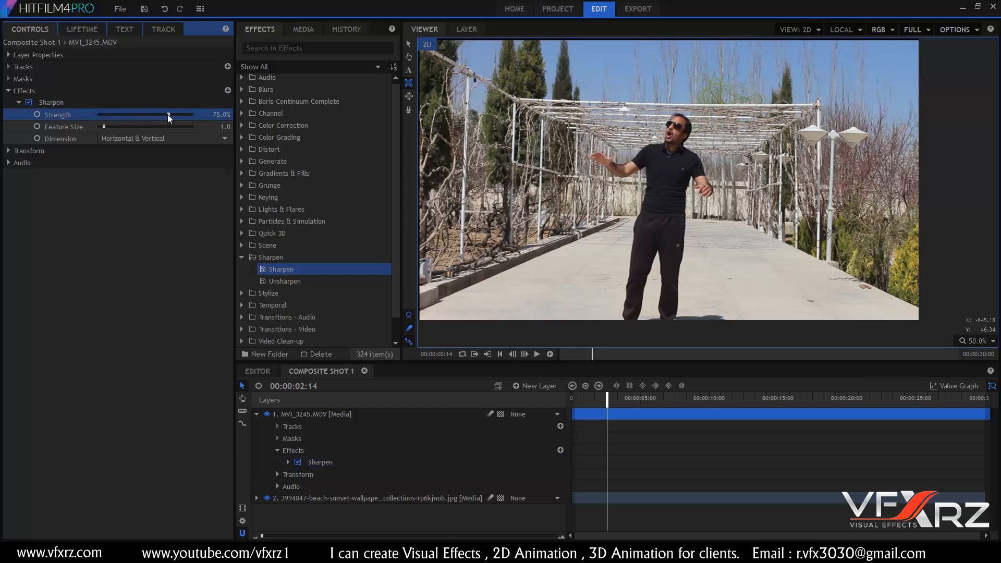
left_click_drag(182, 114, 193, 114)
left_click_drag(126, 127, 109, 136)
left_click(42, 101)
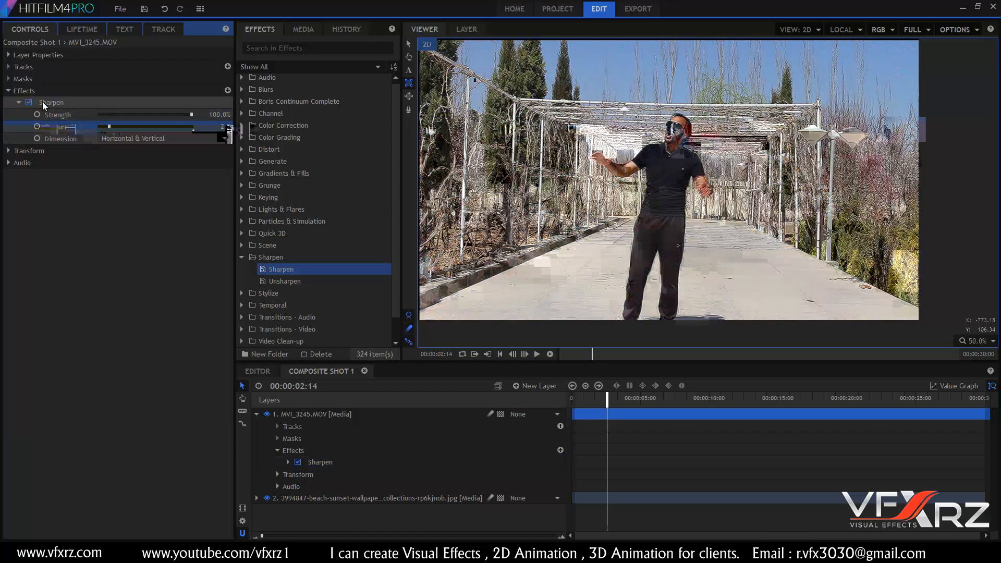
key("Delete")
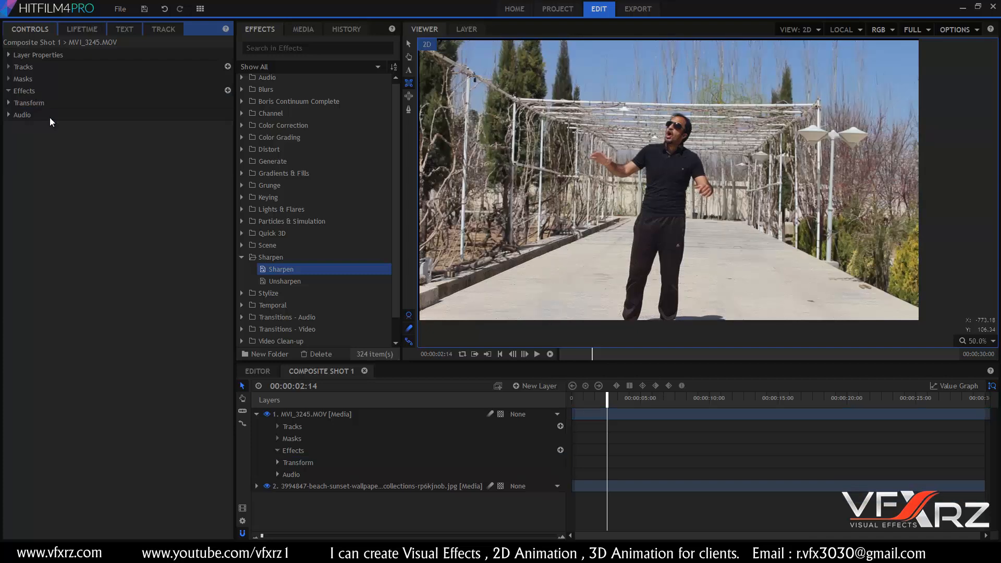
Apply the Oil Painting effect from the Stylize group to the MVI_3245.MOV layer.
left_click(240, 257)
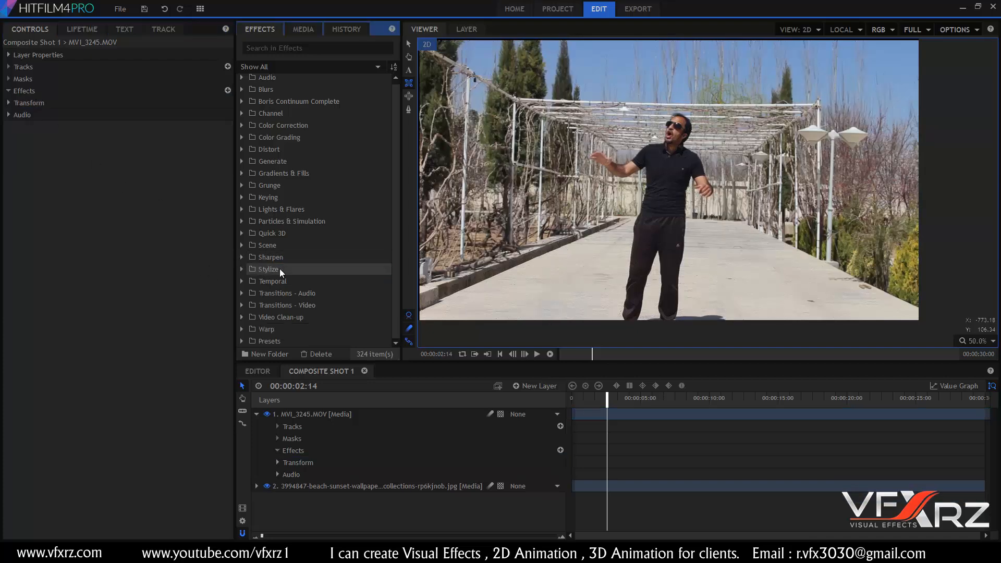
left_click(242, 268)
scroll(337, 280, "down", 4)
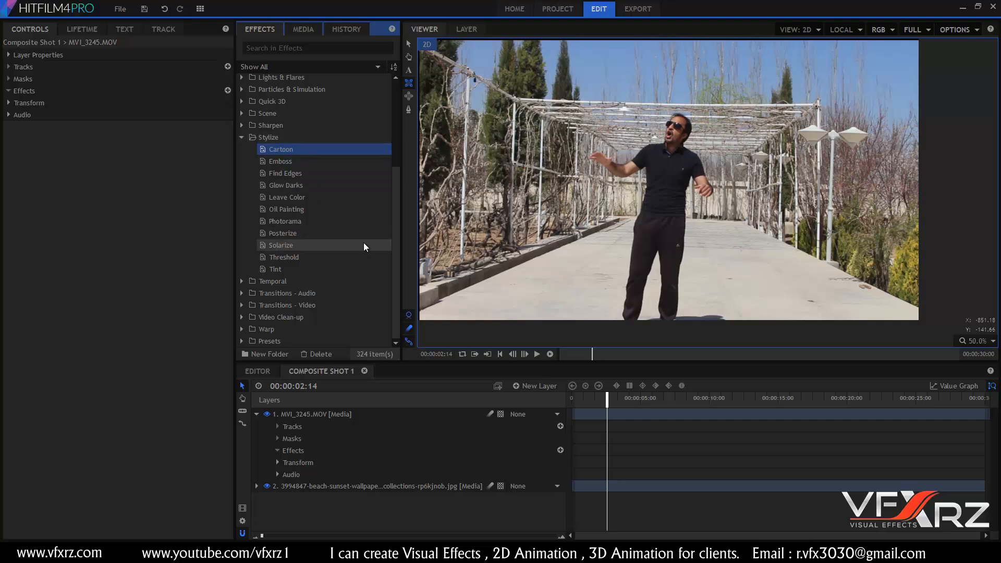
left_click(285, 209)
mouse_move(307, 213)
left_mouse_down()
mouse_move(323, 234)
mouse_move(348, 402)
mouse_move(336, 417)
left_mouse_up()
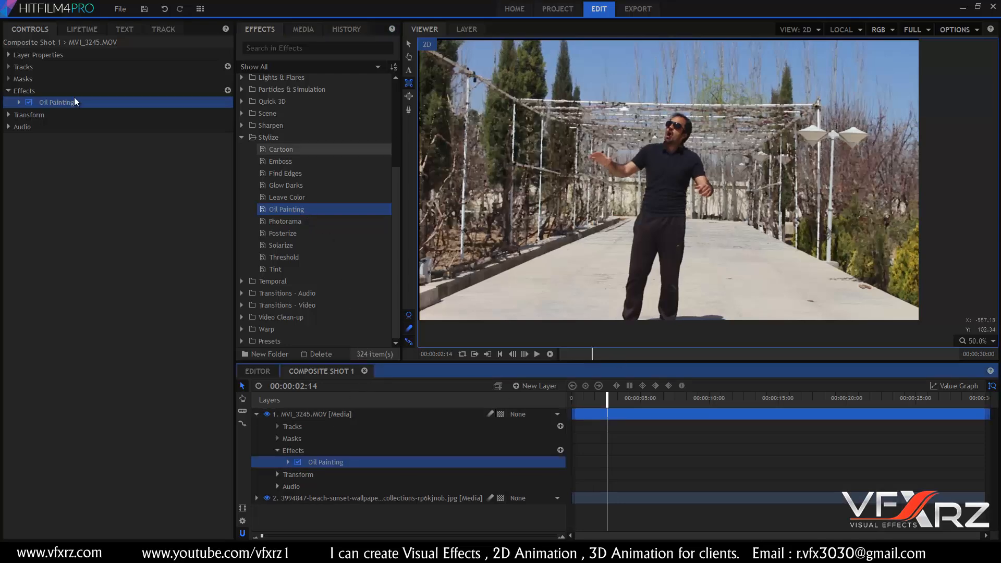
Set the Oil Painting effect's Radius to 7.6 px and Levels to 25, and view the frame at 00:00:00:23.
left_click(18, 103)
mouse_move(138, 113)
left_mouse_down()
mouse_move(101, 113)
mouse_move(127, 129)
mouse_move(205, 130)
left_mouse_up()
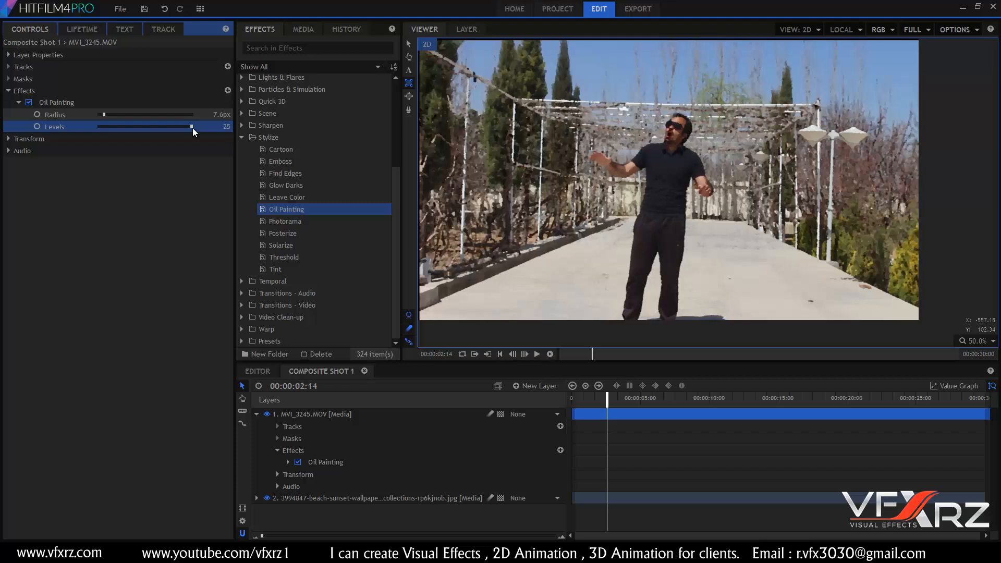
left_click(592, 398)
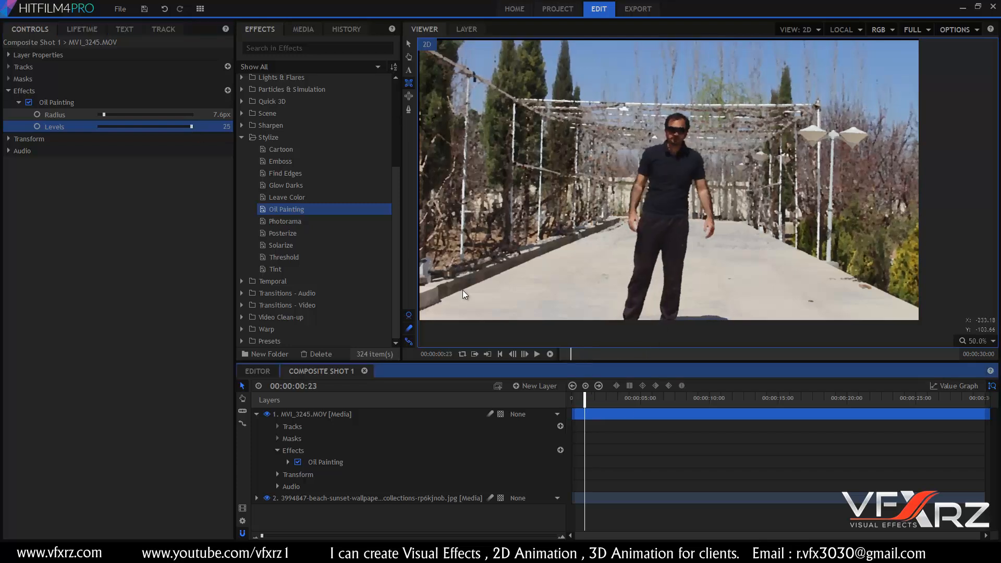
Replace the Oil Painting effect on the MVI_3245.MOV layer with the Cartoon effect.
left_click(361, 462)
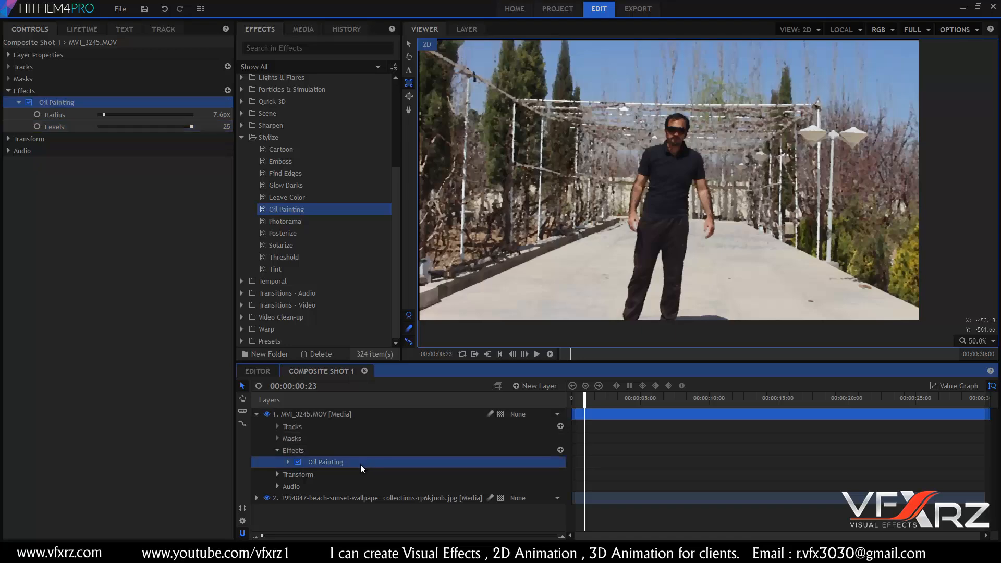
key("Delete")
left_click_drag(285, 150, 341, 416)
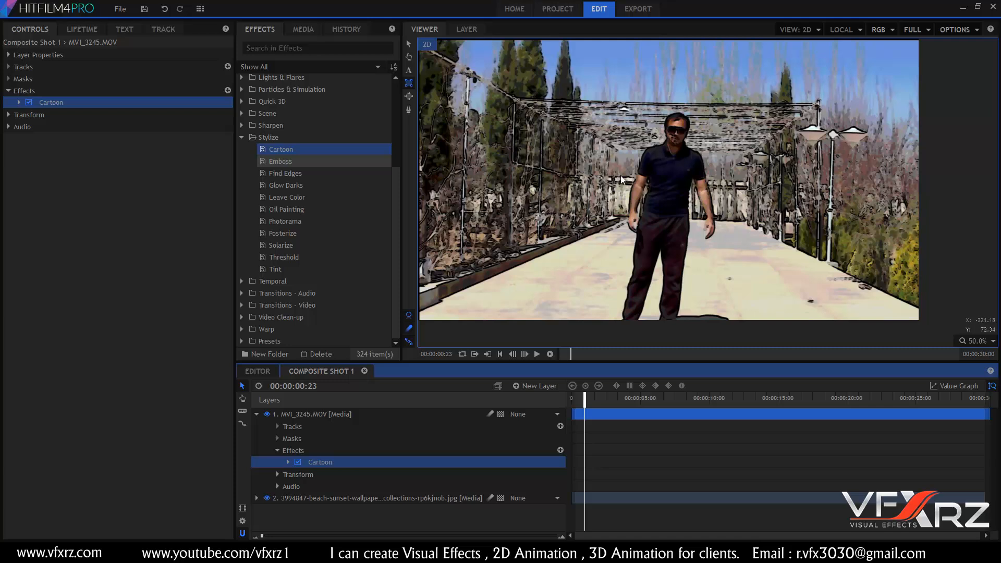
Set the Cartoon effect's Edge Detail Scale to 3.2, Size to 0.68 and Threshold to 0.51.
left_click(18, 102)
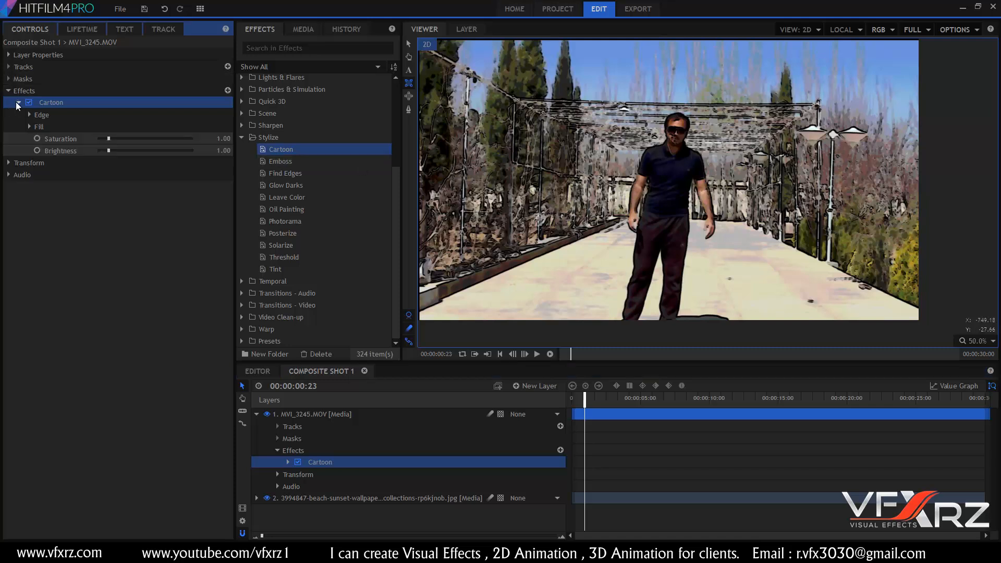
left_click(29, 115)
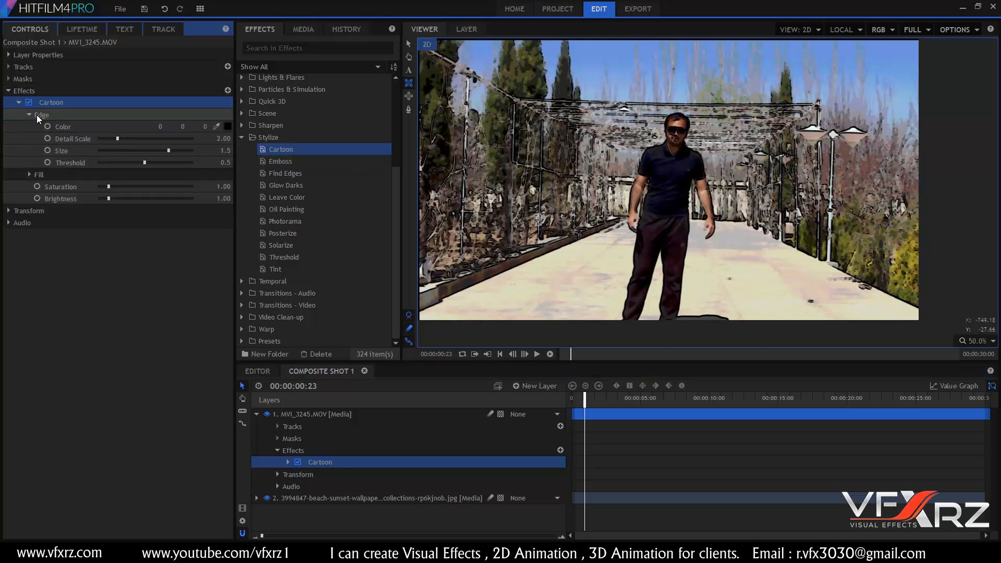
left_click(29, 174)
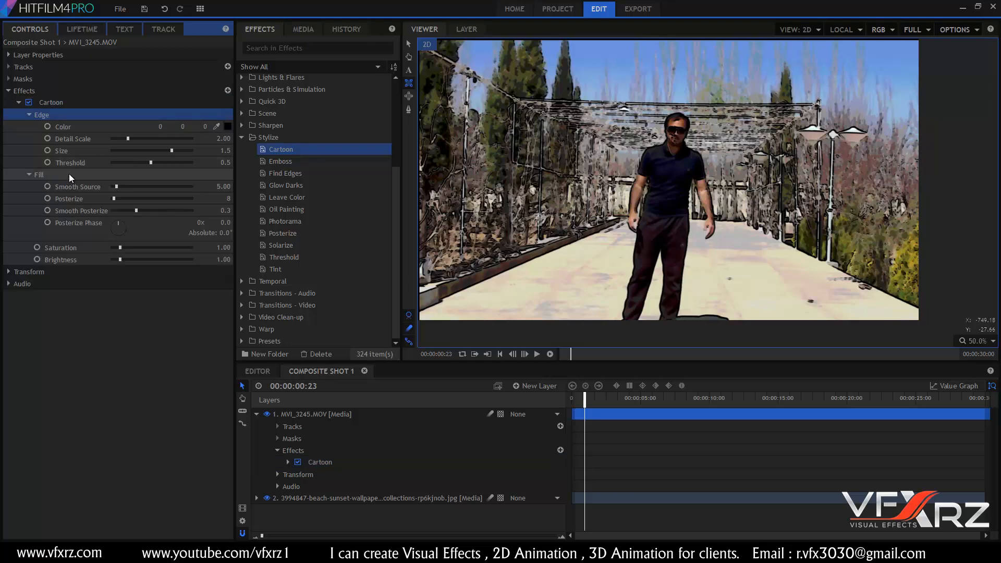
left_click_drag(127, 138, 153, 163)
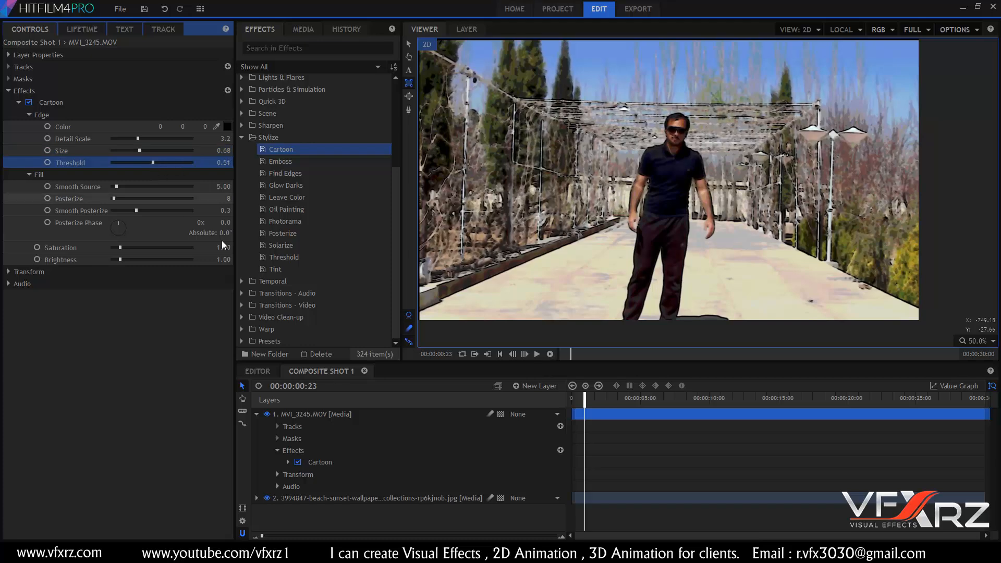
Remove the Cartoon effect from the MVI_3245.MOV layer and collapse the Stylize effects group.
left_click(98, 102)
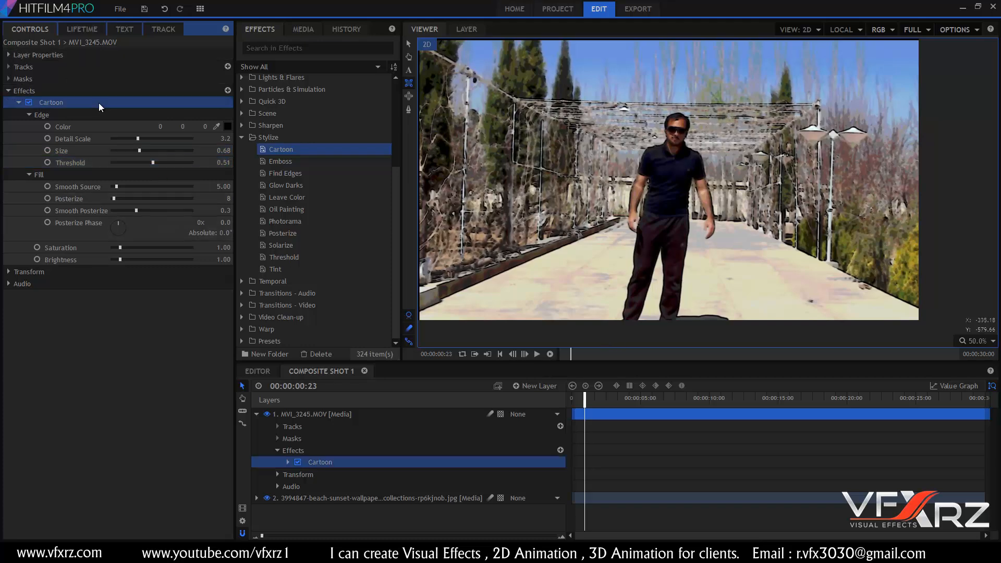
key("Delete")
left_click(240, 138)
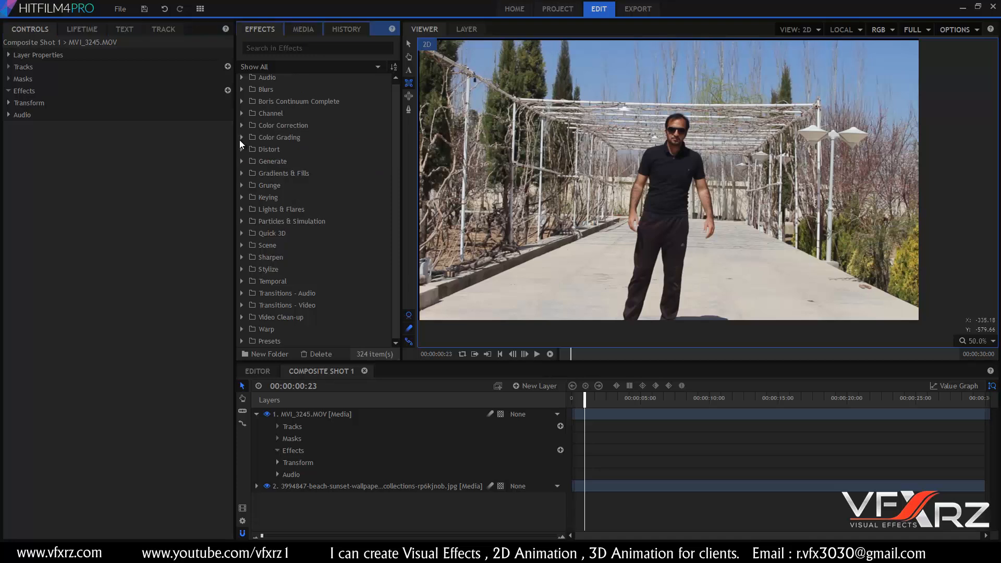
left_click(239, 270)
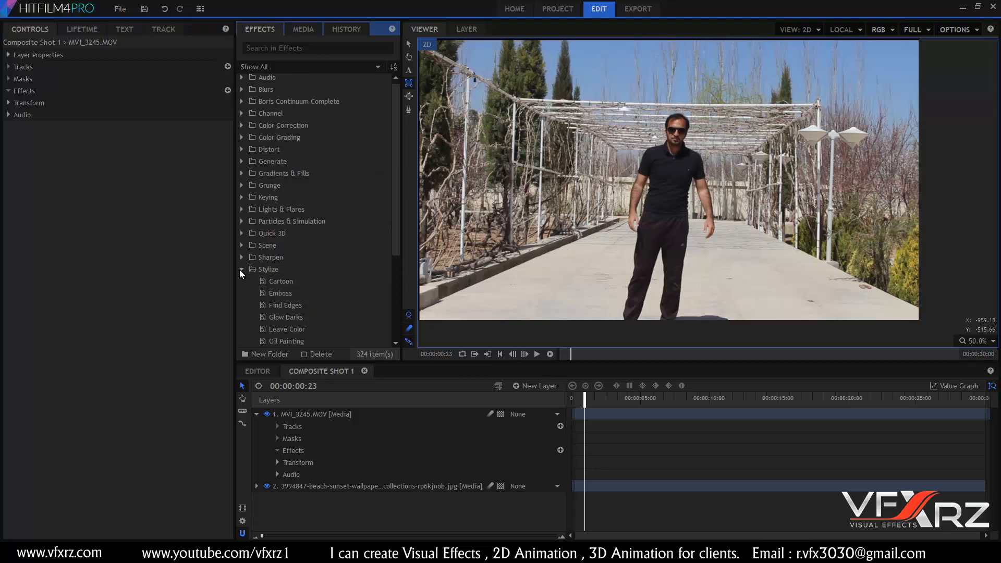
left_click(240, 269)
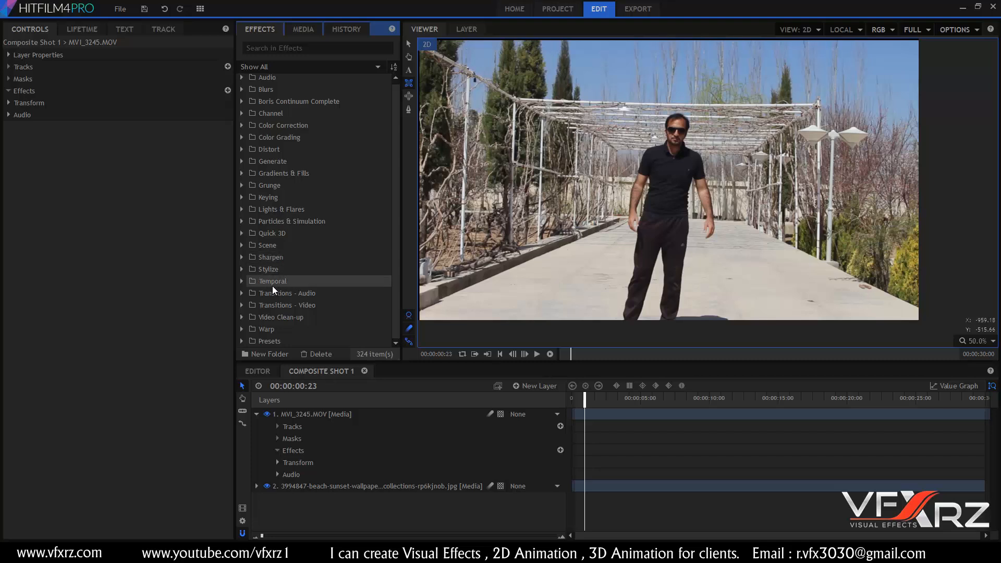
Apply the Echo effect from the Temporal group to the MVI_3245.MOV layer and view the frame at 00:00:01:10.
left_click(239, 282)
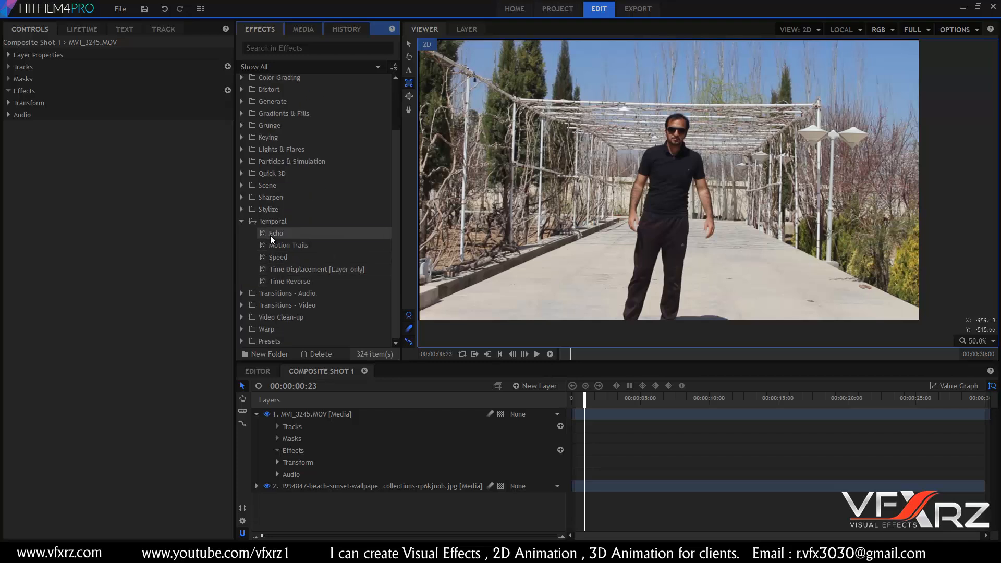
left_click(309, 279)
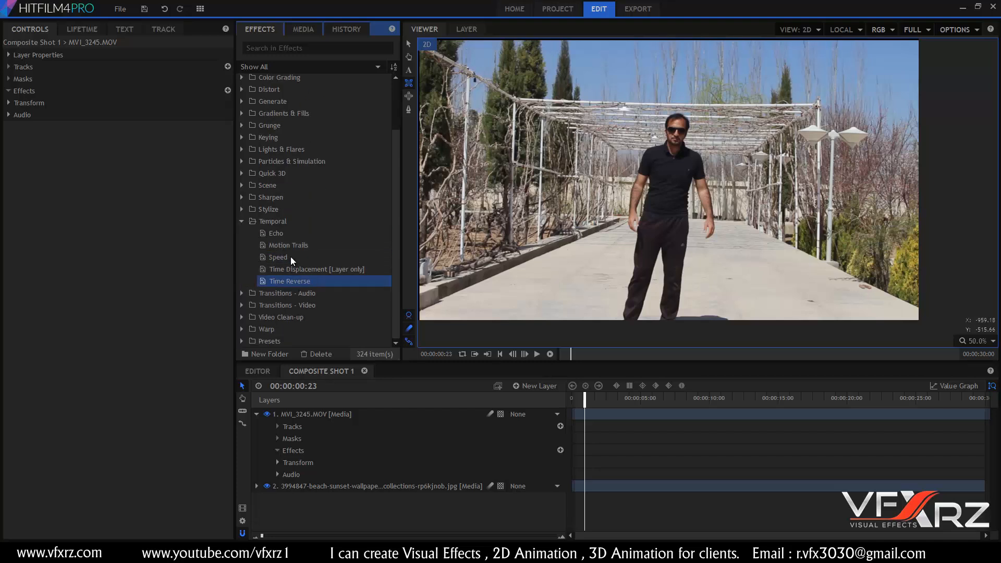
left_click(281, 234)
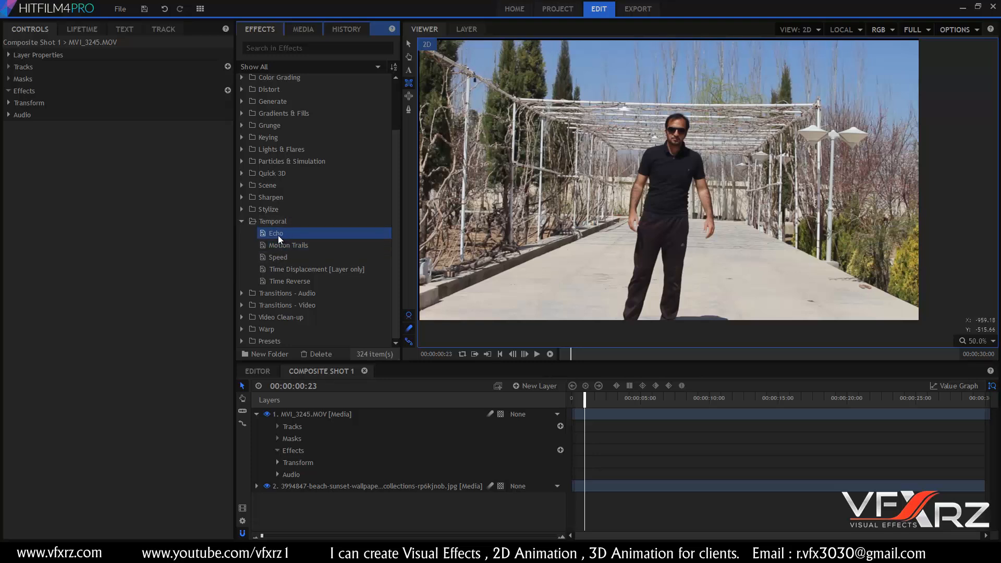
left_click_drag(277, 235, 336, 415)
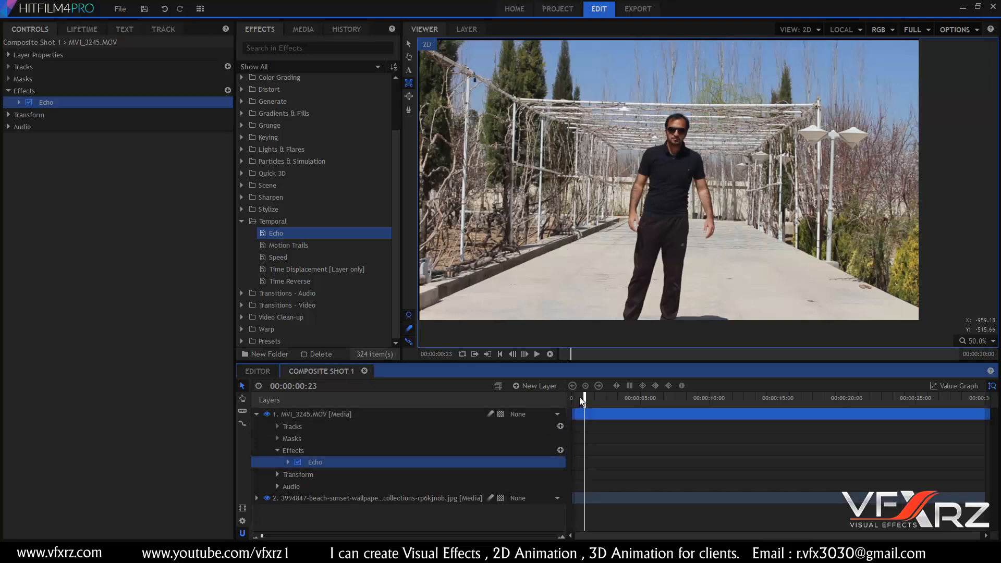
left_click_drag(583, 399, 590, 399)
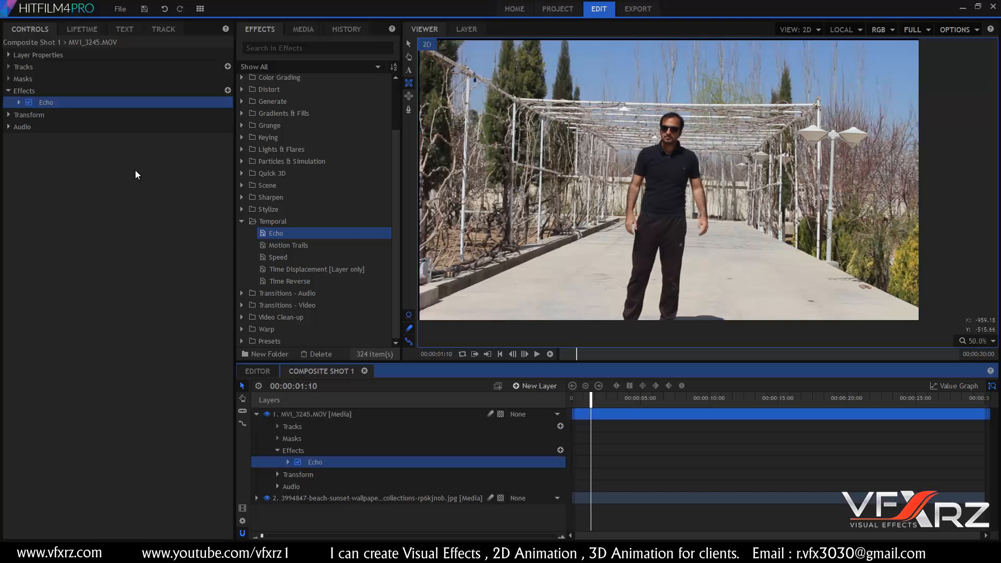
Set the Echo effect's Number of Echoes to 4 and Echo Time to 0.00 s.
left_click(19, 103)
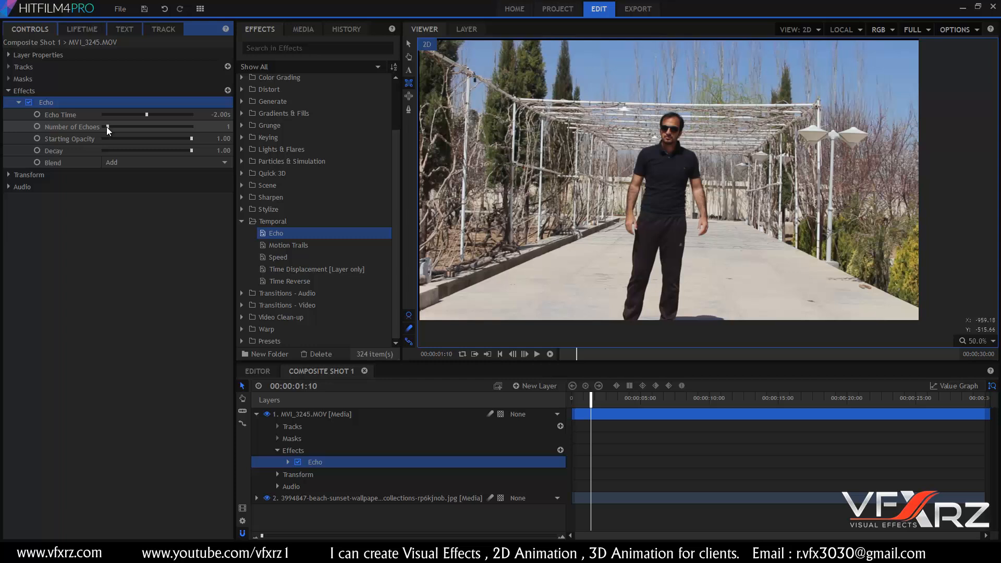
left_click_drag(108, 127, 113, 127)
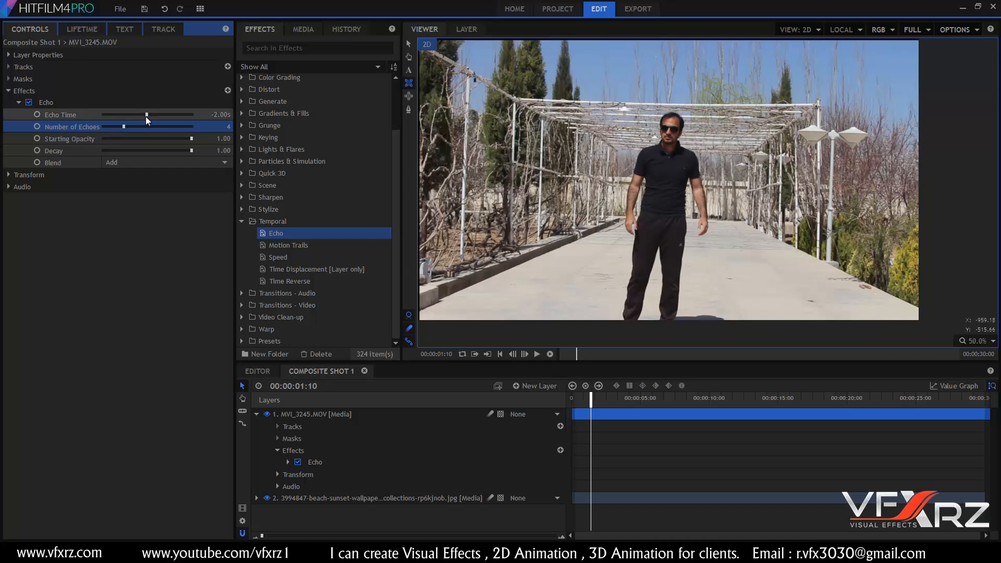
left_click_drag(146, 113, 159, 113)
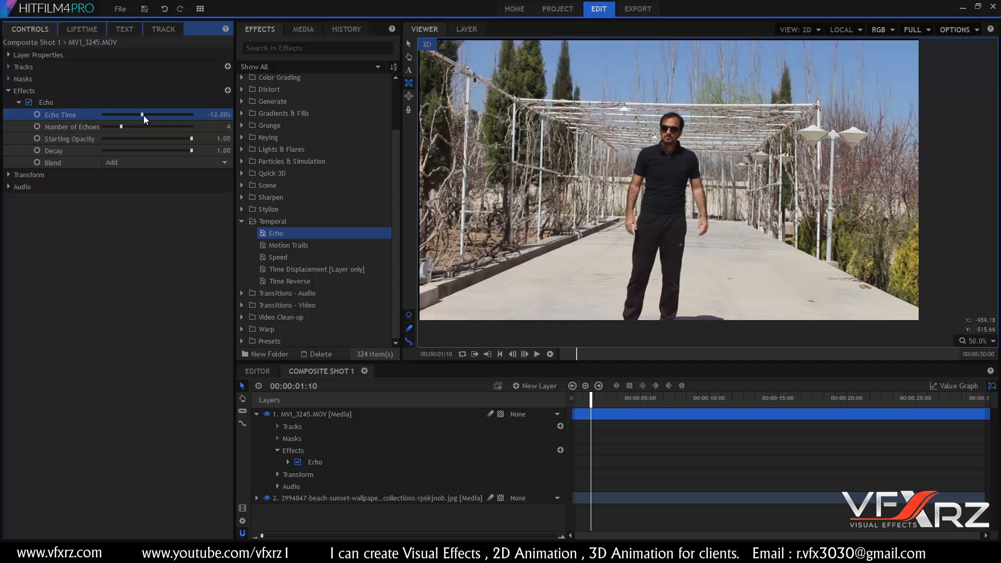
left_click_drag(146, 113, 147, 113)
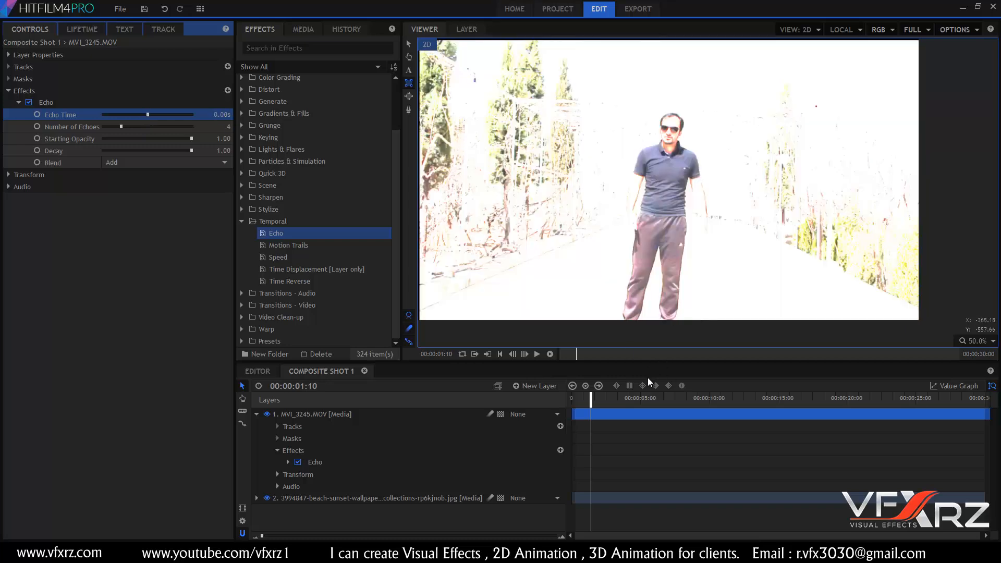
Play the echoed footage until 00:00:04:04, and remove the Echo effect from the layer.
left_click(538, 354)
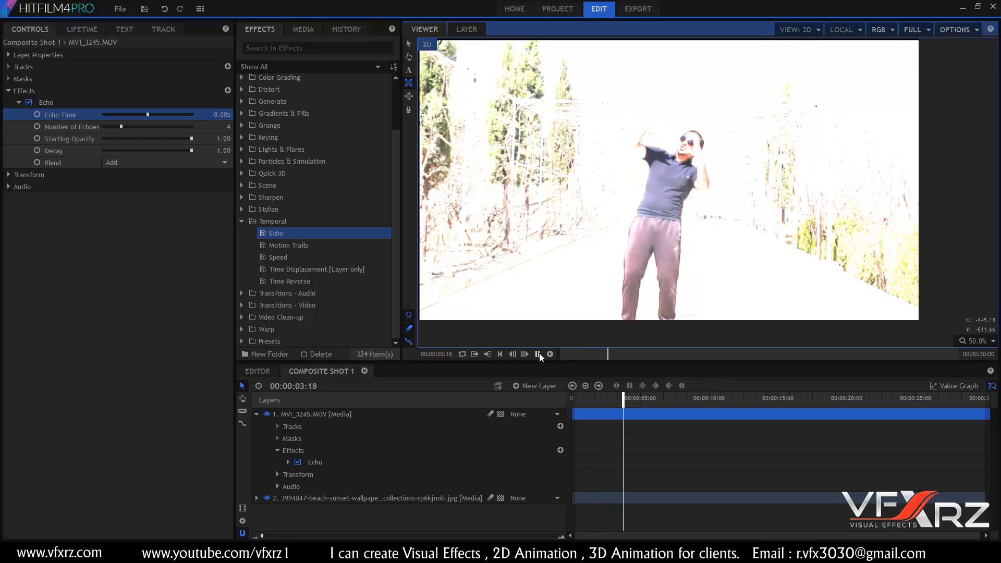
left_click(538, 354)
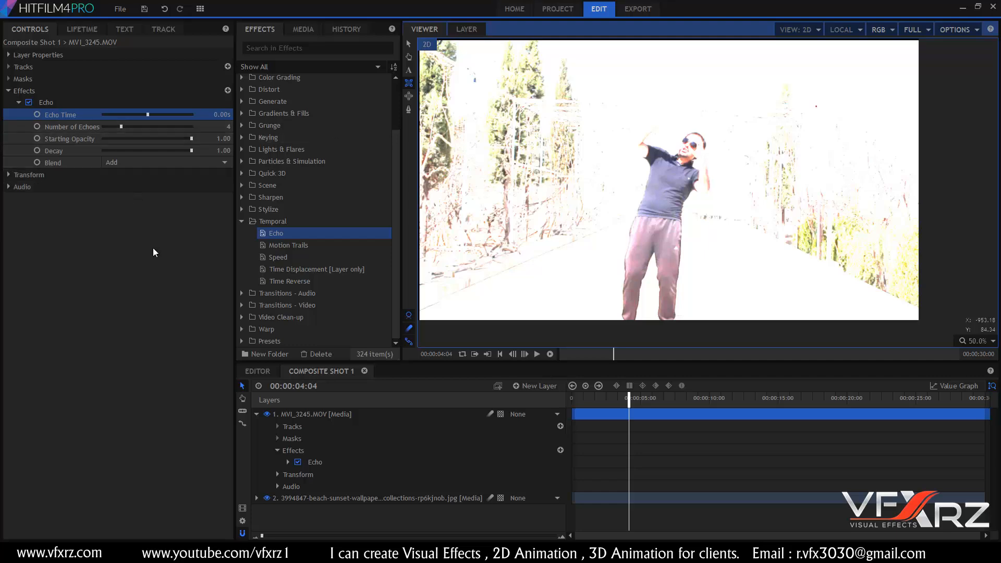
left_click(59, 102)
key("Delete")
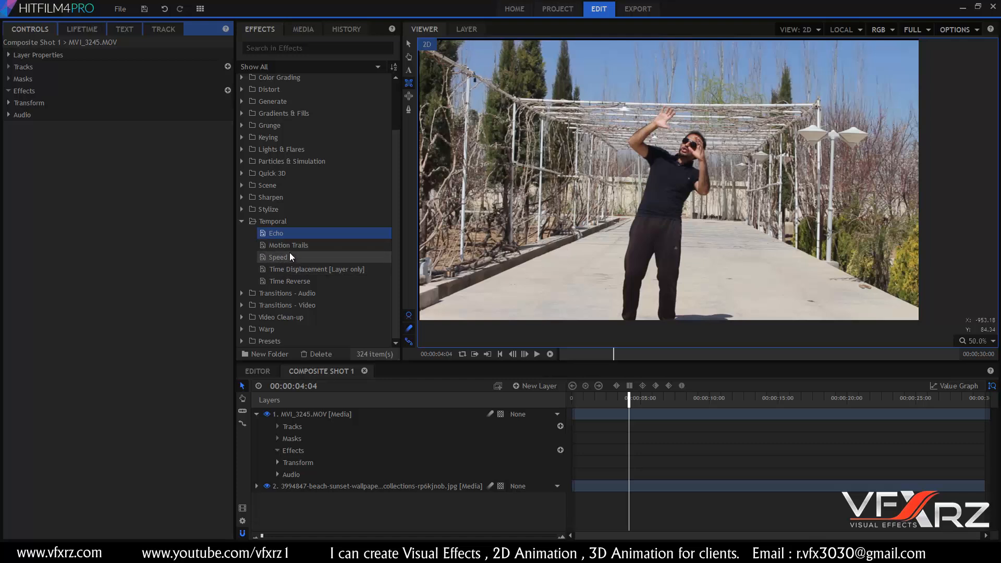
left_click(243, 220)
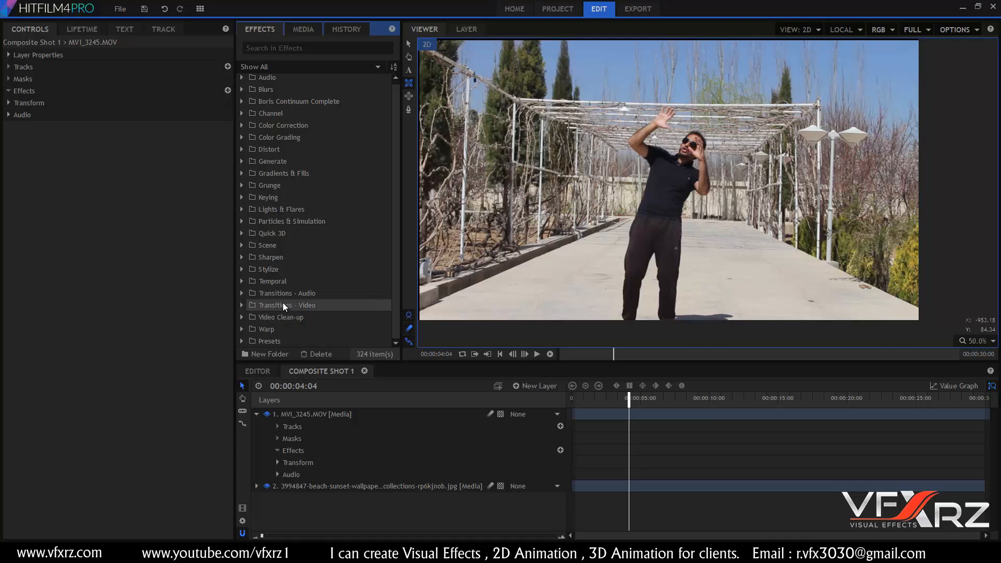
Look through the contents of the Transitions - Video and Transitions - Audio effects groups, and collapse both.
left_click(242, 306)
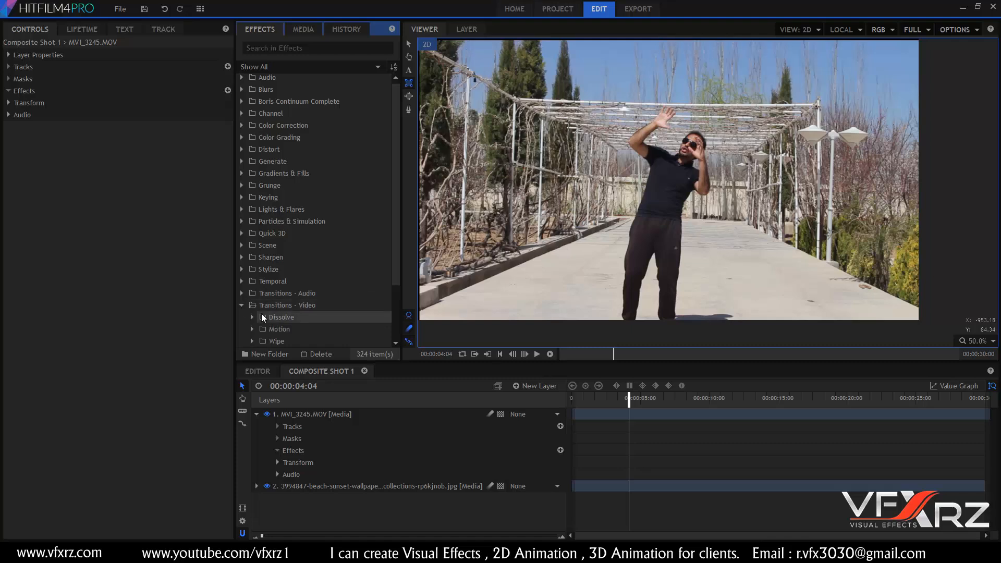
scroll(261, 314, "down", 2)
double_click(295, 221)
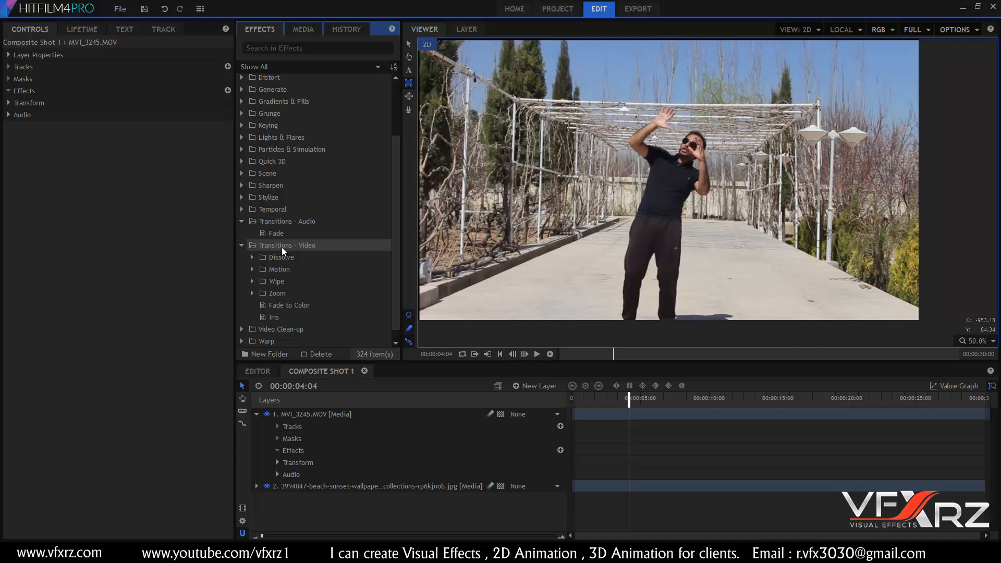
left_click(239, 221)
left_click(240, 233)
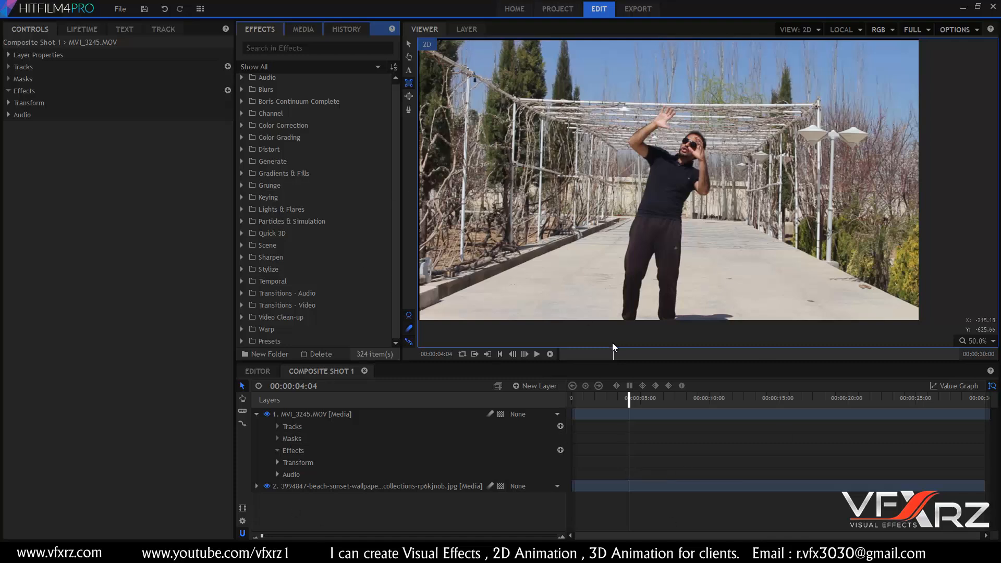
Place Composite Shot 1 at the start of the Editor timeline's Video 1 track and move the playhead to 00:00:10:19.
left_click(258, 371)
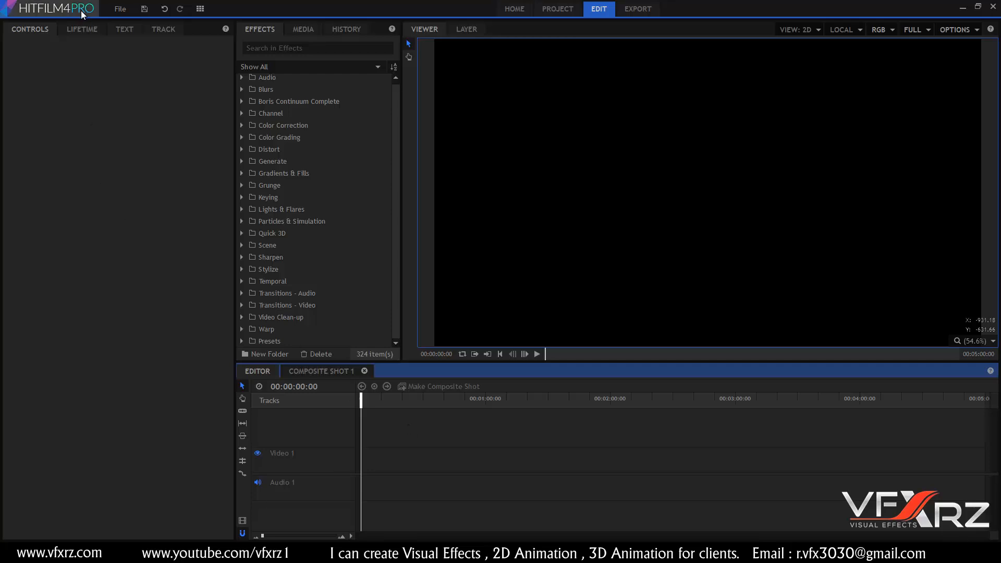
left_click(303, 32)
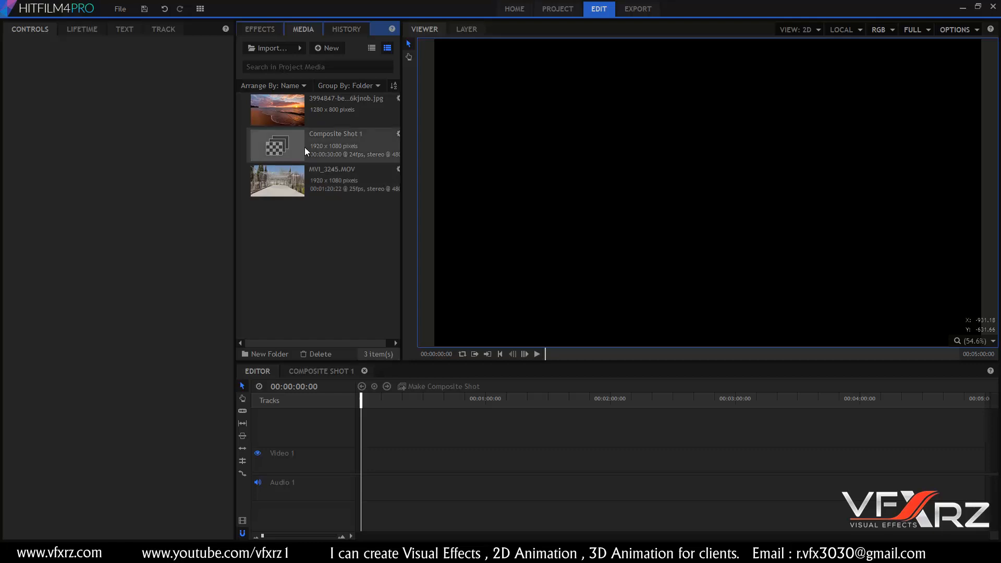
left_click_drag(314, 147, 364, 462)
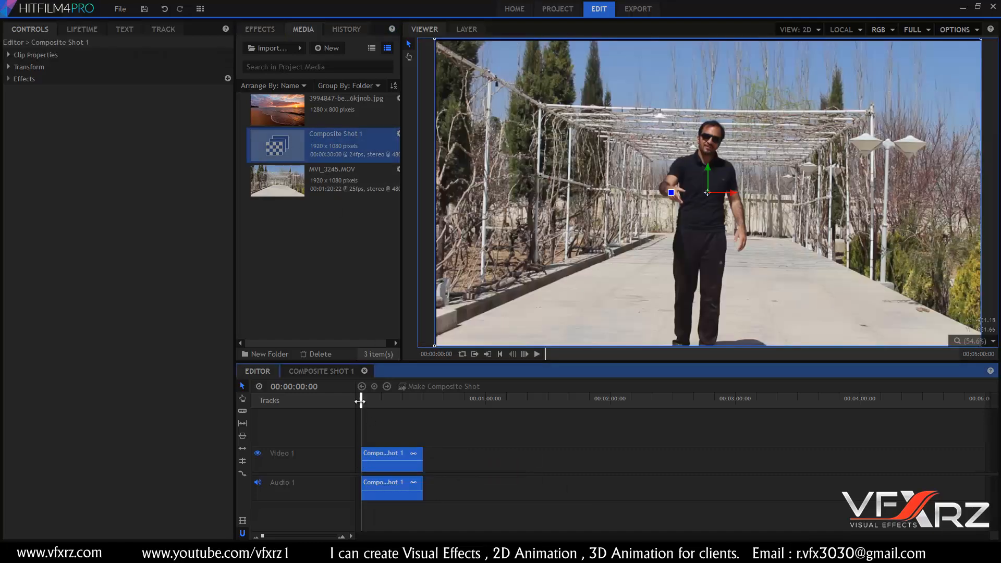
left_click_drag(361, 399, 381, 399)
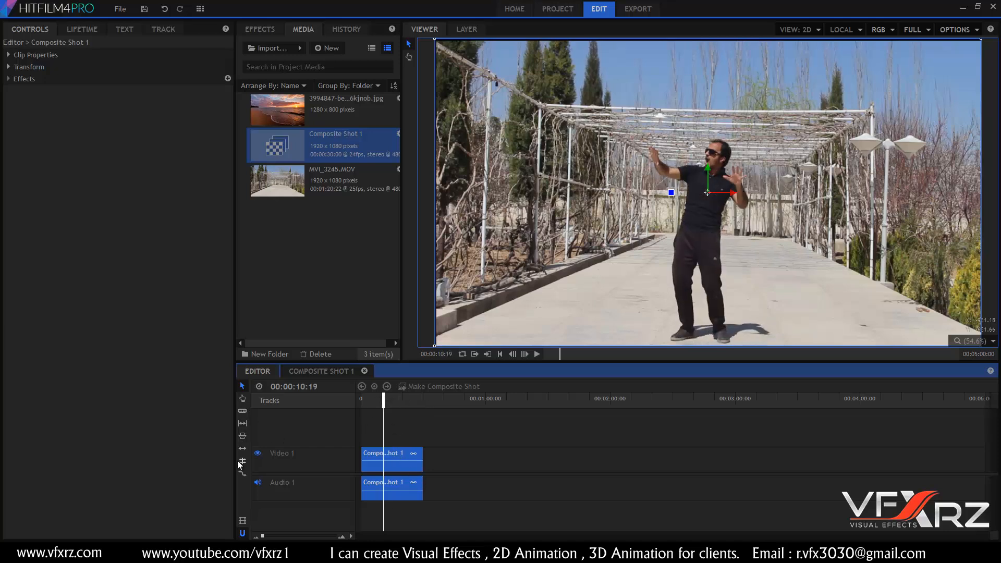
Slice the Composite Shot 1 clip into three pieces with the Slice Tool, and move the later pieces earlier on the timeline.
left_click(286, 413)
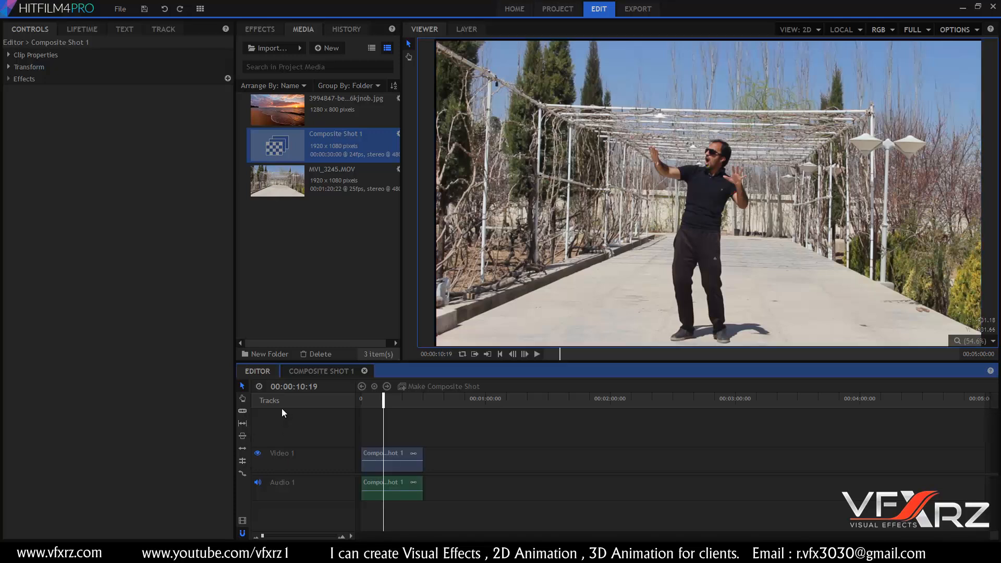
left_click(243, 412)
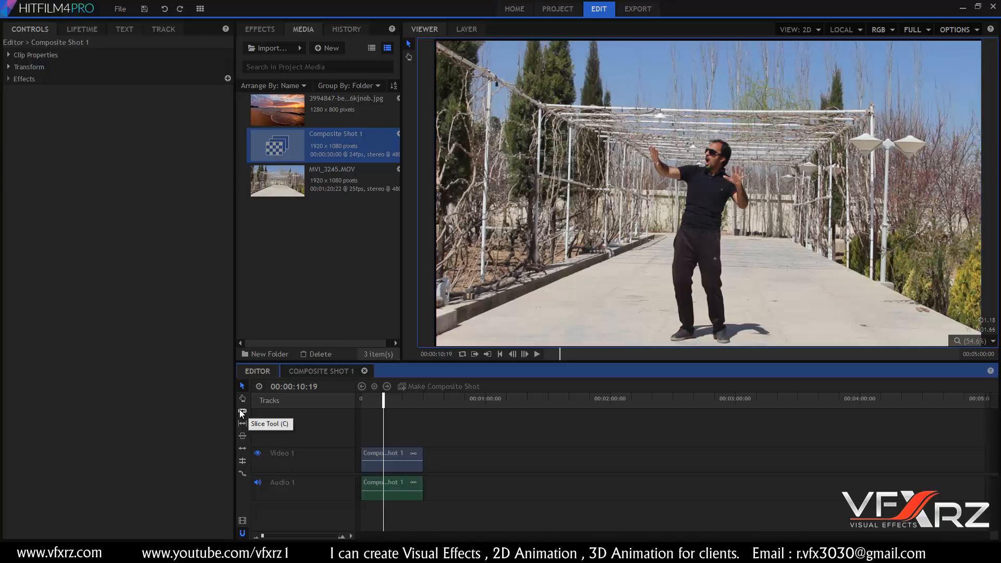
left_click(394, 467)
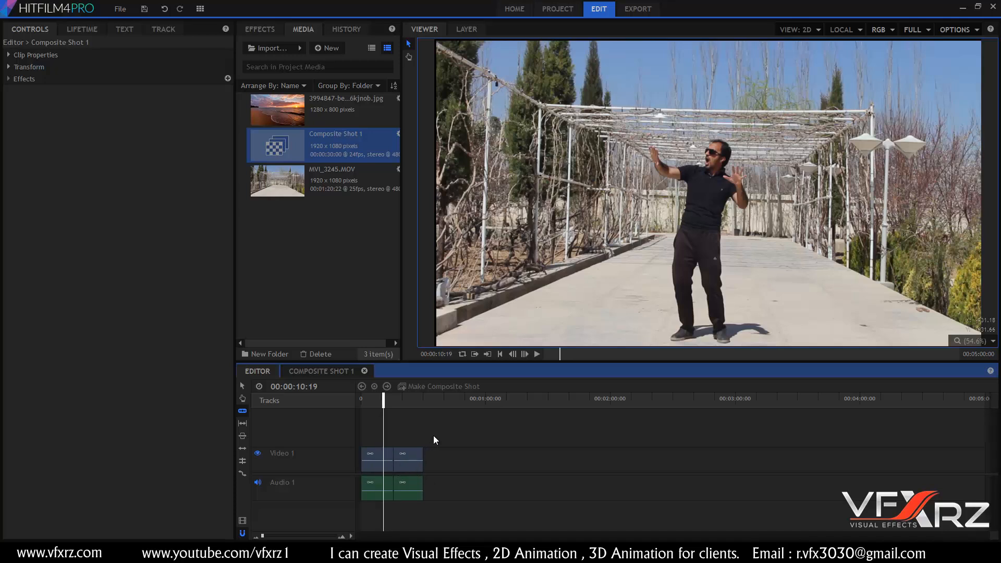
left_click(411, 471)
left_click(242, 386)
mouse_move(418, 460)
left_mouse_down()
mouse_move(430, 459)
mouse_move(395, 463)
mouse_move(427, 463)
mouse_move(406, 459)
left_mouse_up()
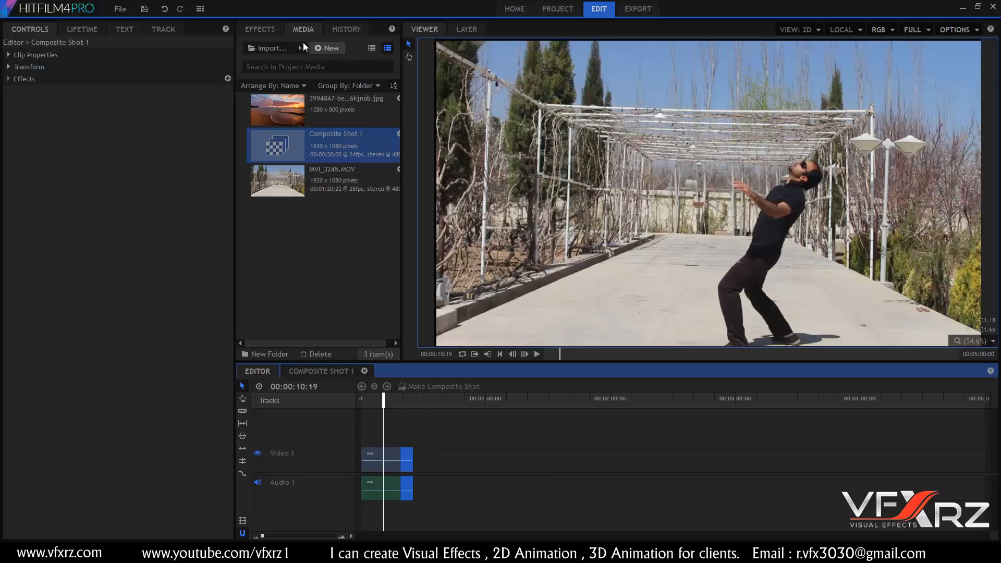
Apply the Cross Dissolve video transition at the cut between the first and second Composite Shot 1 clips on Video 1.
left_click(259, 29)
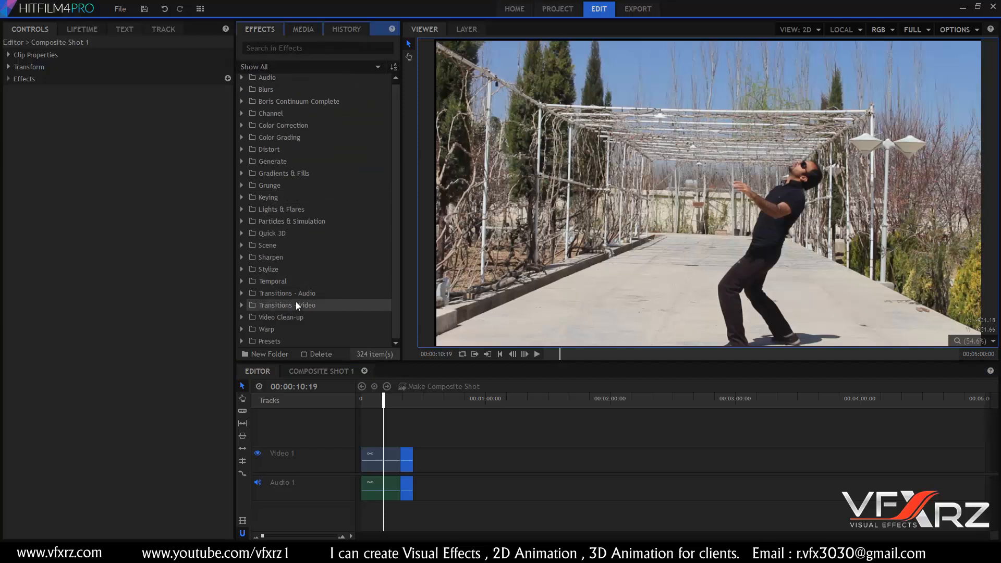
left_click(241, 304)
scroll(282, 302, "down", 2)
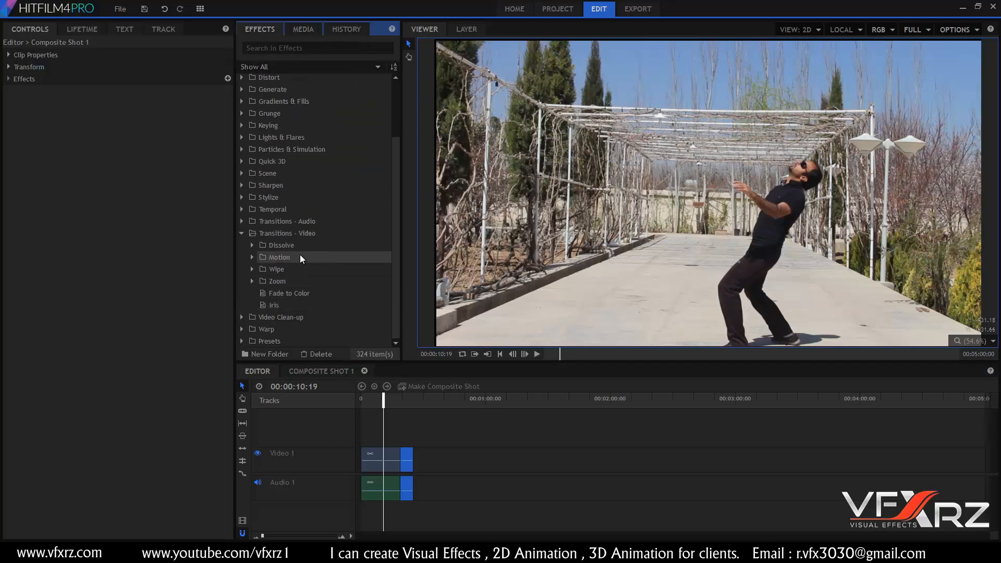
left_click(252, 245)
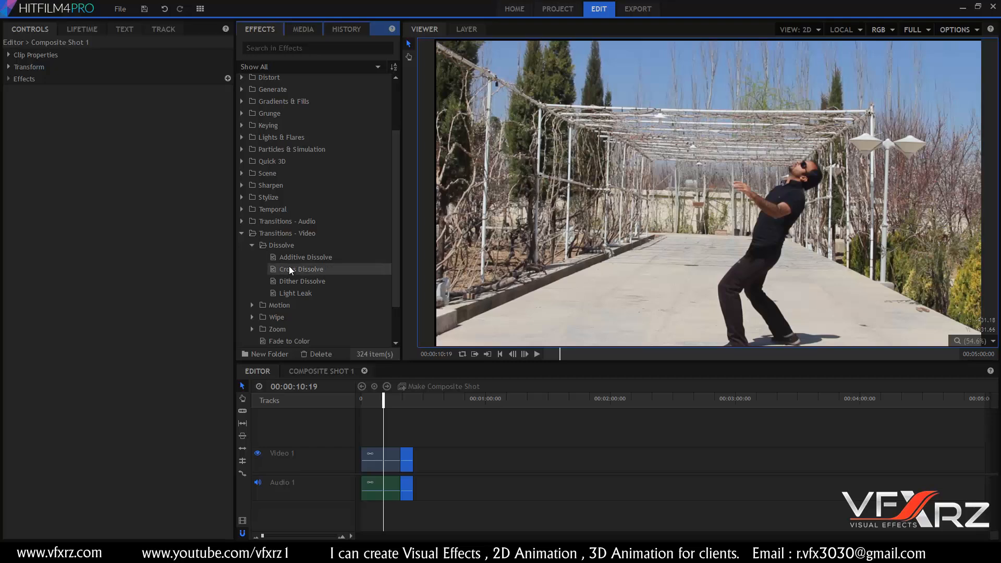
left_click_drag(291, 270, 382, 456)
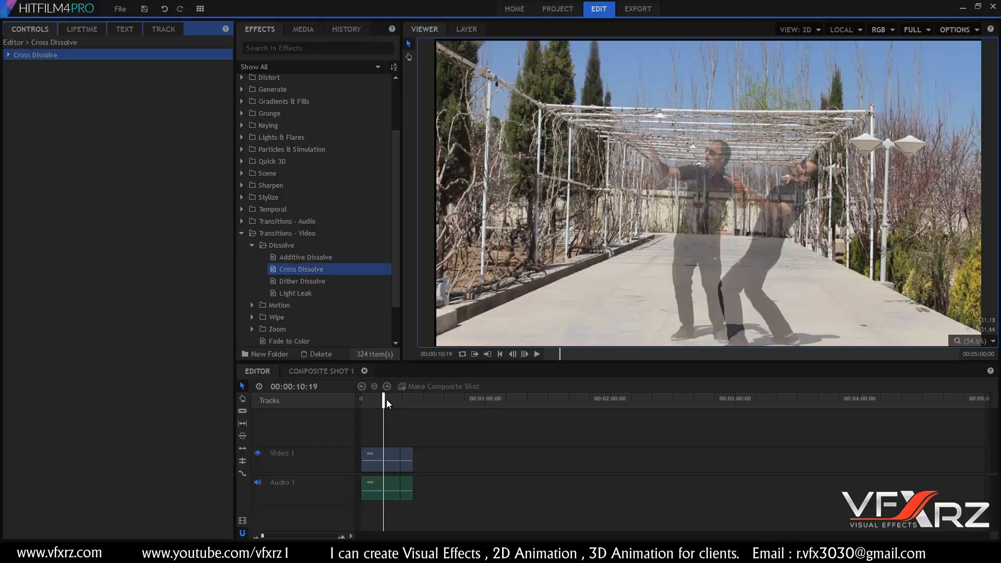
Play the Cross Dissolve transition on the Editor timeline from 00:00:09:07, and stop at 00:00:12:20.
left_click_drag(386, 400, 380, 399)
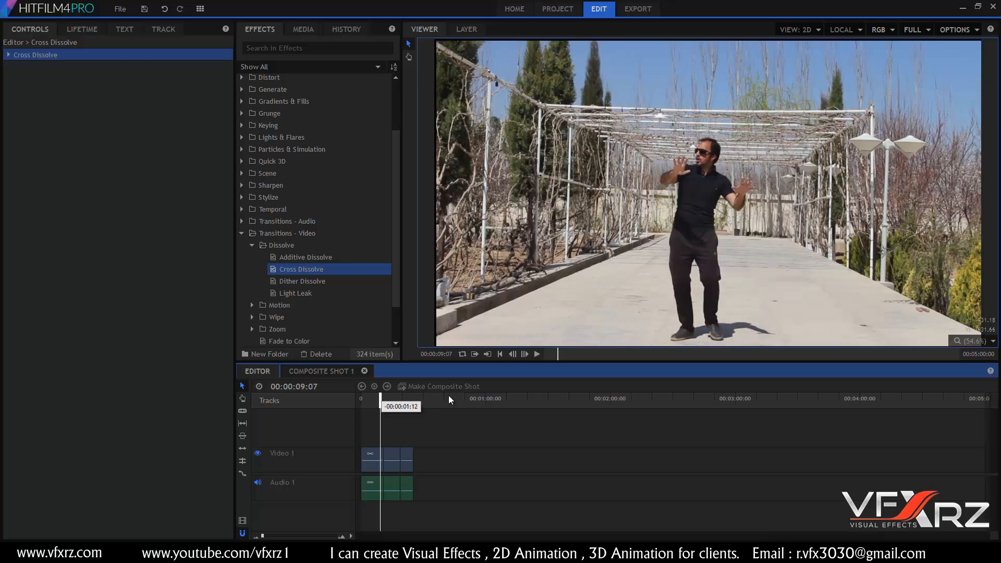
left_click(537, 354)
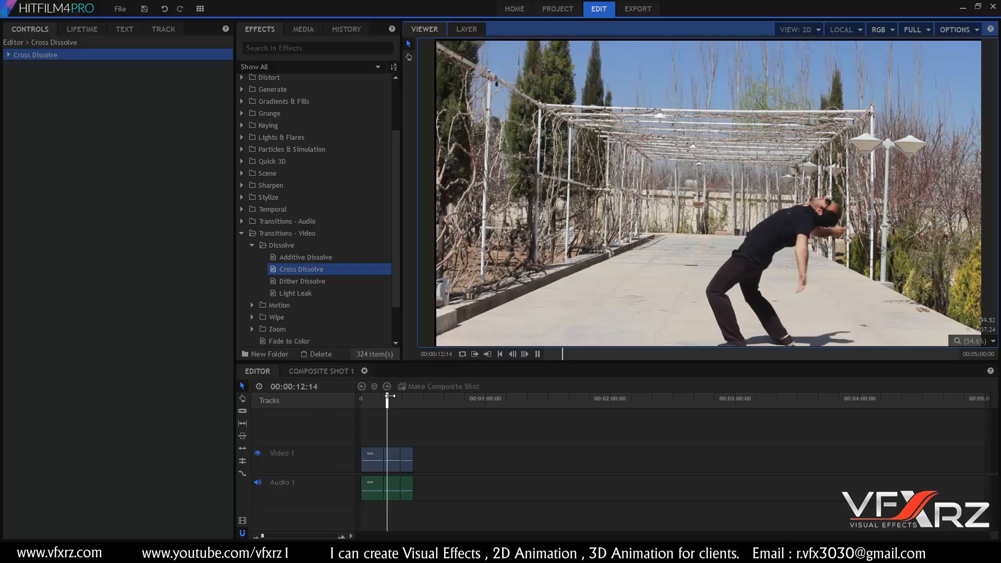
left_click_drag(386, 400, 387, 400)
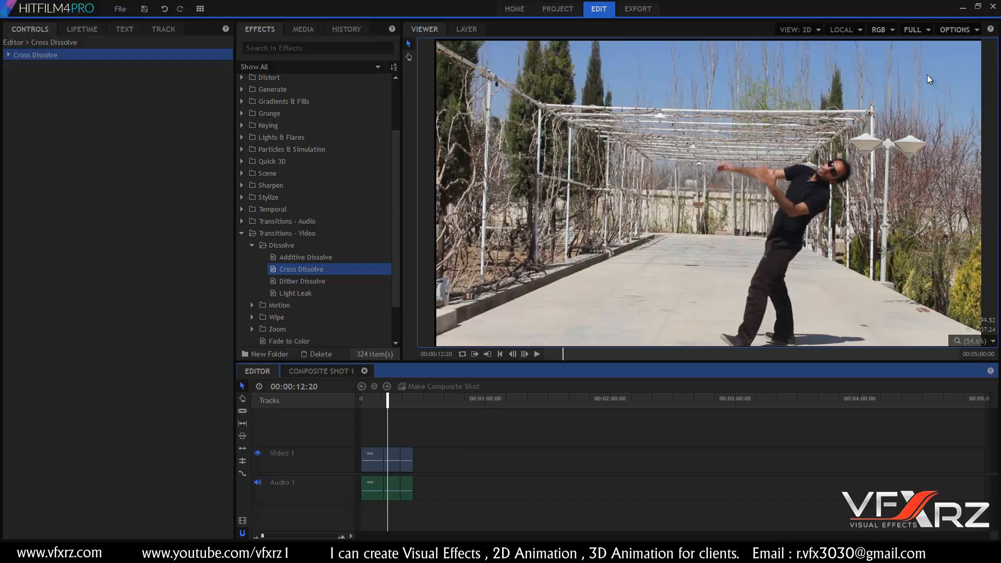
Examine the export settings of the YouTube, H.264, OpenEXR, Image Sequence and AVI formats.
left_click(626, 10)
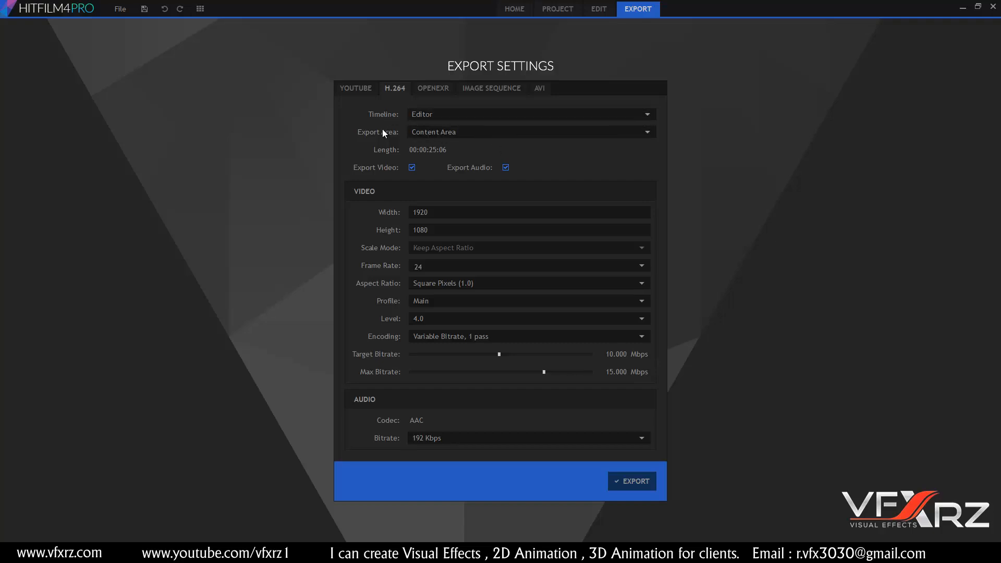
left_click(364, 87)
left_click(394, 88)
left_click(433, 88)
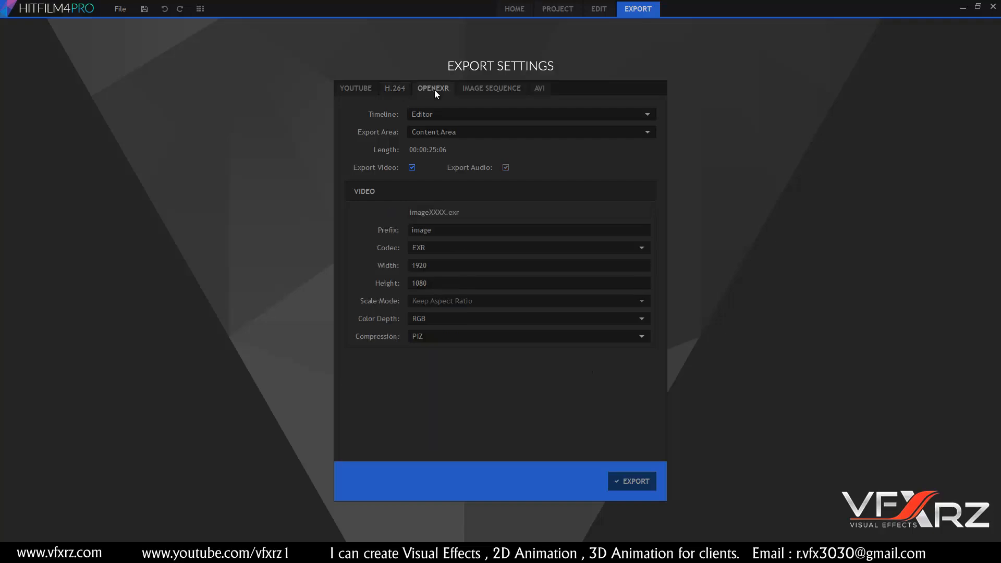
left_click(491, 88)
left_click(540, 88)
left_click(511, 88)
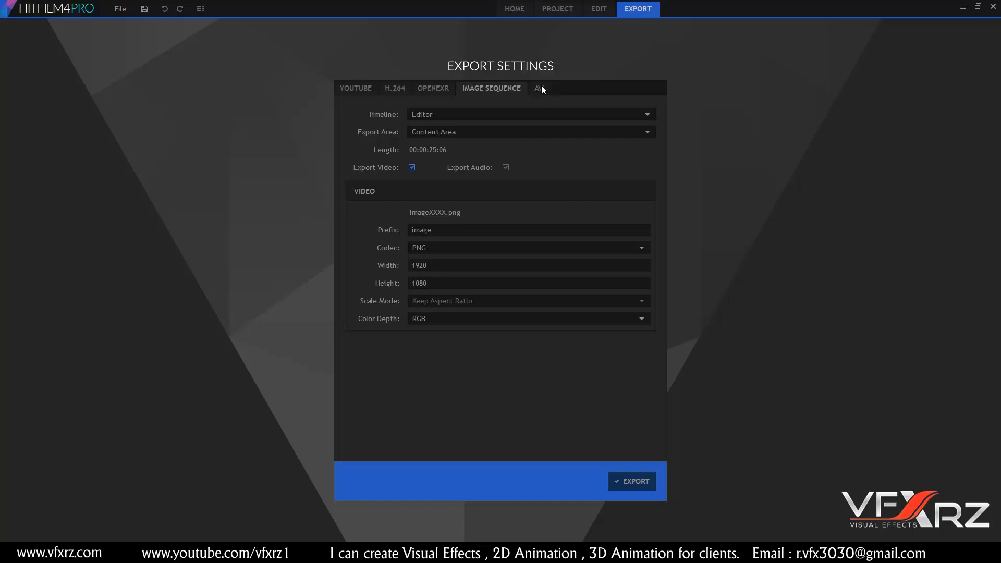
left_click(539, 89)
left_click(500, 88)
left_click(425, 91)
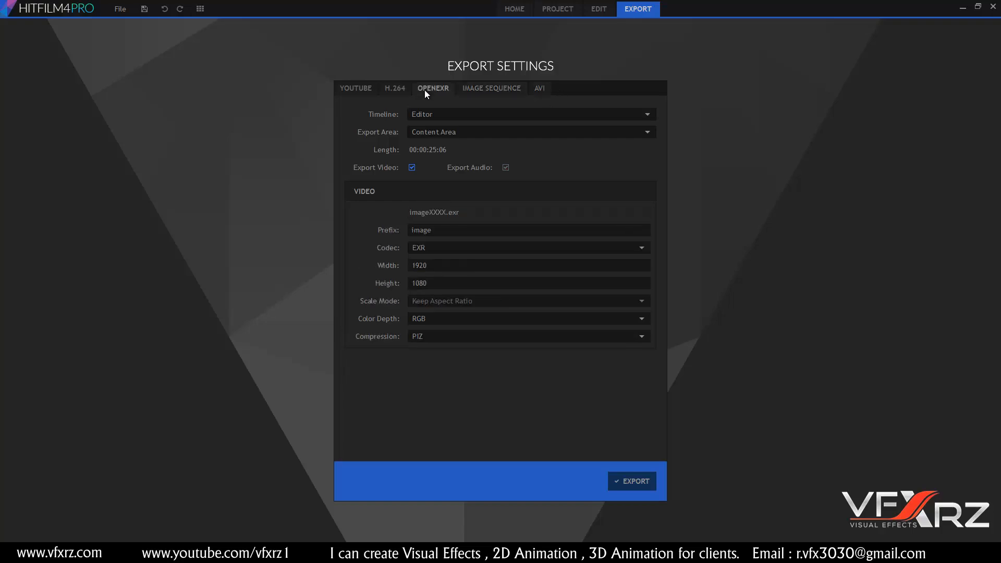
left_click(392, 89)
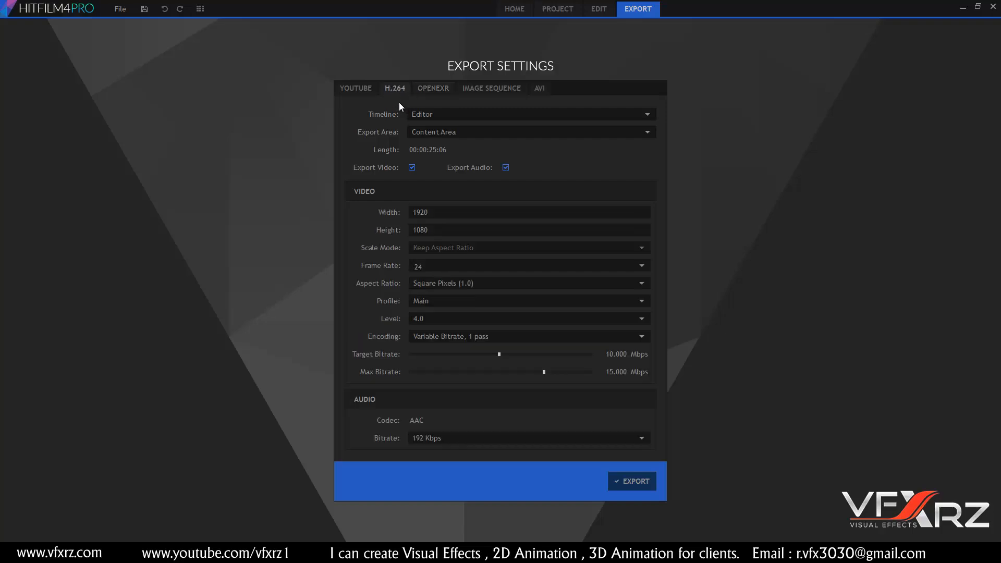
left_click(360, 92)
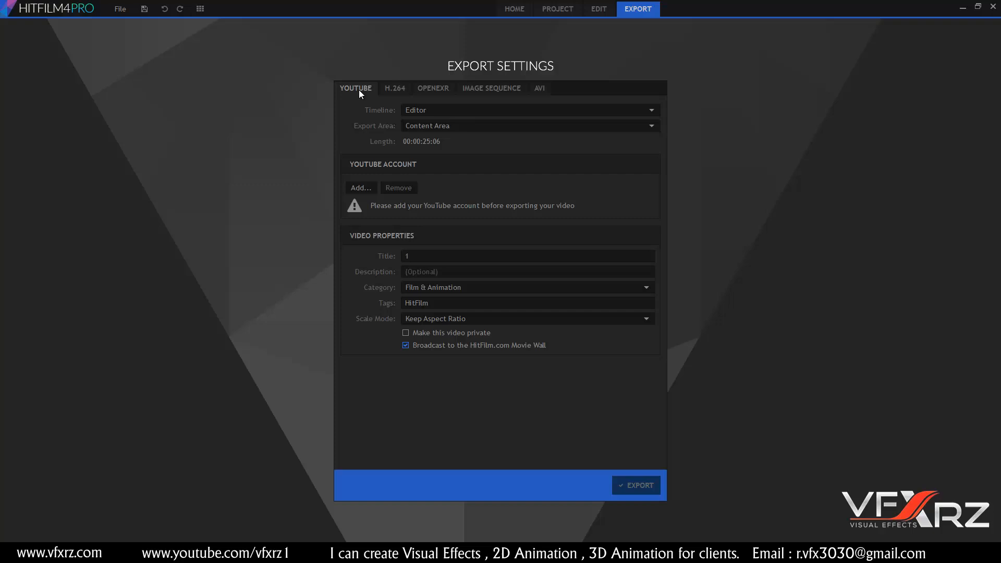
Choose the H.264 format for the Editor timeline's content area and start the export.
left_click(392, 98)
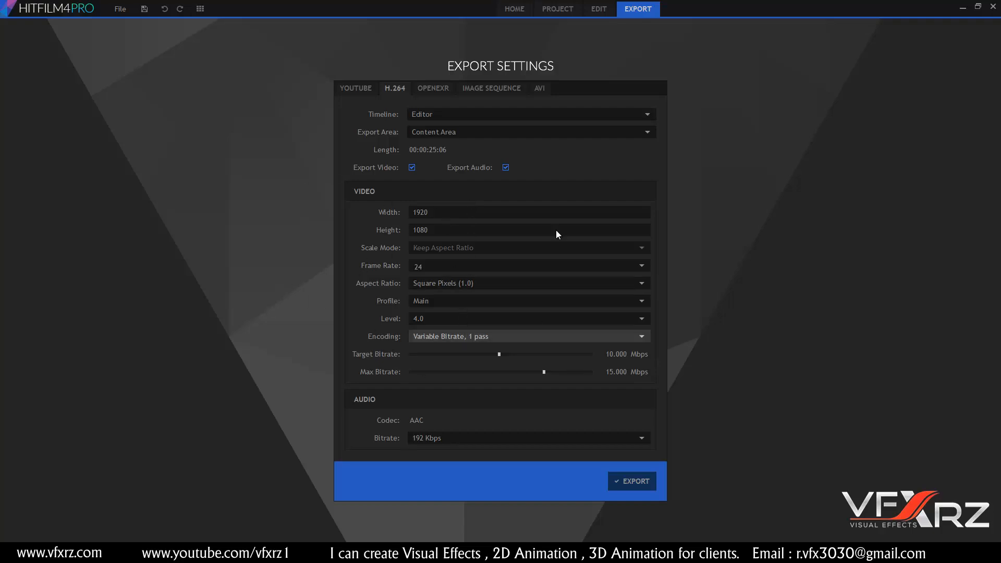
left_click(627, 482)
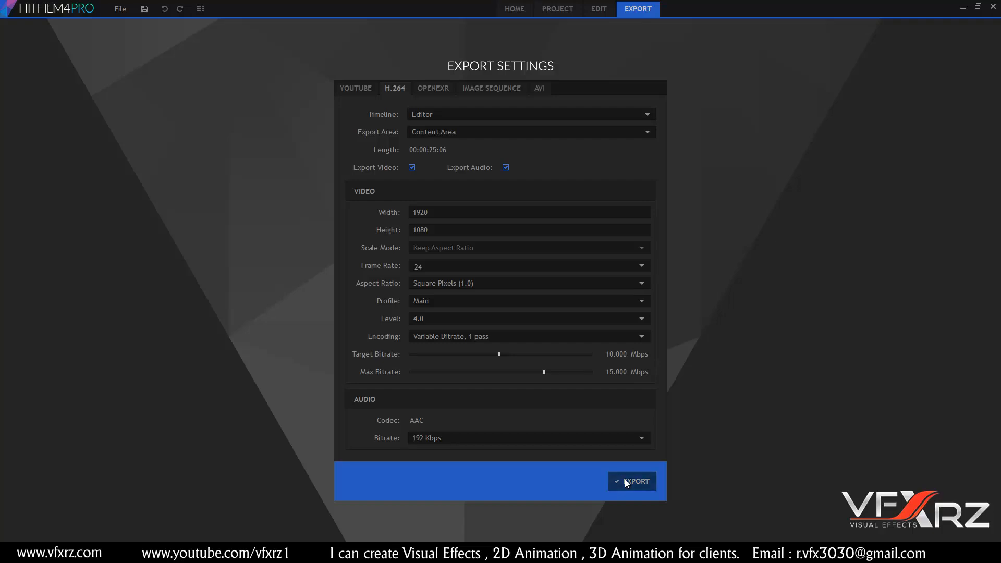